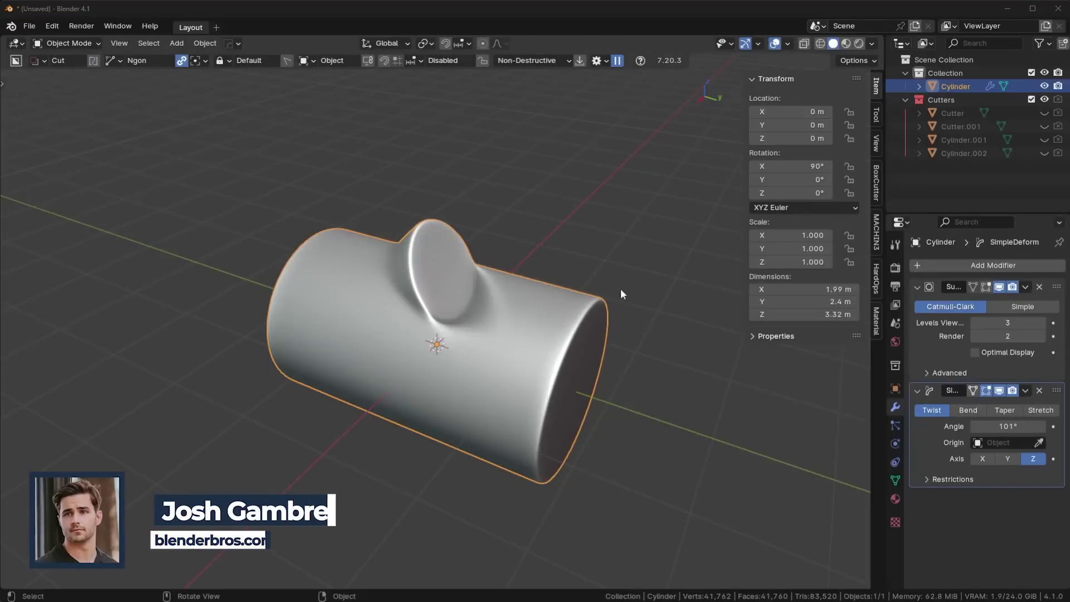
# Set the twist angle of the cylinder's Simple Deform modifier to about -32.4°.
pyautogui.moveTo(619, 288); pyautogui.dragTo(515, 368, button='middle')
pyautogui.press('n')
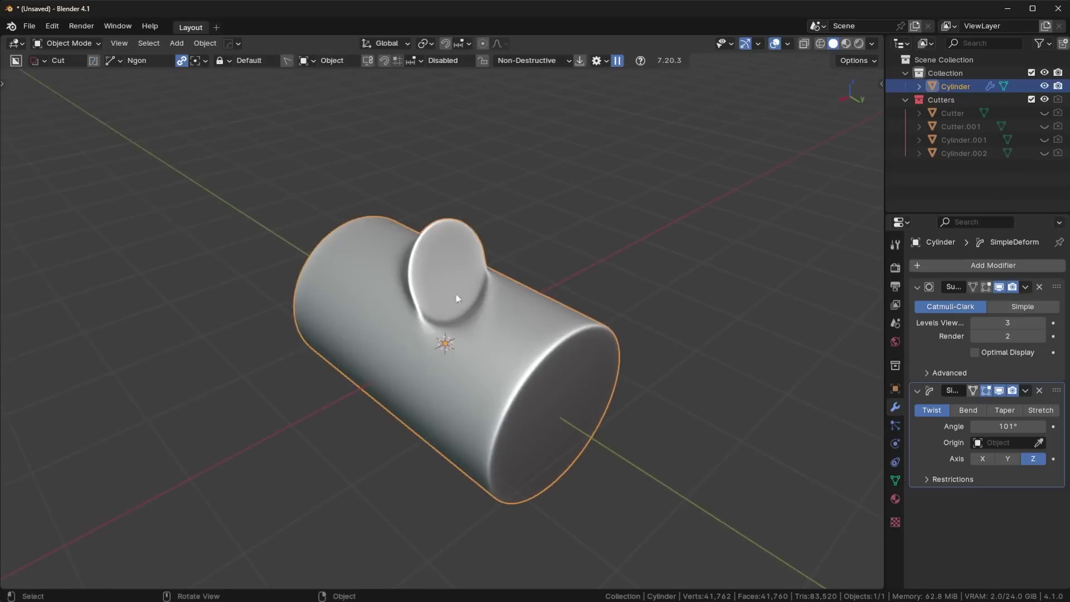
pyautogui.moveTo(456, 293); pyautogui.dragTo(519, 345, button='middle')
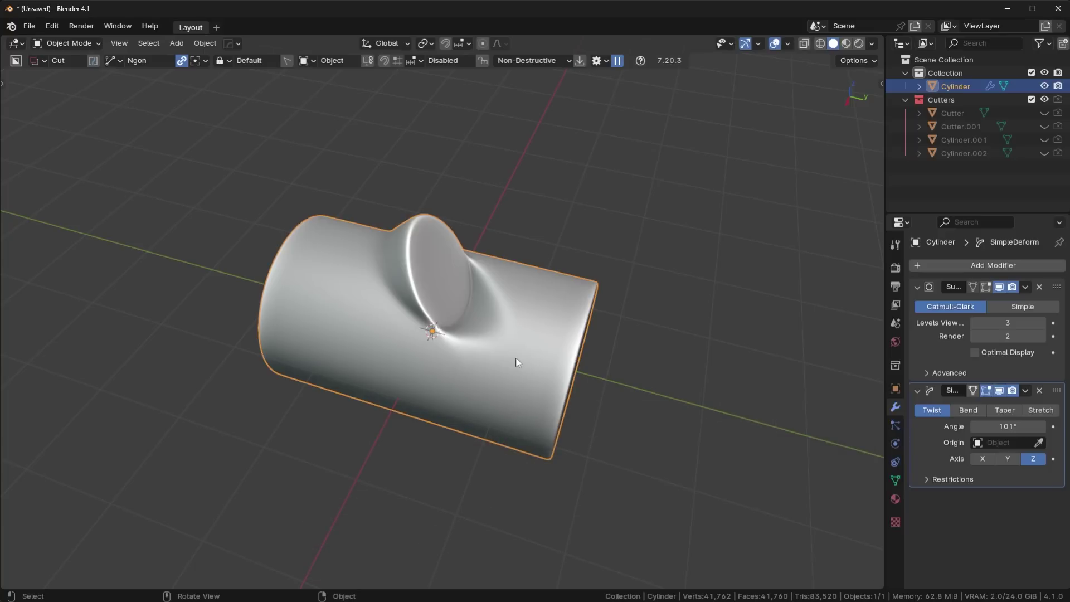
pyautogui.moveTo(687, 355); pyautogui.dragTo(580, 339, button='middle')
pyautogui.moveTo(1008, 426); pyautogui.dragTo(931, 426)
pyautogui.moveTo(577, 294); pyautogui.dragTo(679, 303, button='middle')
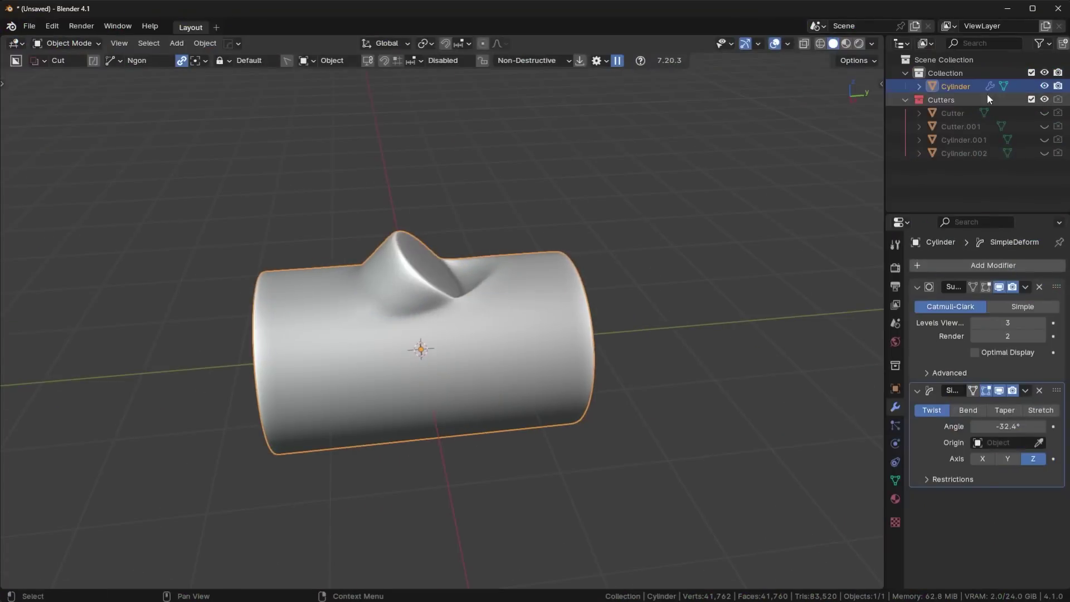
# Hide the existing cylinder and add a new mesh cylinder with 32 vertices.
pyautogui.click(1044, 87)
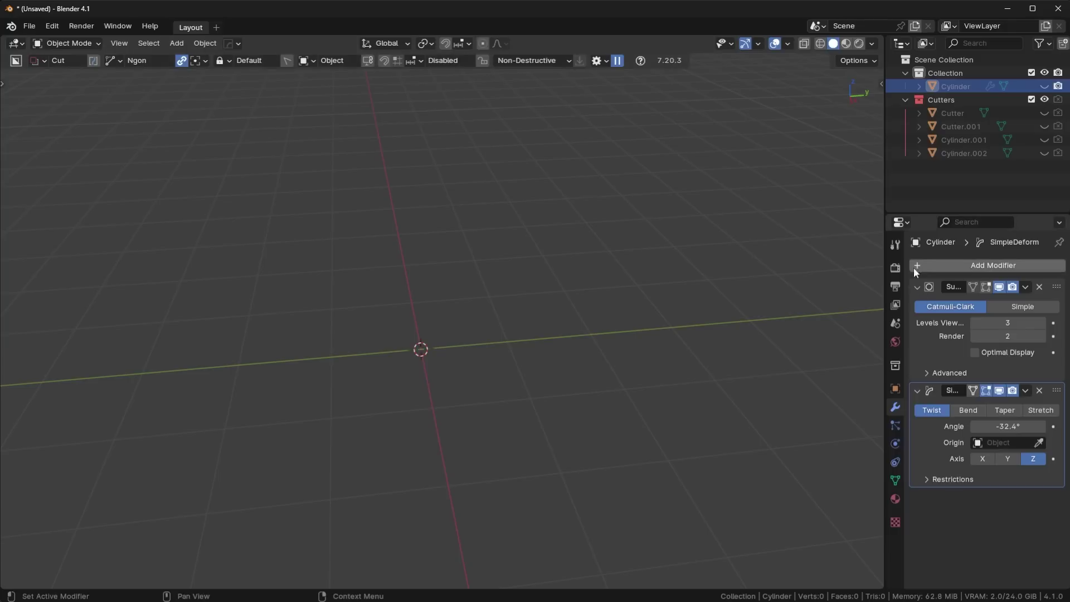
pyautogui.hotkey('shift', 'a')
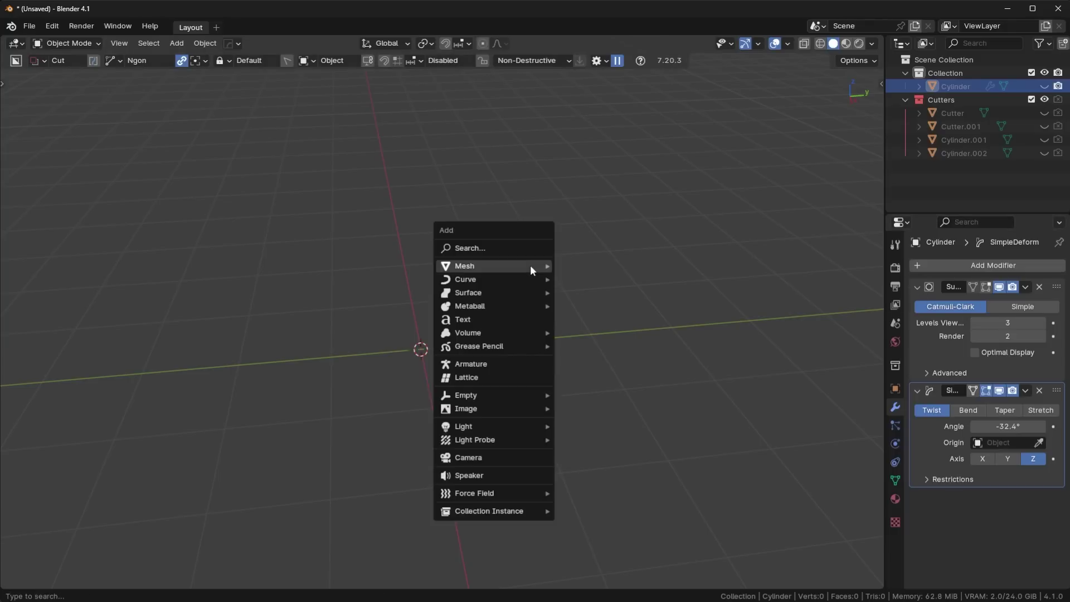
pyautogui.moveTo(542, 266)
pyautogui.click(618, 355)
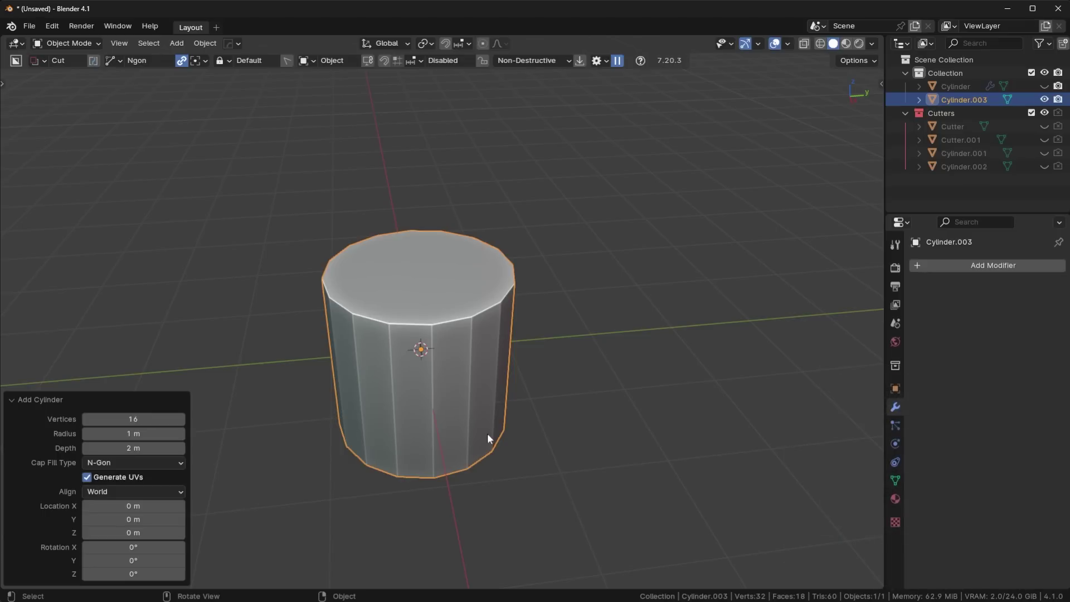
pyautogui.moveTo(482, 414); pyautogui.dragTo(460, 405, button='middle')
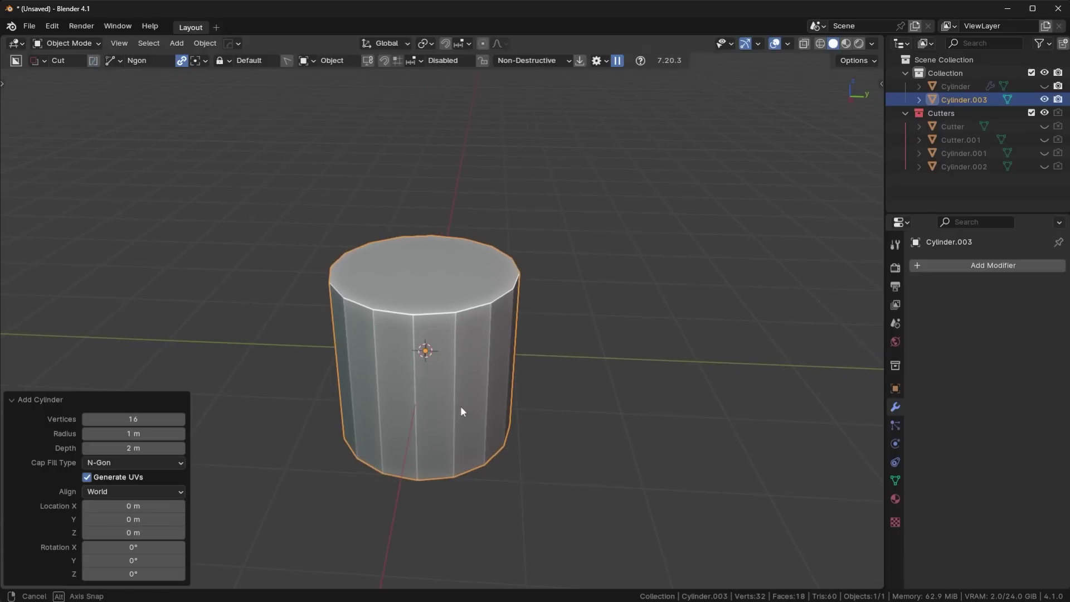
pyautogui.click(141, 418)
pyautogui.press('Return')
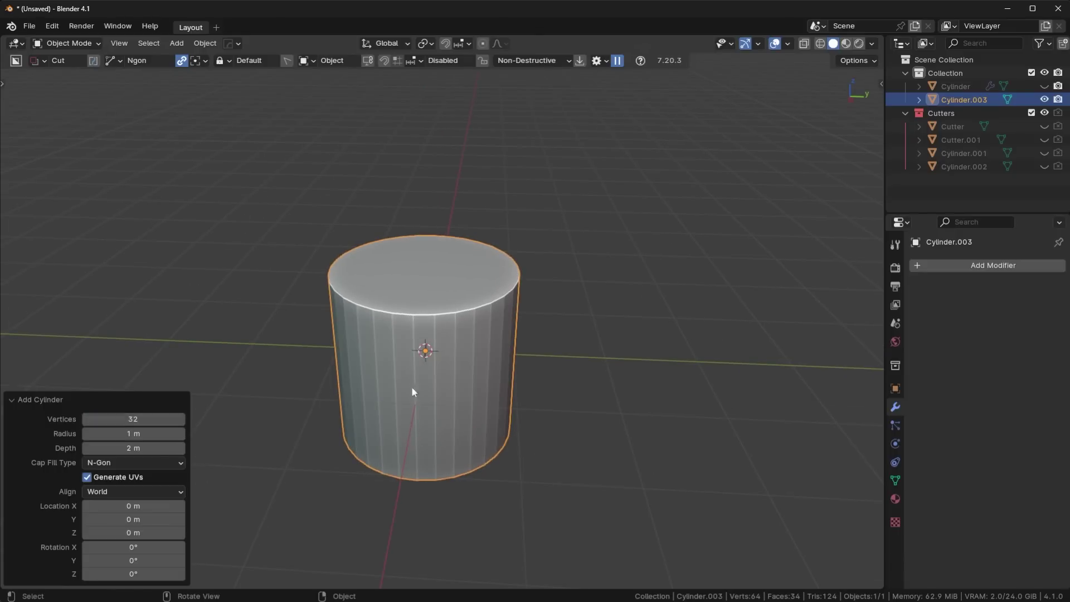
# Rotate the new cylinder 90° about the X axis so it lies horizontally.
pyautogui.moveTo(460, 360); pyautogui.dragTo(561, 326, button='middle')
pyautogui.press('r')
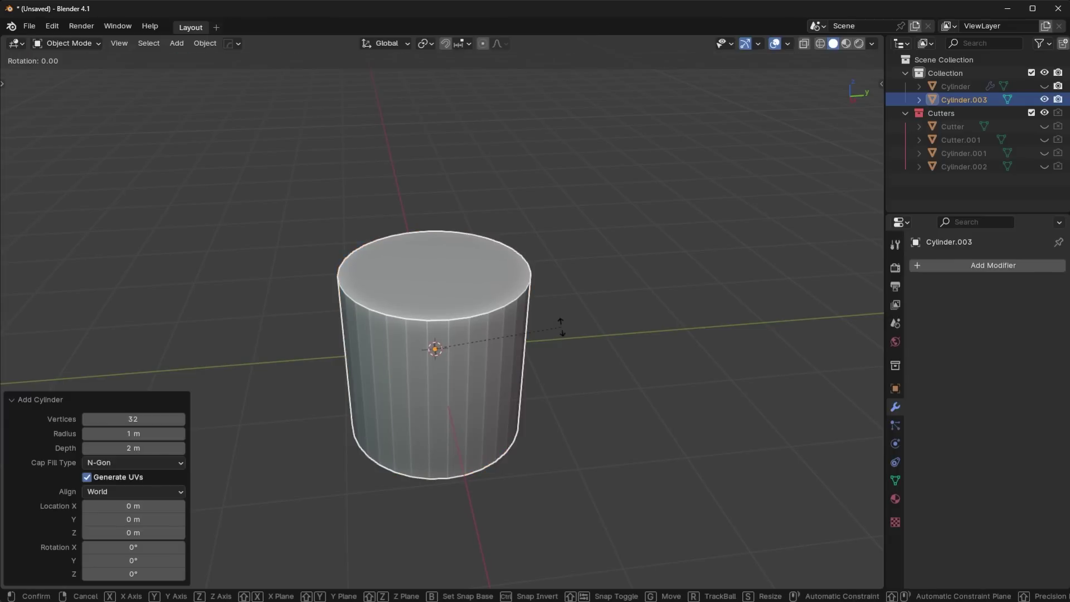
pyautogui.press('x')
pyautogui.press('9')
pyautogui.press('0')
pyautogui.press('Return')
# Scale the horizontal cylinder along Y by about 1.794 to lengthen it.
pyautogui.press('KP_3')
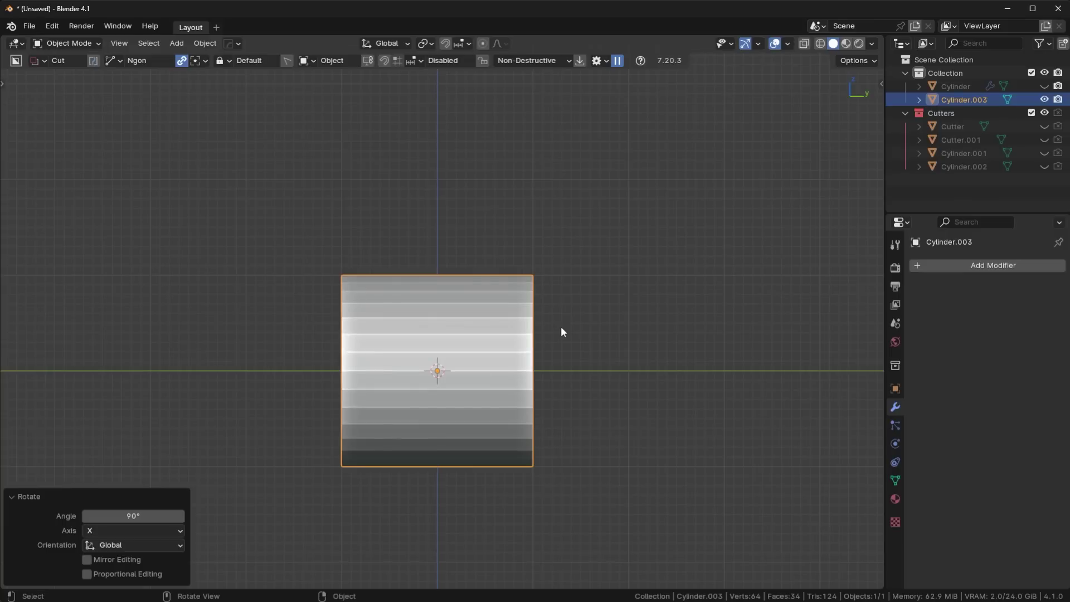
pyautogui.press('s')
pyautogui.press('y')
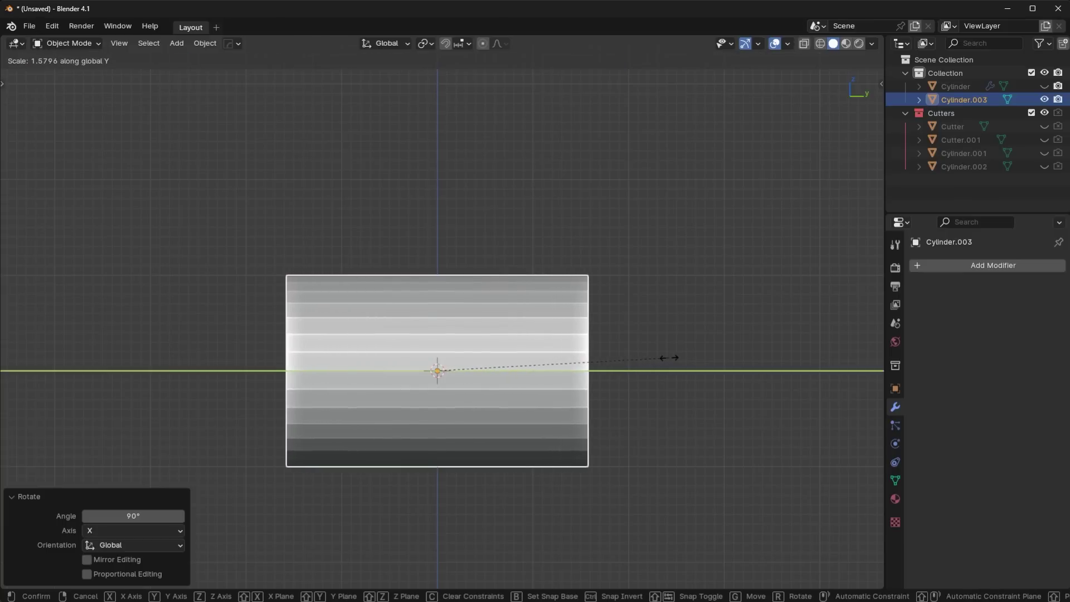
pyautogui.click(697, 355)
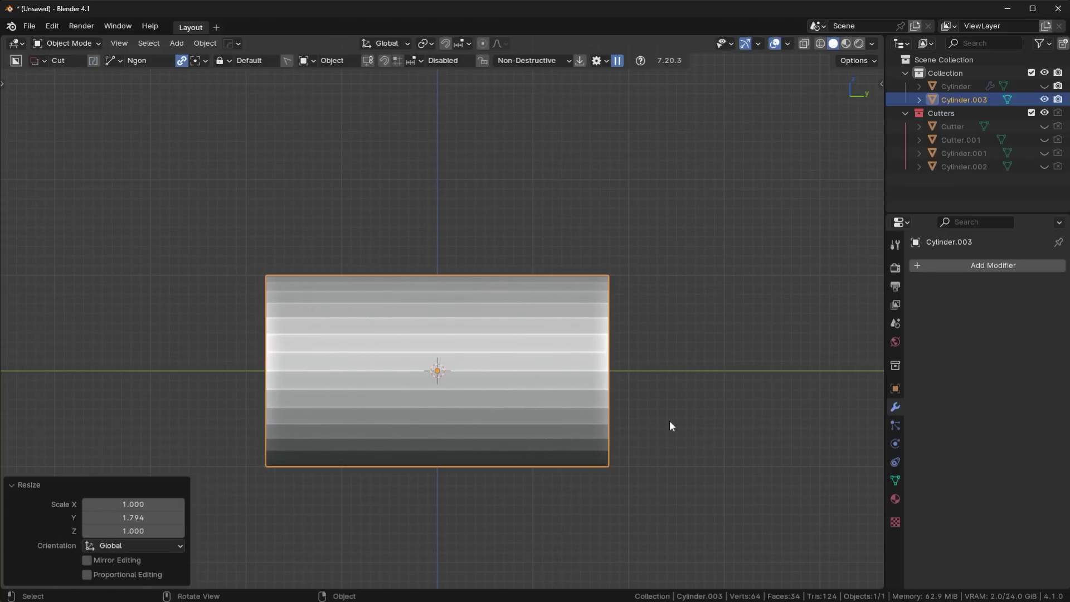
# Duplicate the horizontal cylinder in place, then tilt the copy in side view and scale it down to about 0.637.
pyautogui.hotkey('shift', 'd')
pyautogui.press('Escape')
pyautogui.press('r')
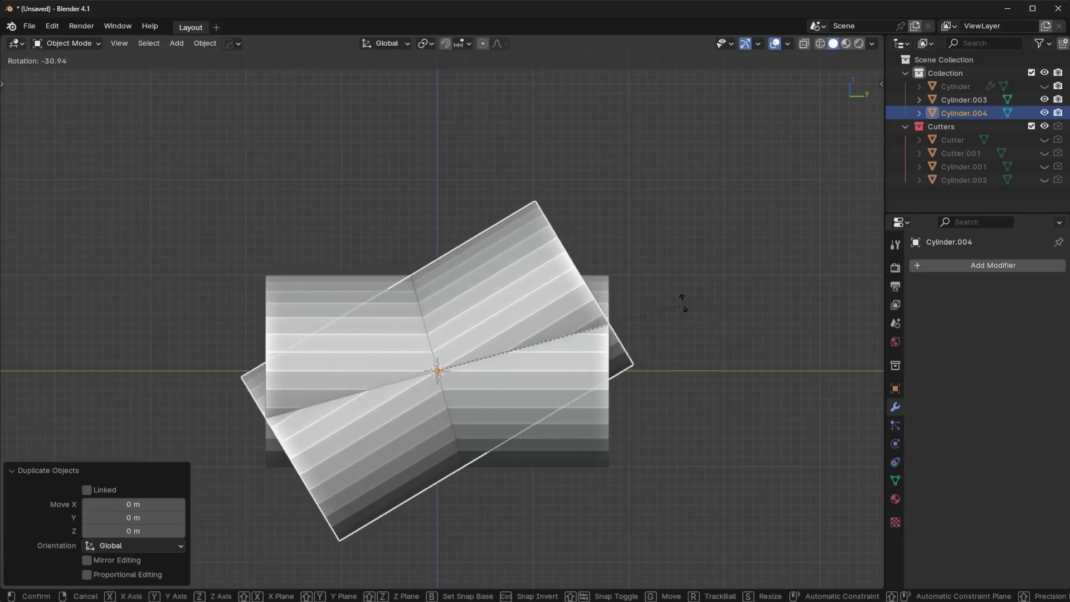
pyautogui.click(746, 357)
pyautogui.press('s')
pyautogui.click(640, 351)
# Raise the tilted copy about 1.01 m along Z and rotate it a further -9.58° or so in side view.
pyautogui.press('g')
pyautogui.press('z')
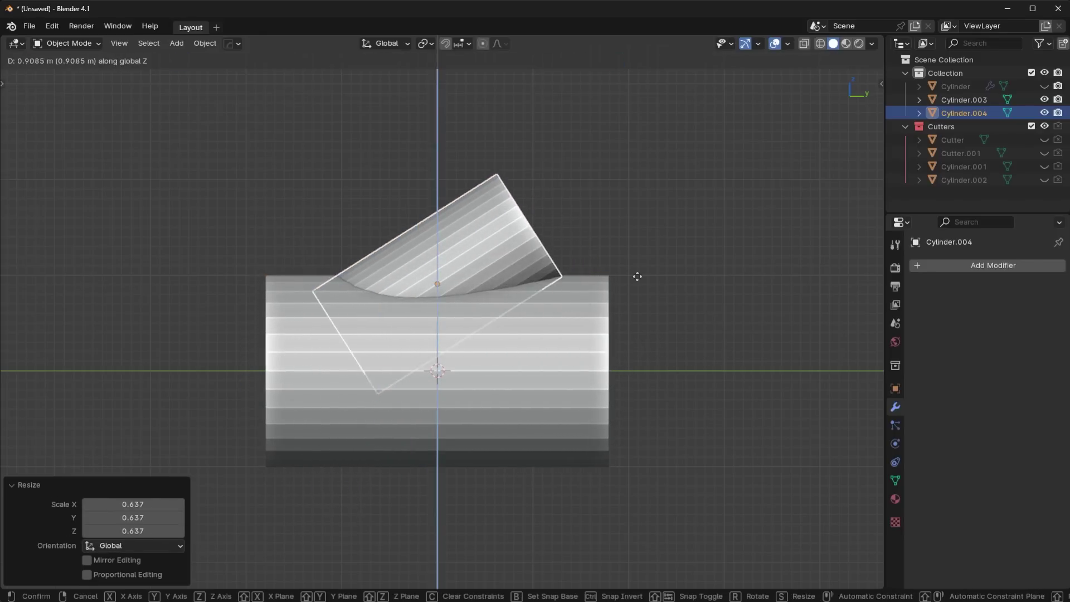
pyautogui.click(647, 266)
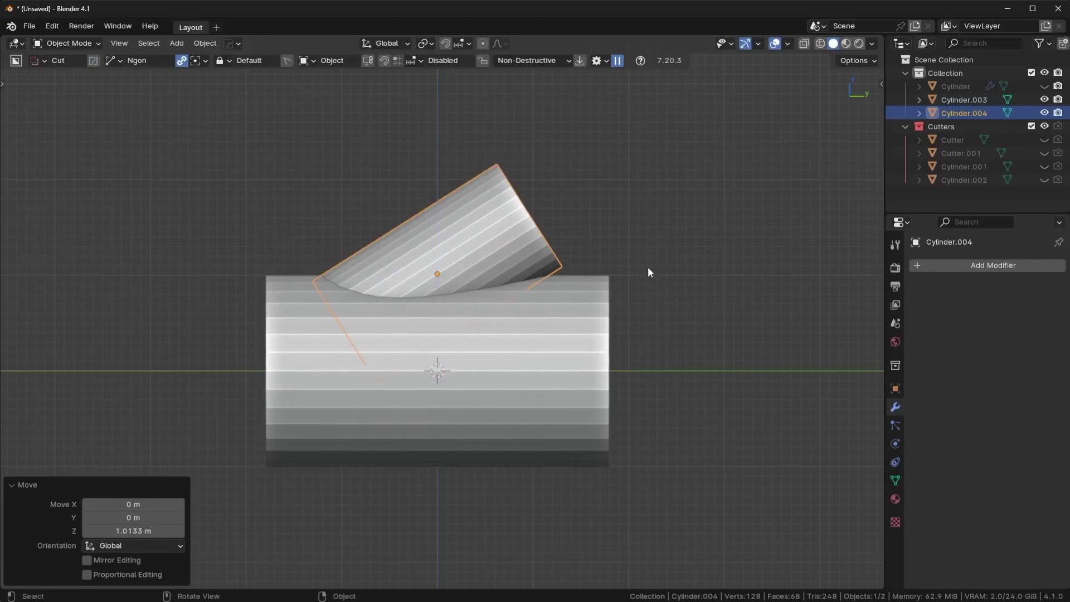
pyautogui.press('r')
pyautogui.press('z')
pyautogui.press('z')
pyautogui.press('z')
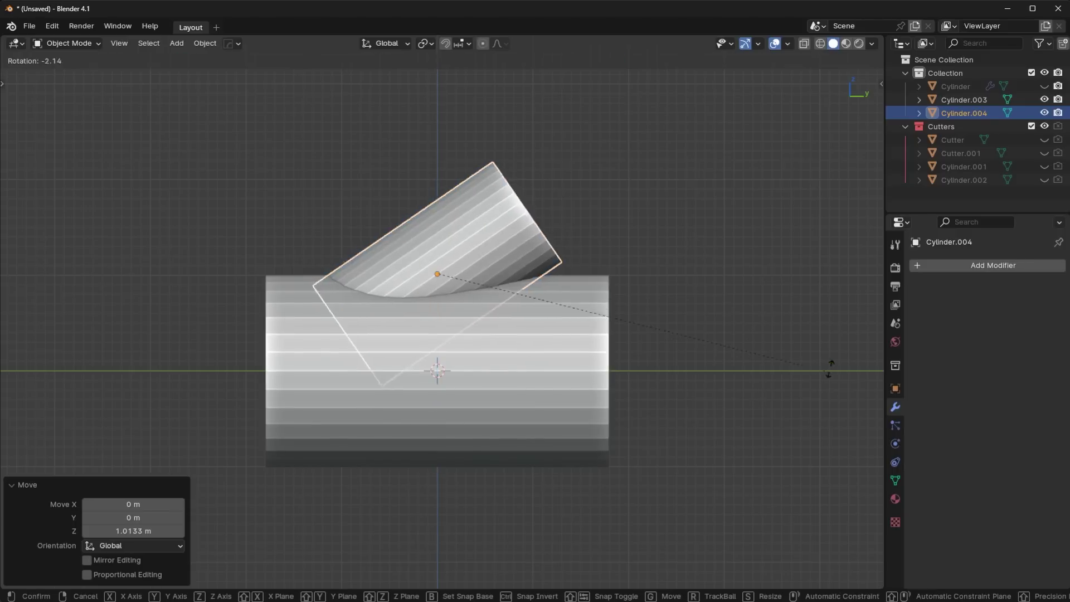
pyautogui.click(832, 321)
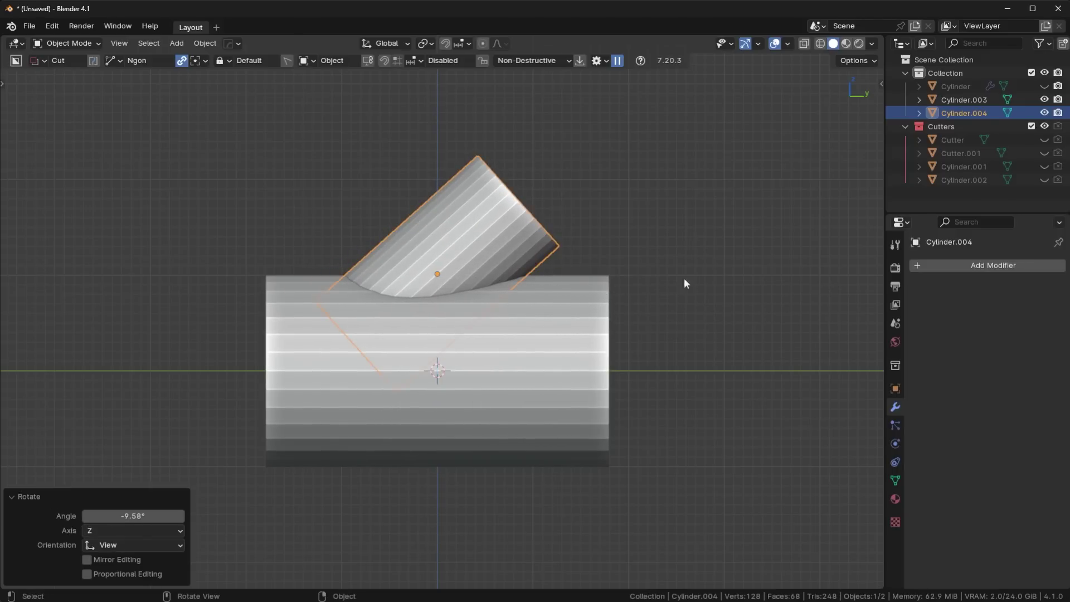
# Examine how the lengthwise edges of the small tilted cylinder line up with the main cylinder's edges around their junction.
pyautogui.moveTo(684, 278); pyautogui.dragTo(527, 419, button='middle')
pyautogui.scroll(2, 518, 430)
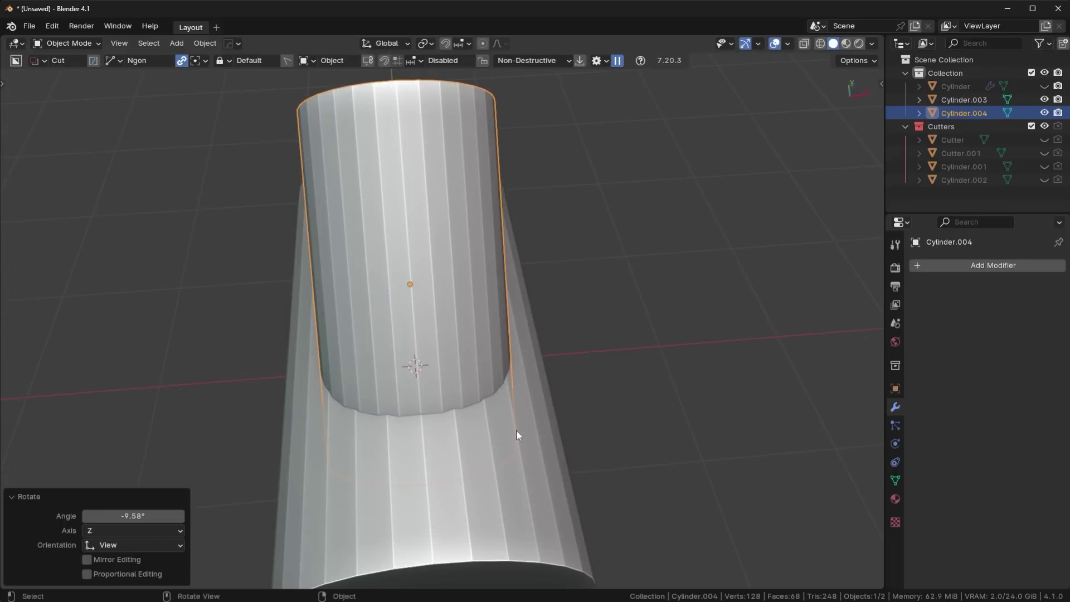
pyautogui.press('KP_7')
pyautogui.keyDown('shift'); pyautogui.moveTo(498, 370); pyautogui.dragTo(515, 309, button='middle'); pyautogui.keyUp('shift')
pyautogui.scroll(3, 438, 433)
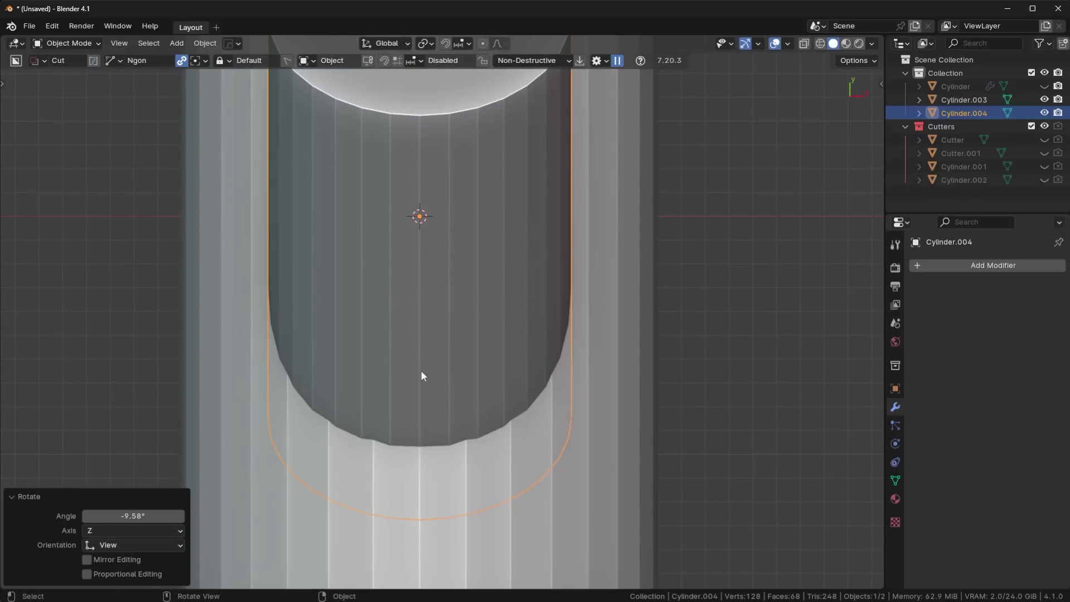
pyautogui.press('Tab')
pyautogui.click(391, 449)
pyautogui.click(393, 390)
pyautogui.click(423, 389)
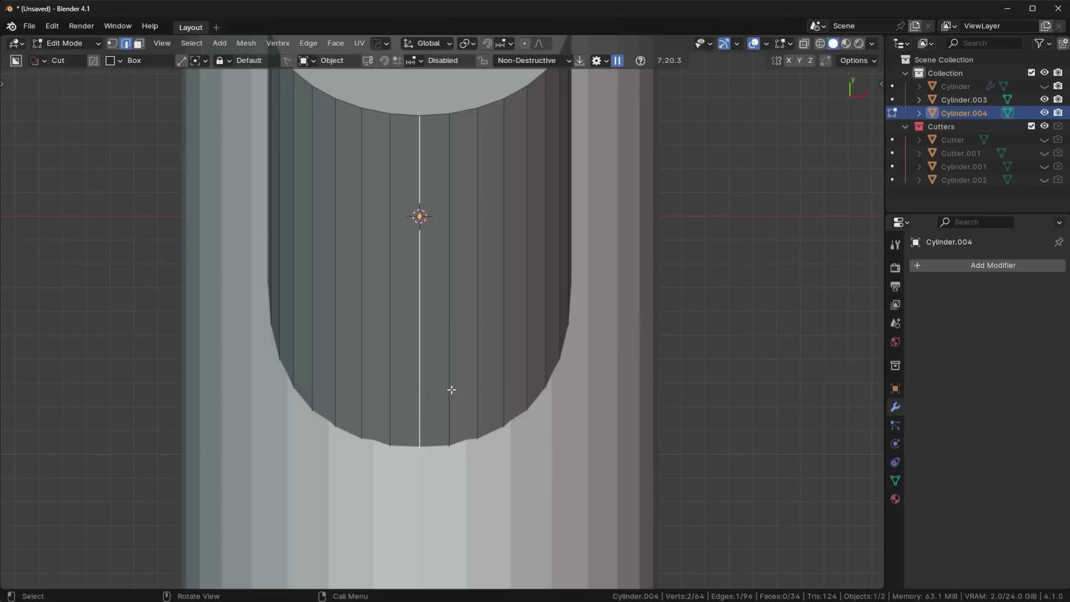
pyautogui.click(450, 390)
pyautogui.press('Tab')
pyautogui.click(441, 390)
pyautogui.click(433, 378)
pyautogui.scroll(2, 371, 454)
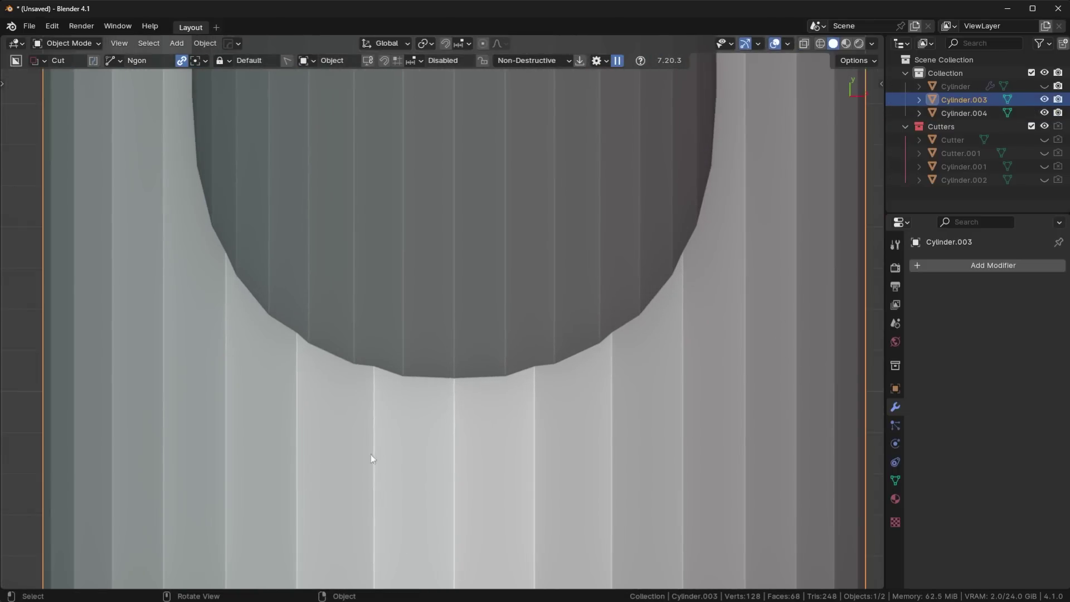
pyautogui.scroll(-3, 410, 413)
pyautogui.keyDown('shift'); pyautogui.moveTo(447, 167); pyautogui.dragTo(443, 267, button='middle'); pyautogui.keyUp('shift')
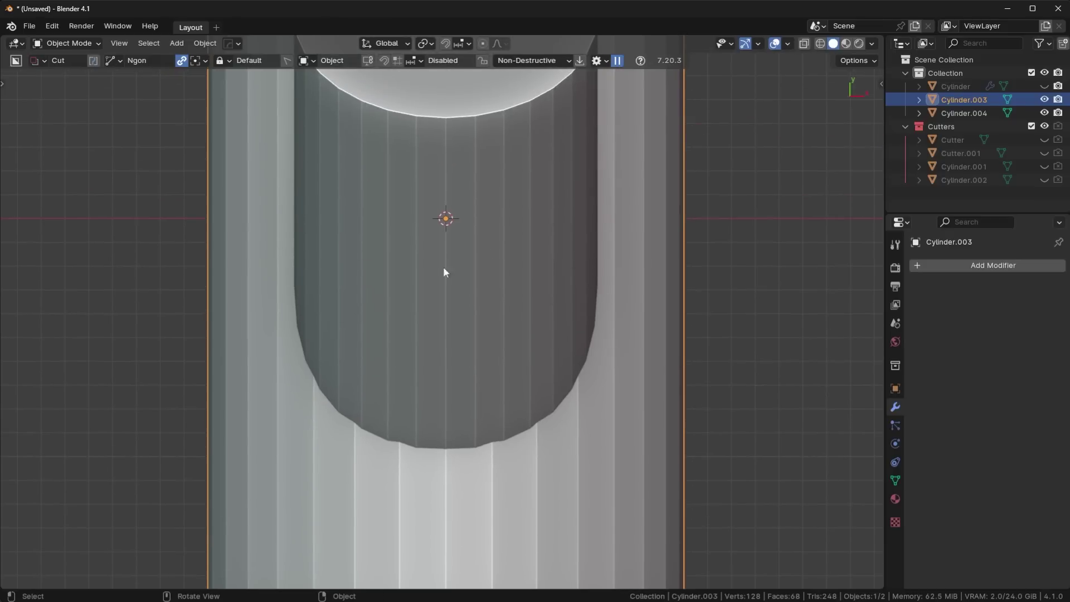
pyautogui.click(403, 302)
pyautogui.scroll(-2, 613, 399)
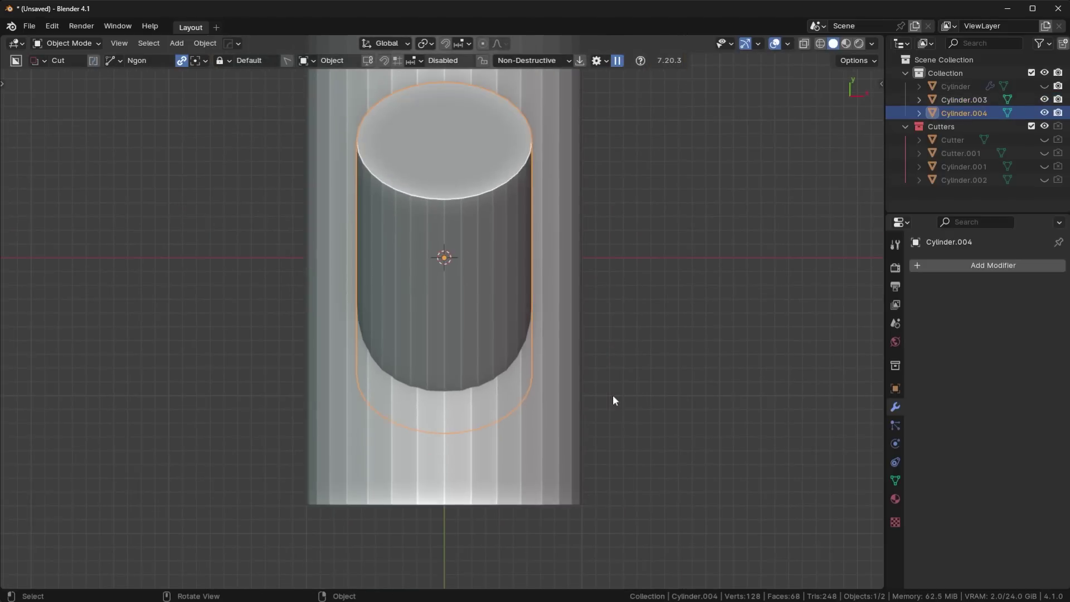
pyautogui.moveTo(633, 394); pyautogui.dragTo(510, 355, button='middle')
pyautogui.scroll(4, 509, 355)
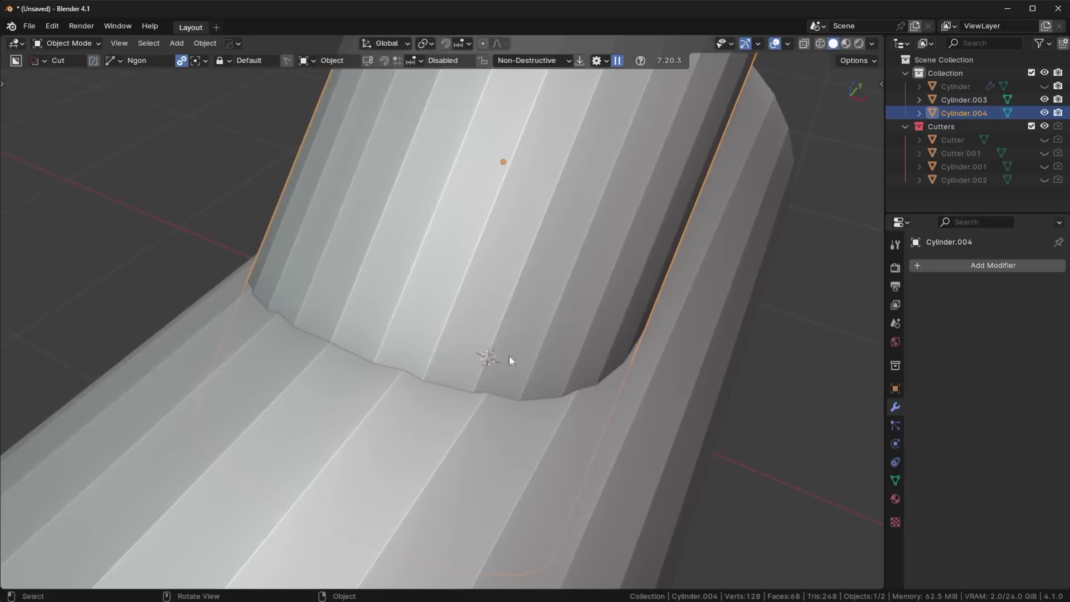
# Dissolve two lengthwise edges on the small tilted cylinder where it meets the main cylinder.
pyautogui.press('Tab')
pyautogui.click(441, 351)
pyautogui.moveTo(441, 352); pyautogui.dragTo(490, 363, button='middle')
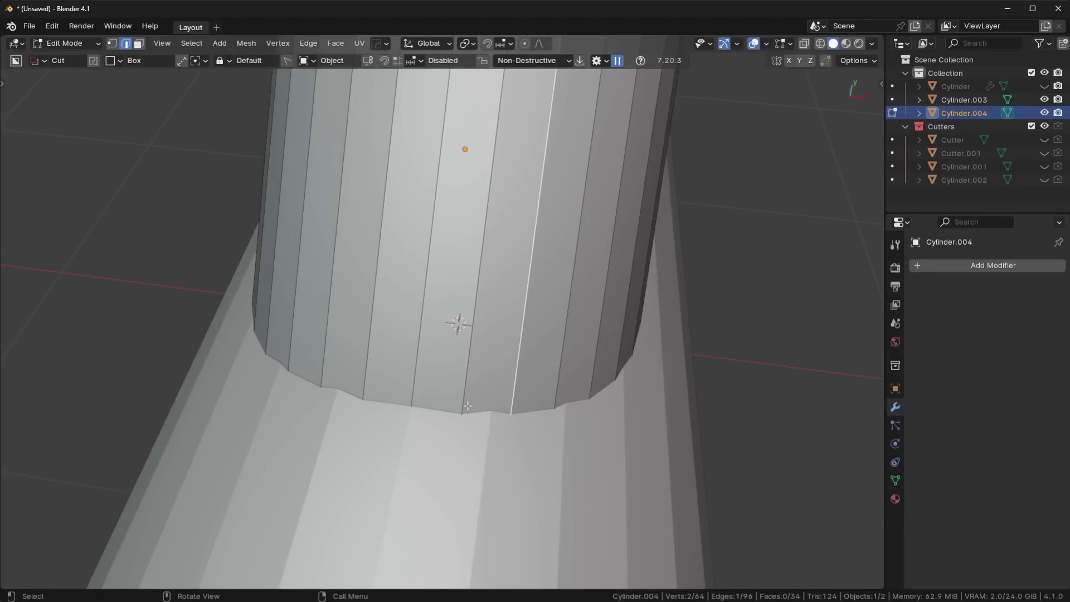
pyautogui.click(469, 368)
pyautogui.hotkey('ctrl', 'x')
pyautogui.click(376, 378)
pyautogui.hotkey('ctrl', 'x')
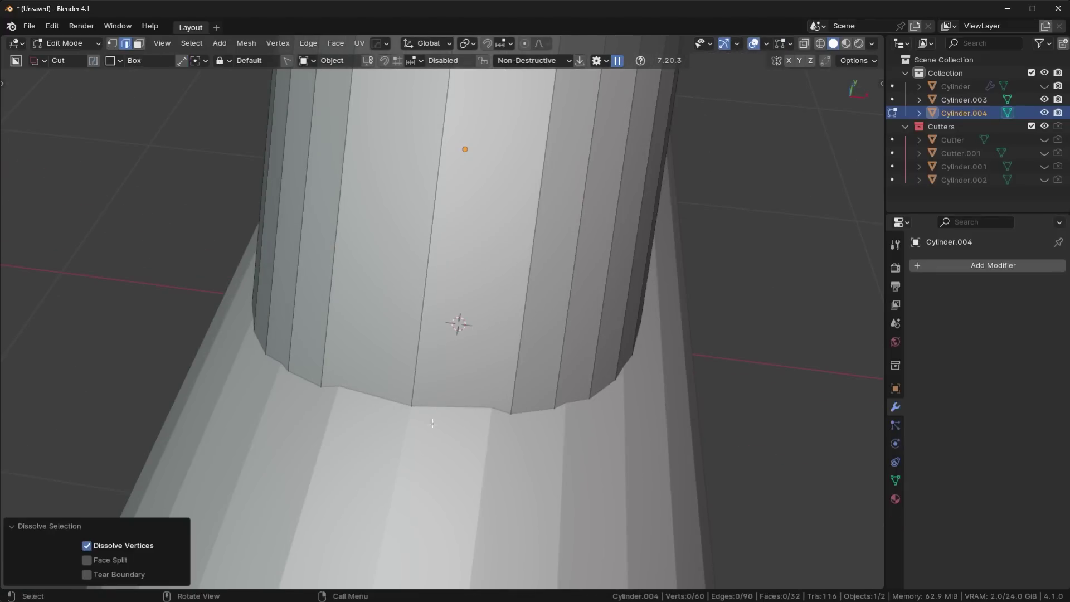
pyautogui.press('Tab')
# Delete the small tilted cylinder.
pyautogui.scroll(-3, 573, 315)
pyautogui.moveTo(573, 315); pyautogui.dragTo(470, 295, button='middle')
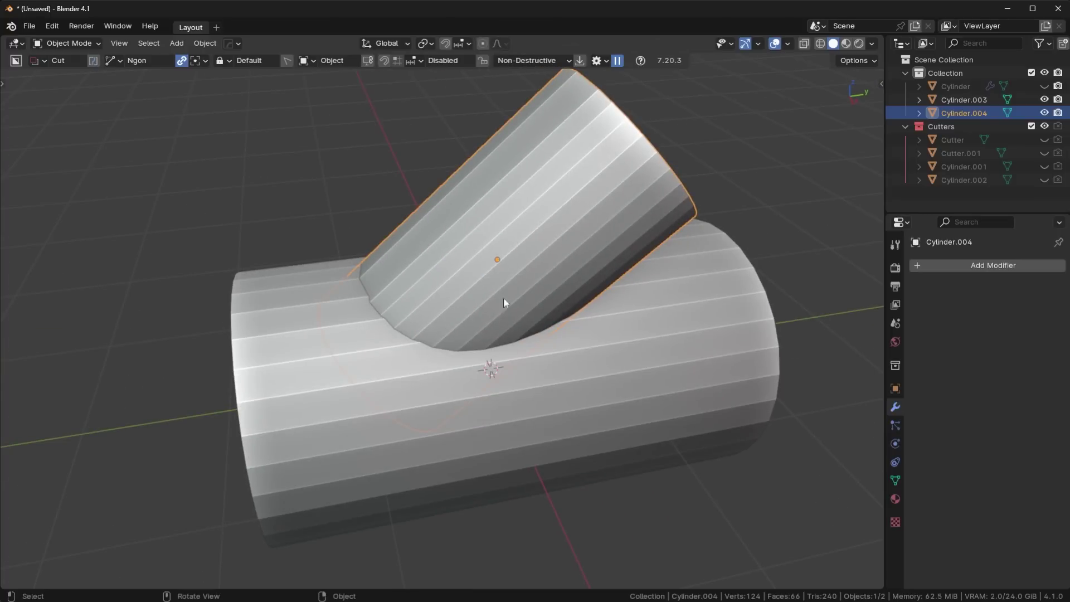
pyautogui.moveTo(388, 263); pyautogui.dragTo(368, 302, button='middle')
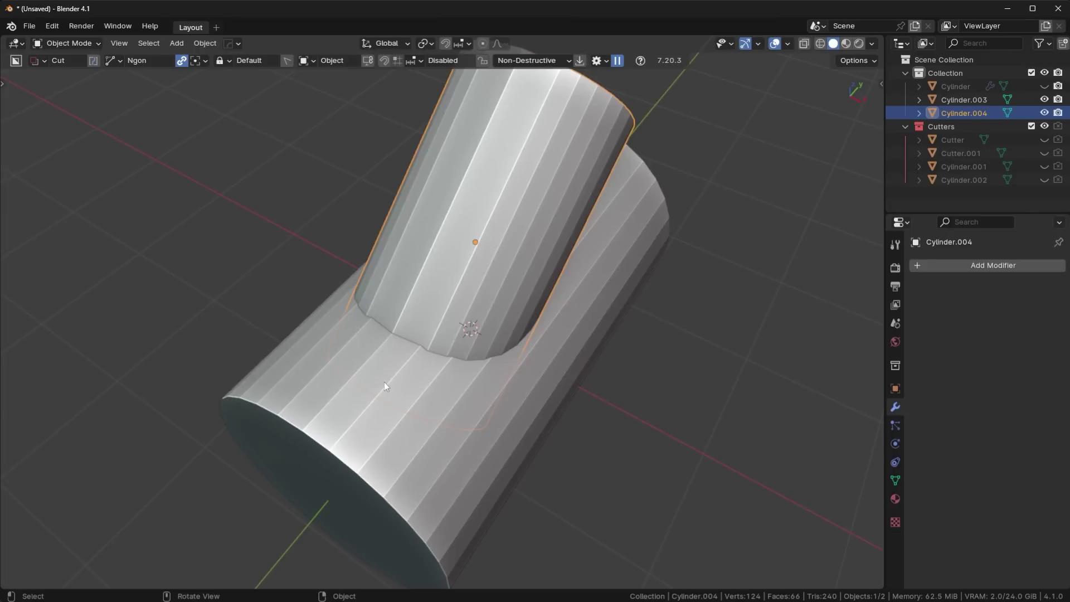
pyautogui.press('Delete')
# Add a new mesh cylinder with 16 vertices for the branch.
pyautogui.hotkey('shift', 'a')
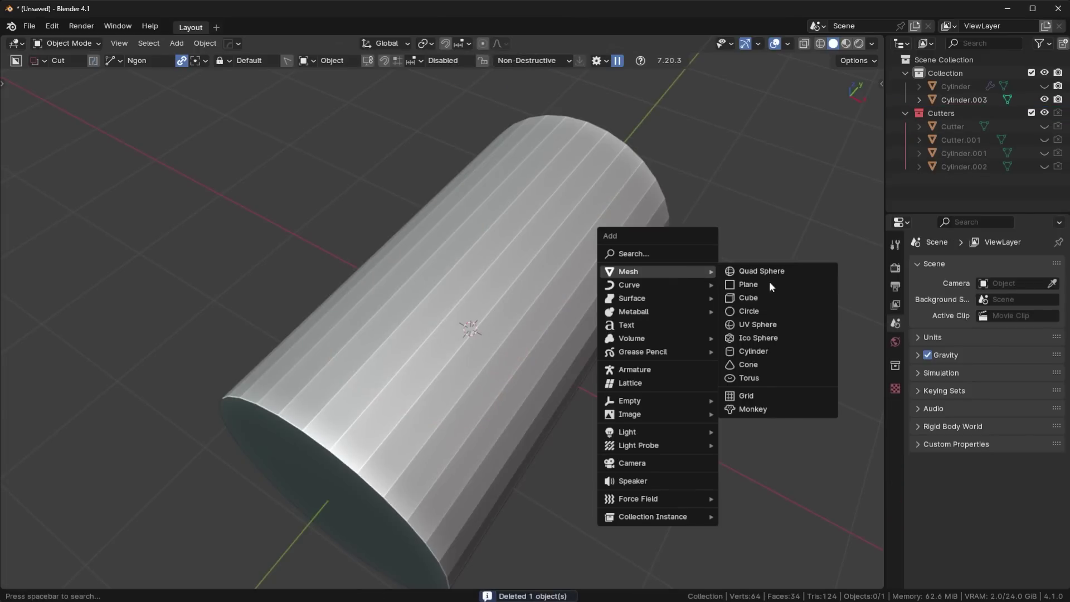
pyautogui.click(782, 351)
pyautogui.click(144, 420)
pyautogui.write('1')
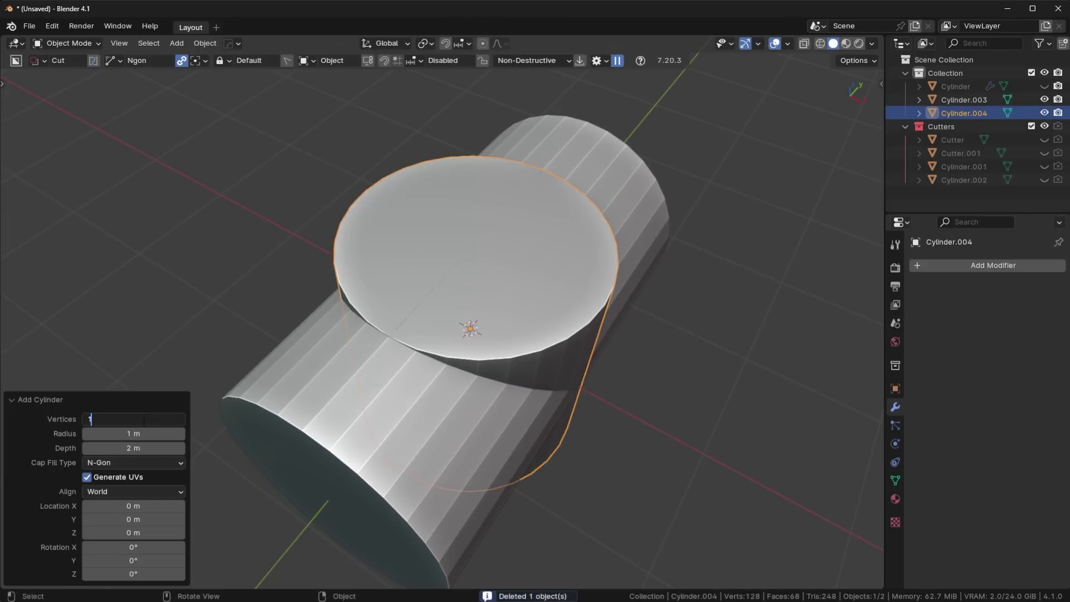
pyautogui.write('6')
pyautogui.press('Return')
# Rotate the 16-vertex cylinder about 38.4° in the right side view.
pyautogui.press('KP_7')
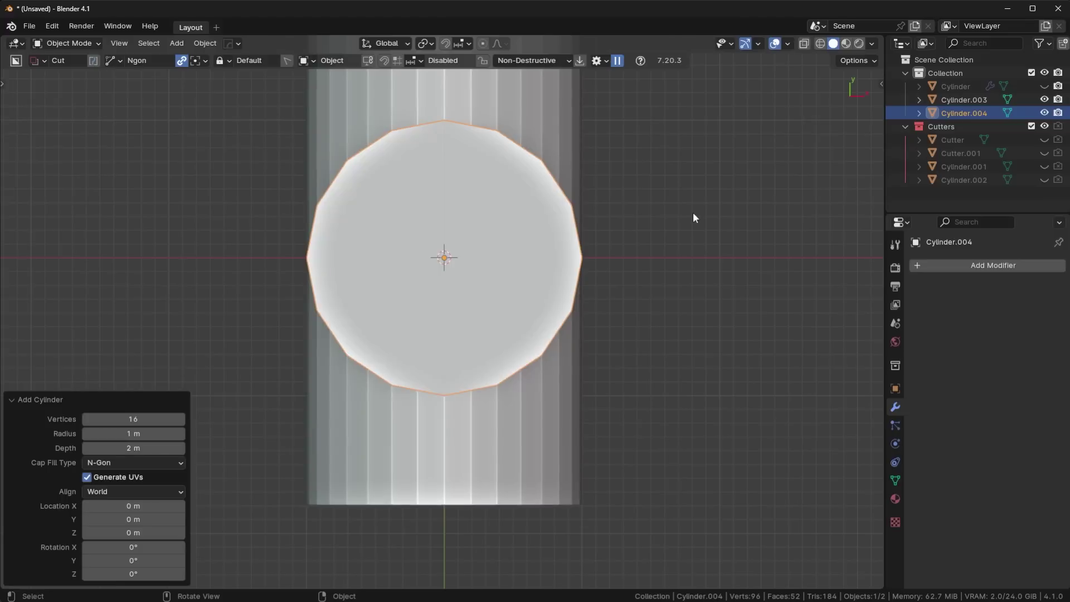
pyautogui.press('KP_3')
pyautogui.press('r')
pyautogui.click(655, 486)
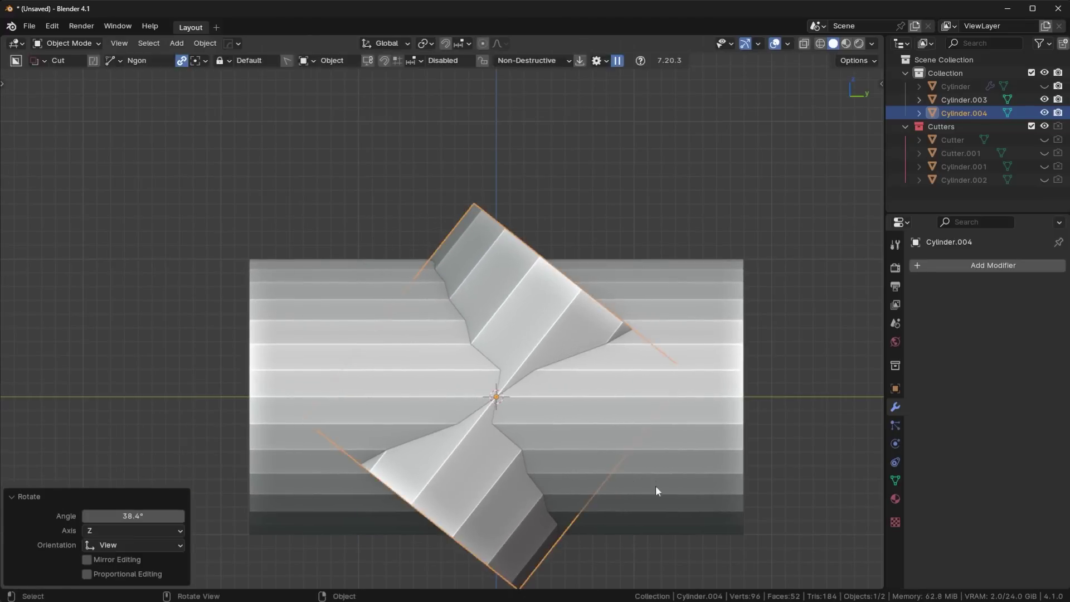
# Raise the 16-vertex cylinder along Z above the main cylinder's centre and scale it to about 0.687.
pyautogui.press('g')
pyautogui.press('z')
pyautogui.click(711, 315)
pyautogui.press('s')
pyautogui.click(724, 306)
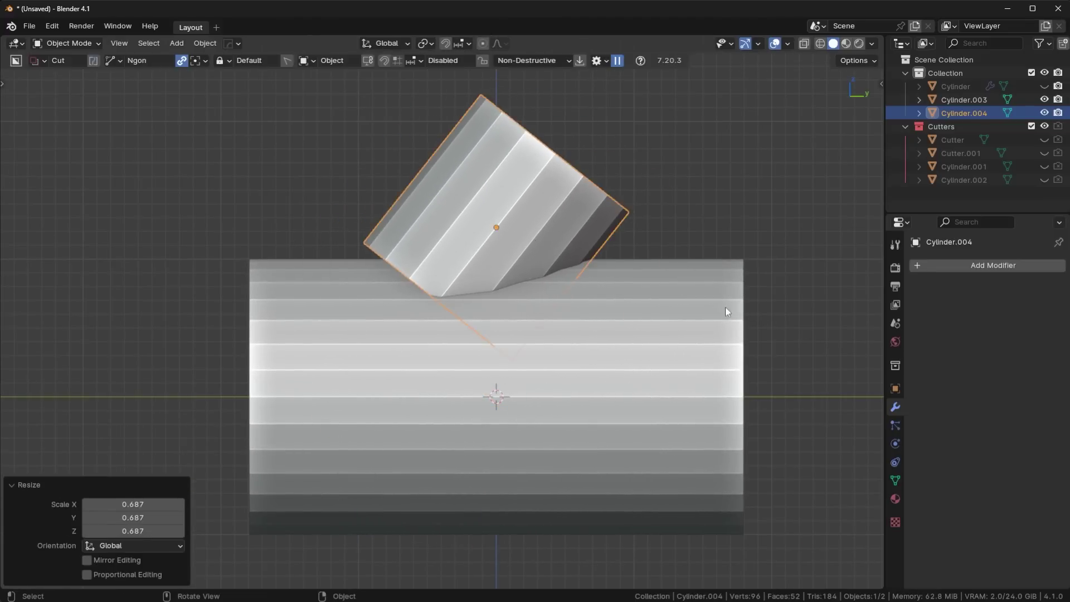
# Adjust the branch cylinder's tilt and lower it about 0.364 m along Z into the main cylinder.
pyautogui.press('r')
pyautogui.click(747, 315)
pyautogui.press('g')
pyautogui.press('z')
pyautogui.click(751, 371)
# Tilt the branch cylinder about 6.4° further in the side view and raise it about 0.170 m along Z.
pyautogui.press('r')
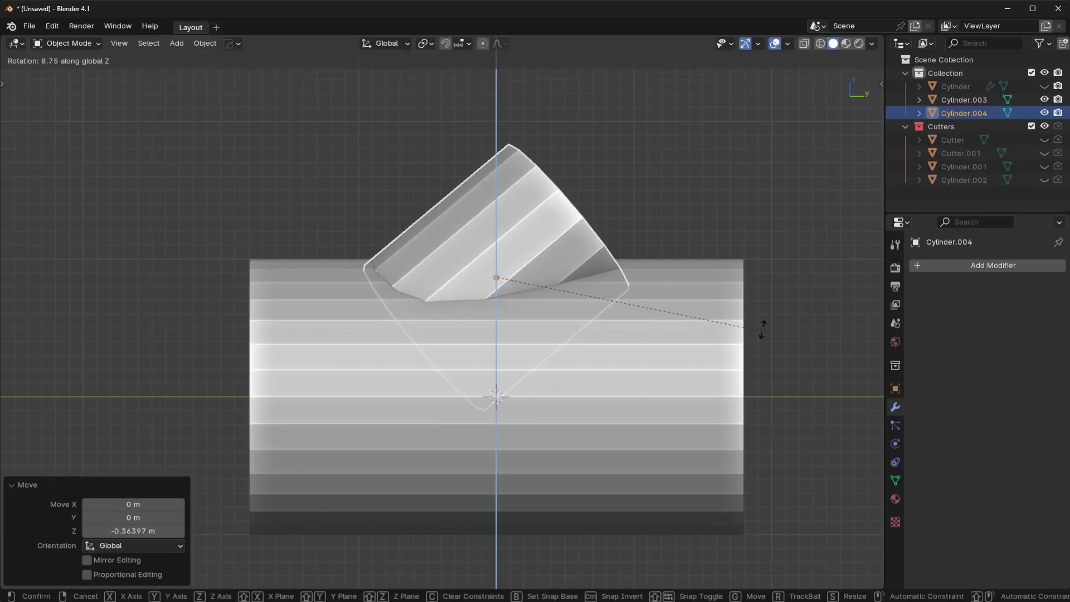
pyautogui.click(775, 315)
pyautogui.press('g')
pyautogui.press('z')
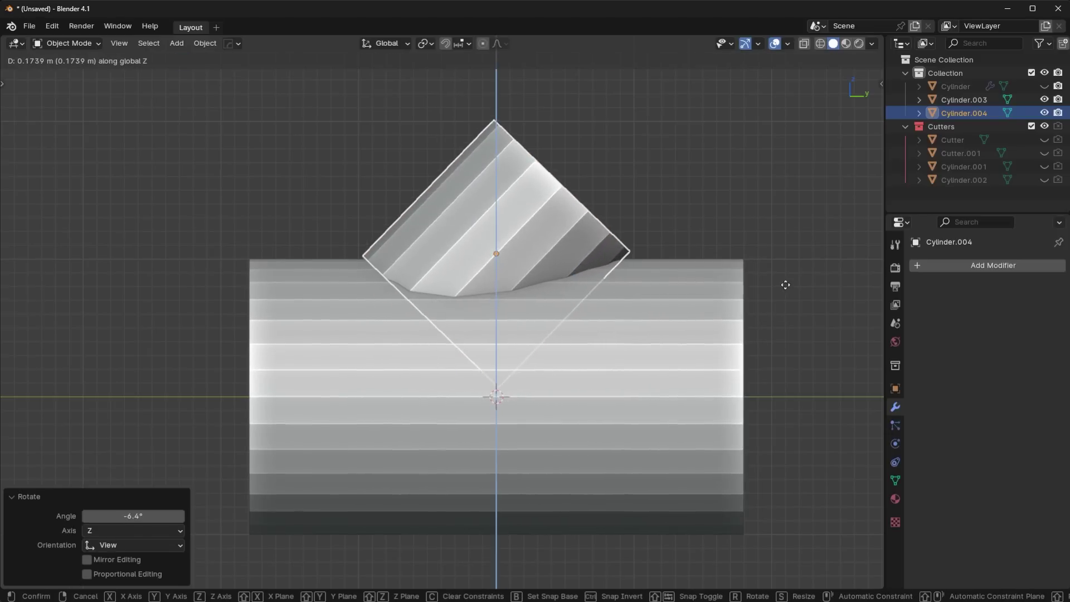
pyautogui.click(784, 290)
# Lengthen the branch cylinder along its local Z axis with a scale of about 1.335.
pyautogui.moveTo(784, 290); pyautogui.dragTo(700, 333, button='middle')
pyautogui.press('KP_3')
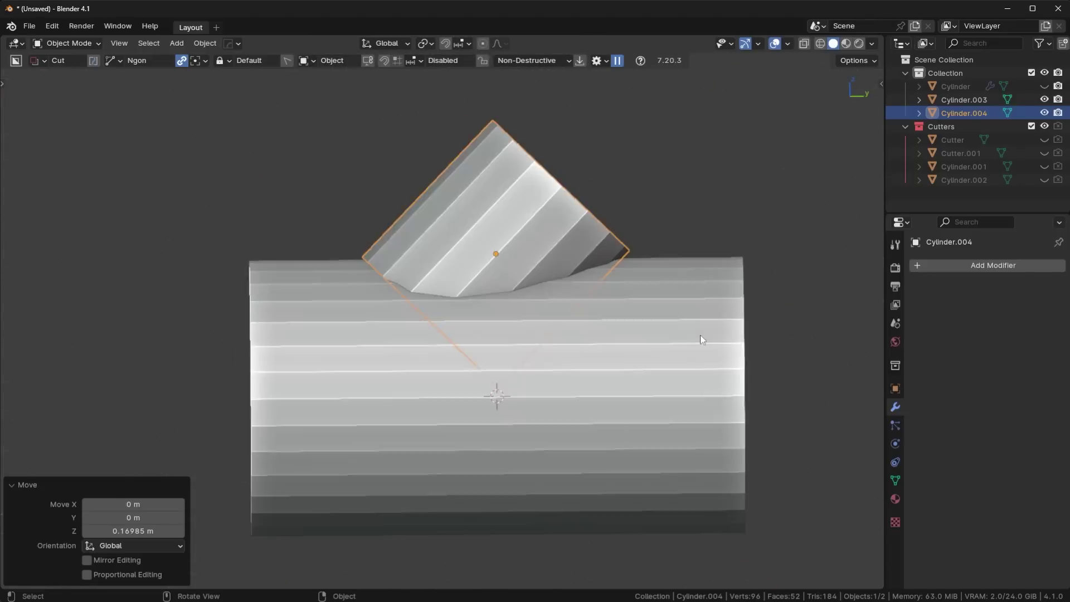
pyautogui.press('s')
pyautogui.press('z')
pyautogui.press('z')
pyautogui.click(780, 306)
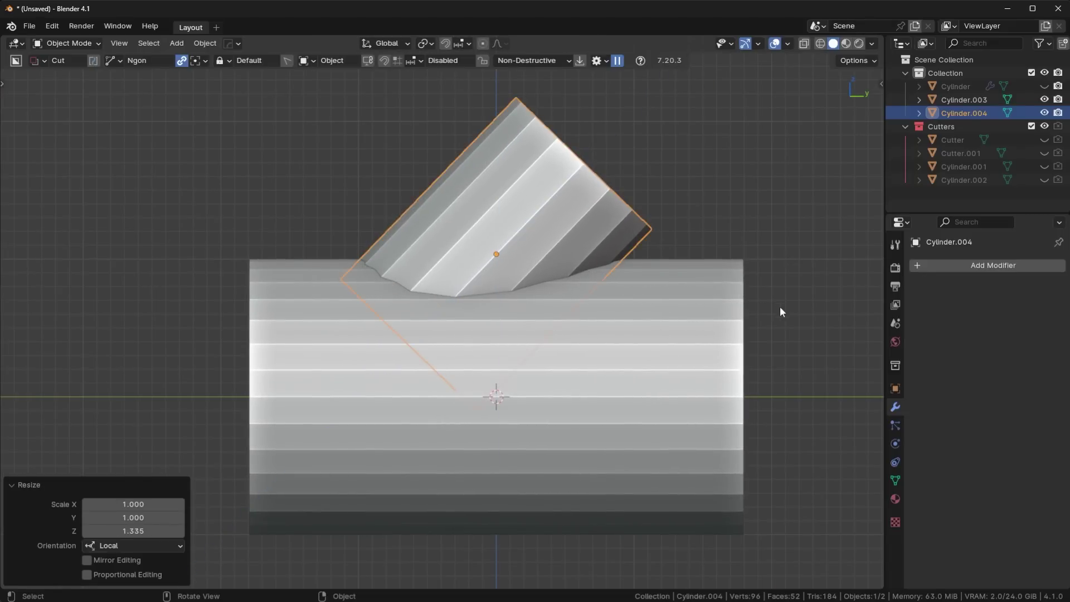
# Scale the branch in top view by about 0.747, 1.070 and 0.936 until its edges line up with the main cylinder's edges.
pyautogui.press('KP_7')
pyautogui.scroll(4, 707, 363)
pyautogui.keyDown('shift'); pyautogui.moveTo(544, 414); pyautogui.dragTo(588, 336, button='middle'); pyautogui.keyUp('shift')
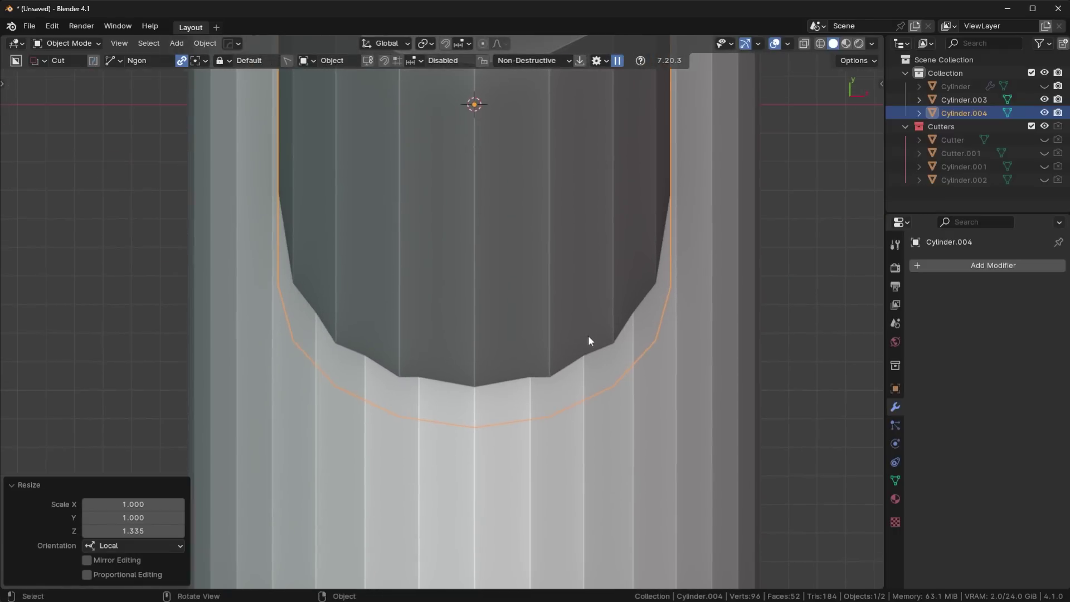
pyautogui.press('s')
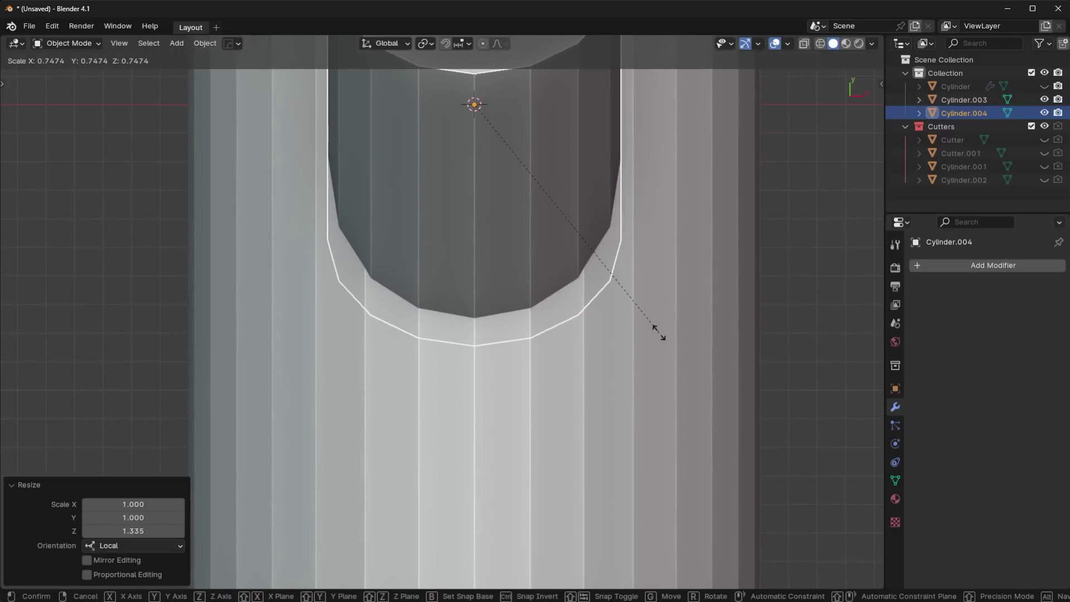
pyautogui.click(659, 332)
pyautogui.press('w')
pyautogui.scroll(2, 478, 319)
pyautogui.press('s')
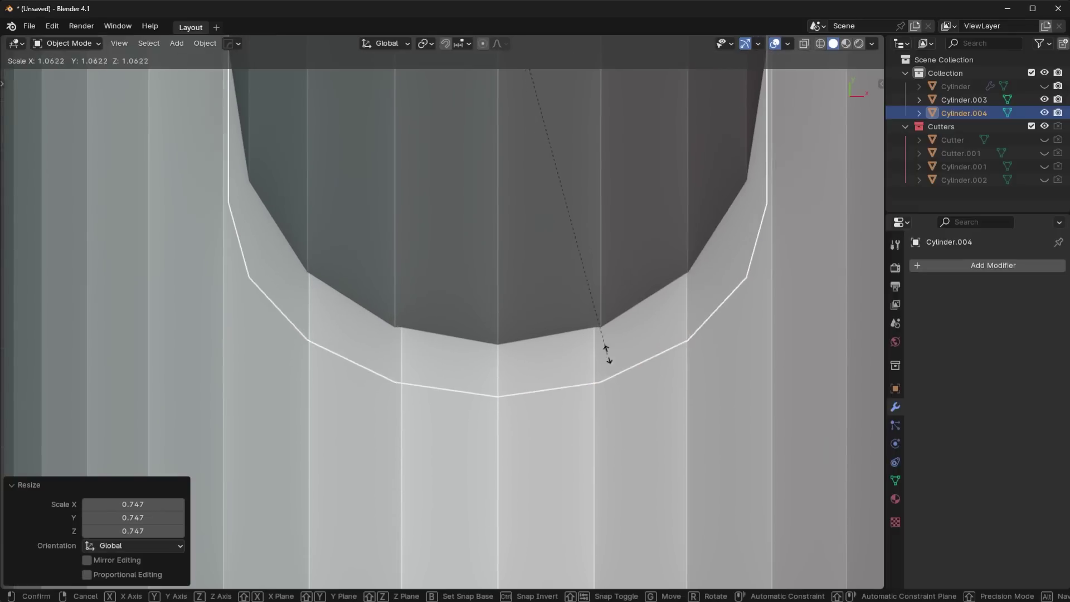
pyautogui.click(592, 338)
pyautogui.press('s')
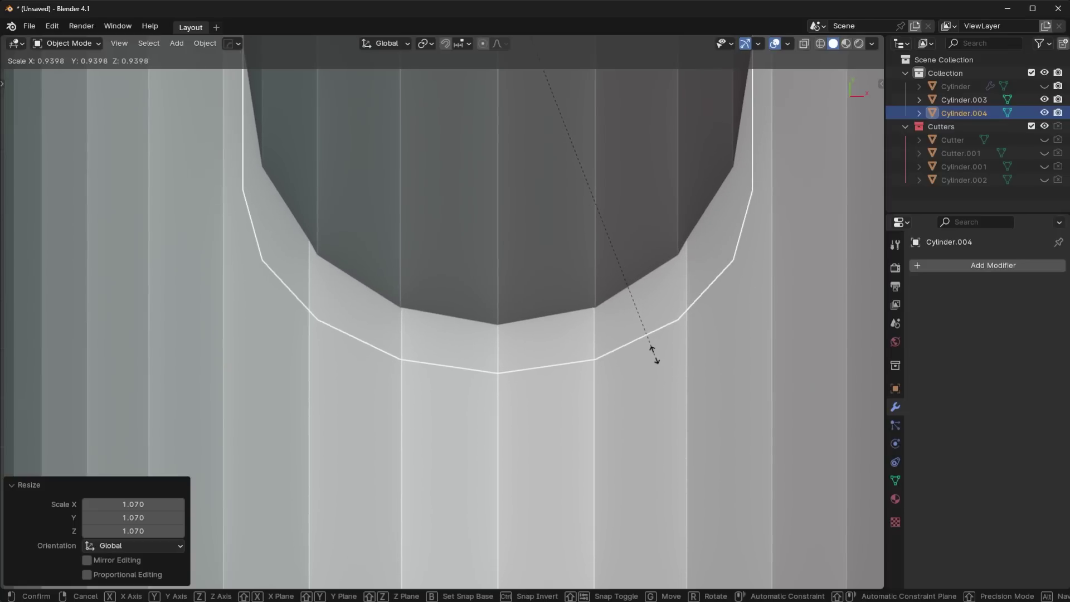
pyautogui.click(653, 353)
# Examine from several angles how the branch's edges meet the main cylinder's edges at the junction.
pyautogui.scroll(-5, 787, 326)
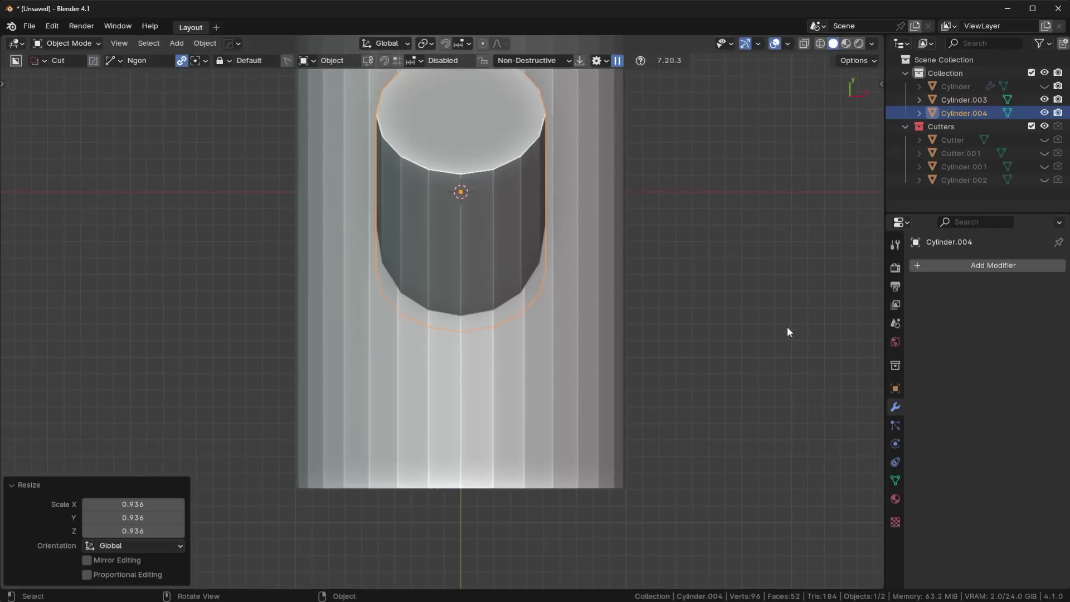
pyautogui.moveTo(787, 326); pyautogui.dragTo(631, 291, button='middle')
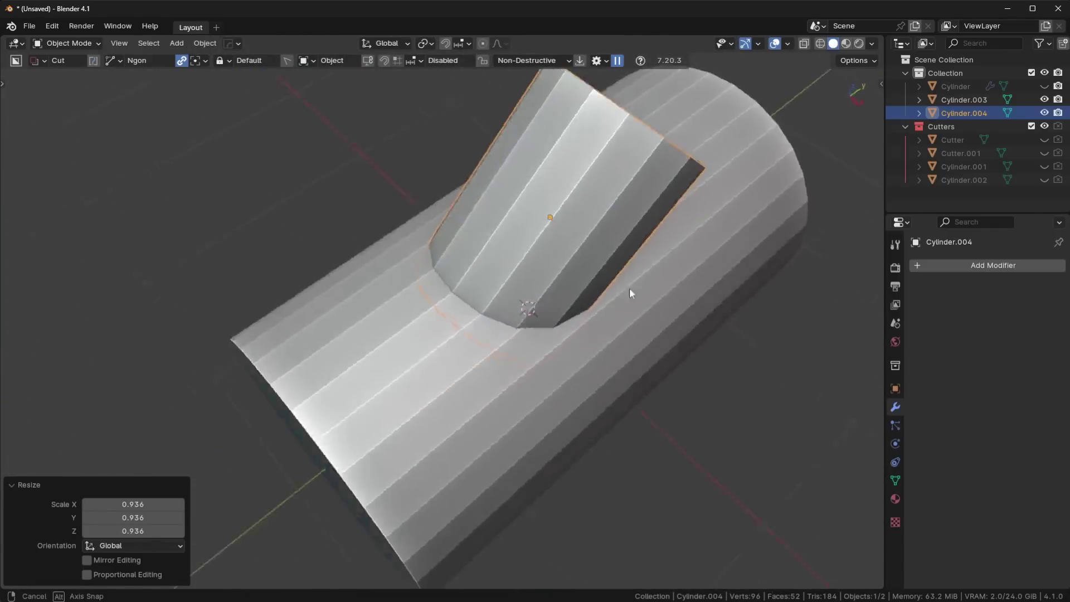
pyautogui.scroll(5, 630, 291)
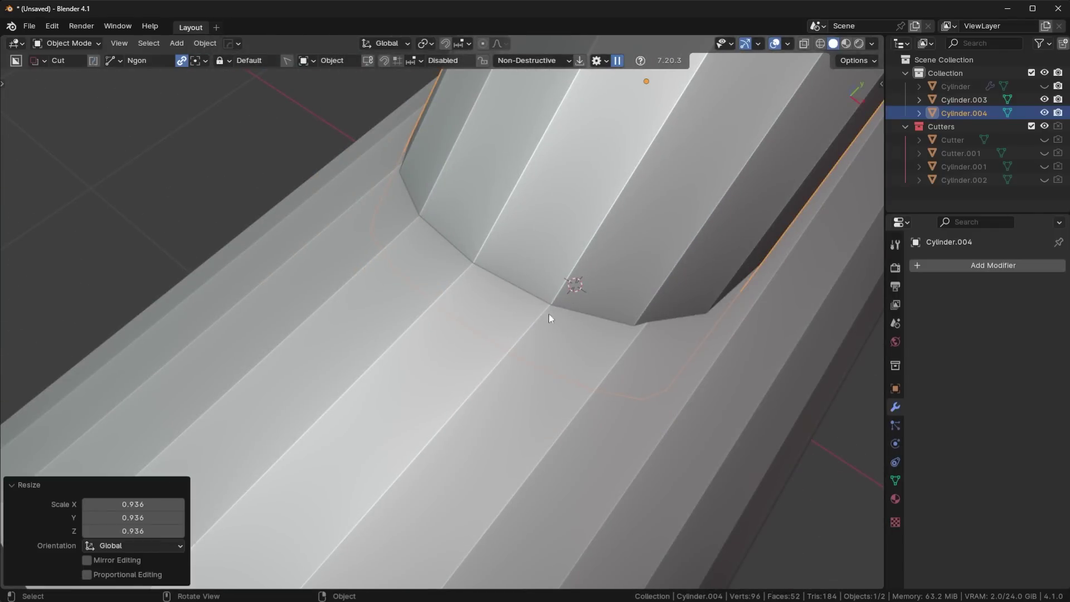
pyautogui.moveTo(536, 308); pyautogui.dragTo(570, 333, button='middle')
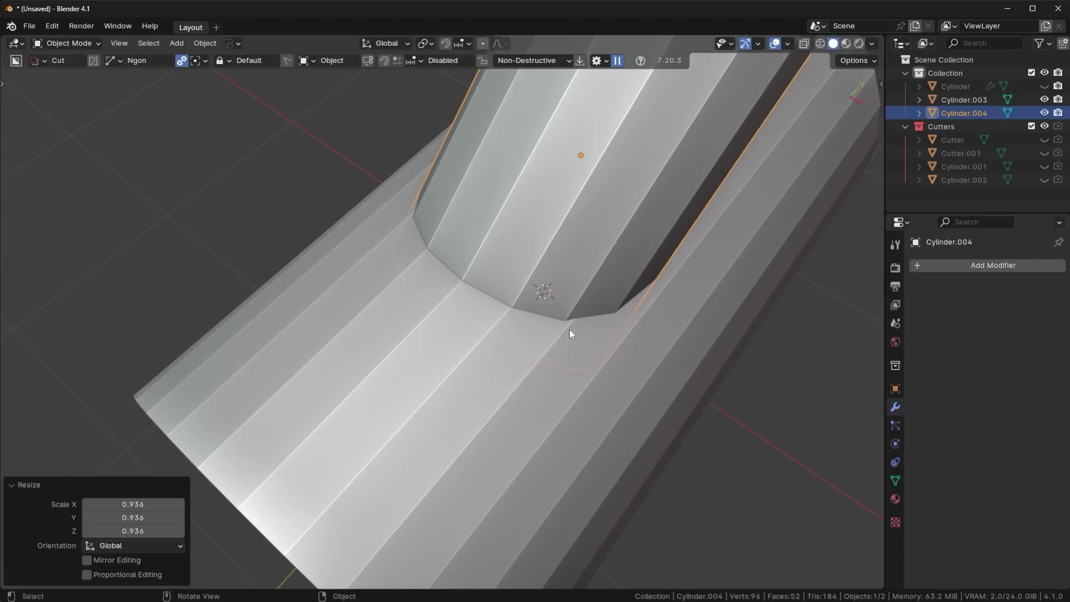
pyautogui.moveTo(570, 329); pyautogui.dragTo(538, 282, button='middle')
pyautogui.scroll(-4, 538, 282)
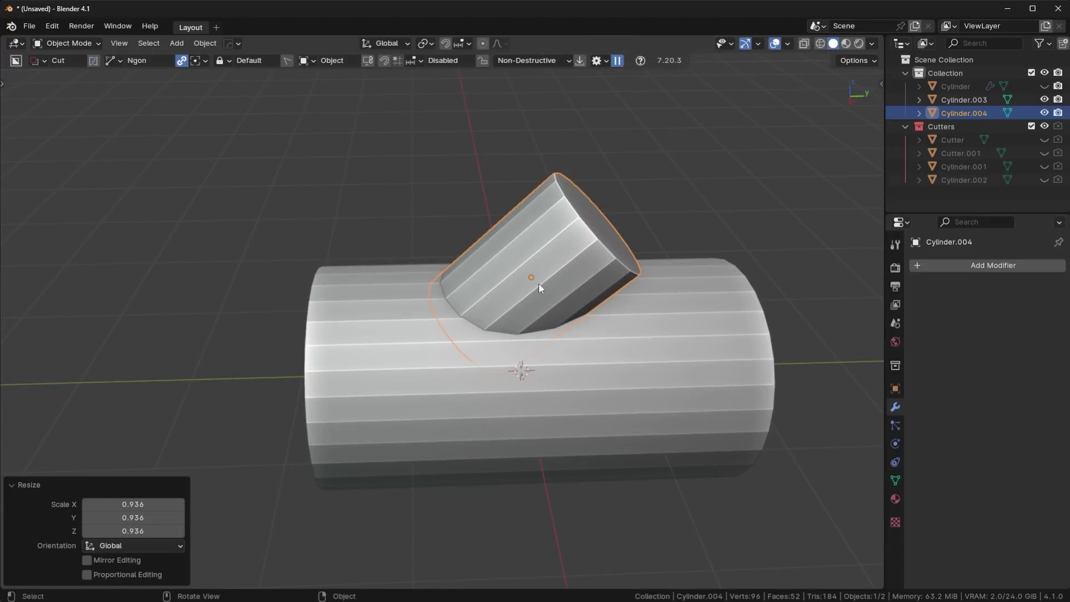
pyautogui.scroll(5, 538, 283)
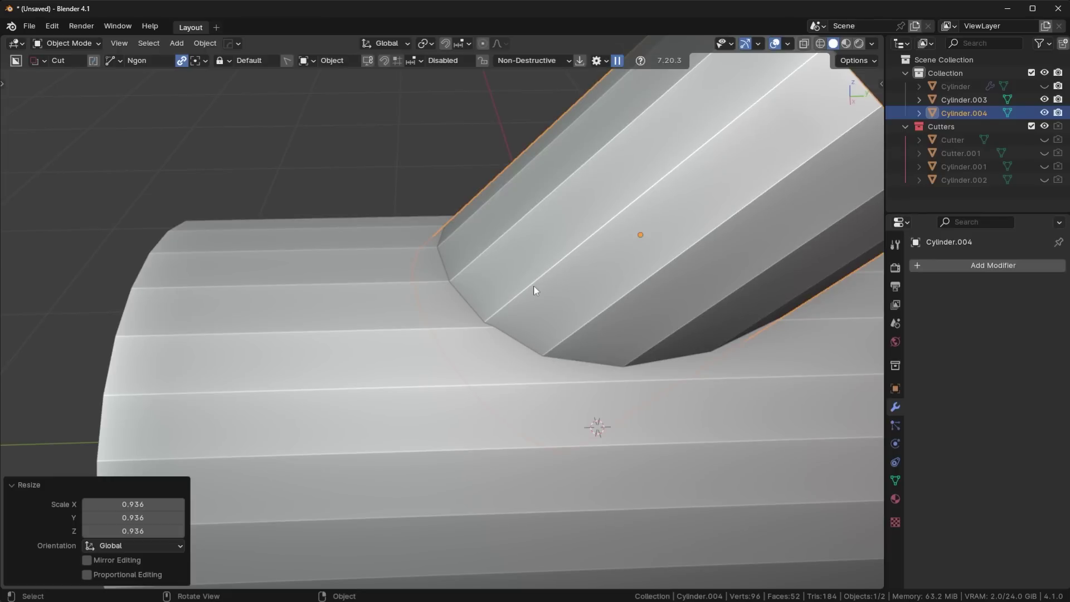
pyautogui.moveTo(534, 285); pyautogui.dragTo(724, 298, button='middle')
pyautogui.scroll(-4, 507, 275)
pyautogui.scroll(4, 389, 271)
pyautogui.scroll(-4, 389, 271)
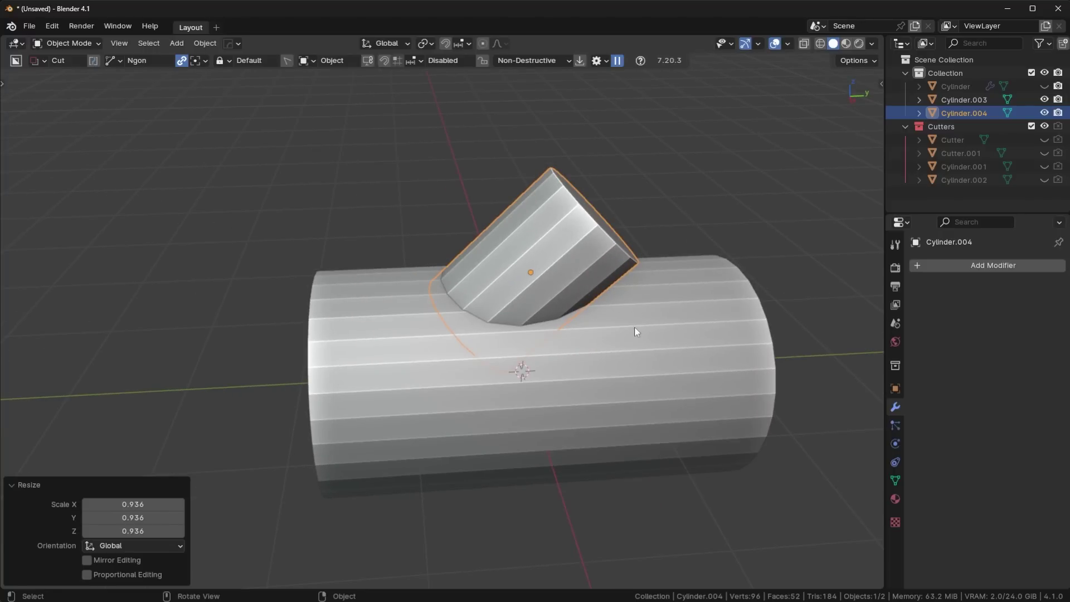
# Duplicate the branch cylinder in place and hide the duplicate as a backup.
pyautogui.hotkey('shift', 'd')
pyautogui.press('Escape')
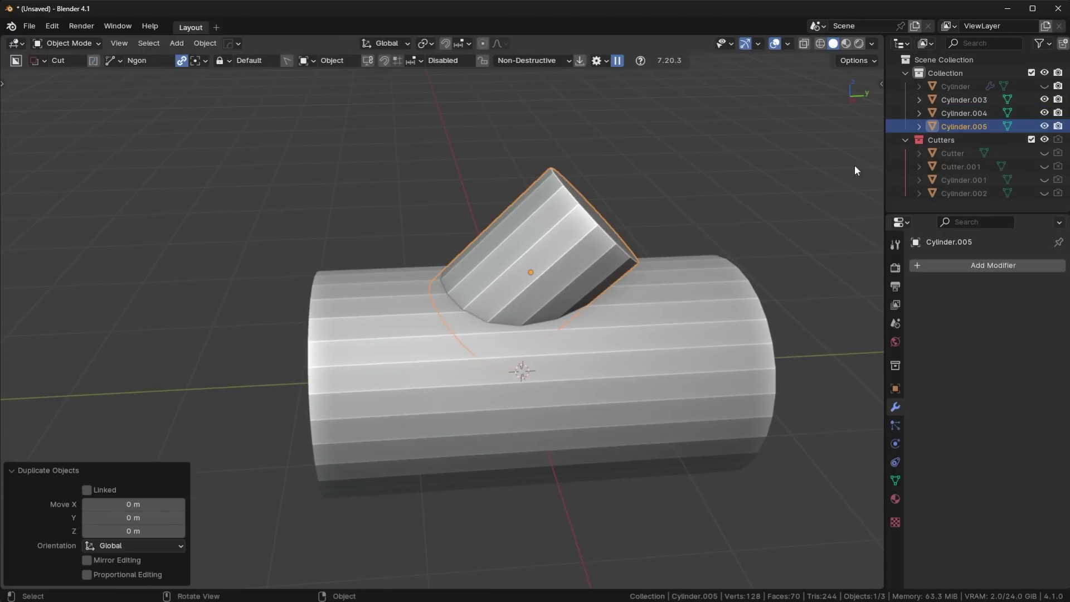
pyautogui.click(1045, 127)
# Join the branch cylinder to the main cylinder with a non-destructive Union Boolean.
pyautogui.click(560, 212)
pyautogui.scroll(3, 516, 260)
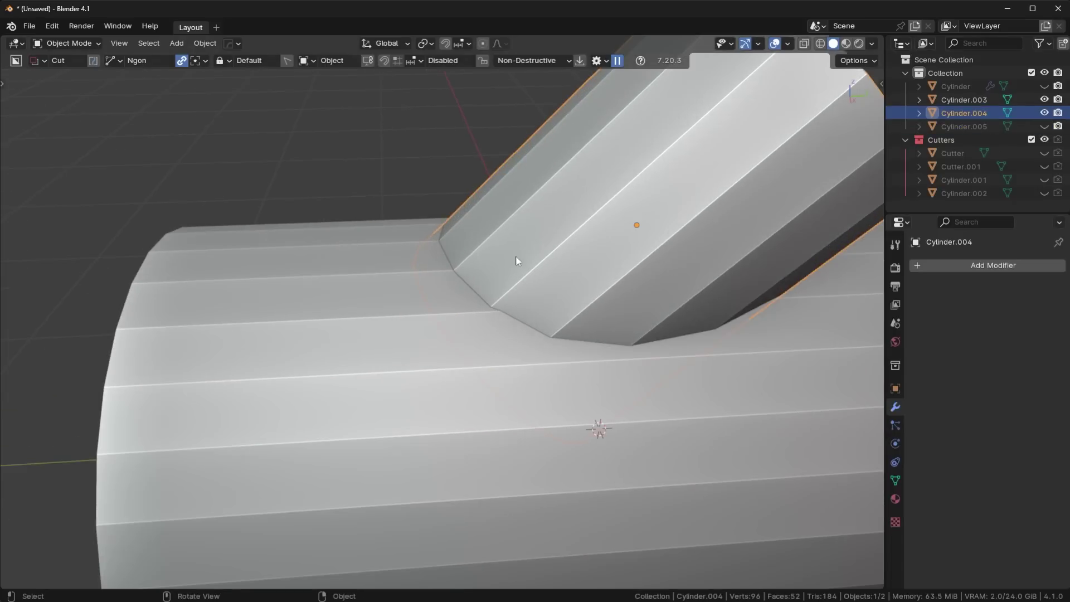
pyautogui.keyDown('shift'); pyautogui.click(377, 297); pyautogui.keyUp('shift')
pyautogui.scroll(-3, 399, 301)
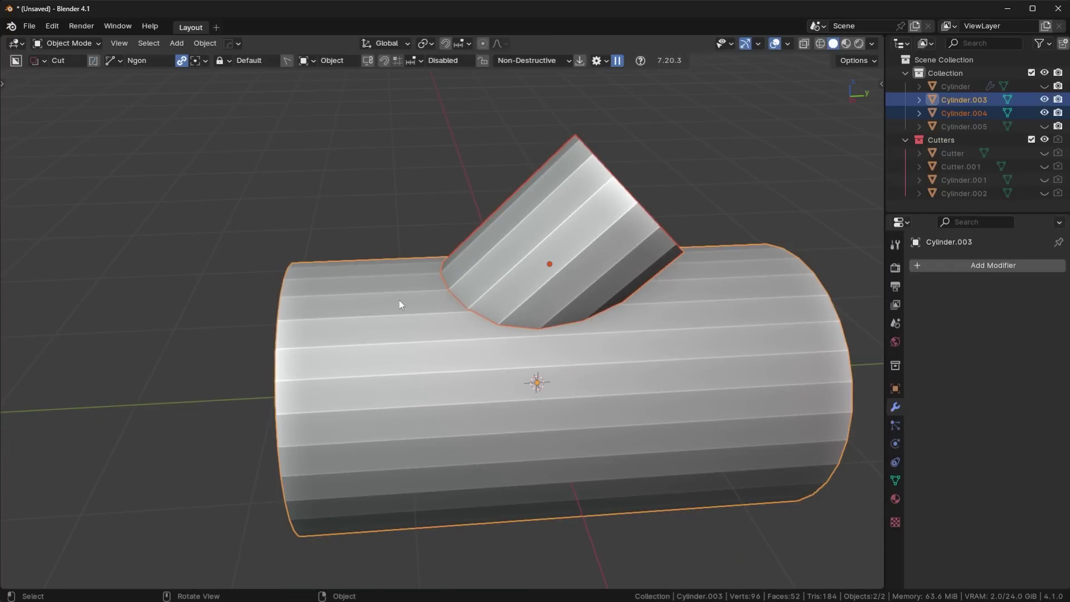
pyautogui.press('ctrl+KP_Add')
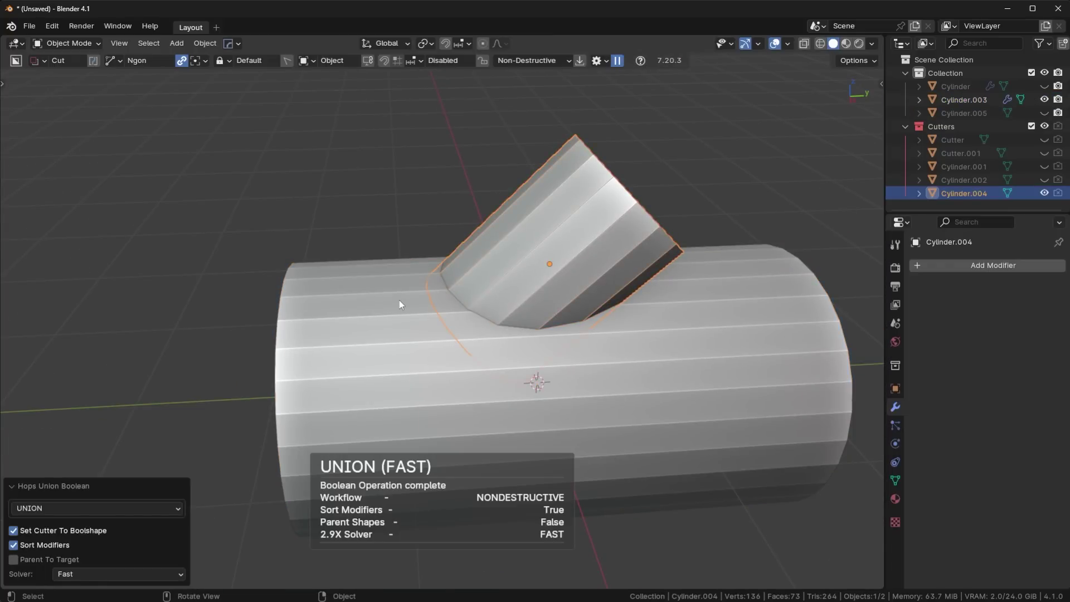
# Hide the branch cutter object and select the united main cylinder.
pyautogui.moveTo(486, 323); pyautogui.dragTo(578, 299, button='middle')
pyautogui.scroll(3, 579, 302)
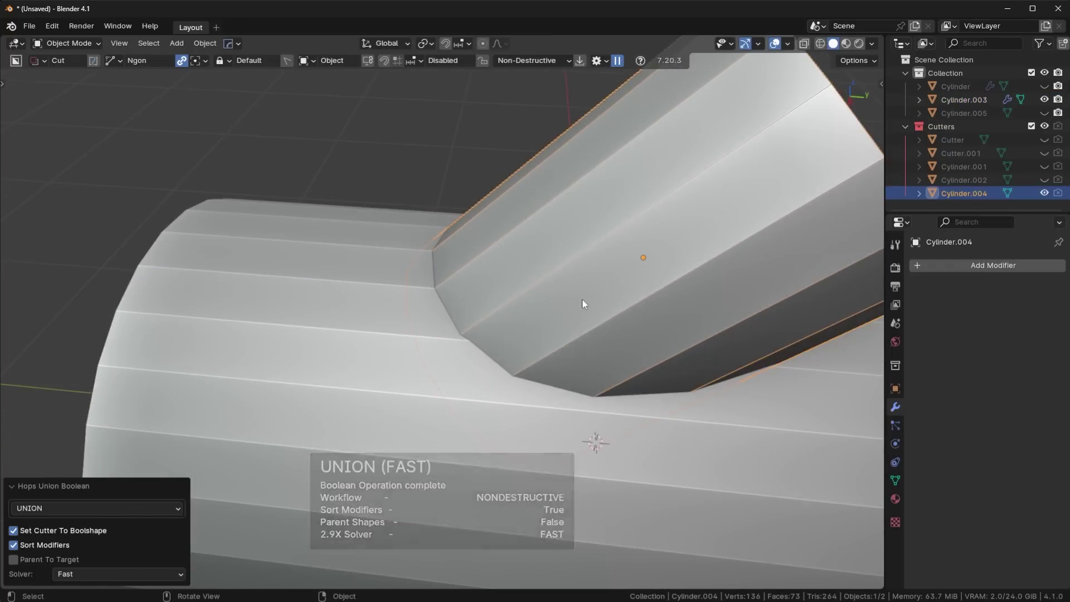
pyautogui.scroll(-2, 581, 300)
pyautogui.moveTo(580, 248); pyautogui.dragTo(533, 257, button='middle')
pyautogui.press('h')
pyautogui.click(449, 333)
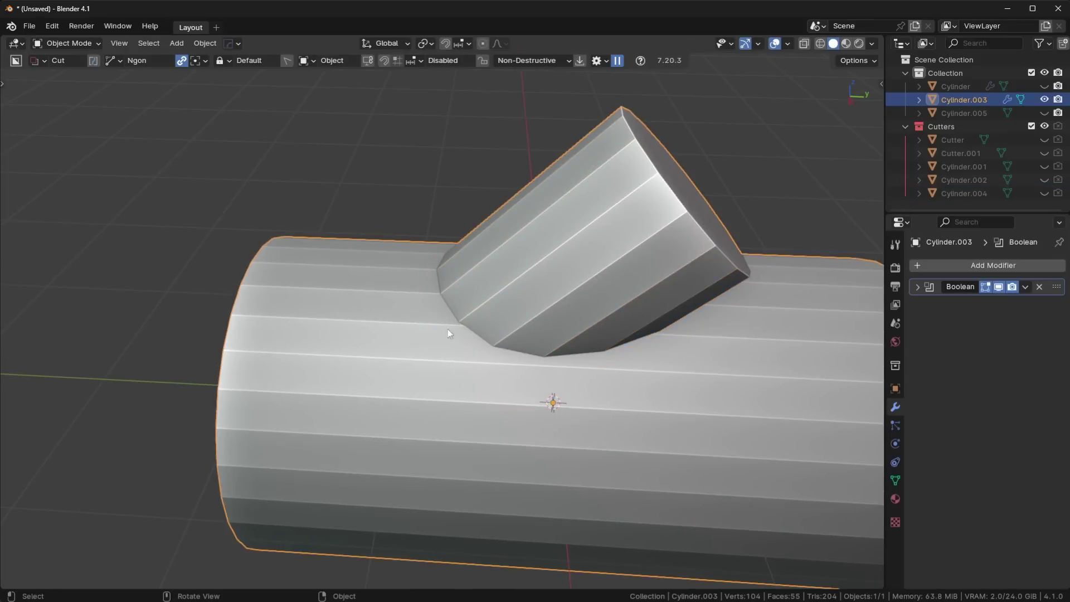
# Apply the Boolean modifier on the main cylinder and open its mesh in Edit Mode.
pyautogui.moveTo(661, 301); pyautogui.dragTo(545, 265, button='middle')
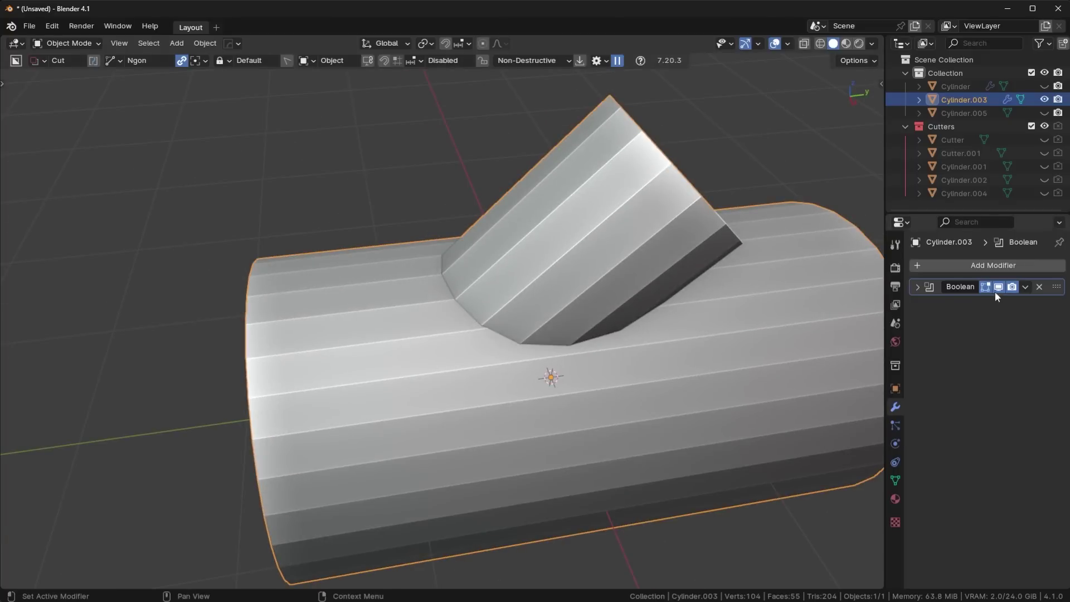
pyautogui.press('Tab')
pyautogui.press('Tab')
pyautogui.click(1025, 286)
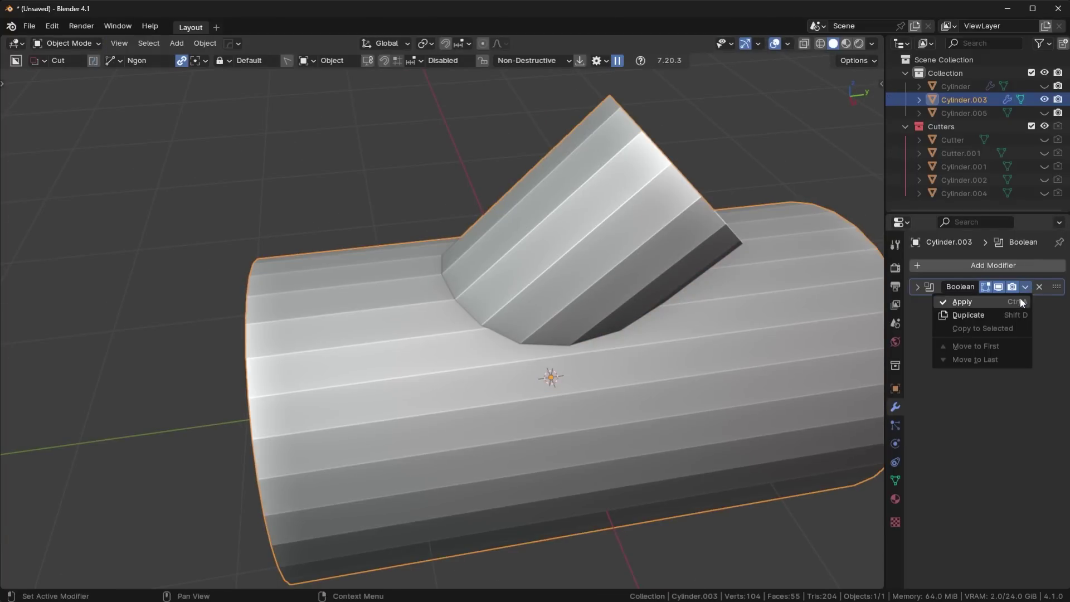
pyautogui.click(1018, 299)
pyautogui.moveTo(331, 321); pyautogui.dragTo(424, 317, button='middle')
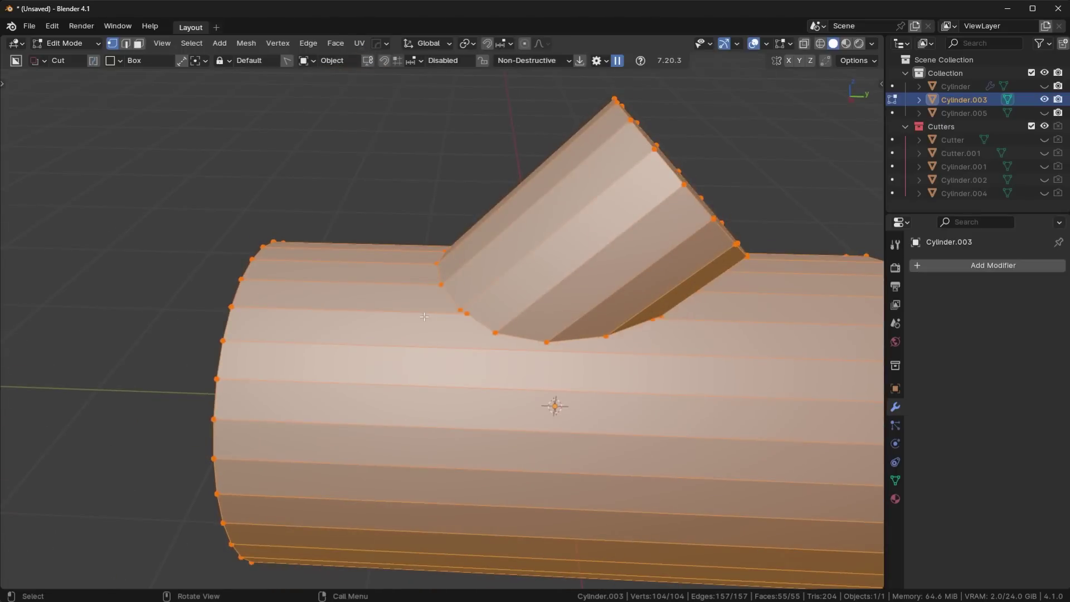
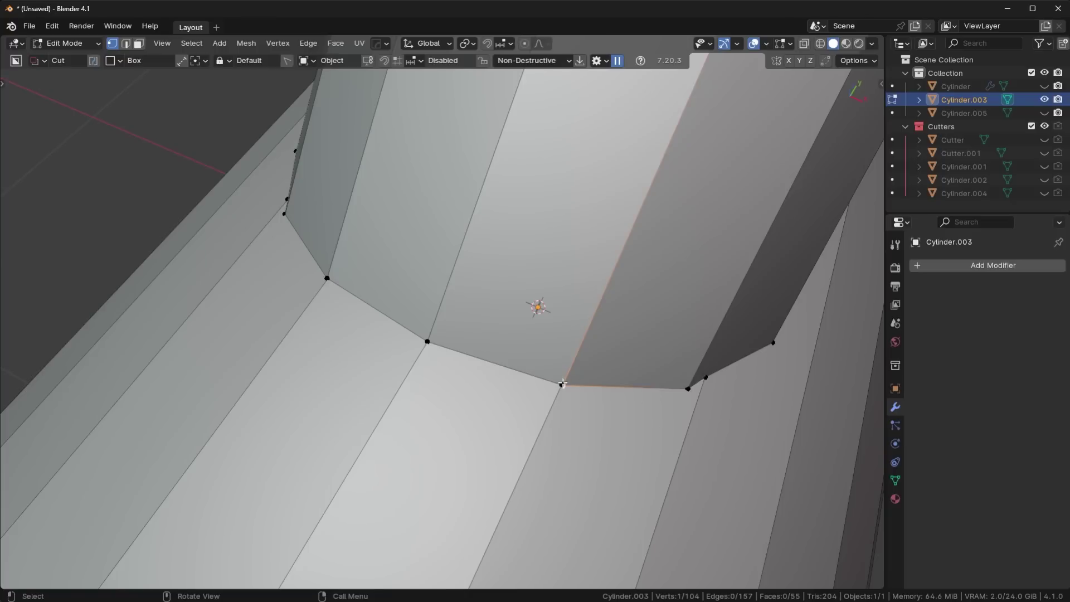
# Merge all vertices of the joined mesh by distance, raising the merge distance to weld near-coincident junction vertices.
pyautogui.keyDown('shift'); pyautogui.click(682, 394); pyautogui.keyUp('shift')
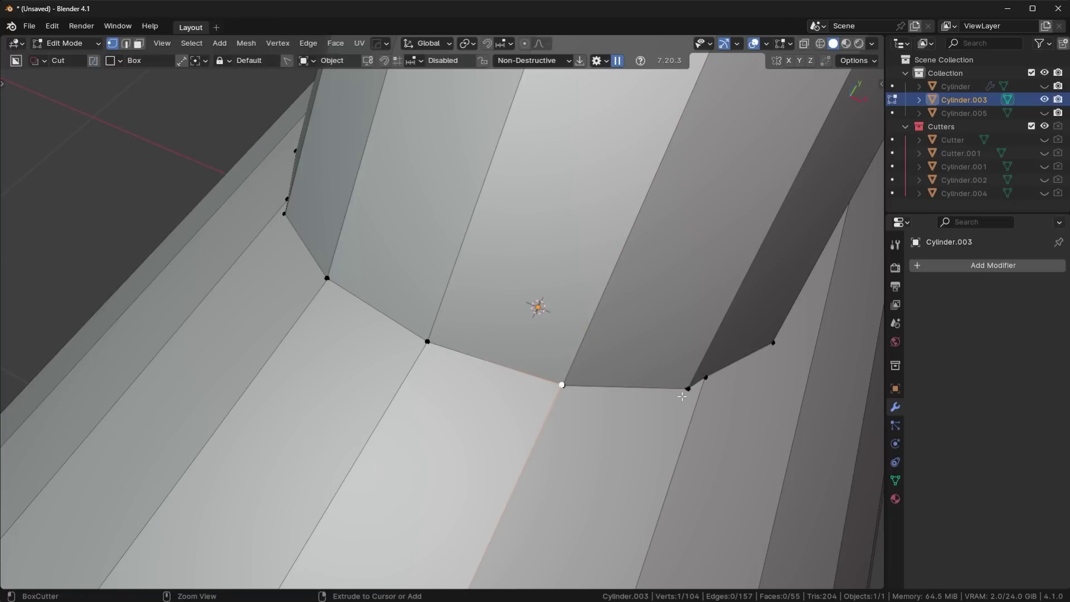
pyautogui.press('a')
pyautogui.moveTo(683, 394); pyautogui.dragTo(627, 340, button='middle')
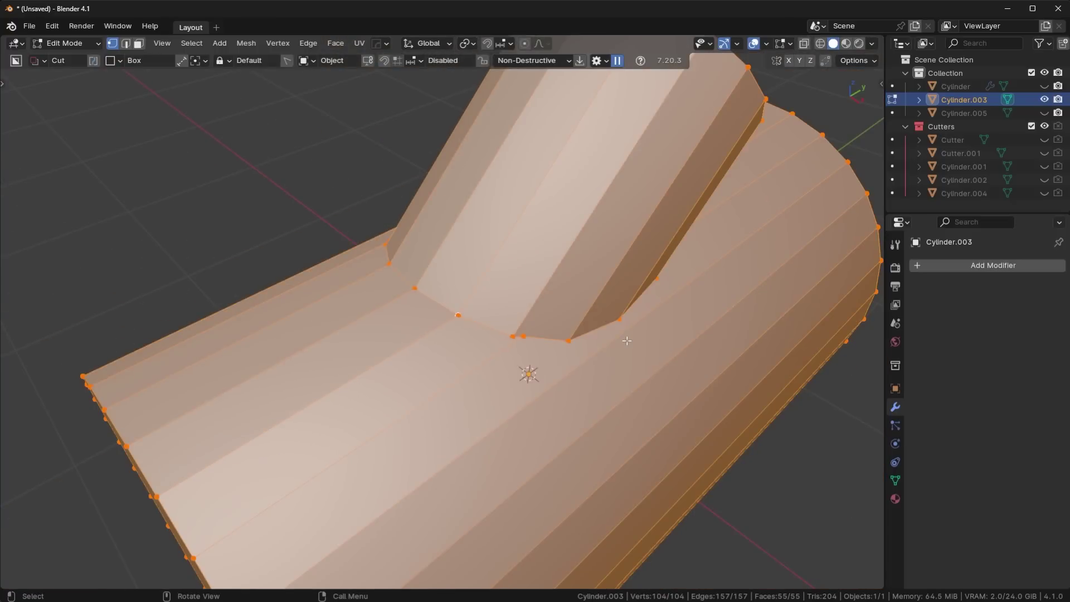
pyautogui.press('m')
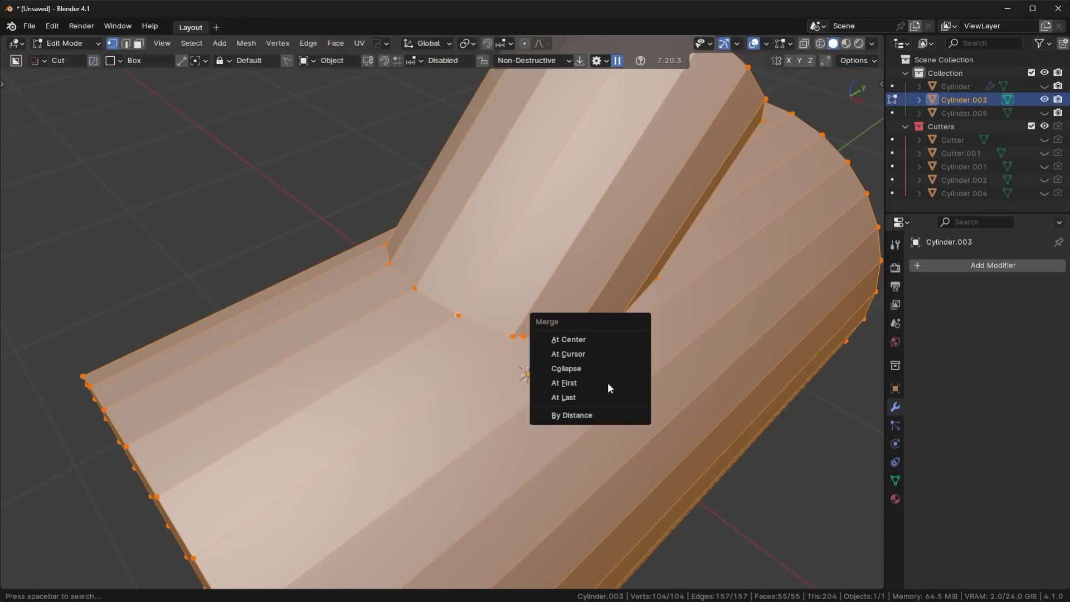
pyautogui.click(587, 417)
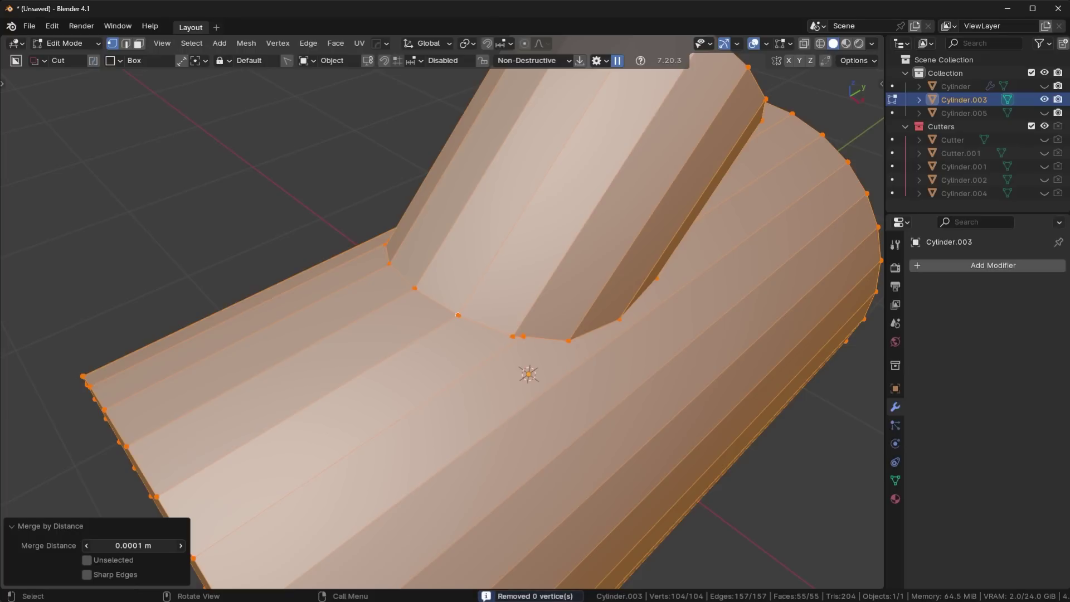
pyautogui.moveTo(133, 546); pyautogui.dragTo(167, 545)
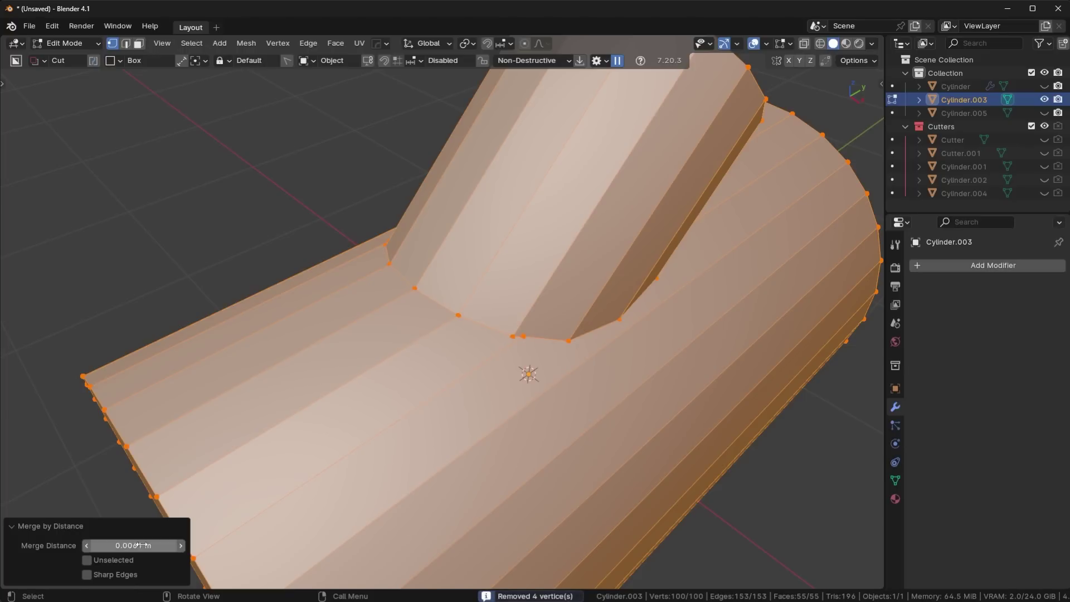
# Try to slide the branch edge's junction vertex onto the adjacent vertex of the main cylinder's edge.
pyautogui.moveTo(432, 315); pyautogui.dragTo(522, 322, button='middle')
pyautogui.click(590, 331)
pyautogui.scroll(-4, 440, 365)
pyautogui.scroll(7, 427, 334)
pyautogui.scroll(-6, 452, 328)
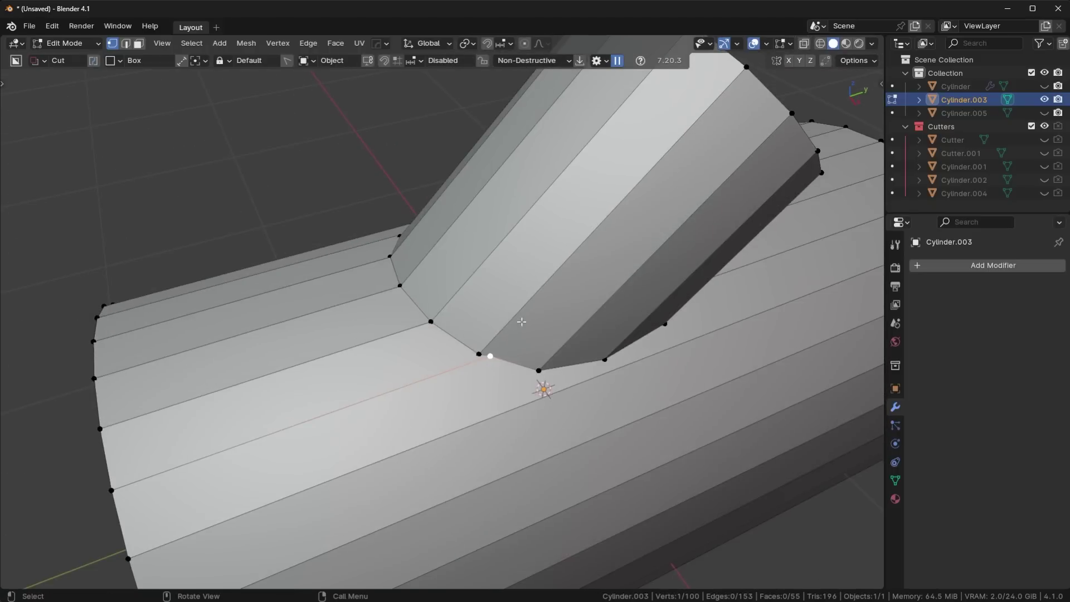
pyautogui.hotkey('shift', 'v')
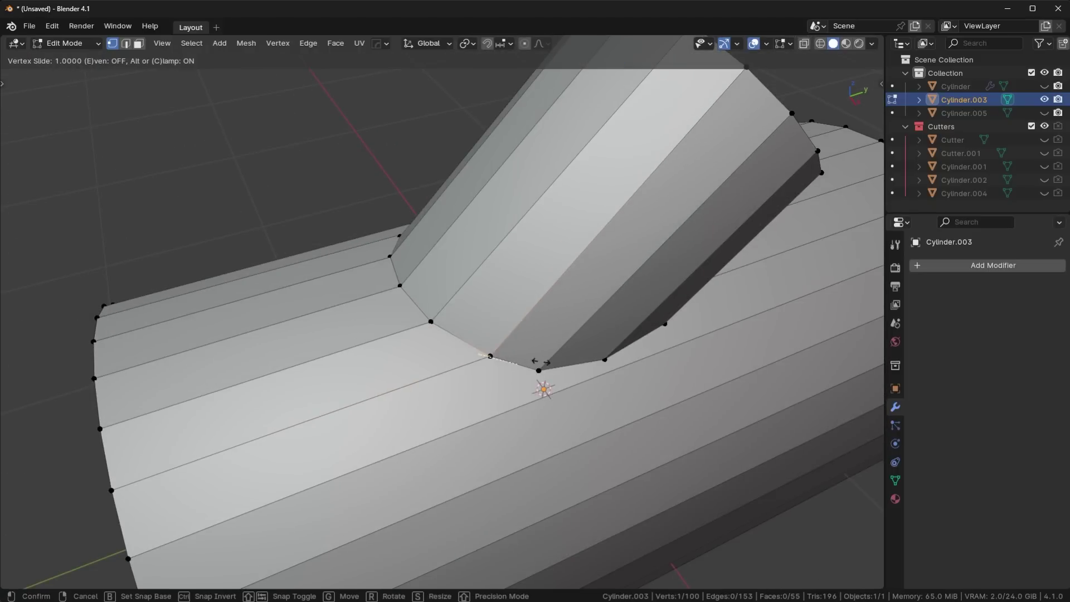
pyautogui.click(545, 361)
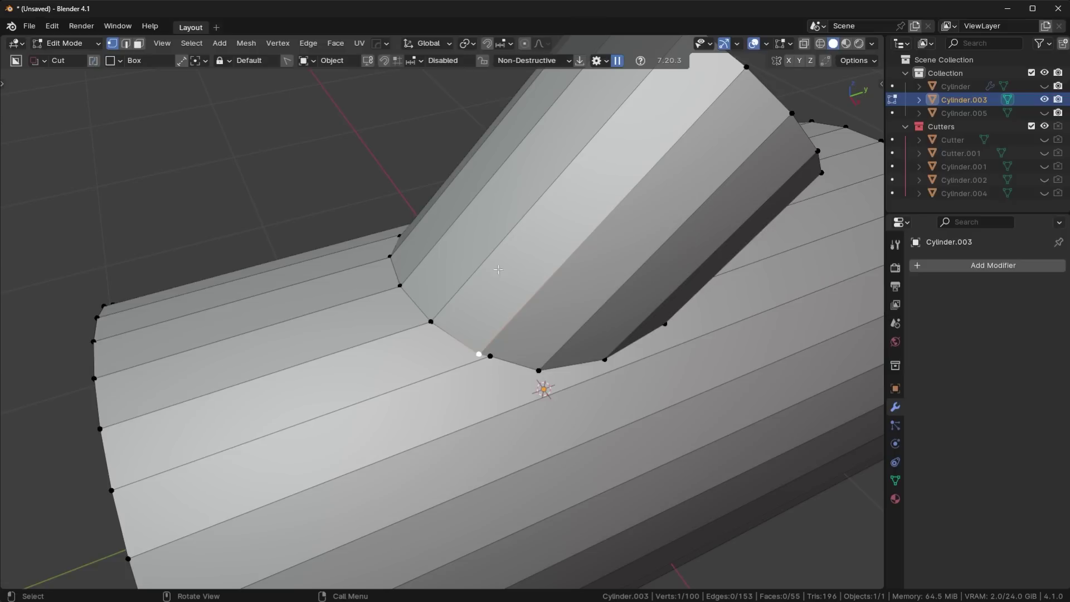
# Slide the branch edge's junction vertex about 0.777 along the seam away from the close main-cylinder vertex, and return to Object Mode.
pyautogui.hotkey('shift', 'v')
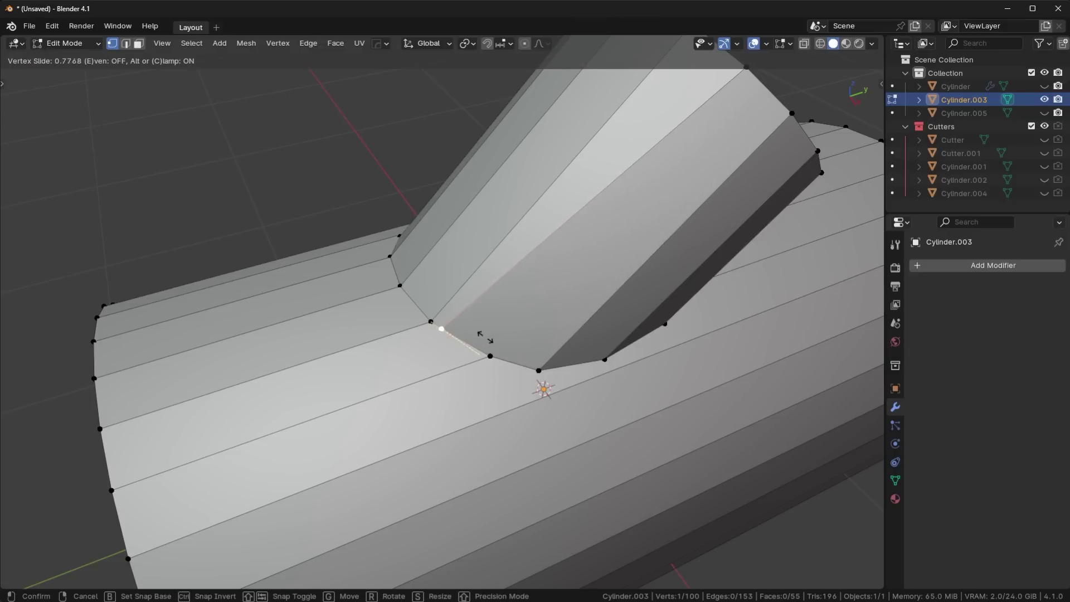
pyautogui.click(484, 338)
pyautogui.press('Tab')
# Try smooth shading on the joined cylinders and undo back into vertex editing of the mesh.
pyautogui.click(516, 162)
pyautogui.moveTo(646, 315); pyautogui.dragTo(609, 315, button='middle')
pyautogui.rightClick(523, 277)
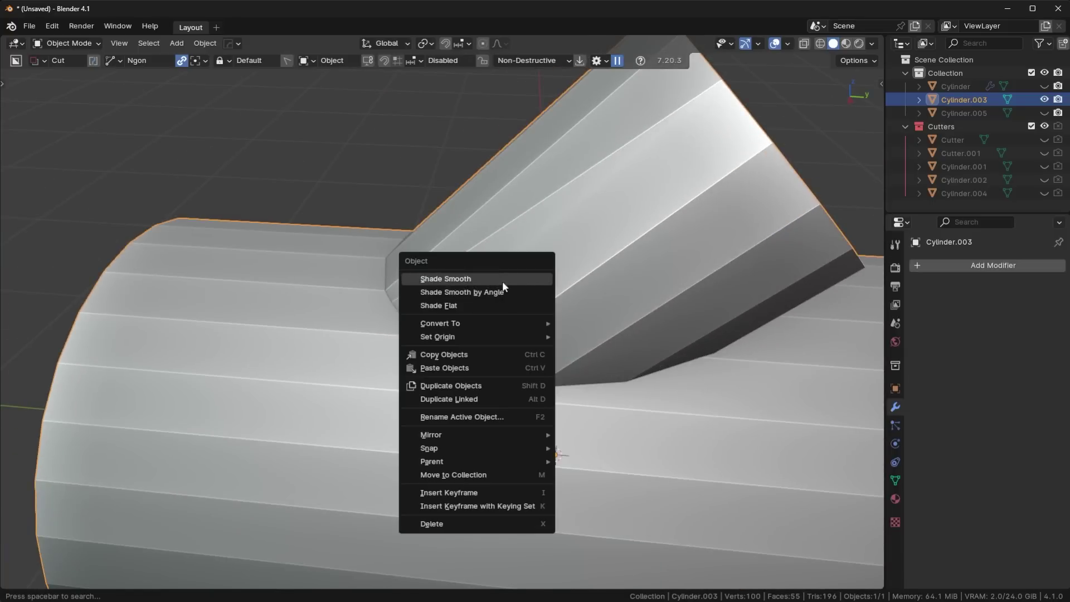
pyautogui.click(502, 280)
pyautogui.moveTo(556, 293); pyautogui.dragTo(512, 277, button='middle')
pyautogui.hotkey('ctrl', 'z')
pyautogui.hotkey('ctrl', 'z')
pyautogui.hotkey('ctrl', 'z')
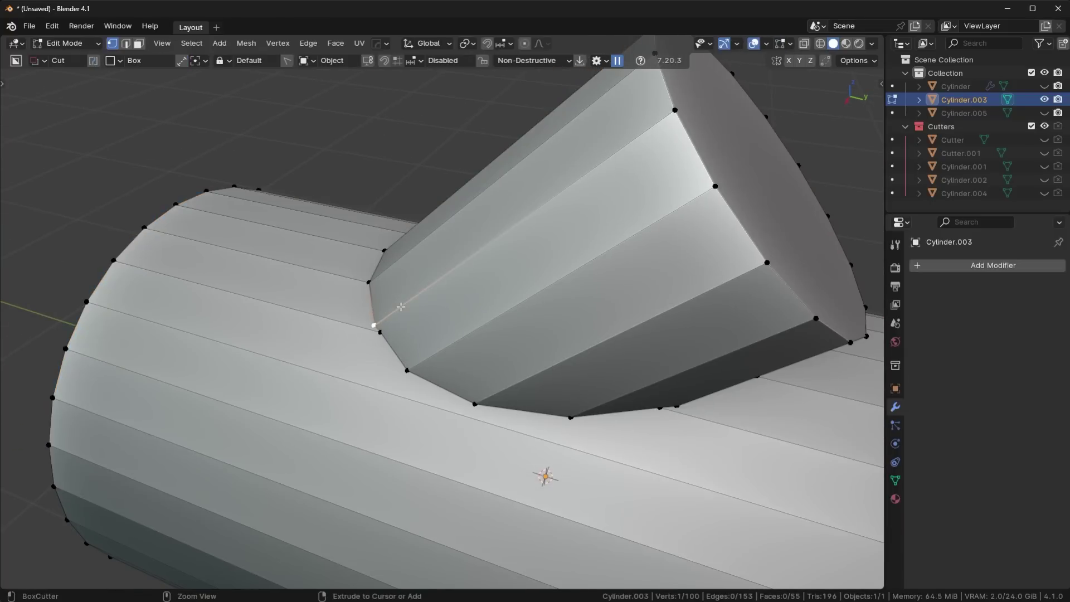
# Merge the two nearly coincident junction vertices on the branch's seam at their center.
pyautogui.moveTo(396, 306); pyautogui.dragTo(482, 314, button='middle')
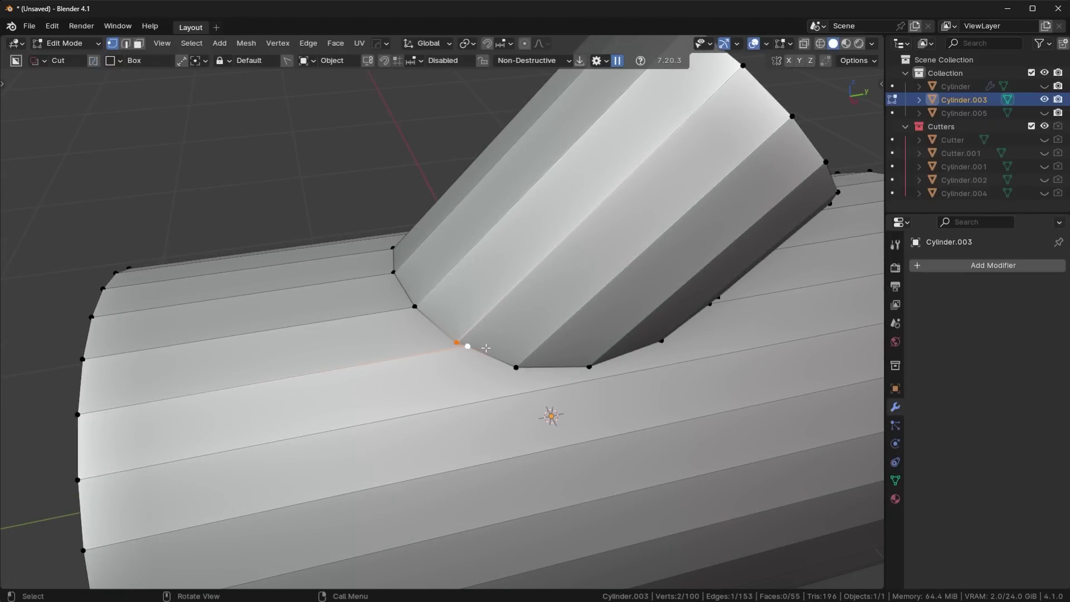
pyautogui.moveTo(486, 348); pyautogui.dragTo(650, 354, button='middle')
pyautogui.press('m')
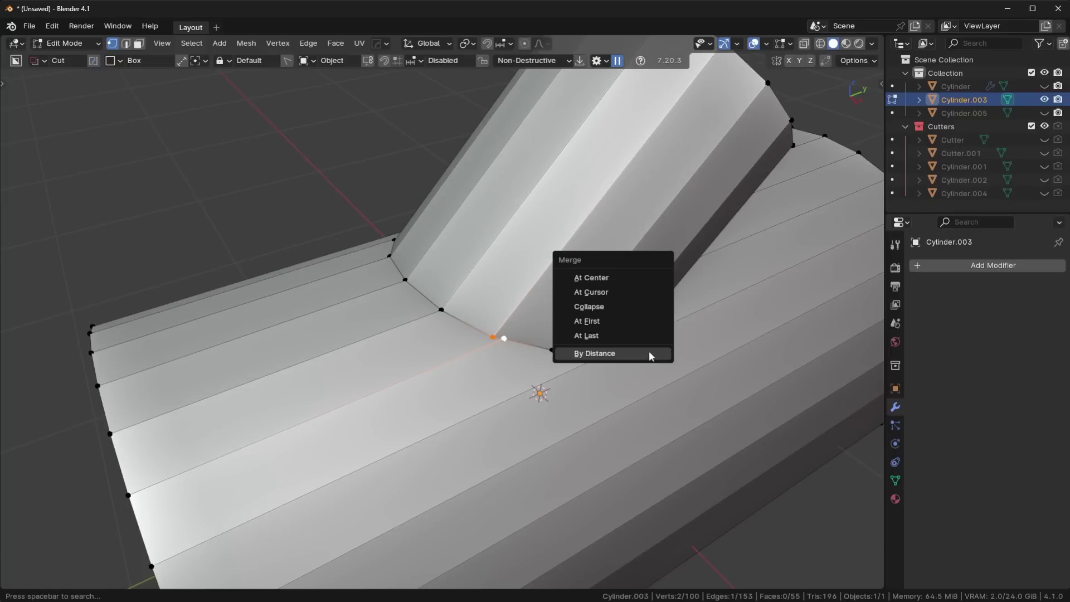
pyautogui.click(636, 274)
pyautogui.moveTo(564, 366); pyautogui.dragTo(656, 381, button='middle')
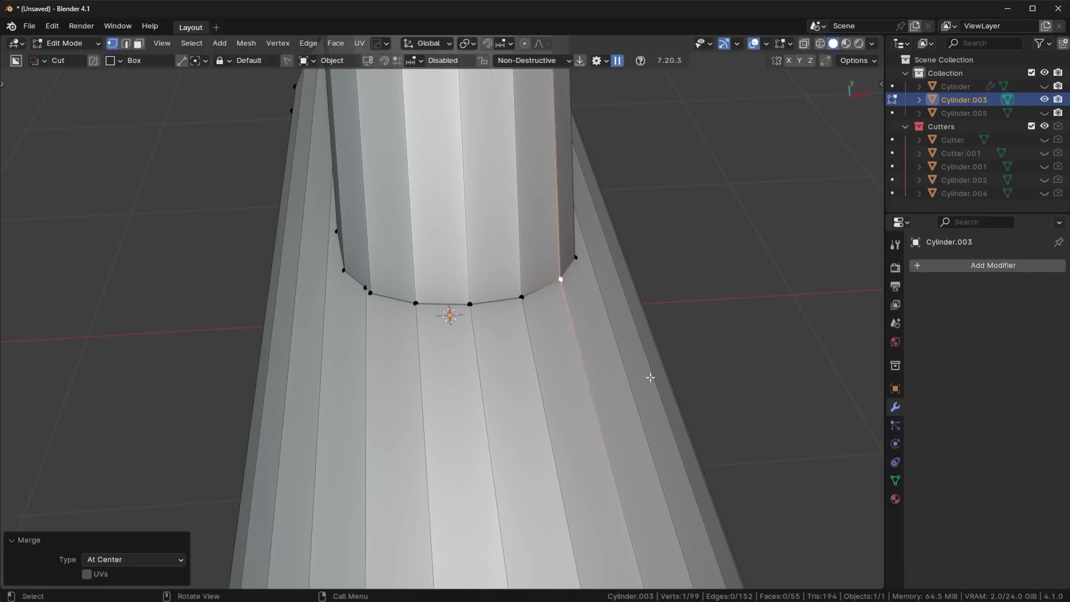
# Symmetrize the entire mesh with Blender's Symmetrize operation, set its direction to +X to -X, and deselect everything.
pyautogui.scroll(-2, 650, 378)
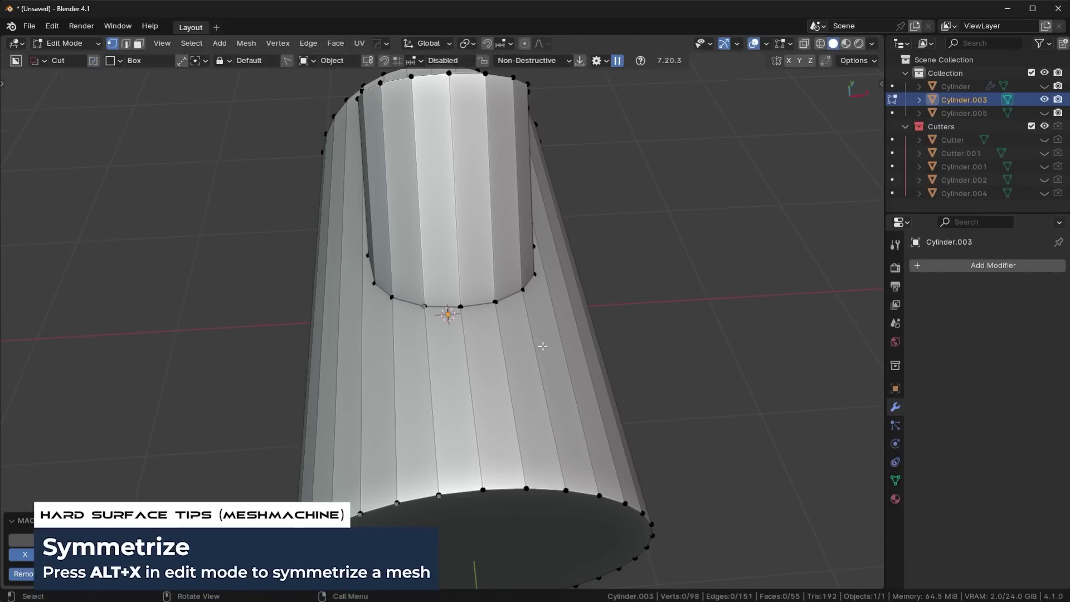
pyautogui.moveTo(714, 366); pyautogui.dragTo(601, 354, button='middle')
pyautogui.press('a')
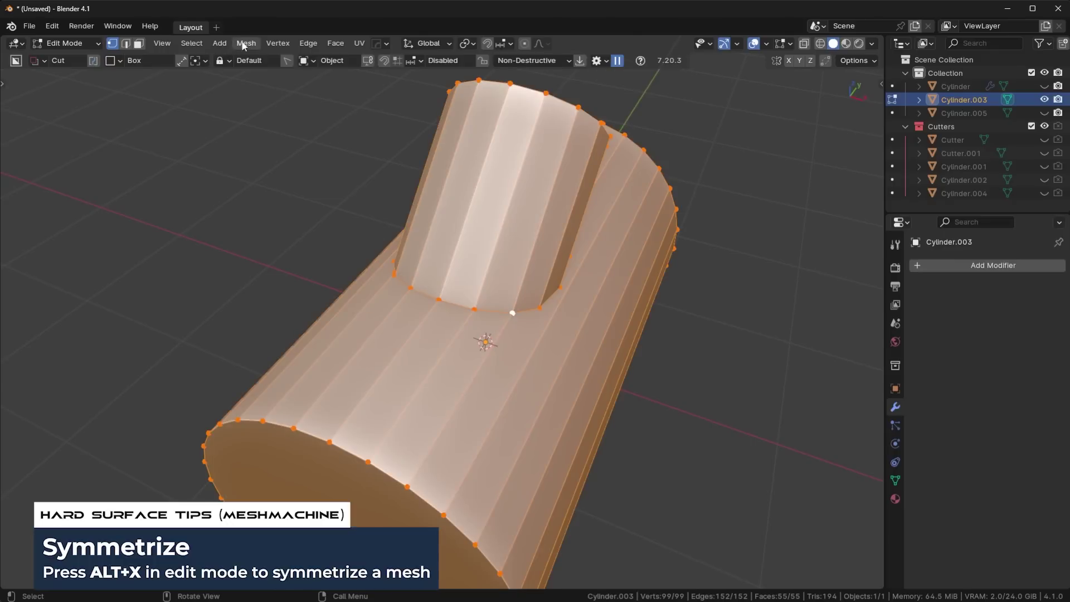
pyautogui.click(244, 46)
pyautogui.click(282, 237)
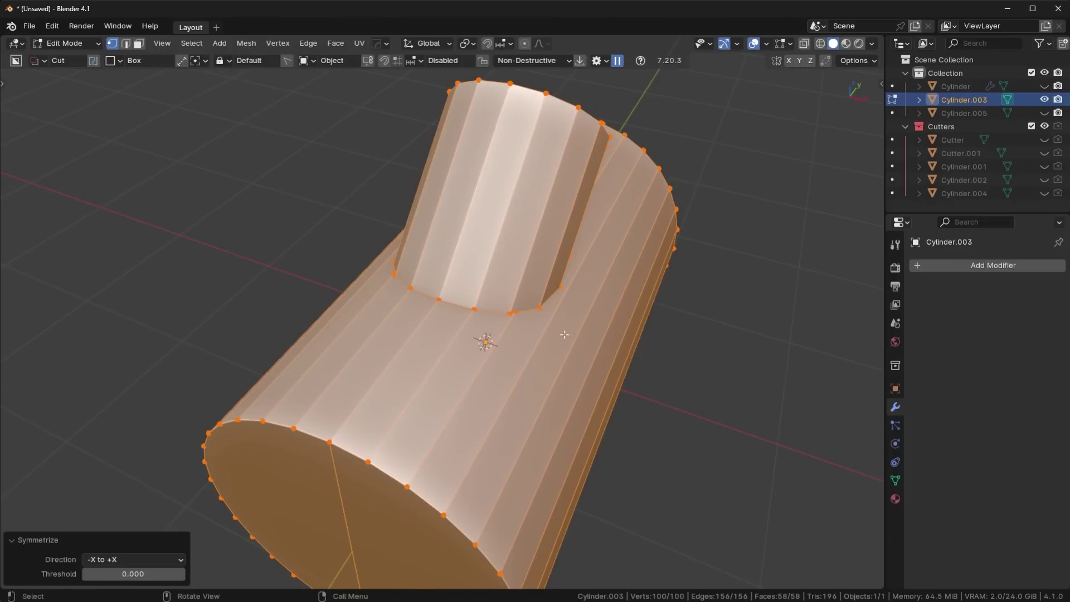
pyautogui.moveTo(564, 335); pyautogui.dragTo(614, 340, button='middle')
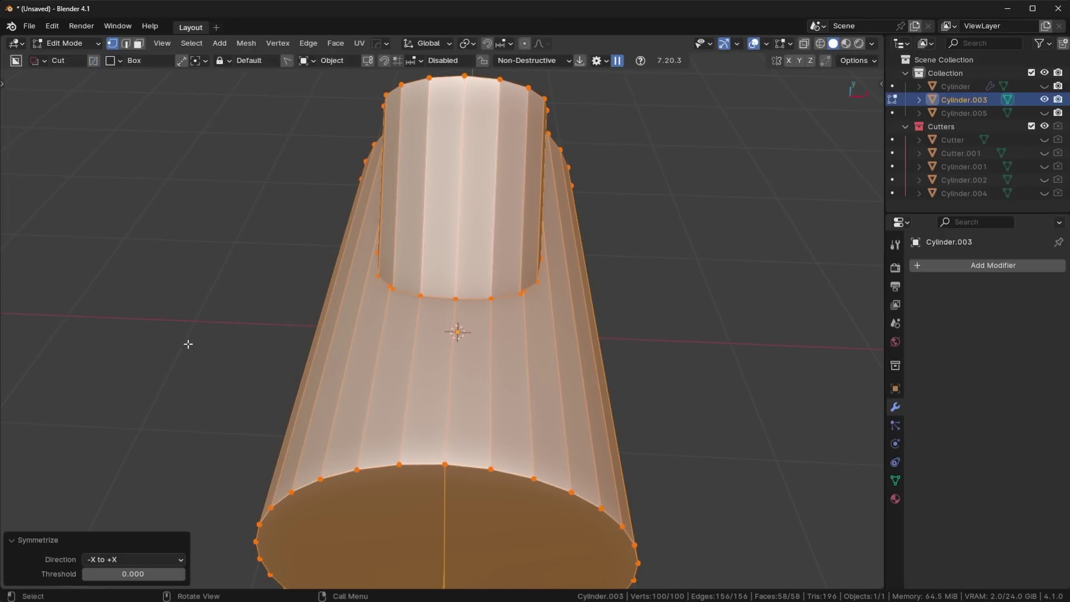
pyautogui.click(134, 559)
pyautogui.click(115, 490)
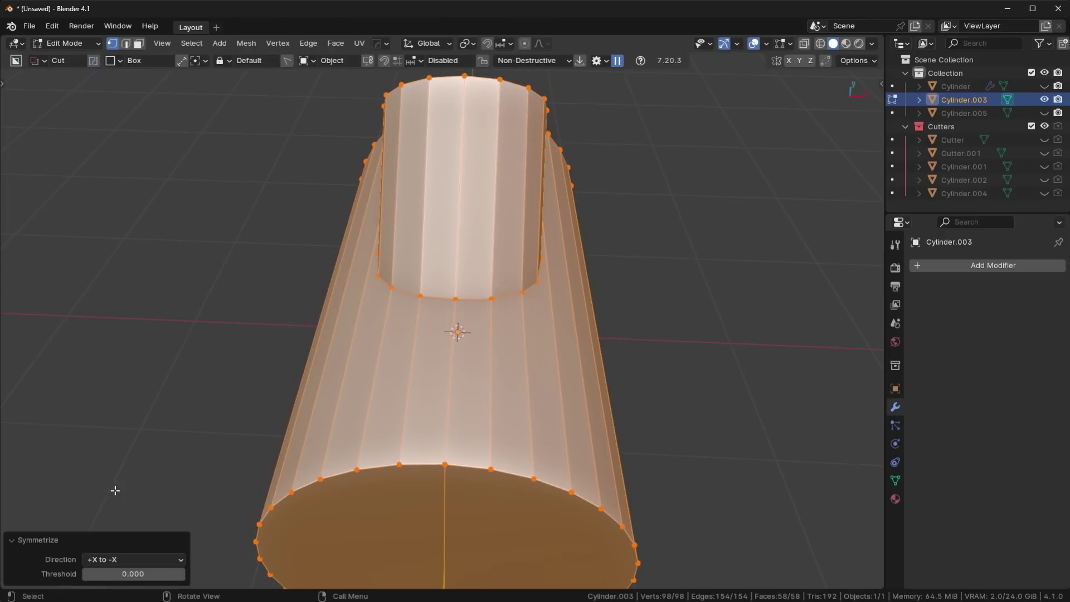
pyautogui.moveTo(112, 489); pyautogui.dragTo(690, 325, button='middle')
pyautogui.hotkey('alt', 'a')
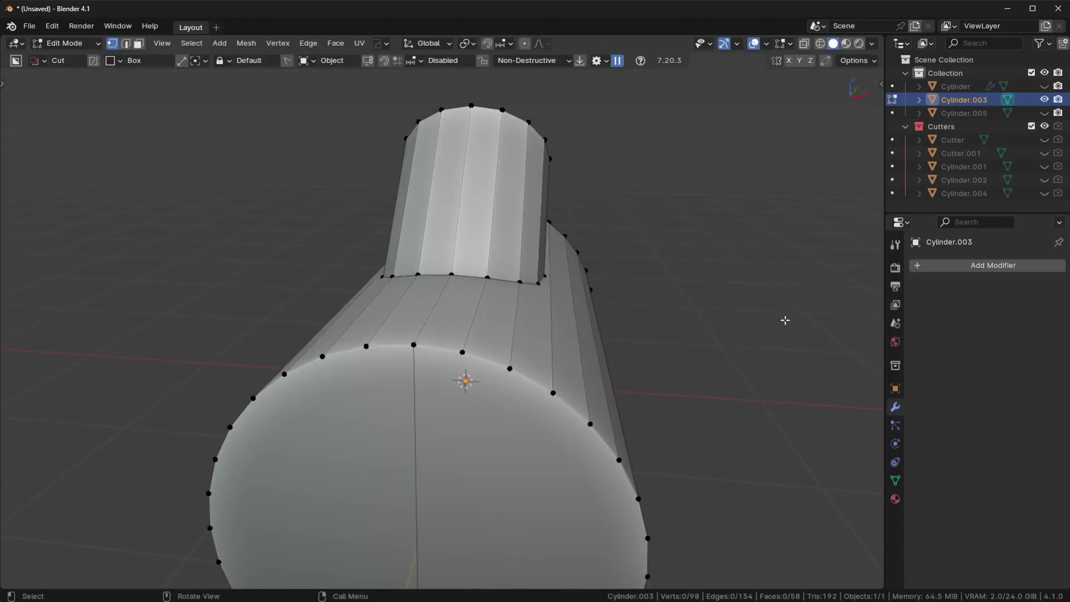
# Symmetrize the mesh across X from + to - with MACHIN3 Symmetrize and Remove Redundant Center enabled, and return to Object Mode.
pyautogui.hotkey('alt', 'x')
pyautogui.moveTo(652, 260); pyautogui.dragTo(620, 358, button='middle')
pyautogui.scroll(4, 533, 338)
pyautogui.press('Tab')
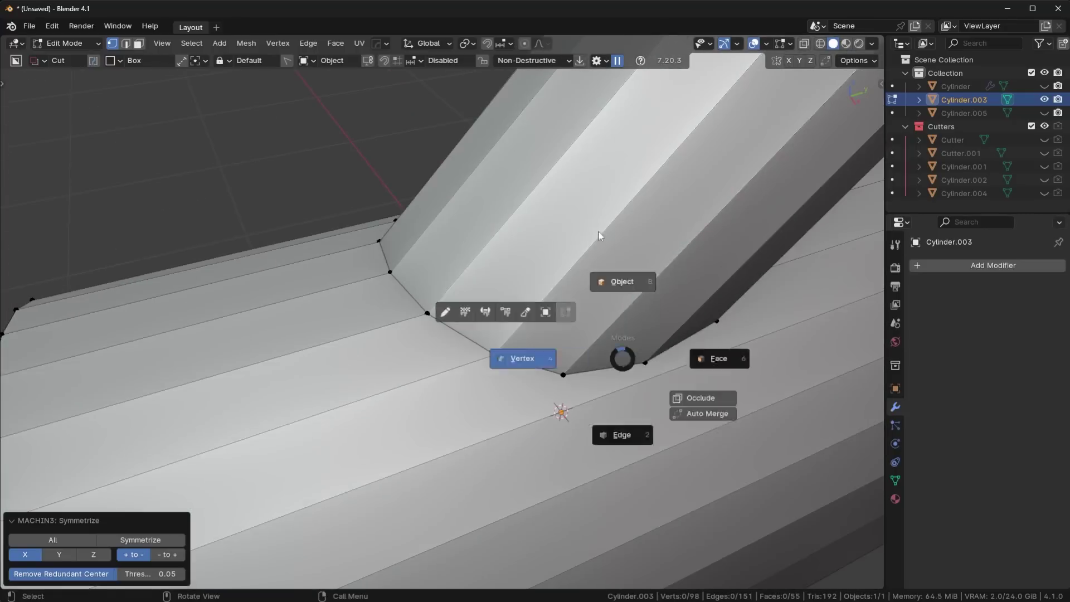
pyautogui.click(600, 236)
pyautogui.scroll(-6, 600, 236)
pyautogui.moveTo(600, 237); pyautogui.dragTo(599, 356, button='middle')
pyautogui.hotkey('alt', 'x')
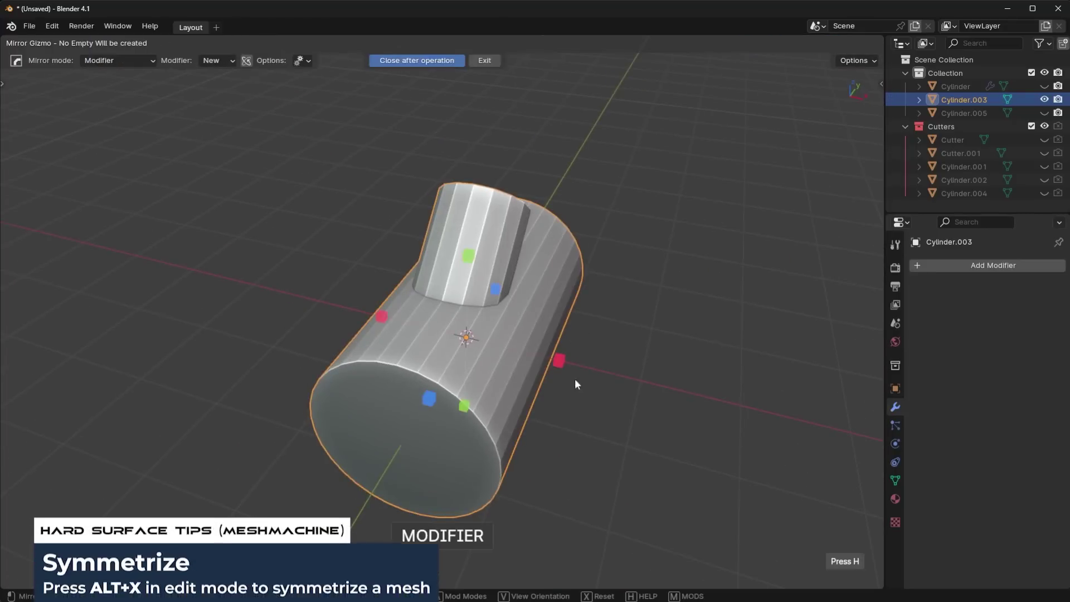
pyautogui.click(136, 61)
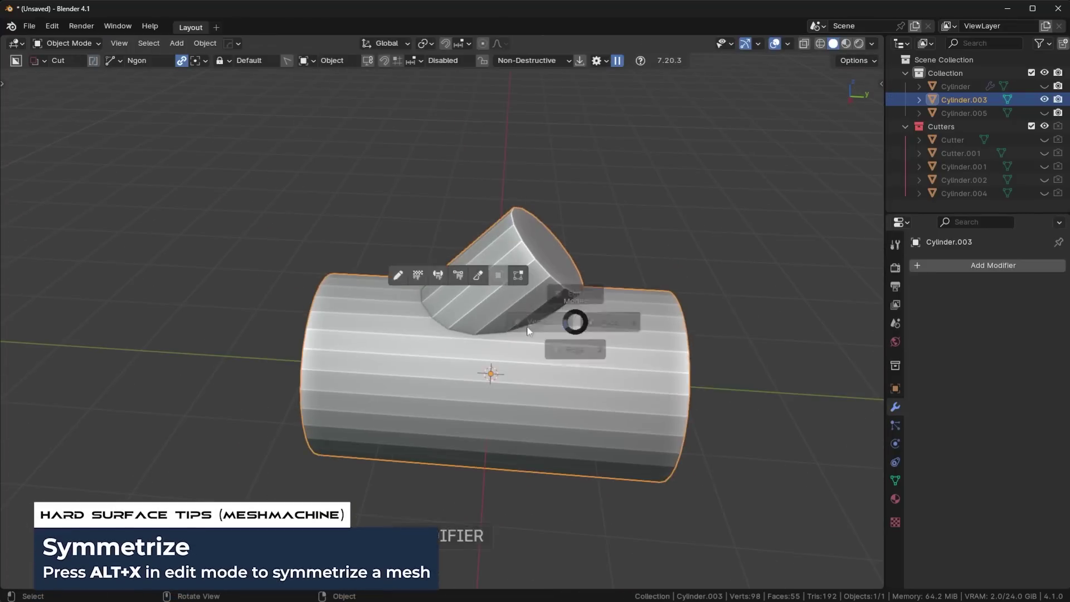
# Examine the junction vertices around the branch in Edit Mode for unmatched points and return to Object Mode.
pyautogui.scroll(6, 518, 343)
pyautogui.scroll(-4, 416, 295)
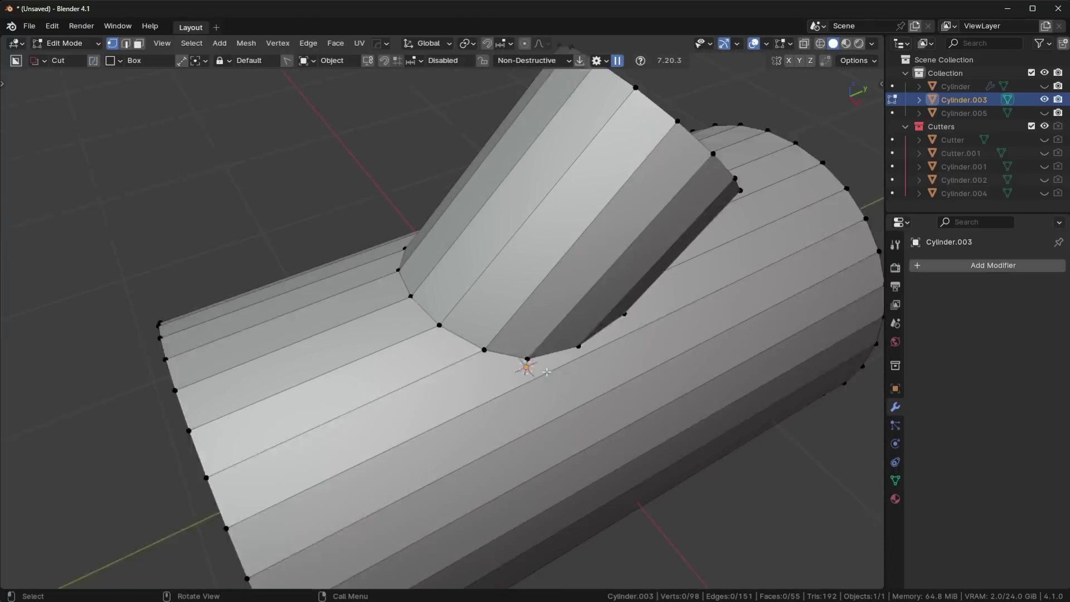
pyautogui.moveTo(585, 345); pyautogui.dragTo(445, 310, button='middle')
pyautogui.scroll(4, 444, 310)
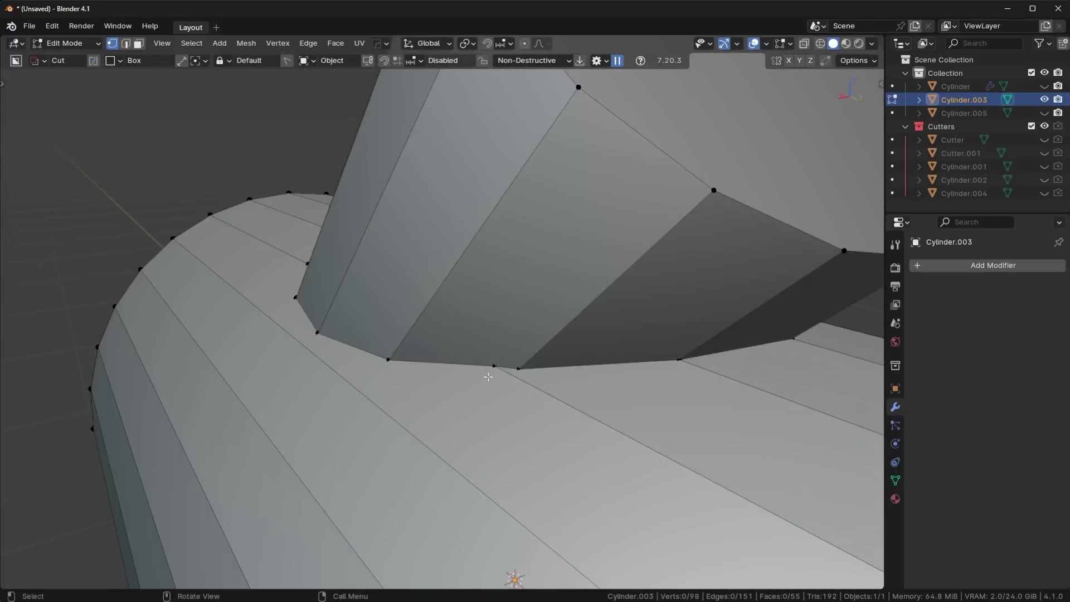
pyautogui.scroll(-5, 504, 369)
pyautogui.press('Tab')
pyautogui.moveTo(534, 226); pyautogui.dragTo(563, 223, button='middle')
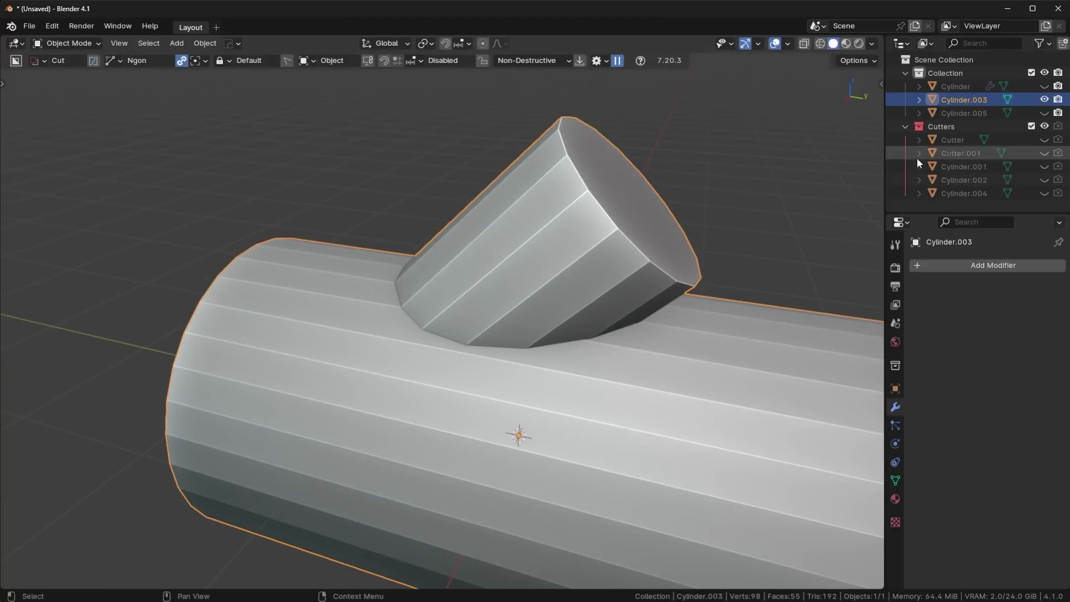
# Unhide Cylinder.005 inside the branch and subtract it from Cylinder.003 with a Difference Boolean.
pyautogui.click(1045, 113)
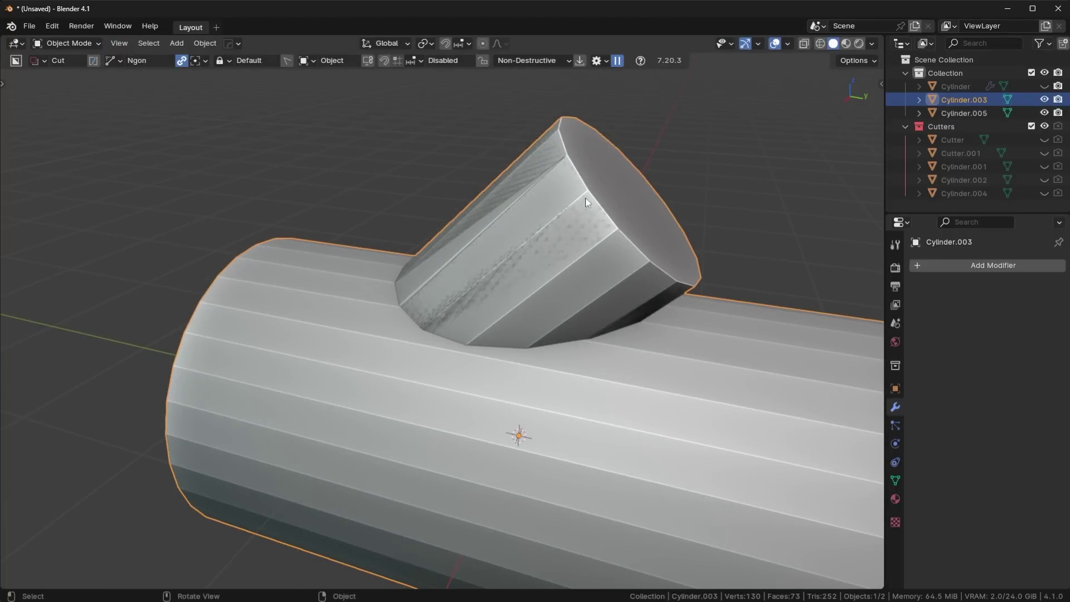
pyautogui.click(543, 186)
pyautogui.press('g')
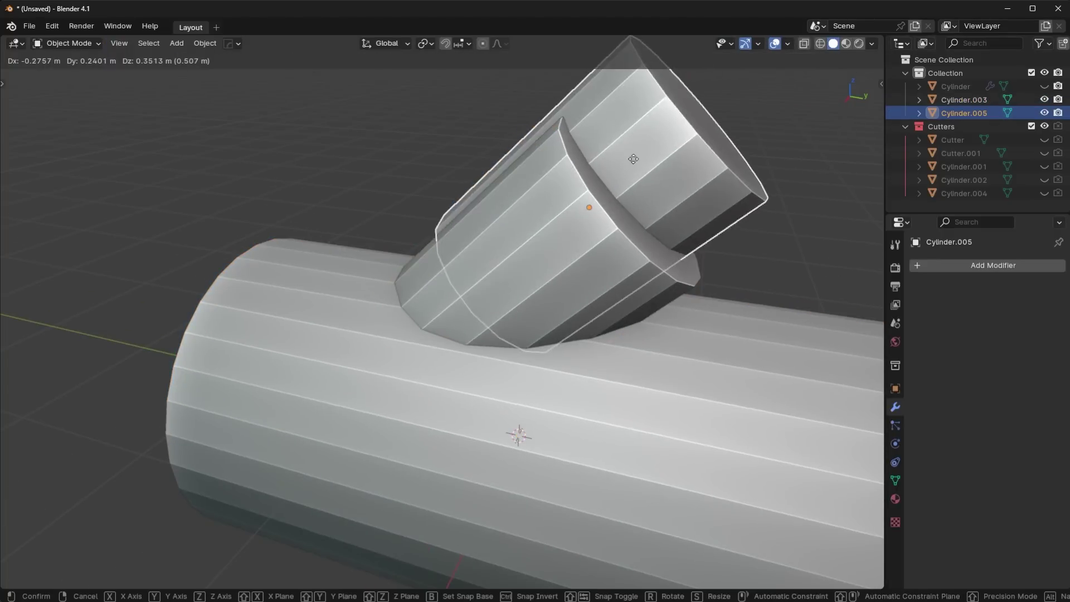
pyautogui.press('Escape')
pyautogui.moveTo(674, 310); pyautogui.dragTo(544, 293, button='middle')
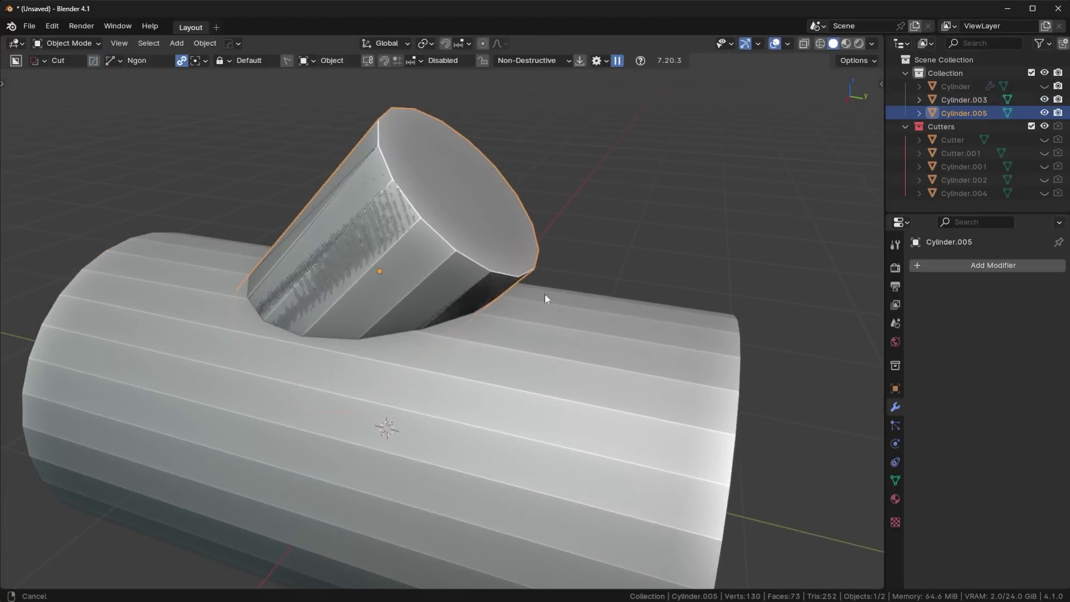
pyautogui.keyDown('shift'); pyautogui.click(603, 333); pyautogui.keyUp('shift')
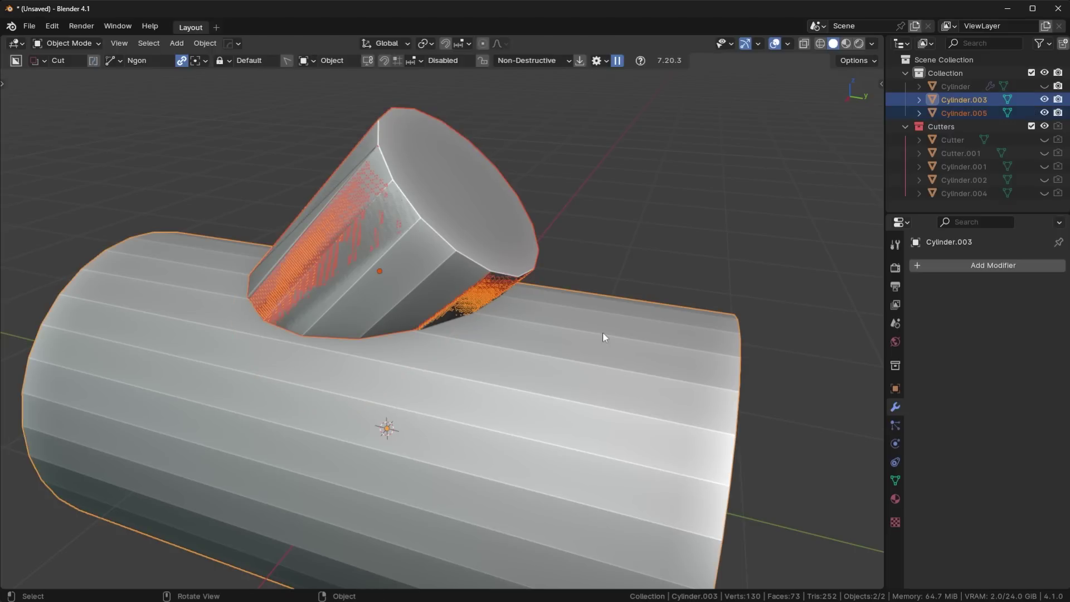
pyautogui.press('ctrl+KP_Subtract')
pyautogui.moveTo(603, 333); pyautogui.dragTo(620, 340, button='middle')
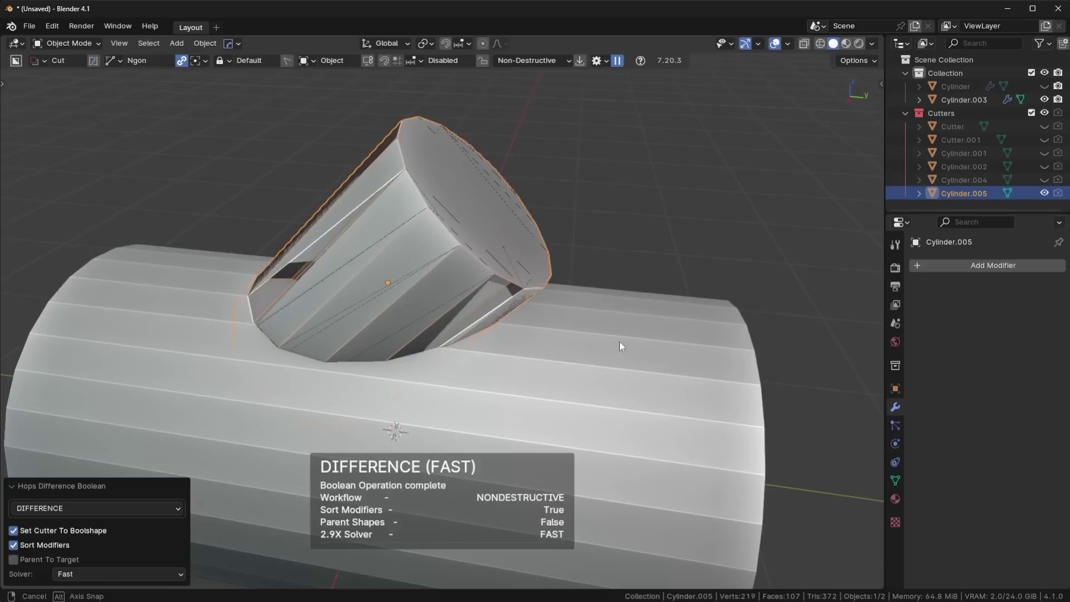
# Try scaling the branch cutter Cylinder.005 up by a factor of about 1.002.
pyautogui.press('s')
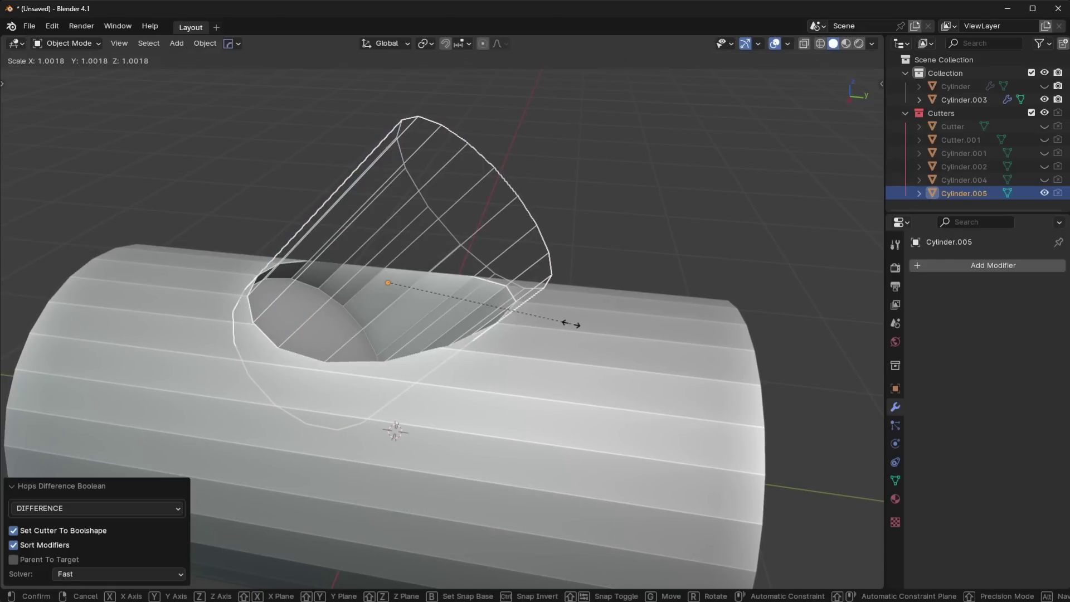
pyautogui.click(571, 323)
pyautogui.moveTo(571, 323); pyautogui.dragTo(584, 342, button='middle')
# Set the solver of Cylinder.003's Boolean modifier to Exact.
pyautogui.click(584, 343)
pyautogui.click(916, 287)
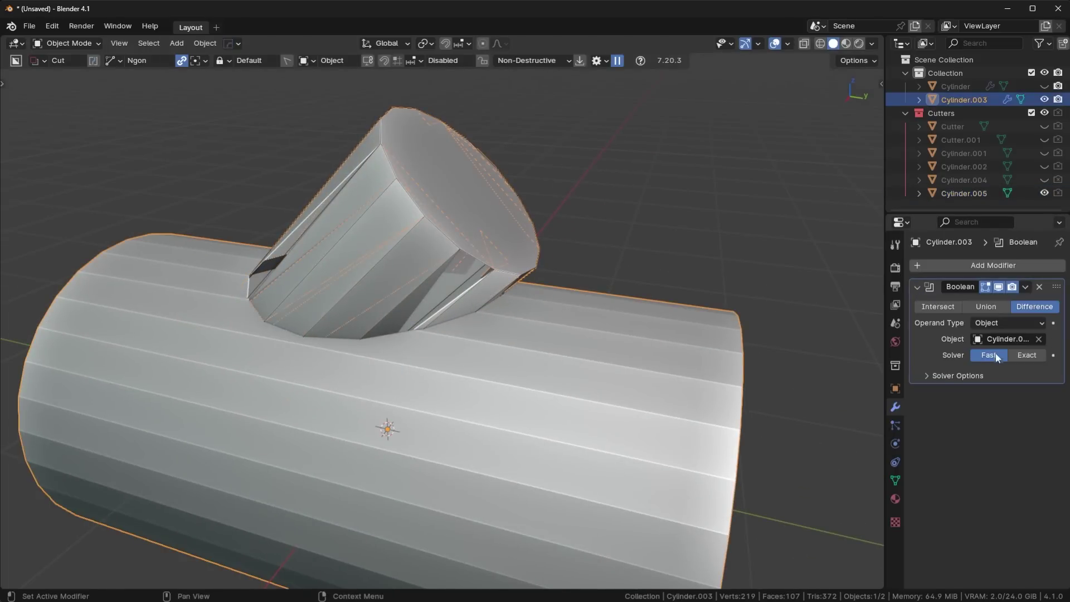
pyautogui.click(1023, 357)
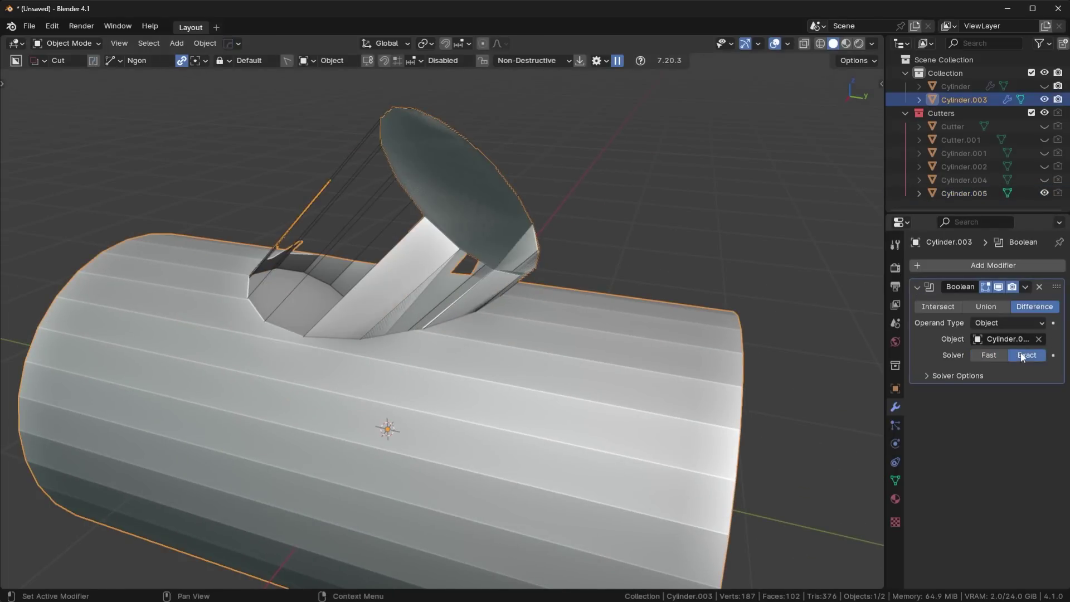
# Try enlarging the cutter Cylinder.005 by a factor of about 1.006 with the Exact solver active.
pyautogui.click(444, 235)
pyautogui.press('s')
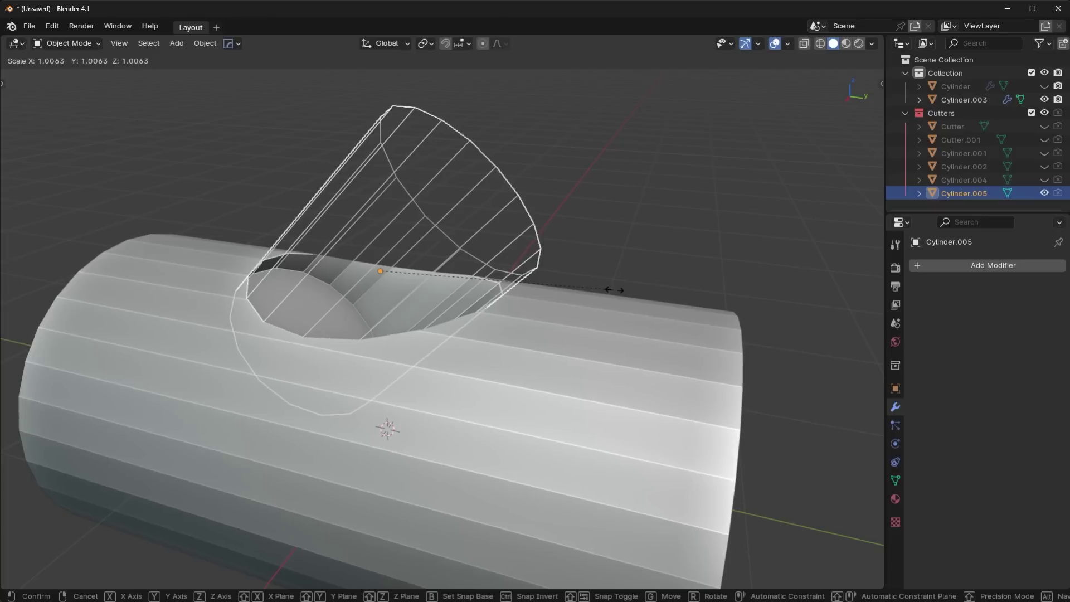
pyautogui.click(613, 288)
# Try to move the branch's end cap face along Z in the Edit Mode of Cylinder.003.
pyautogui.click(485, 235)
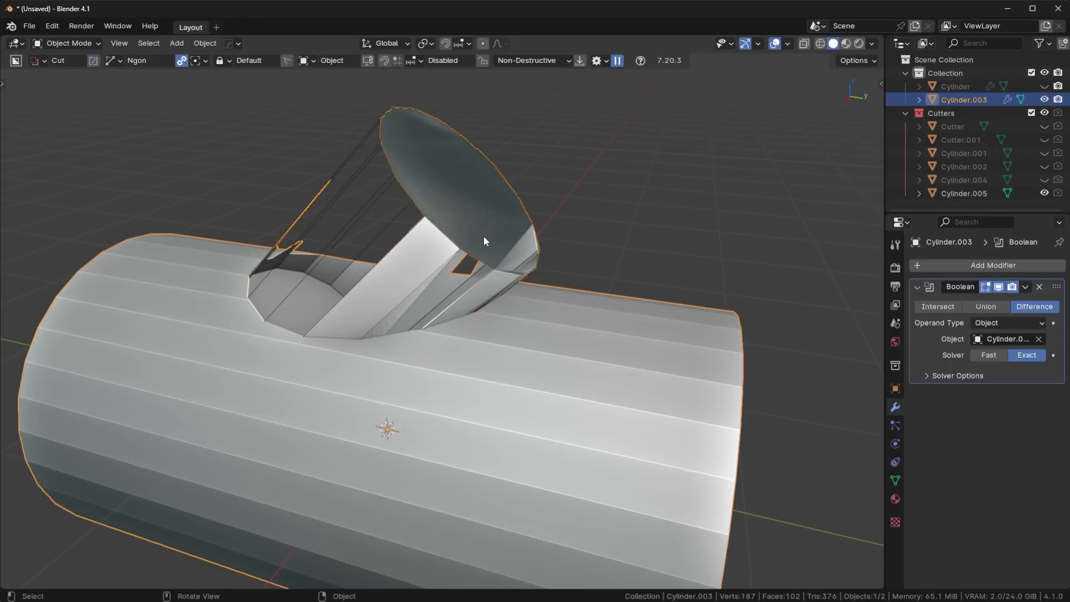
pyautogui.press('Tab')
pyautogui.click(489, 204)
pyautogui.press('g')
pyautogui.press('z')
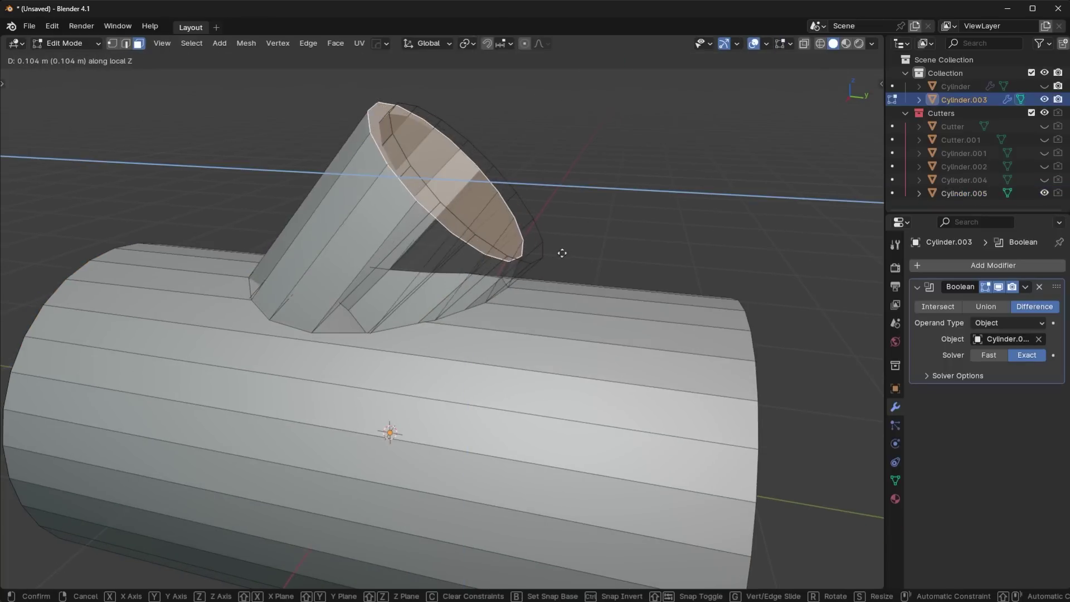
pyautogui.click(580, 244)
# Create a transform orientation from the branch's end cap and move the cap about 0.157 m inward along Face Z.
pyautogui.press('KP_3')
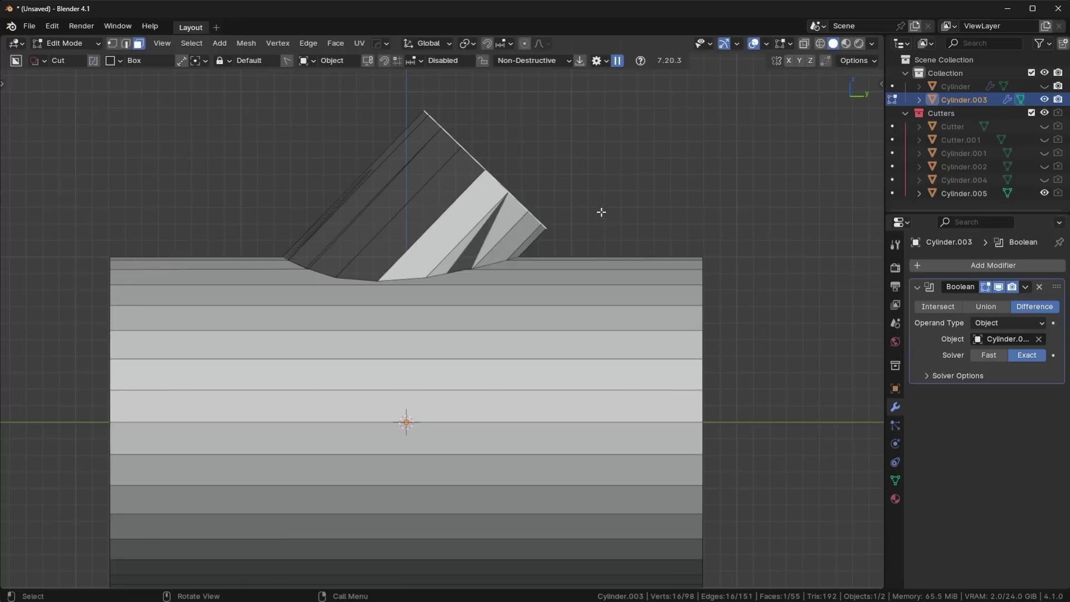
pyautogui.click(437, 43)
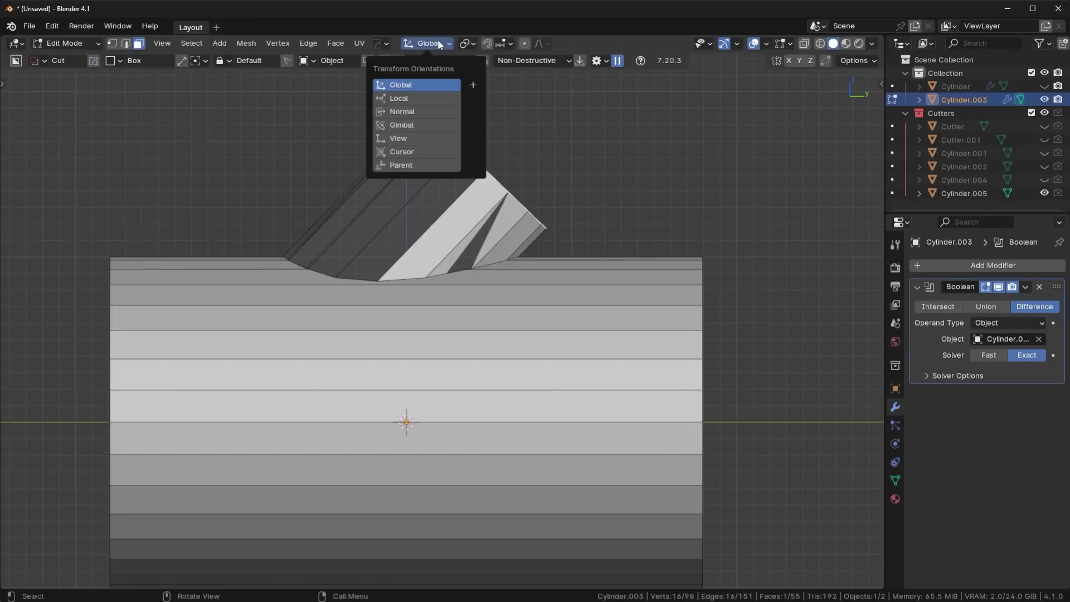
pyautogui.click(469, 84)
pyautogui.press('g')
pyautogui.press('z')
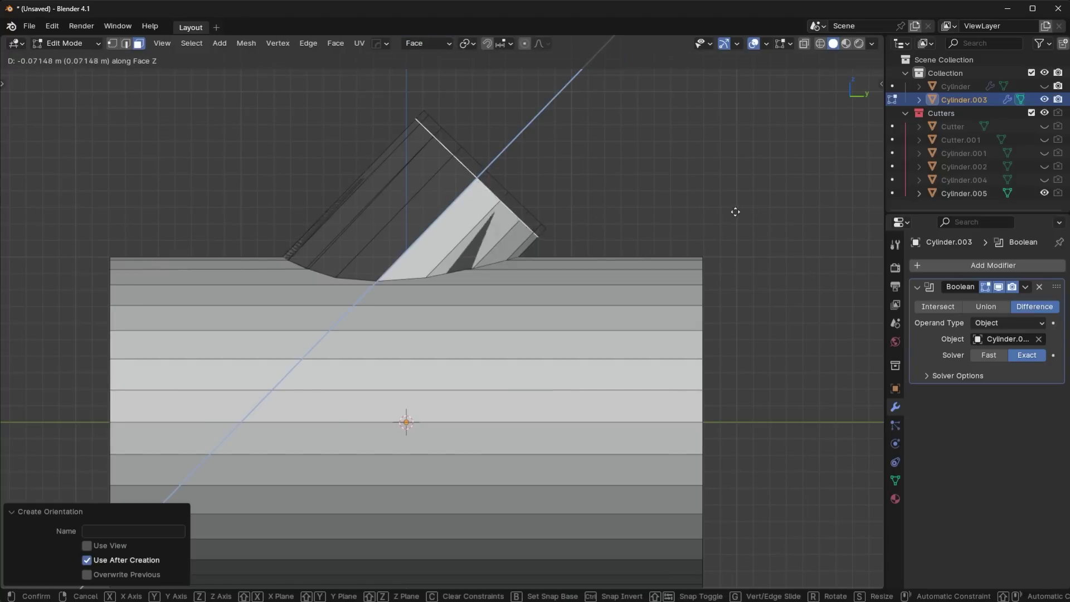
pyautogui.click(725, 220)
# Move the branch's end cap about 0.44 m further inward along Face Z and return to Object Mode.
pyautogui.moveTo(726, 220); pyautogui.dragTo(641, 340, button='middle')
pyautogui.press('g')
pyautogui.press('z')
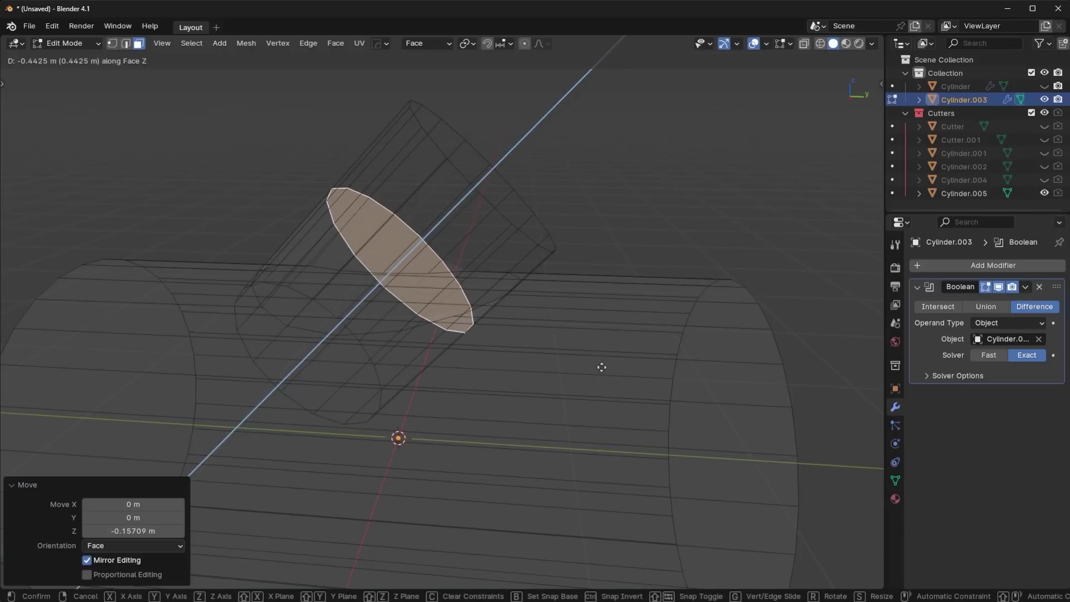
pyautogui.click(605, 365)
pyautogui.press('Tab')
pyautogui.moveTo(552, 148); pyautogui.dragTo(574, 234, button='middle')
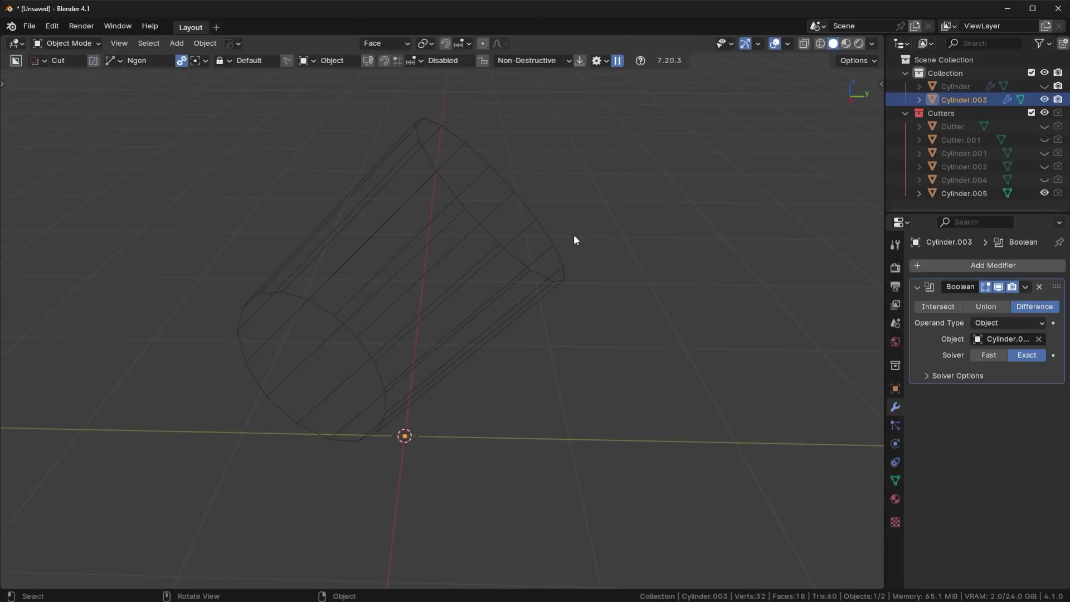
# Select Cylinder.005 and set the viewport shading to Solid, and undo back into the Edit Mode of Cylinder.003.
pyautogui.click(551, 275)
pyautogui.press('z')
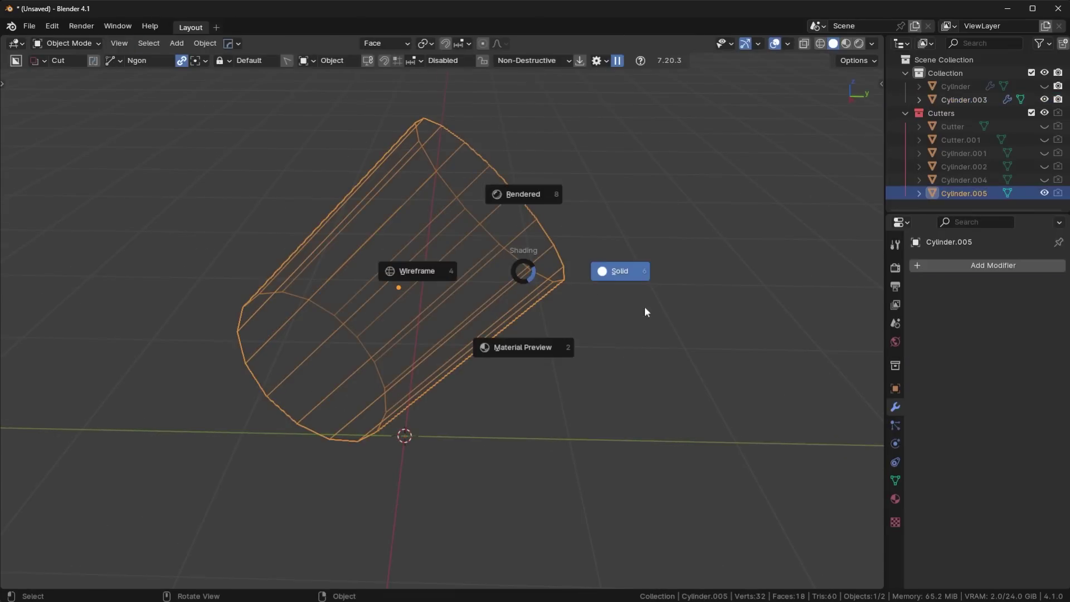
pyautogui.click(645, 307)
pyautogui.moveTo(667, 291); pyautogui.dragTo(635, 303, button='middle')
pyautogui.hotkey('ctrl', 'z')
pyautogui.hotkey('ctrl', 'z')
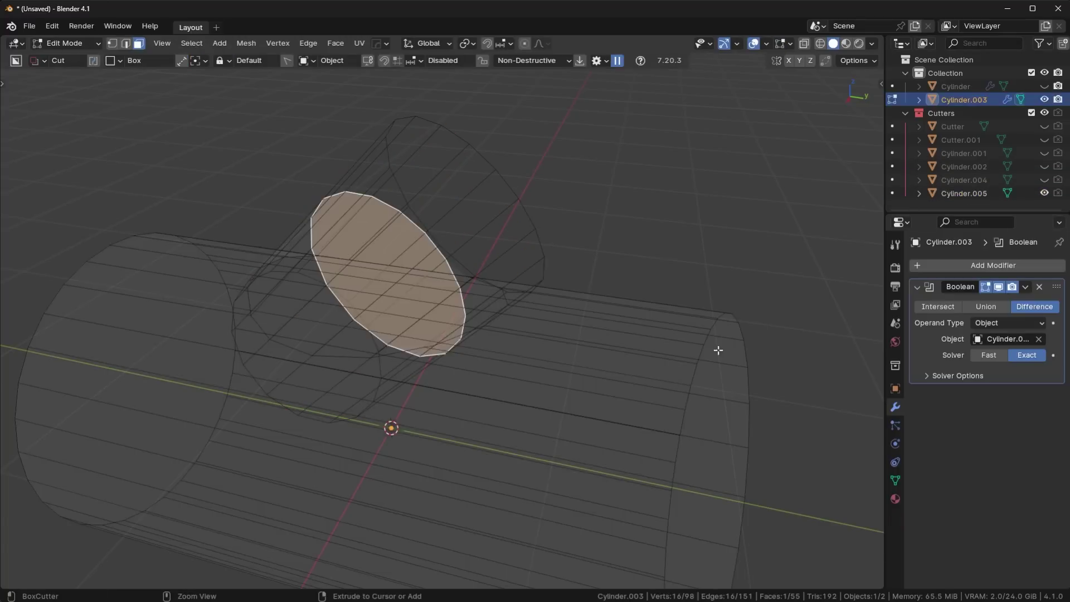
# Undo the end cap moves, return to Object Mode, and compare the Boolean's Fast solver with Exact, leaving Exact active.
pyautogui.hotkey('ctrl', 'z')
pyautogui.hotkey('ctrl', 'z')
pyautogui.moveTo(520, 306); pyautogui.dragTo(563, 286, button='middle')
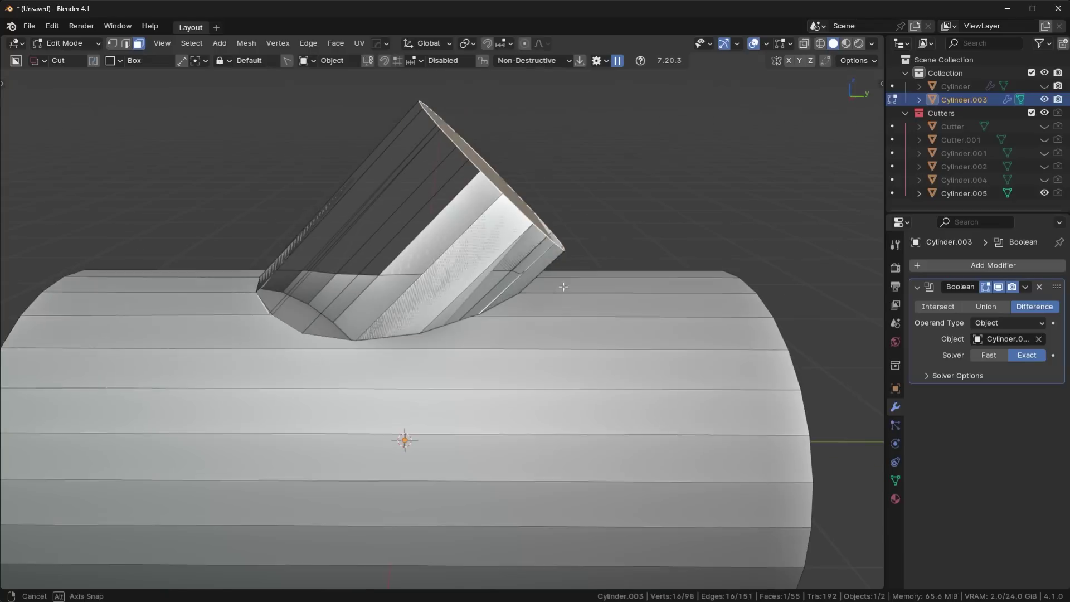
pyautogui.press('Tab')
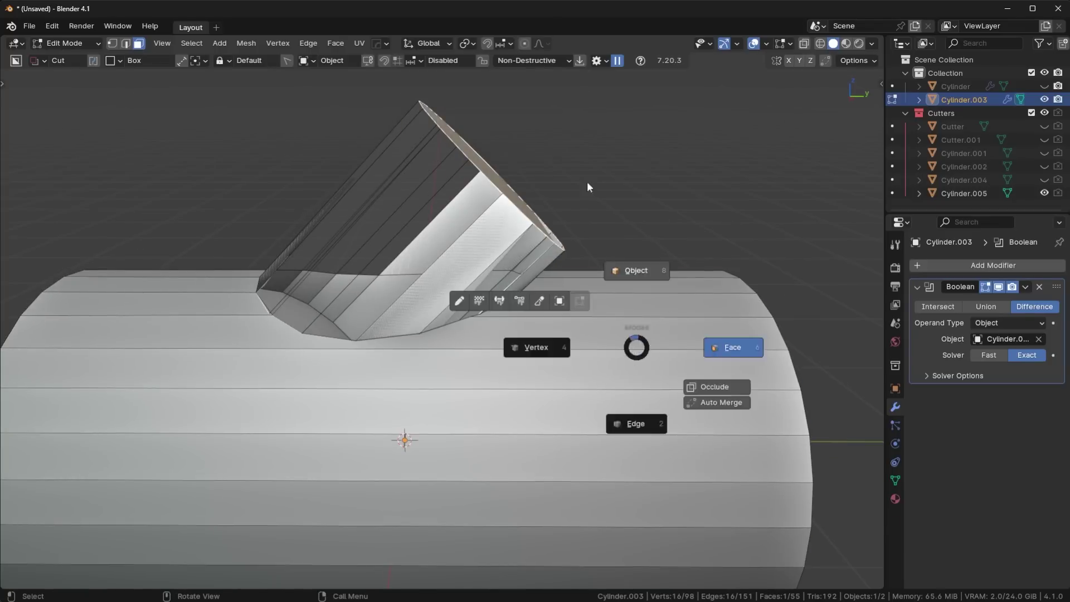
pyautogui.click(587, 182)
pyautogui.click(986, 356)
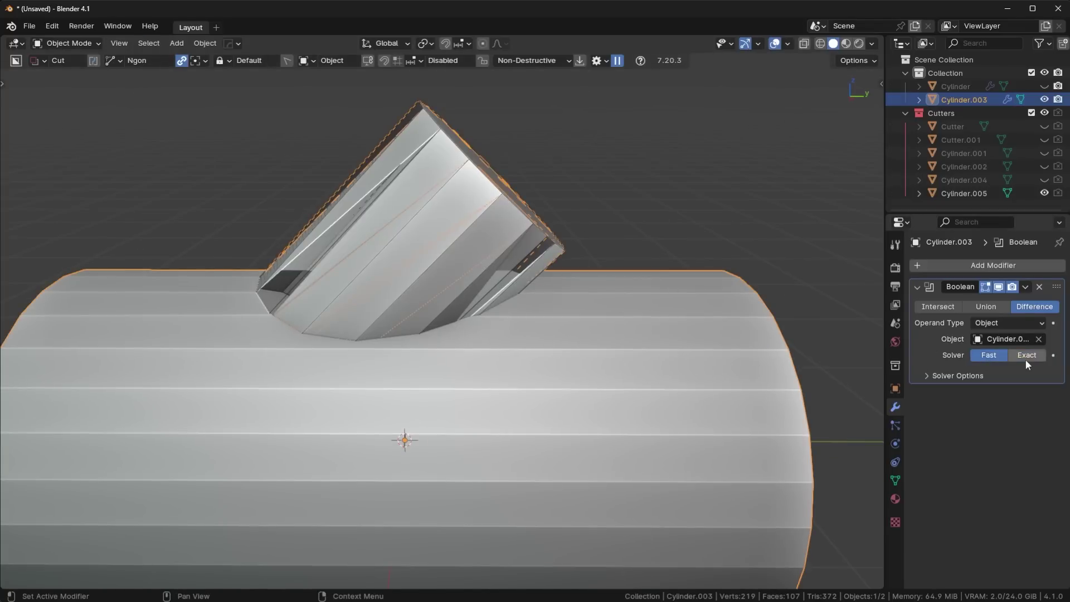
pyautogui.click(1026, 357)
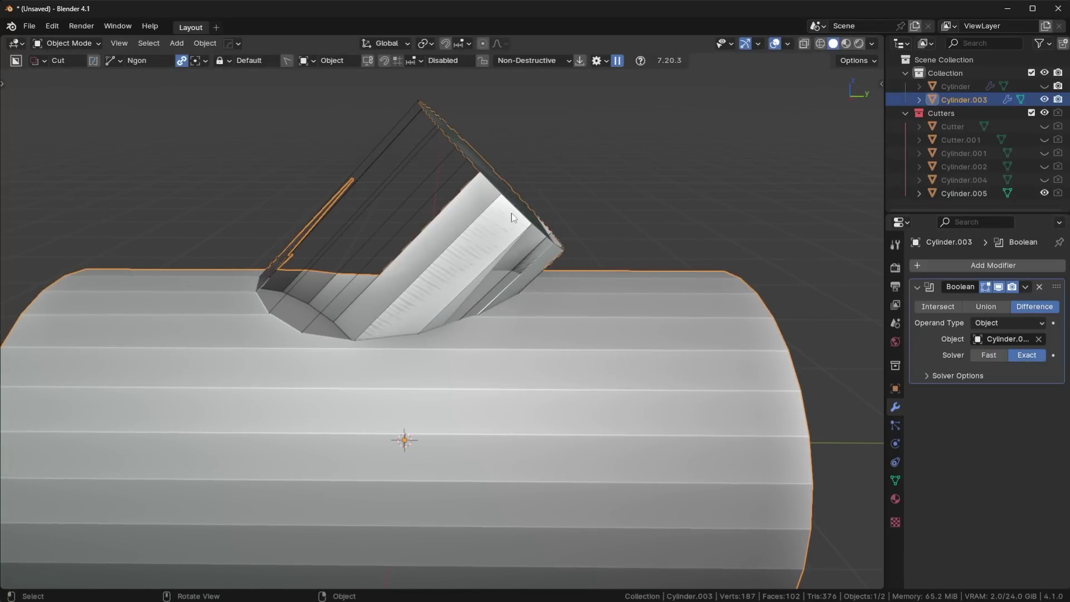
# Select the cutter Cylinder.005 and move it about 0.836 m along its local Z axis.
pyautogui.click(526, 223)
pyautogui.press('g')
pyautogui.press('z')
pyautogui.press('z')
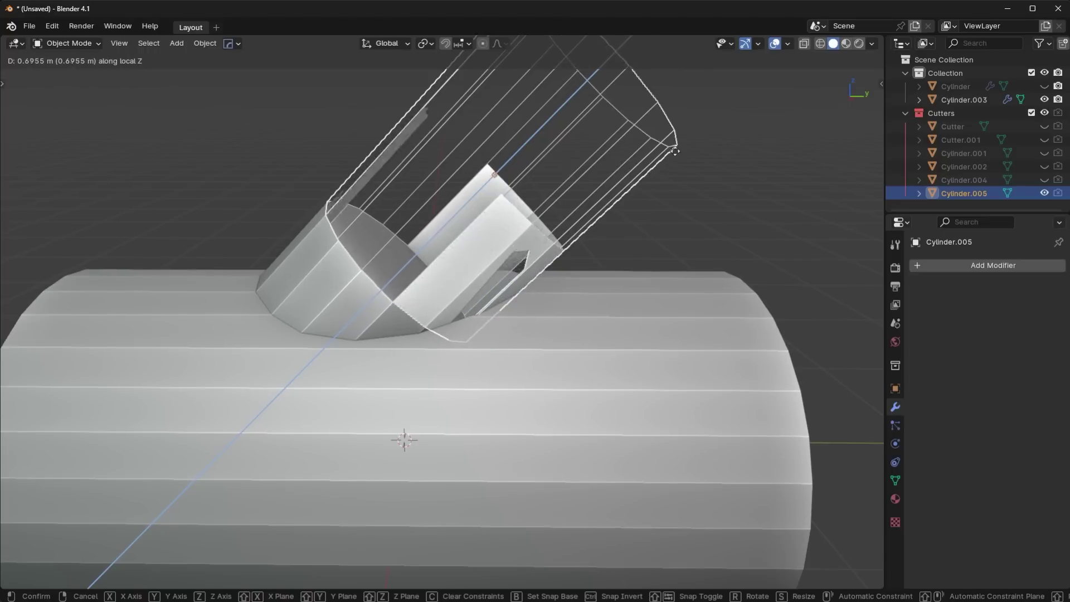
pyautogui.click(653, 175)
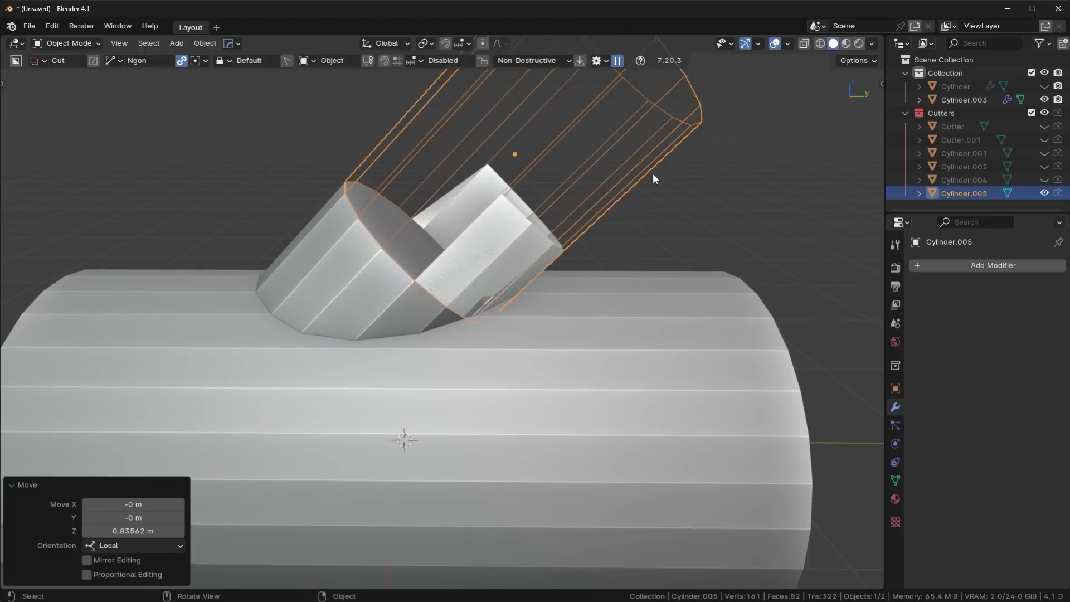
# Try to scale the cutter Cylinder.005 uniformly by about 1.002, and undo the scaling.
pyautogui.moveTo(653, 173); pyautogui.dragTo(698, 321, button='middle')
pyautogui.press('s')
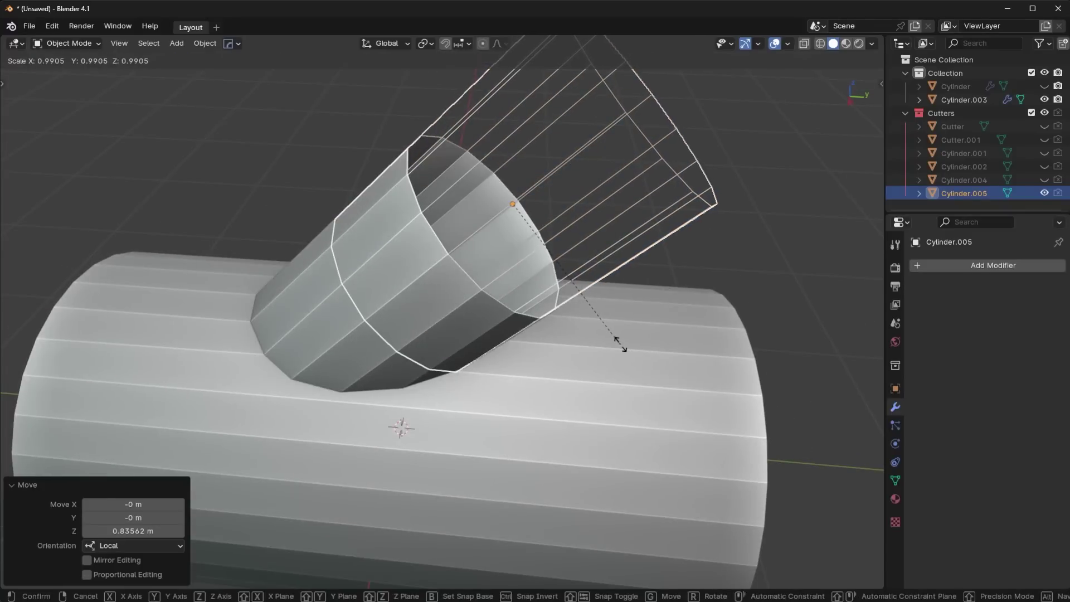
pyautogui.click(650, 338)
pyautogui.moveTo(663, 327); pyautogui.dragTo(627, 166, button='middle')
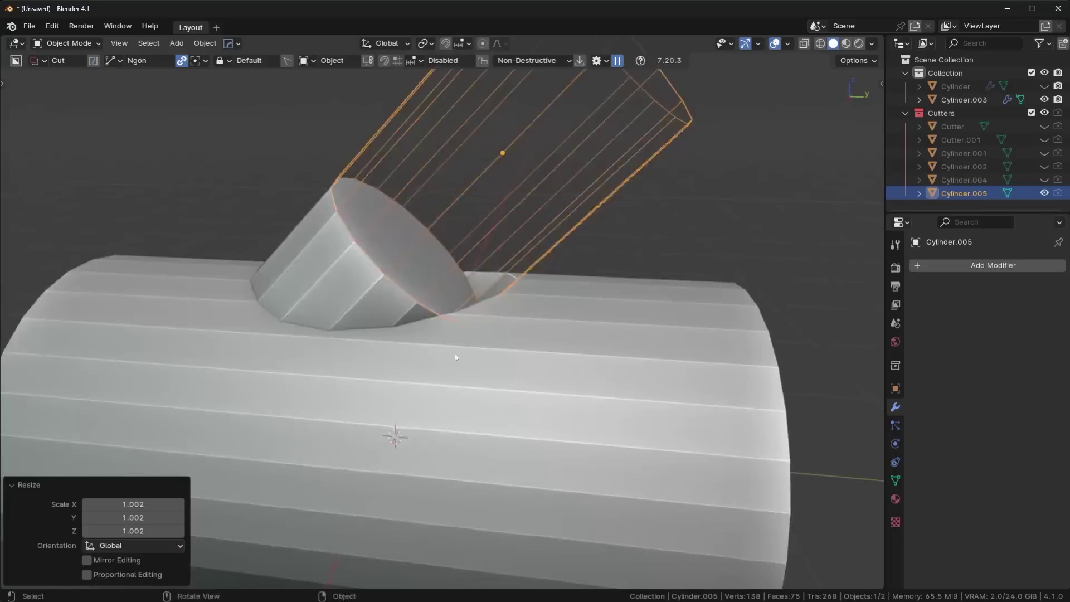
pyautogui.moveTo(757, 270); pyautogui.dragTo(761, 295, button='middle')
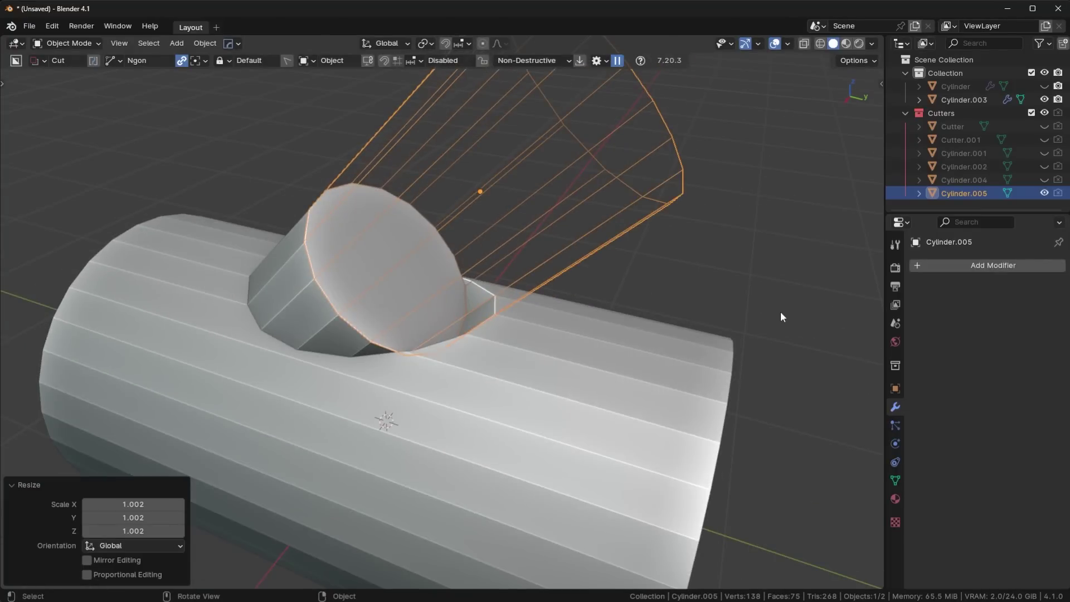
pyautogui.press('s')
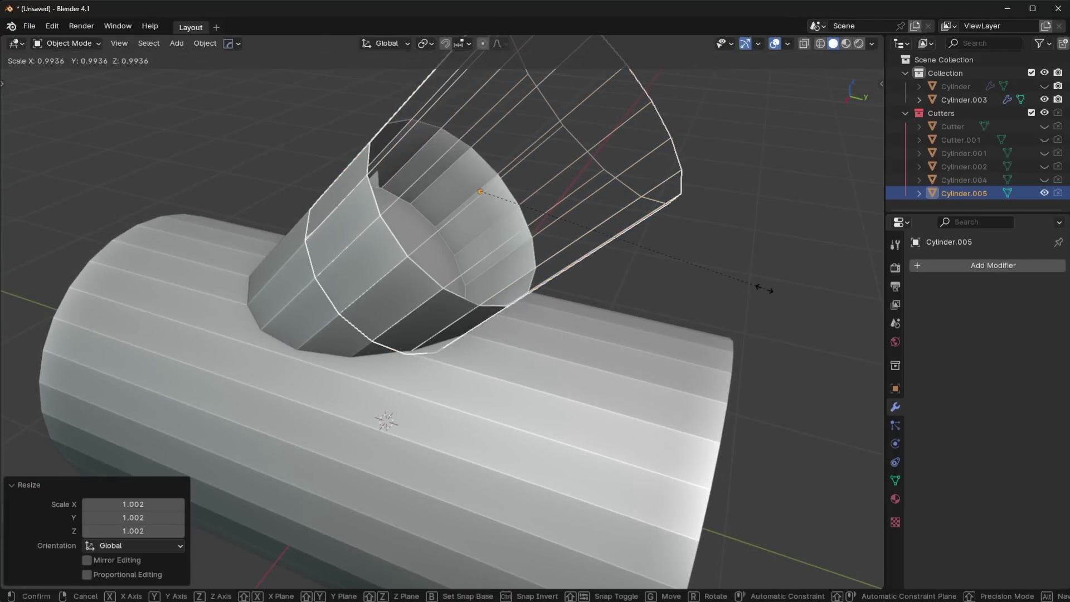
pyautogui.click(765, 287)
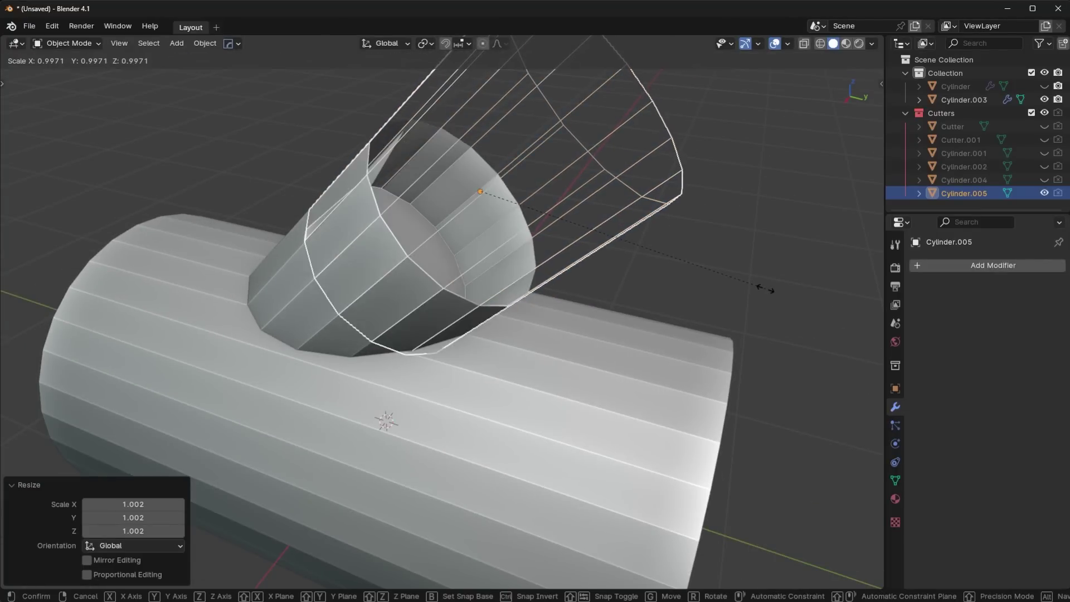
pyautogui.click(358, 407)
pyautogui.hotkey('ctrl', 'z')
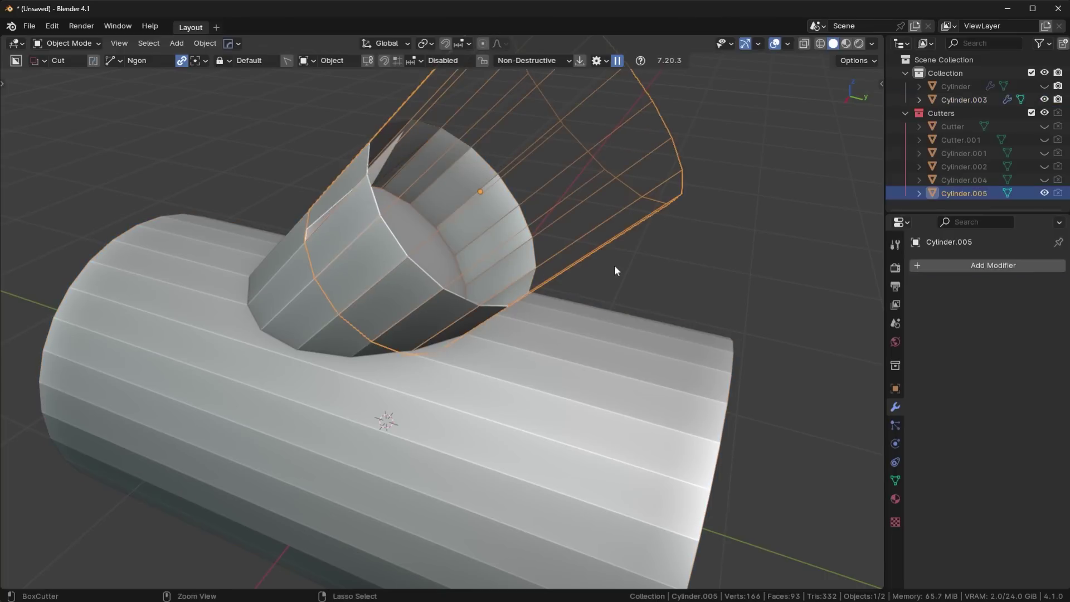
# Scale the cutter Cylinder.005 uniformly by about 1.002.
pyautogui.press('s')
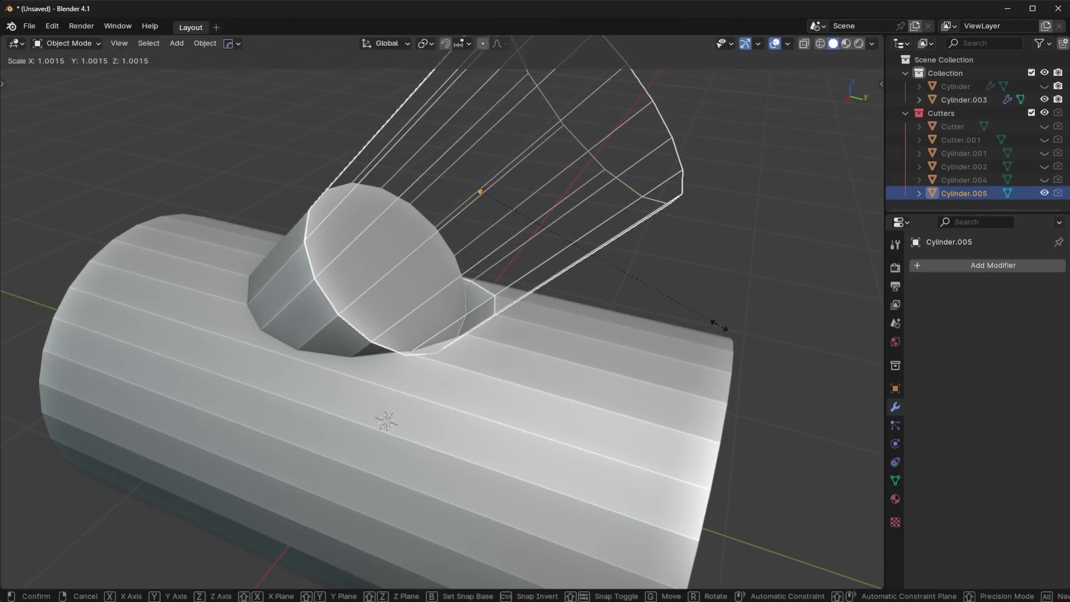
pyautogui.click(719, 326)
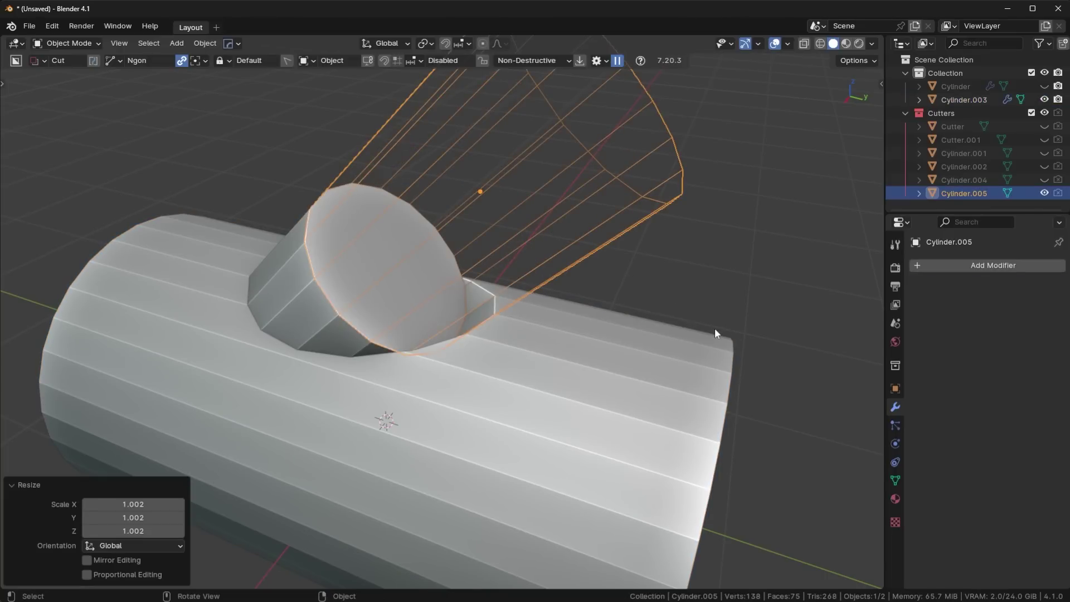
pyautogui.moveTo(714, 327)
pyautogui.mouseDown(button='middle')
pyautogui.moveTo(511, 313)
pyautogui.moveTo(549, 379)
pyautogui.moveTo(695, 319)
pyautogui.moveTo(731, 326)
pyautogui.mouseUp(button='middle')
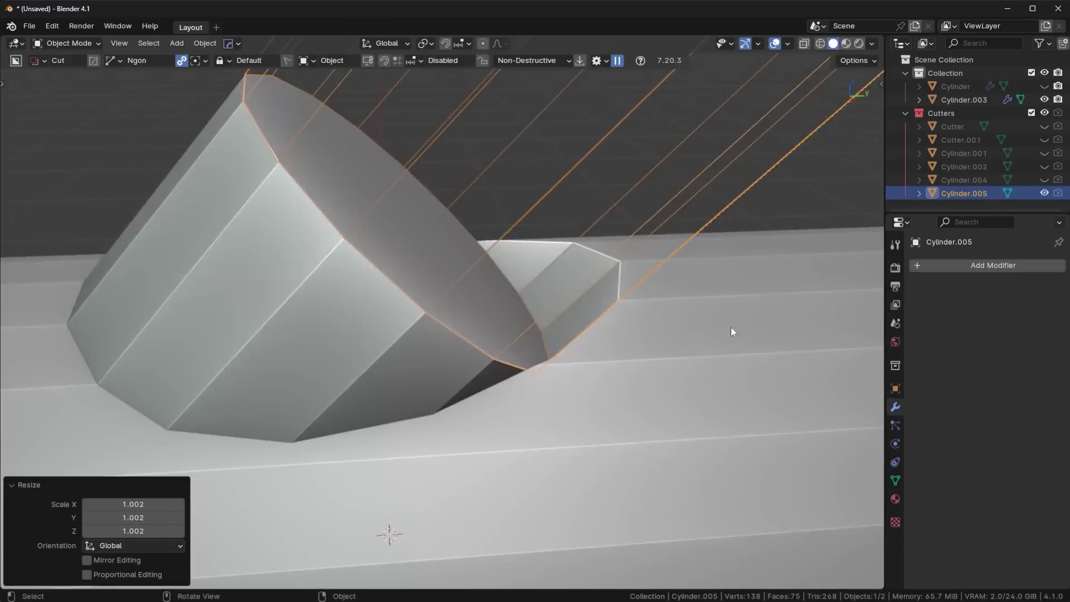
# Move the cutter Cylinder.005 about -0.135 m along its local Z axis, working from the side view.
pyautogui.press('KP_3')
pyautogui.press('g')
pyautogui.press('z')
pyautogui.press('z')
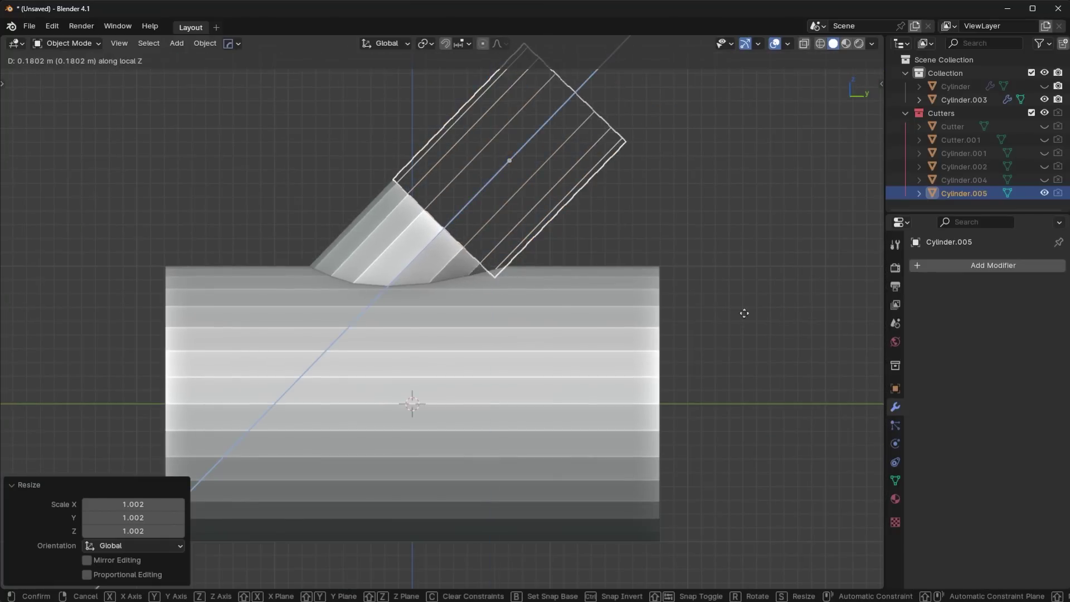
pyautogui.click(722, 344)
pyautogui.moveTo(721, 343); pyautogui.dragTo(668, 313, button='middle')
pyautogui.scroll(4, 667, 313)
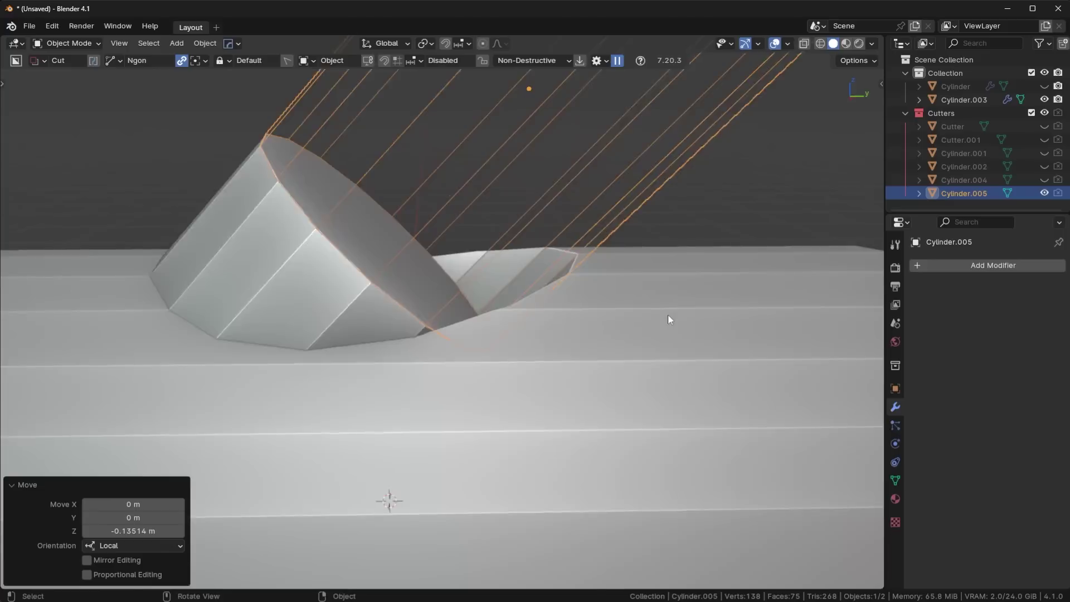
pyautogui.press('g')
pyautogui.press('z')
pyautogui.press('z')
pyautogui.press('z')
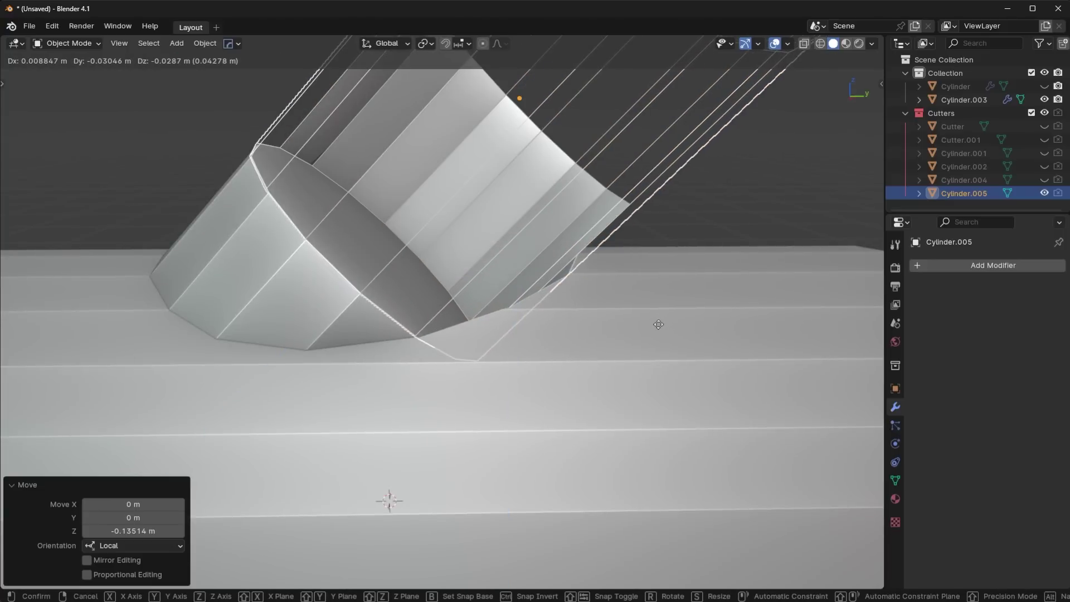
pyautogui.rightClick(692, 295)
pyautogui.moveTo(692, 295); pyautogui.dragTo(662, 346, button='middle')
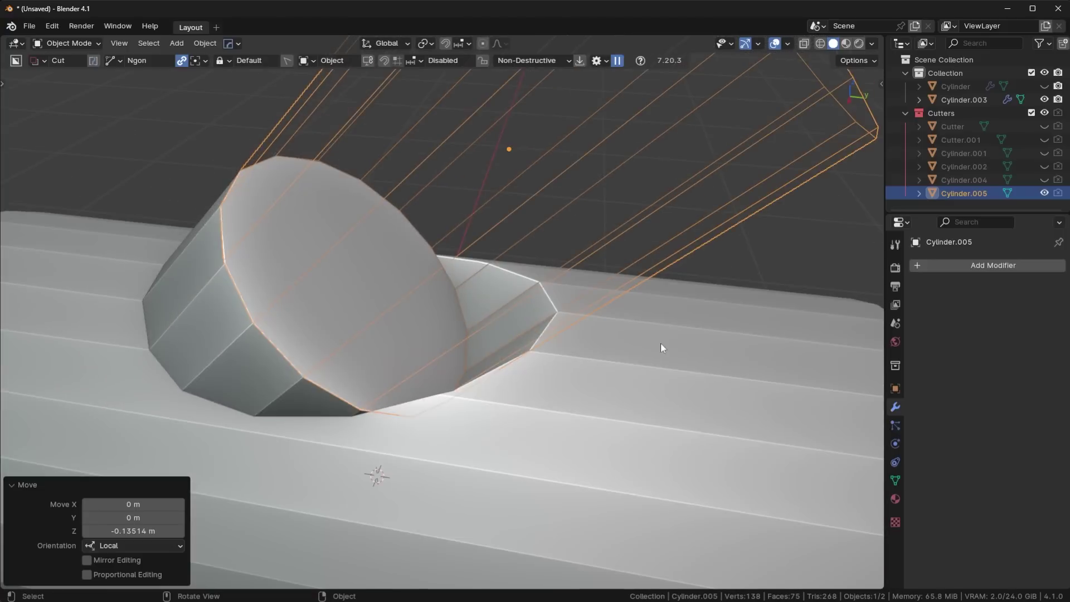
# Try moving the cutter Cylinder.005 outward along its local Z axis, and undo the move.
pyautogui.scroll(-5, 691, 323)
pyautogui.press('g')
pyautogui.press('z')
pyautogui.press('z')
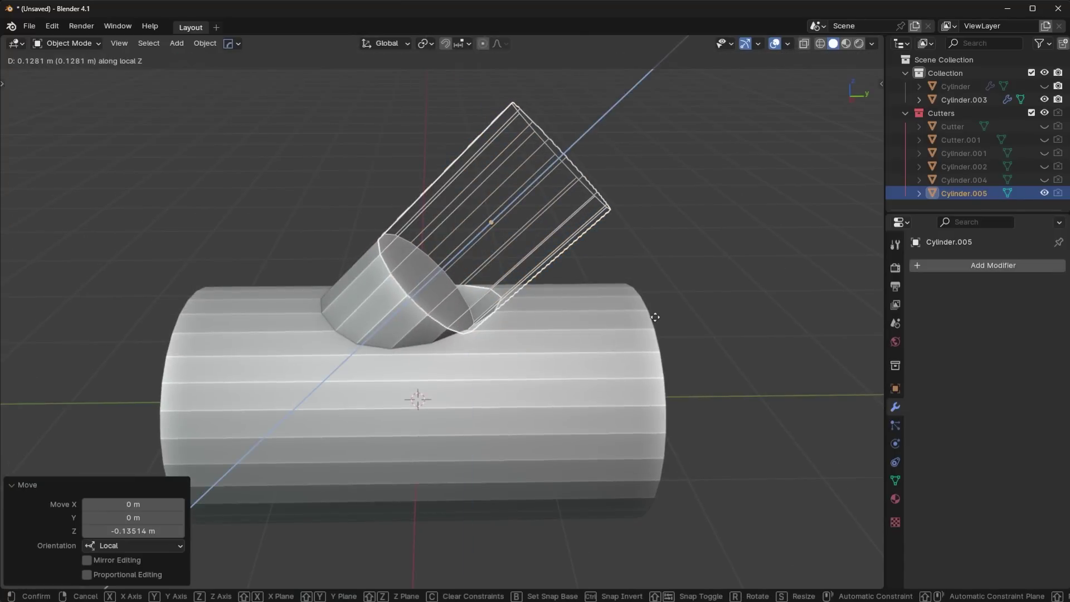
pyautogui.click(654, 316)
pyautogui.click(654, 316)
pyautogui.moveTo(654, 316); pyautogui.dragTo(632, 300, button='middle')
pyautogui.scroll(6, 574, 322)
pyautogui.hotkey('ctrl', 'z')
# Move the cutter Cylinder.005 about 0.025 m along its local Z axis.
pyautogui.scroll(2, 633, 304)
pyautogui.press('g')
pyautogui.press('z')
pyautogui.press('z')
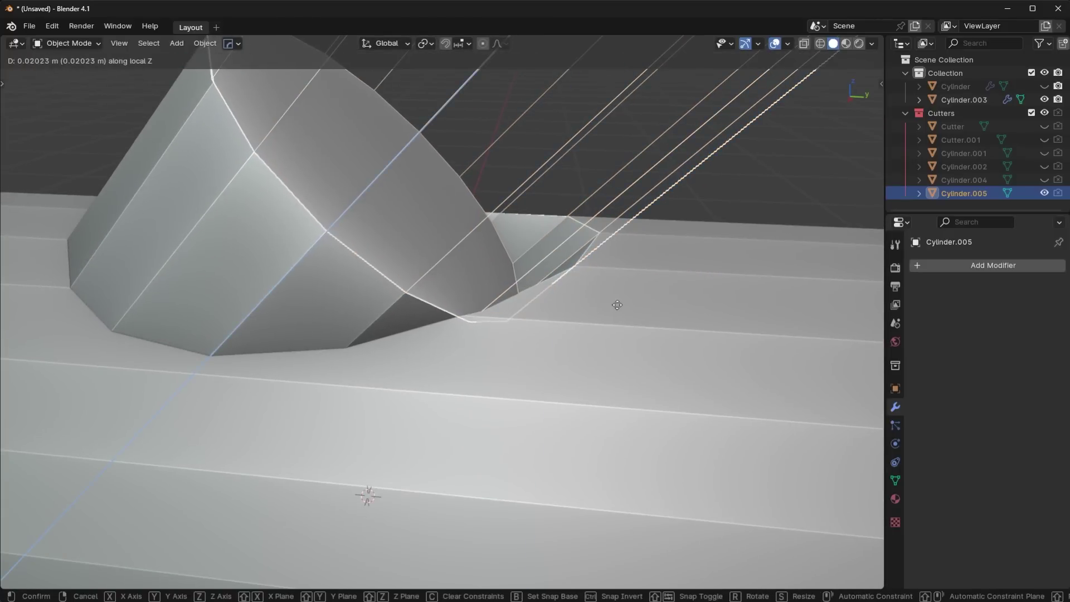
pyautogui.click(621, 311)
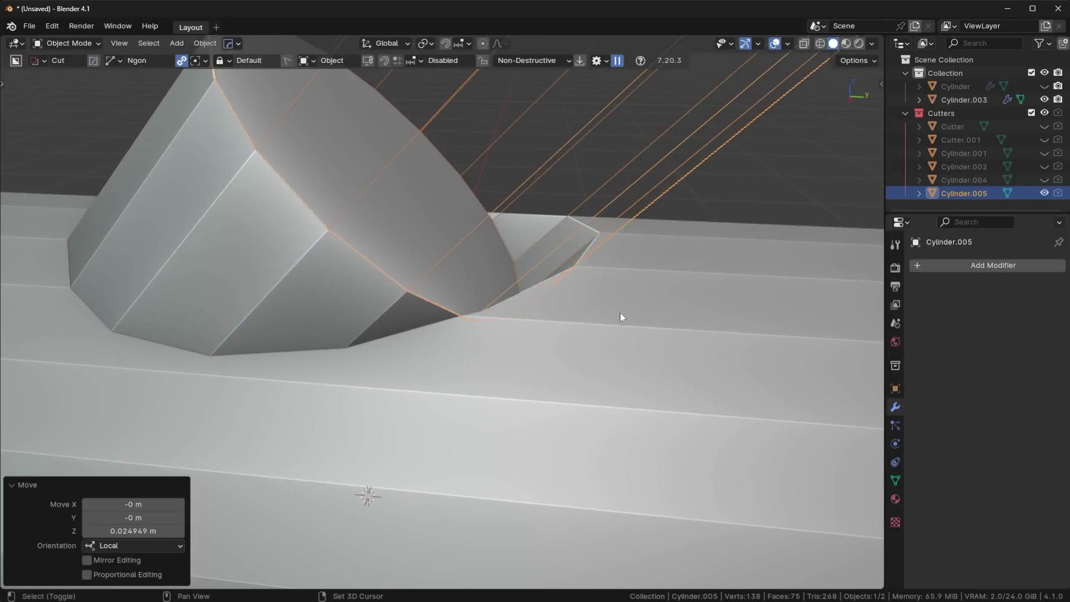
# Hide the Cutters collection to inspect the cut junction from several sides, and show the collection again.
pyautogui.press('1')
pyautogui.moveTo(620, 313); pyautogui.dragTo(357, 294, button='middle')
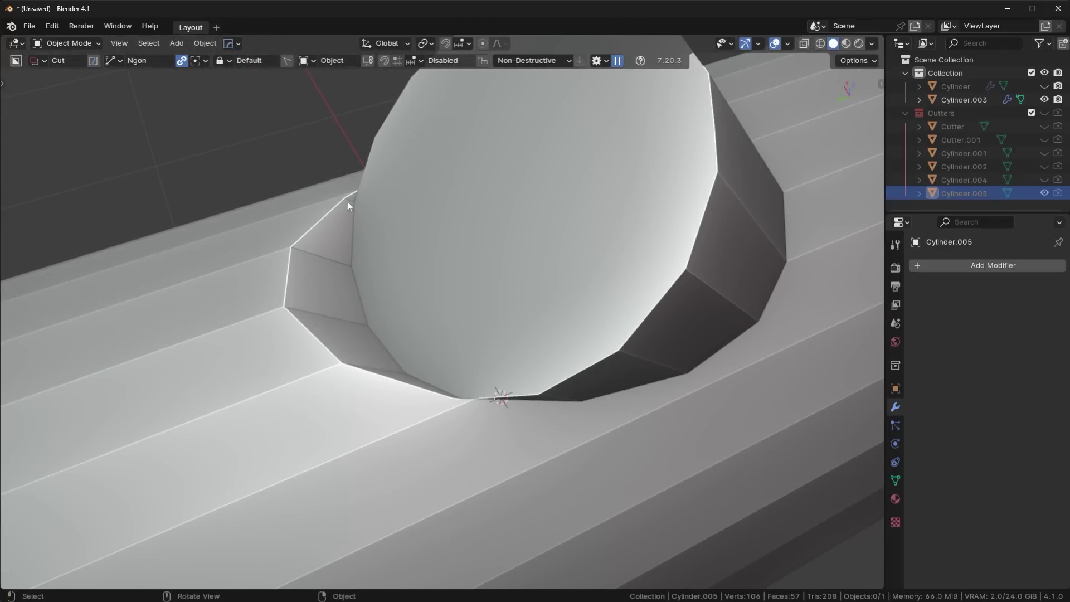
pyautogui.moveTo(346, 203); pyautogui.dragTo(492, 231, button='middle')
pyautogui.moveTo(493, 279); pyautogui.dragTo(568, 313, button='middle')
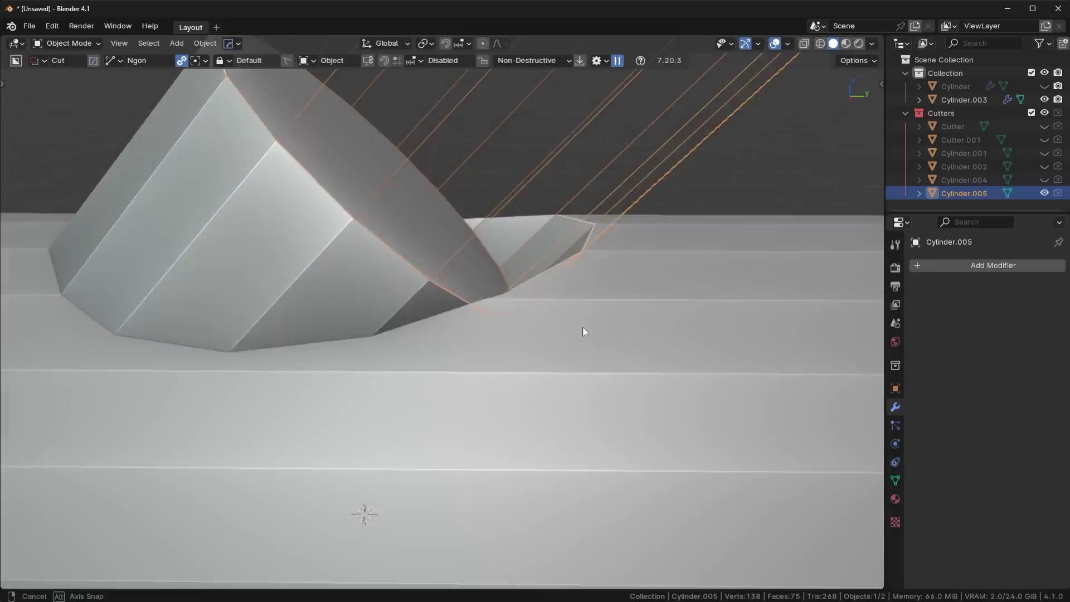
# Adjust the position of Cylinder.005 slightly along its local Z axis and hide the Cutters collection.
pyautogui.press('g')
pyautogui.press('z')
pyautogui.press('z')
pyautogui.click(612, 312)
pyautogui.press('1')
pyautogui.scroll(-3, 544, 290)
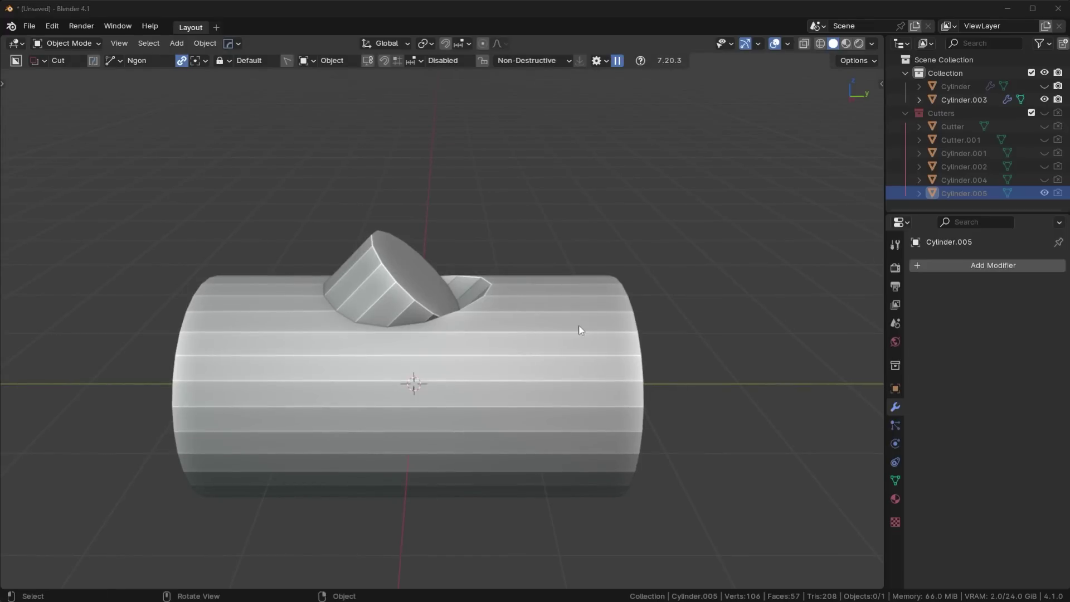
pyautogui.scroll(4, 580, 330)
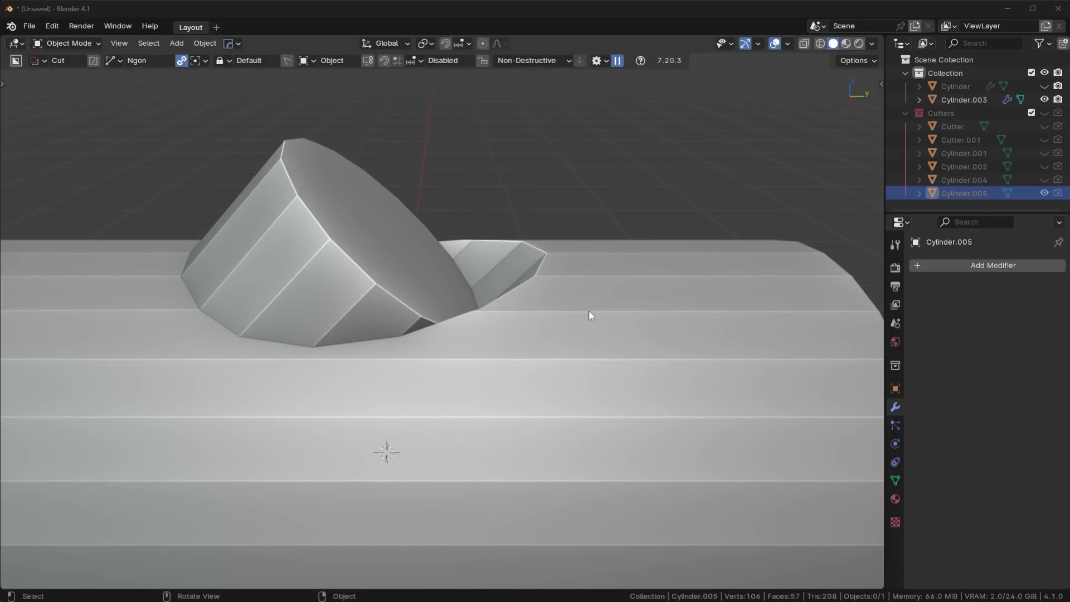
# Select Cylinder.003 and apply its Difference Boolean modifier.
pyautogui.click(589, 311)
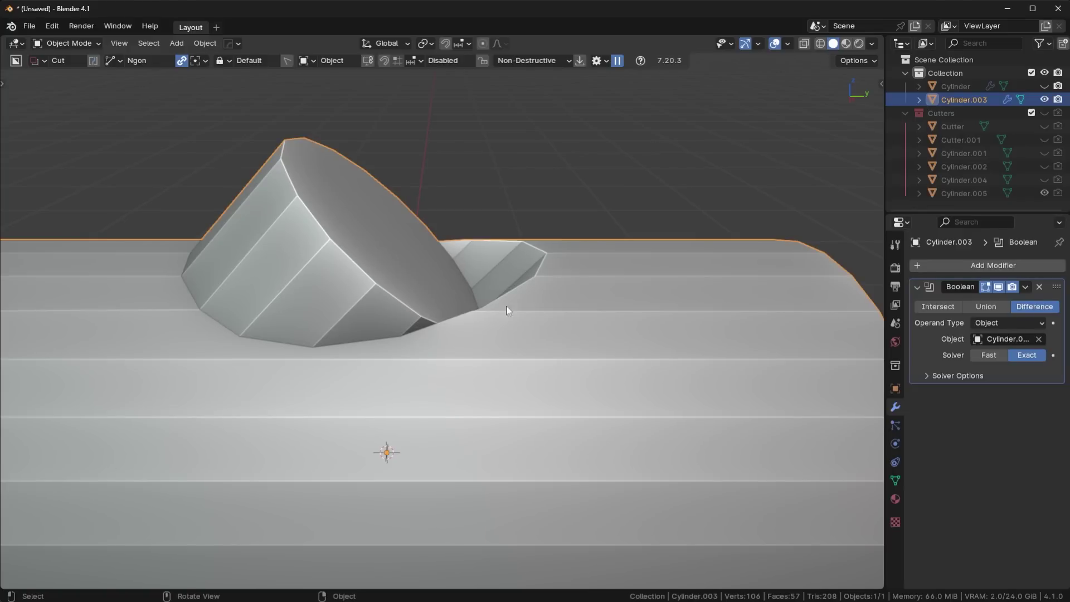
pyautogui.scroll(-5, 574, 299)
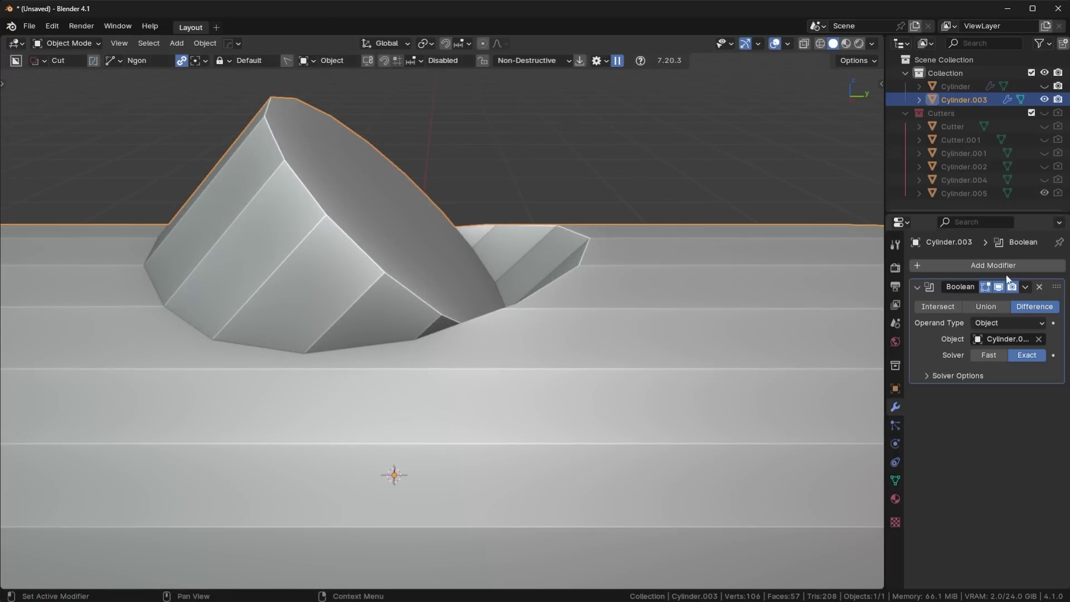
pyautogui.click(1025, 287)
pyautogui.click(1009, 298)
# Check the junction mesh in Edit Mode, try Subdivision levels 1 and 2 on Cylinder.003 in Object Mode, and undo them.
pyautogui.press('Tab')
pyautogui.click(585, 344)
pyautogui.moveTo(605, 329)
pyautogui.mouseDown(button='middle')
pyautogui.moveTo(548, 359)
pyautogui.moveTo(629, 268)
pyautogui.moveTo(590, 337)
pyautogui.mouseUp(button='middle')
pyautogui.moveTo(517, 282); pyautogui.dragTo(630, 203, button='middle')
pyautogui.press('Tab')
pyautogui.click(634, 144)
pyautogui.hotkey('ctrl', '1')
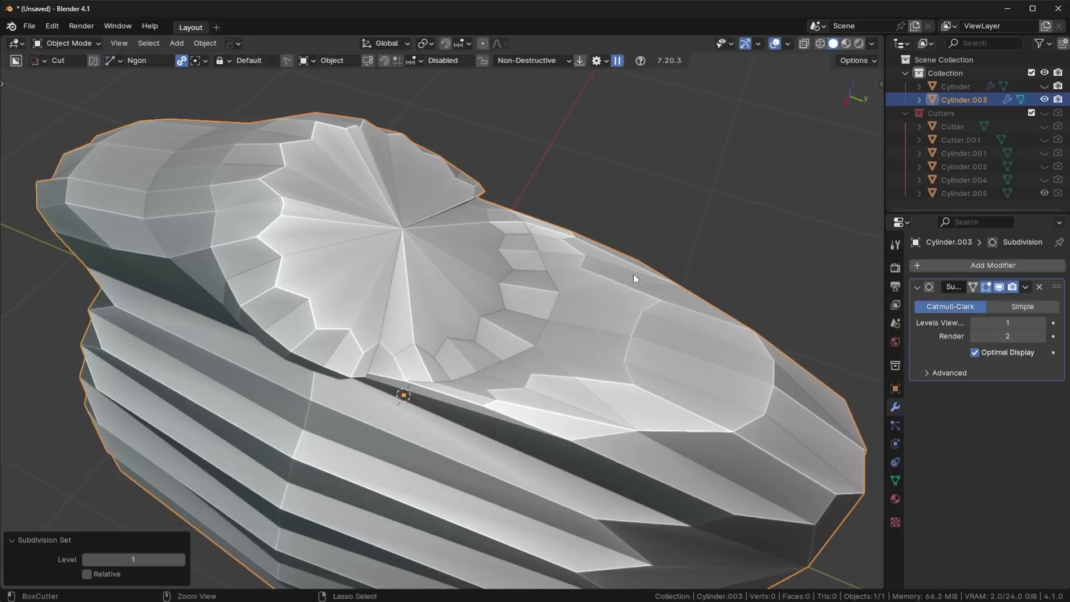
pyautogui.hotkey('ctrl', '2')
pyautogui.hotkey('ctrl', 'z')
pyautogui.hotkey('ctrl', 'z')
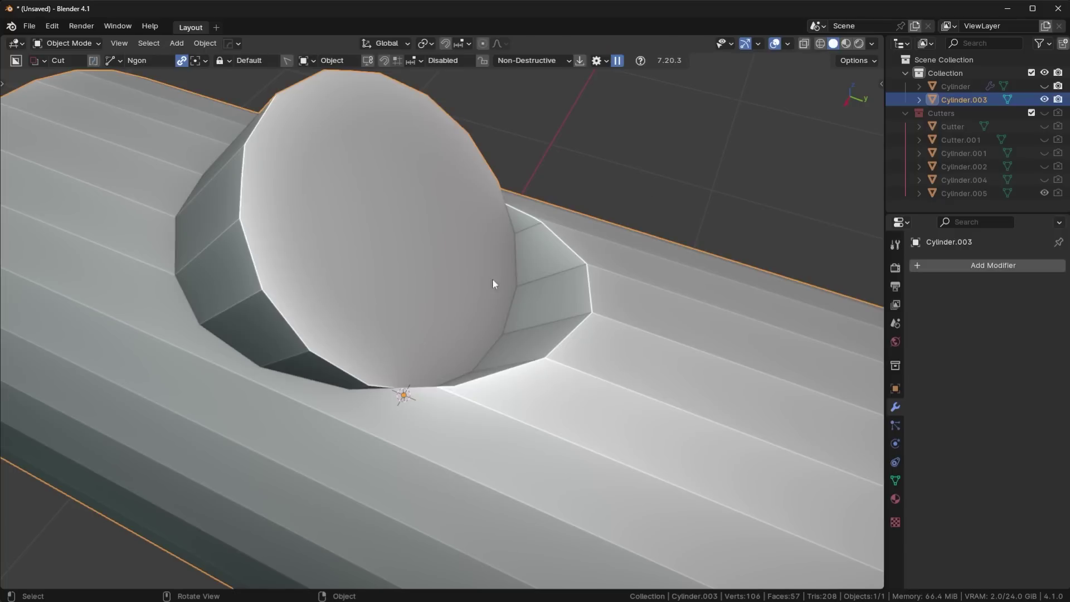
# In the Edit Mode of Cylinder.003, add a loop cut around the main cylinder and slide it in line with a lower junction vertex.
pyautogui.press('Tab')
pyautogui.click(212, 383)
pyautogui.moveTo(212, 383); pyautogui.dragTo(536, 144, button='middle')
pyautogui.scroll(-3, 387, 409)
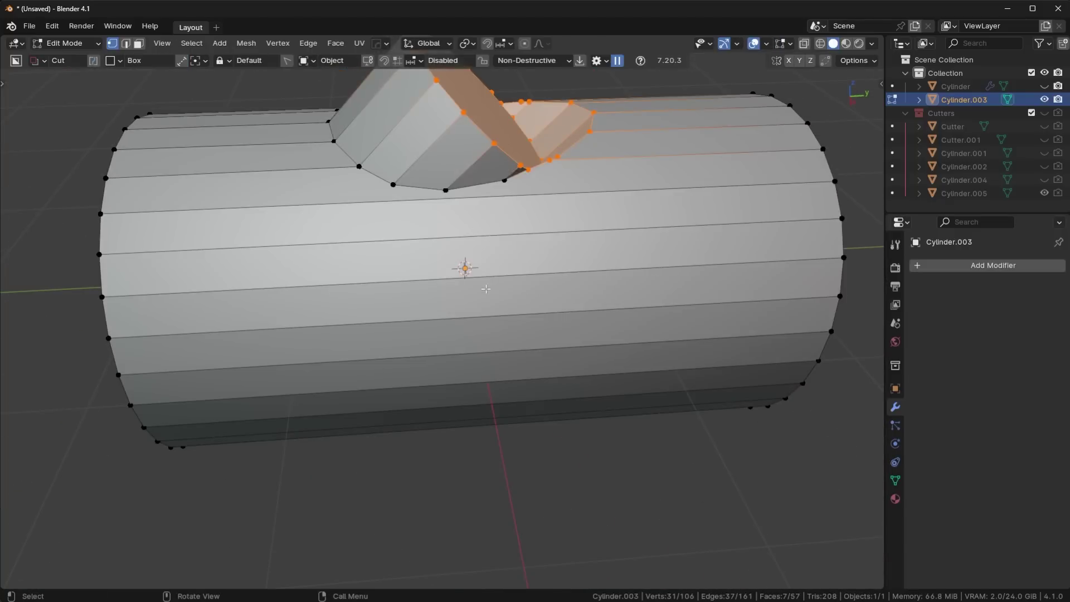
pyautogui.moveTo(469, 363); pyautogui.dragTo(454, 256, button='middle')
pyautogui.hotkey('ctrl', 'r')
pyautogui.click(461, 233)
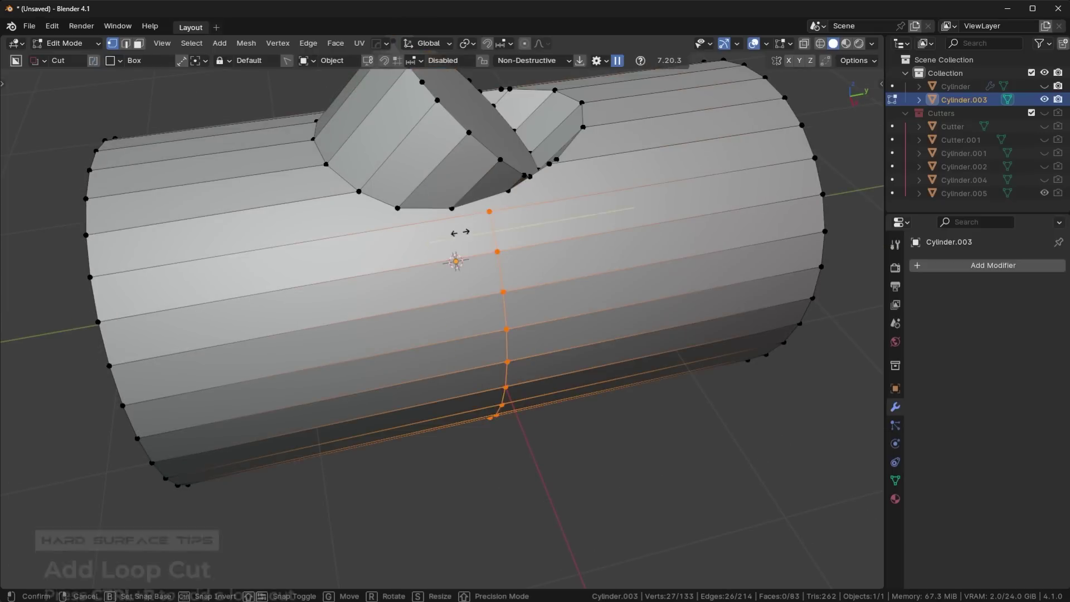
pyautogui.click(424, 239)
# Join the lower junction vertex to the top vertex of the new loop cut with an edge.
pyautogui.click(452, 209)
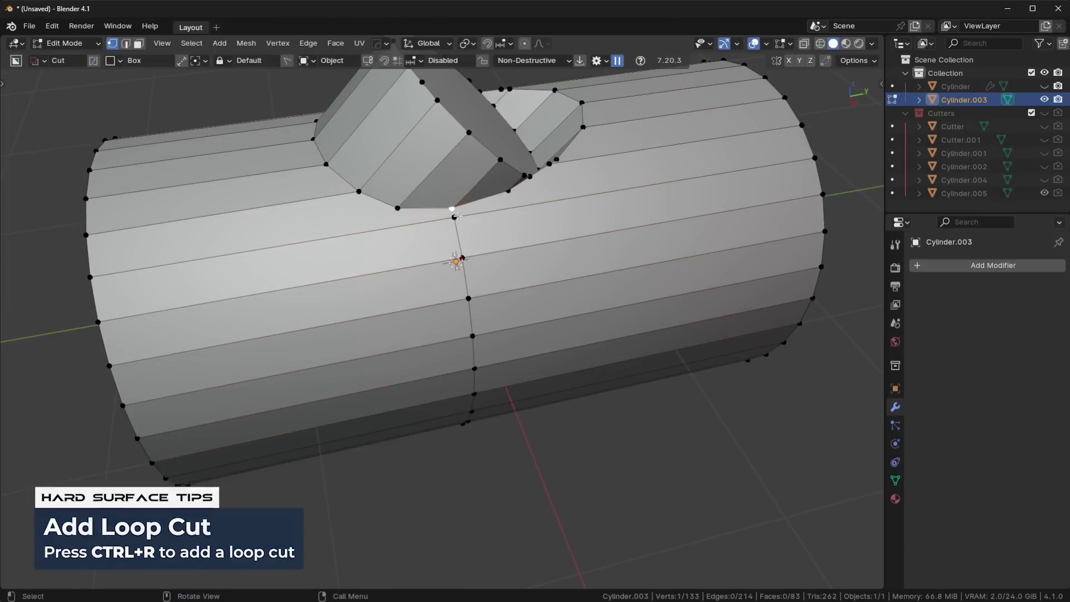
pyautogui.keyDown('shift'); pyautogui.click(454, 217); pyautogui.keyUp('shift')
pyautogui.scroll(3, 466, 222)
pyautogui.press('j')
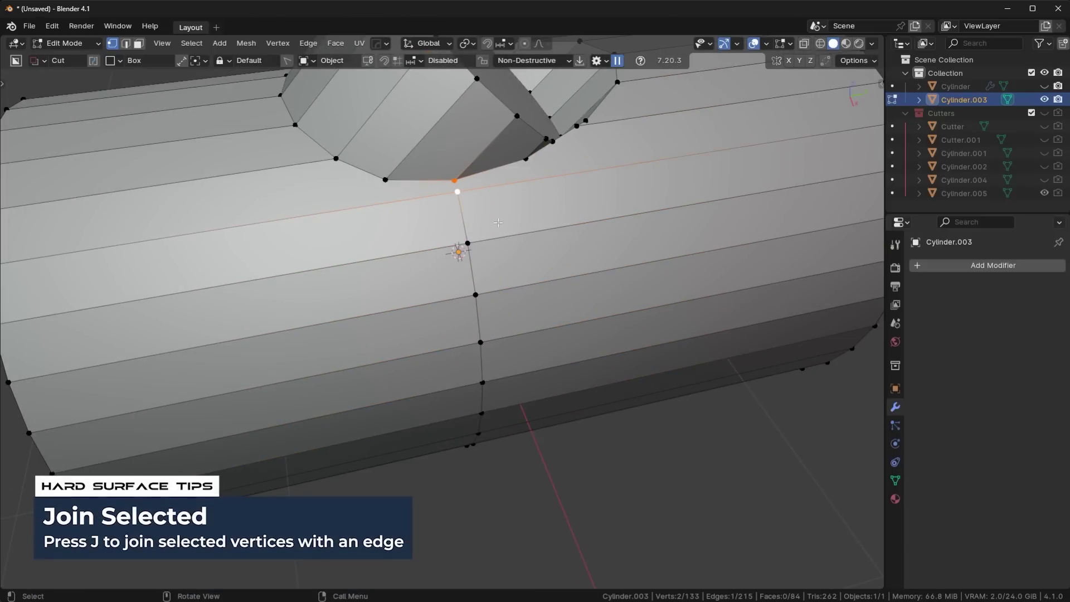
# Add a second loop cut beside the first, align it with the next lower junction vertex, and join that vertex to the loop's top.
pyautogui.hotkey('ctrl', 'r')
pyautogui.click(382, 227)
pyautogui.click(530, 208)
pyautogui.click(378, 193)
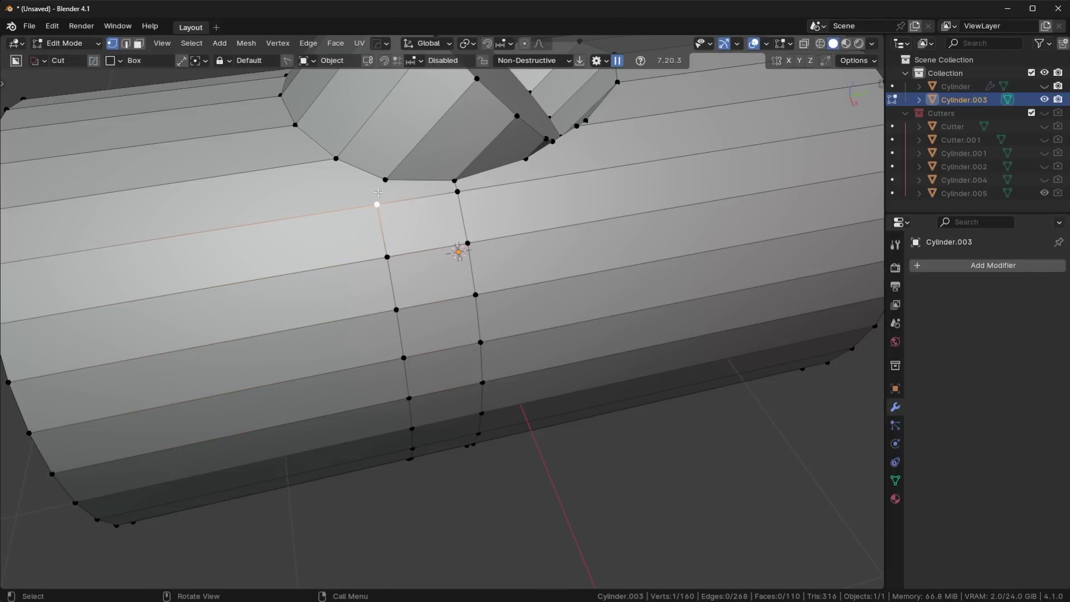
# Add a third loop cut closer to the cylinder's near end and join its top vertex to the neighbouring junction vertex.
pyautogui.hotkey('ctrl', 'r')
pyautogui.click(306, 233)
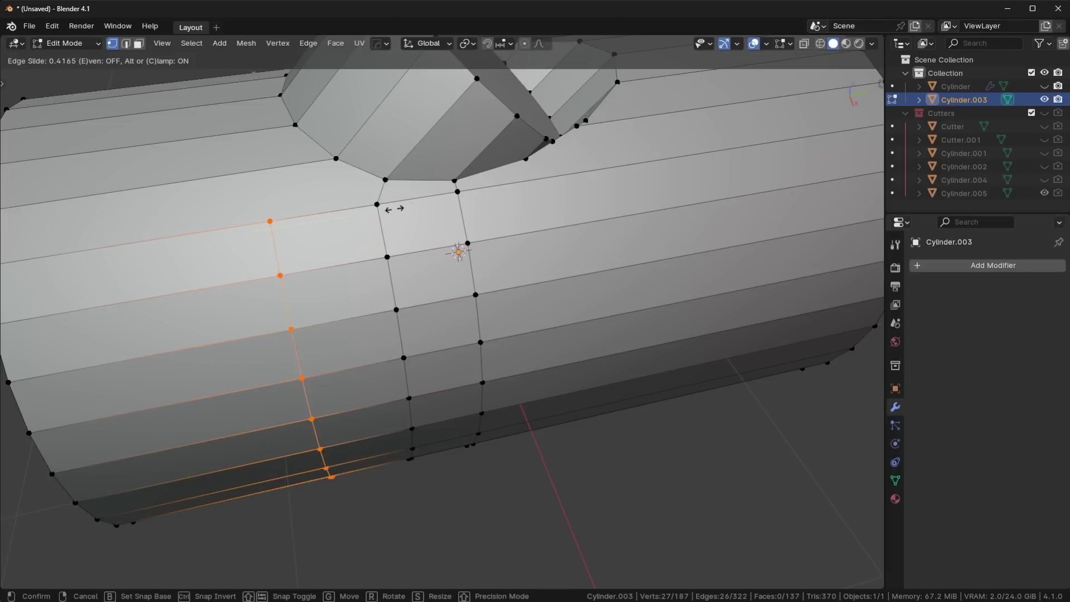
pyautogui.click(422, 203)
pyautogui.click(314, 208)
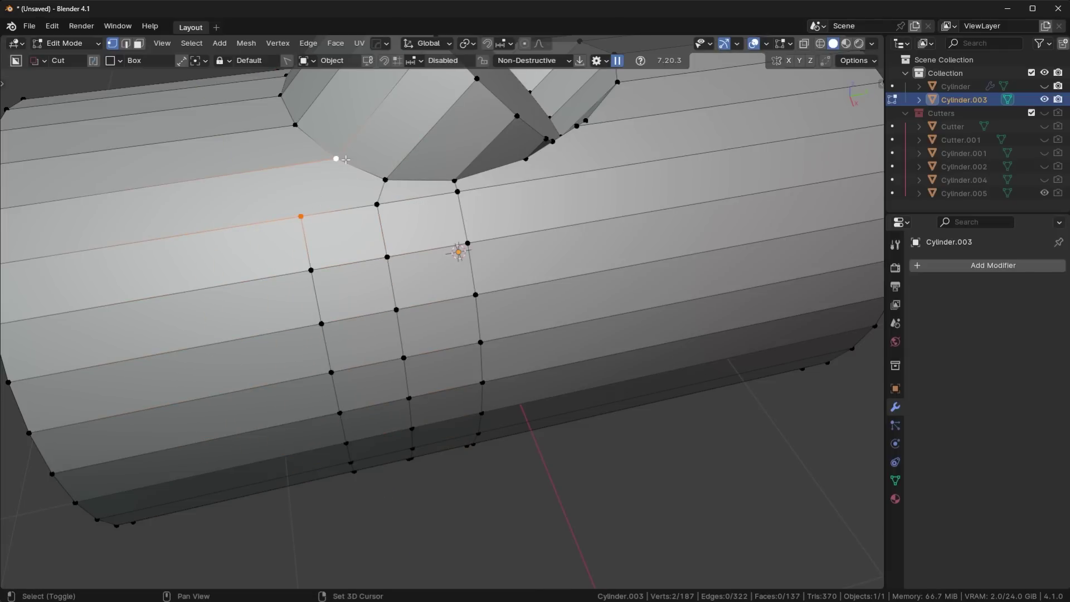
pyautogui.moveTo(332, 218); pyautogui.dragTo(513, 262, button='middle')
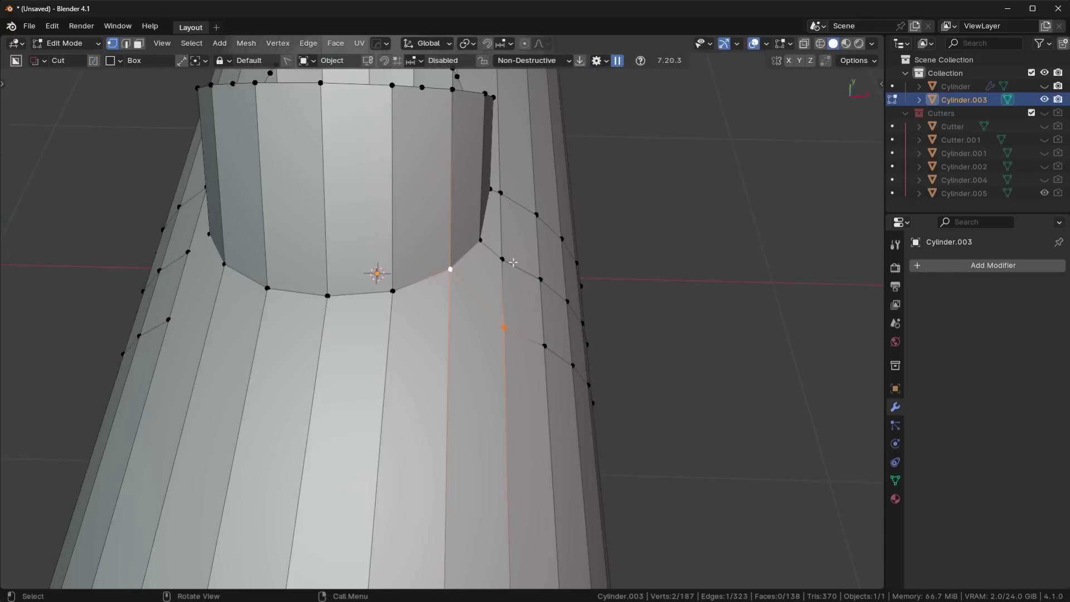
# Mirror the edges joined at the junction to the opposite side of the cylinder.
pyautogui.hotkey('alt', 'x')
pyautogui.moveTo(425, 302); pyautogui.dragTo(301, 167, button='middle')
pyautogui.click(291, 155)
pyautogui.press('g')
pyautogui.press('Escape')
# Add a loop cut around the whole cylinder between the branch and the near end, slid by a factor of 0.458.
pyautogui.hotkey('ctrl', 'r')
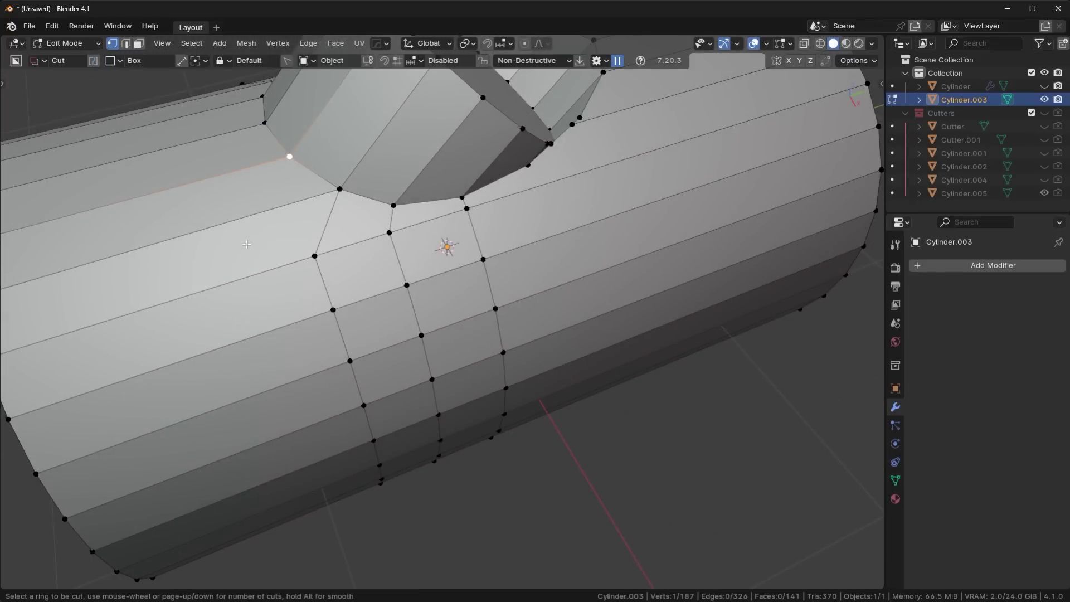
pyautogui.click(262, 237)
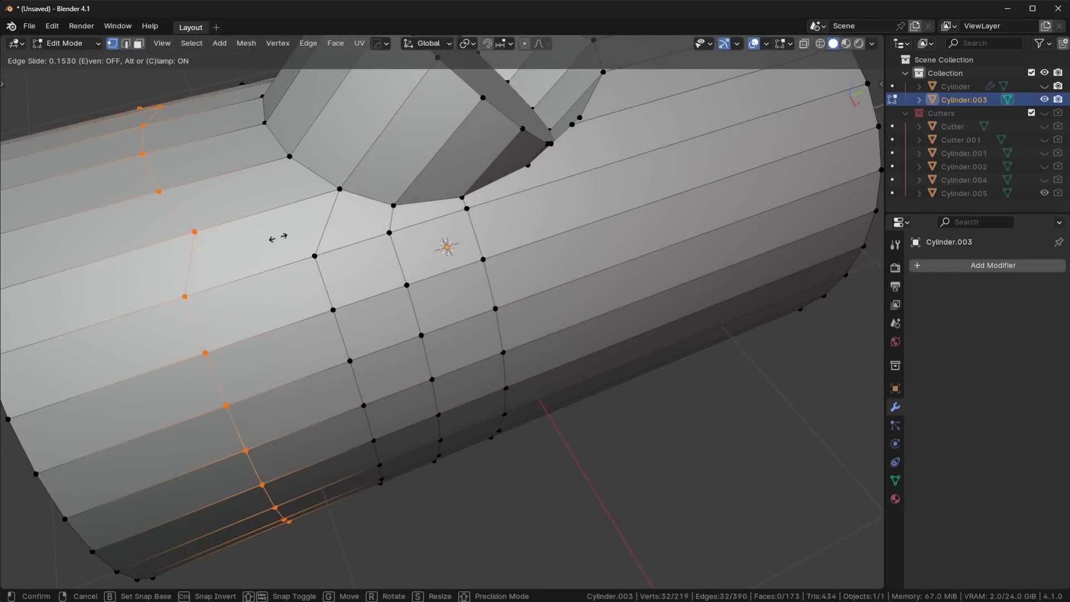
pyautogui.click(335, 229)
pyautogui.scroll(-3, 335, 230)
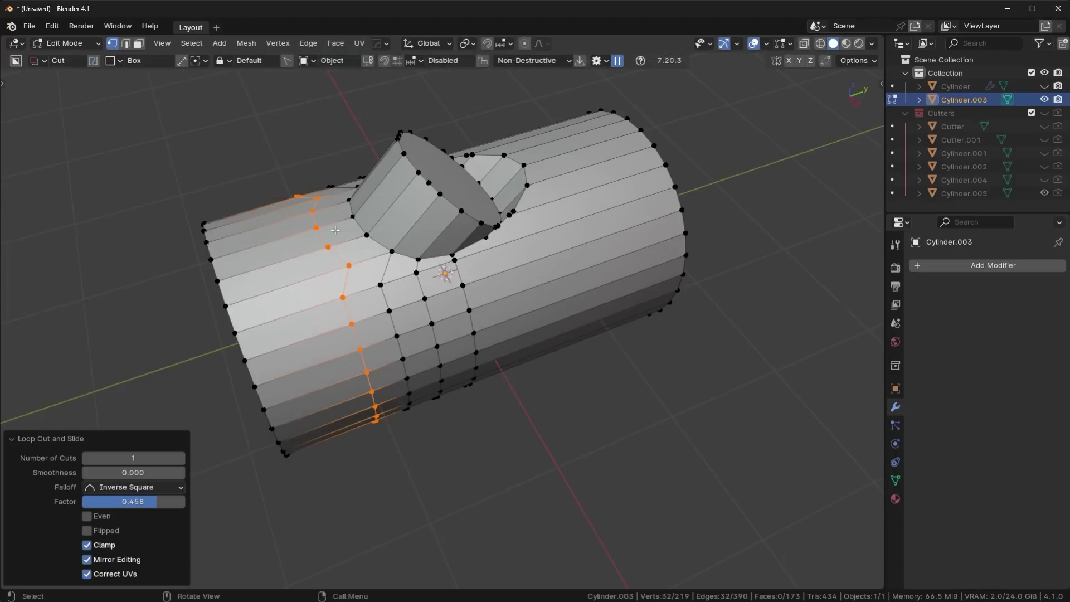
# Add a centred loop cut between the last loop and the near end, and flatten it by scaling to 0 along global Y.
pyautogui.hotkey('ctrl', 'r')
pyautogui.click(271, 301)
pyautogui.rightClick(270, 302)
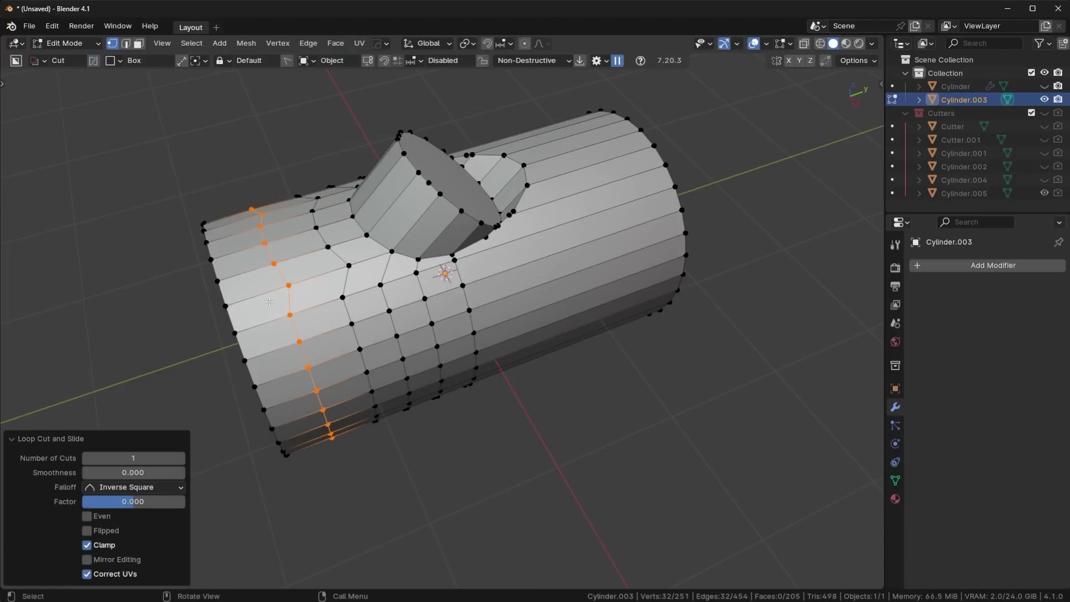
pyautogui.press('s')
pyautogui.press('y')
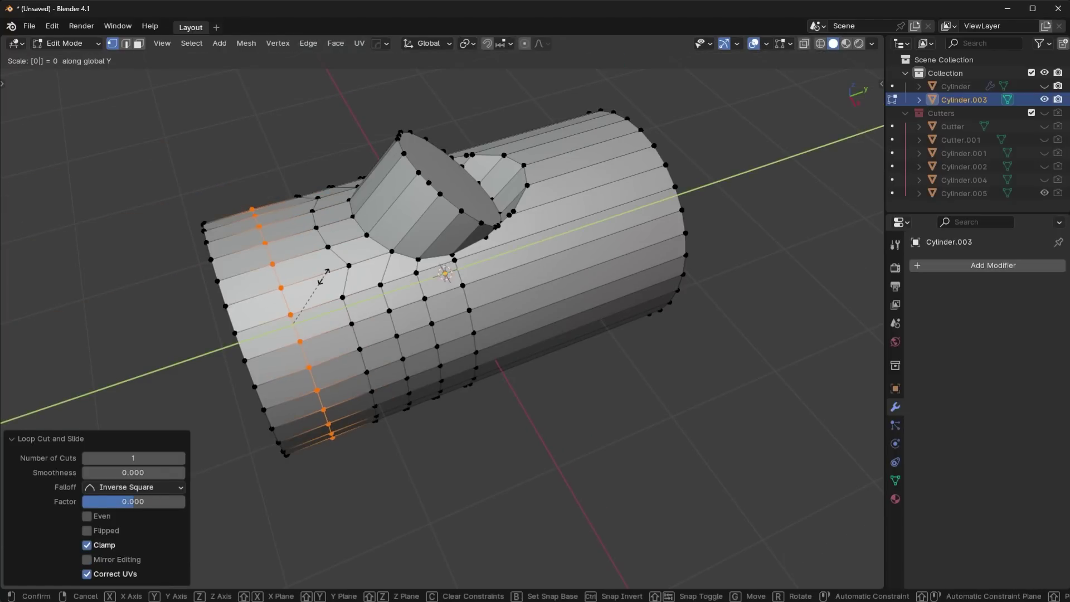
pyautogui.press('Return')
pyautogui.moveTo(439, 361); pyautogui.dragTo(439, 286, button='middle')
pyautogui.press('Tab')
pyautogui.scroll(3, 439, 286)
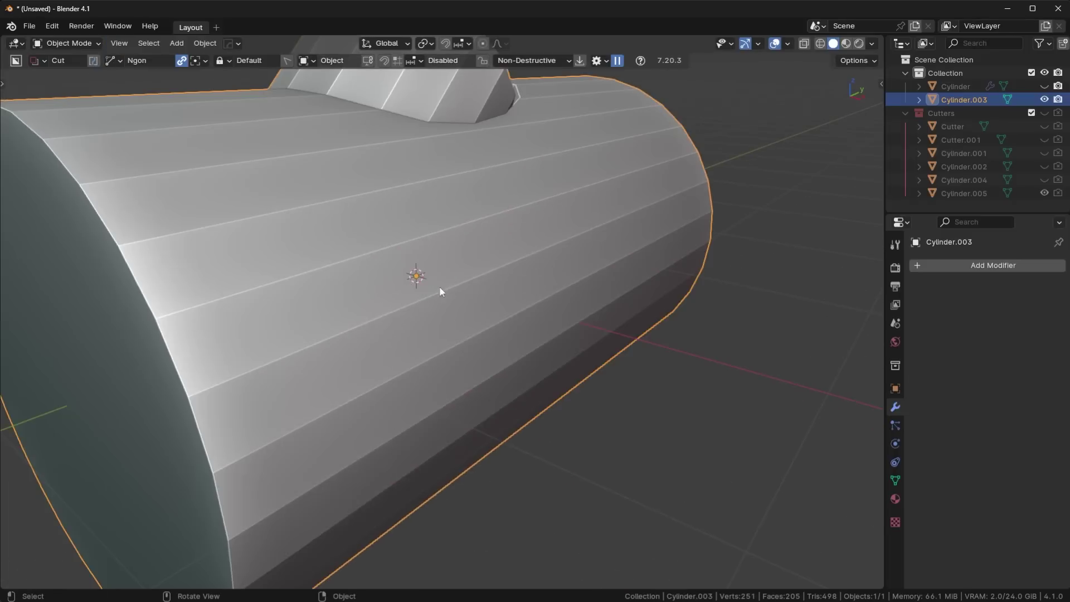
# Slide the flattened loop toward the branch by a factor of 0.263 and scale it to 0 along global Y.
pyautogui.press('Tab')
pyautogui.hotkey('alt', 'a')
pyautogui.scroll(-5, 374, 303)
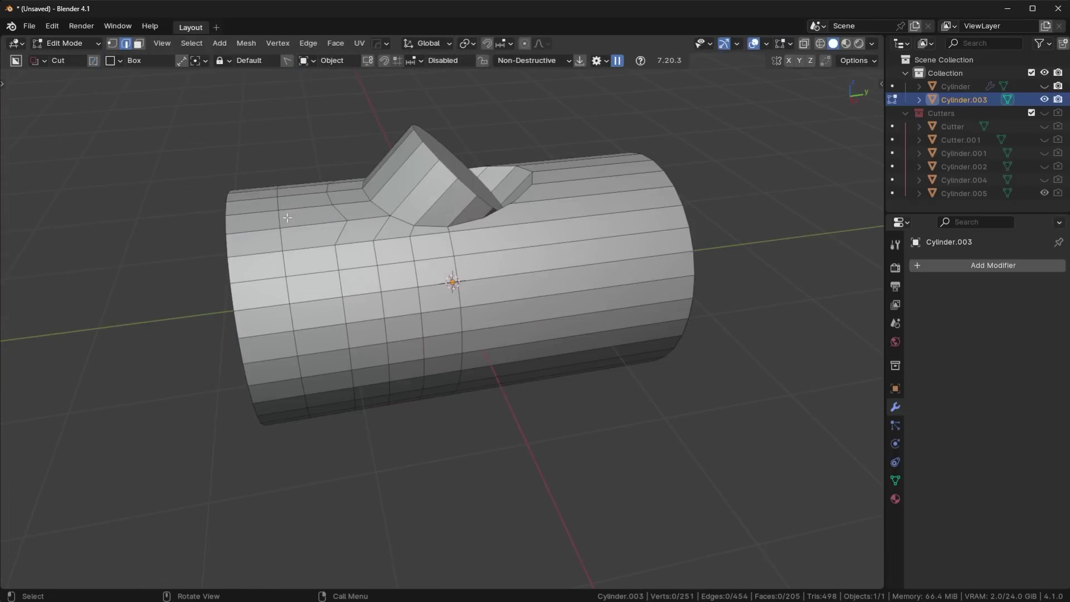
pyautogui.moveTo(287, 218); pyautogui.dragTo(271, 295, button='middle')
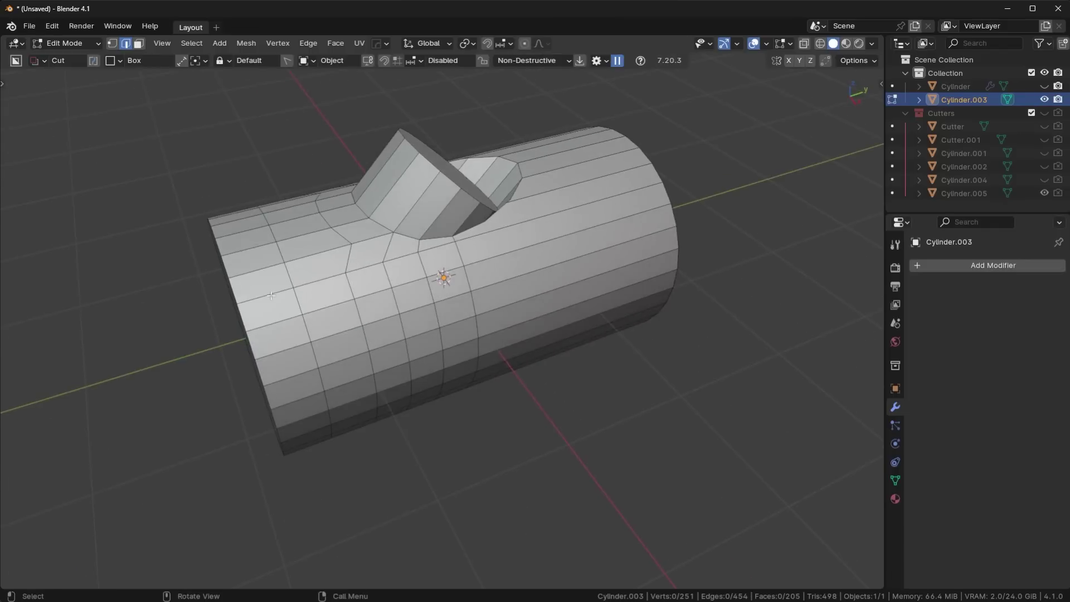
pyautogui.keyDown('alt'); pyautogui.click(281, 295); pyautogui.keyUp('alt')
pyautogui.press('g')
pyautogui.press('g')
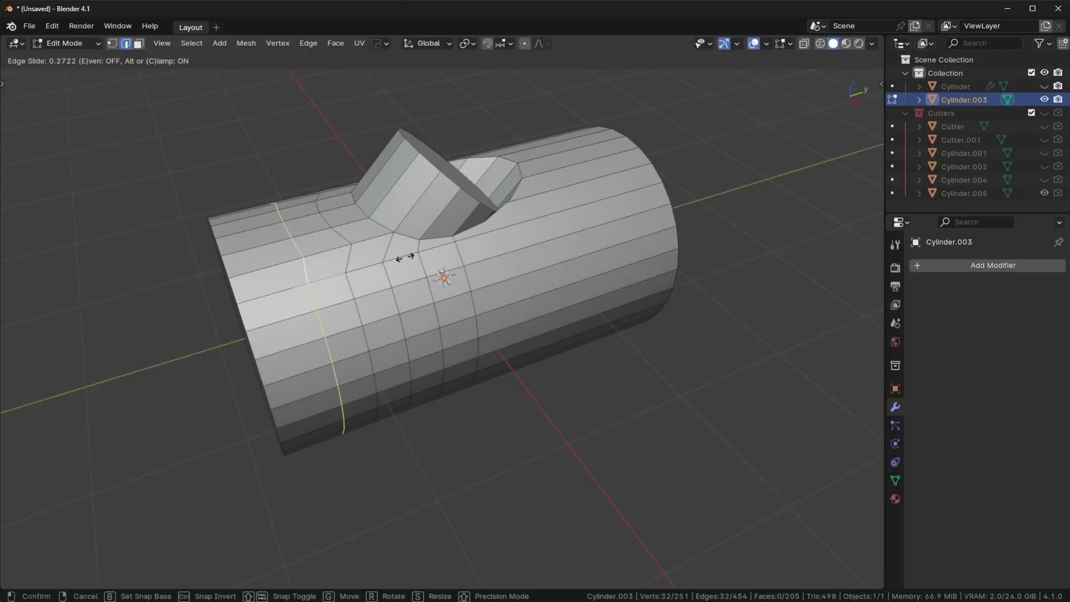
pyautogui.click(403, 257)
pyautogui.press('s')
pyautogui.press('y')
pyautogui.press('0')
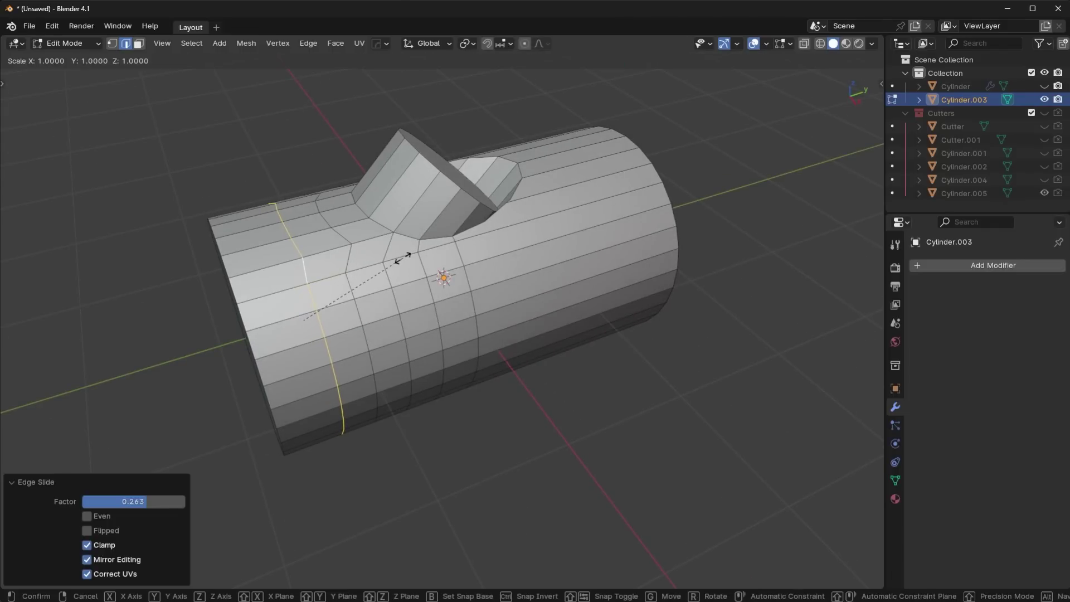
pyautogui.press('Return')
# Move the cylinder's near end cap 0.2158 m along global Y toward the branch.
pyautogui.press('Tab')
pyautogui.click(438, 324)
pyautogui.moveTo(251, 317); pyautogui.dragTo(285, 305, button='middle')
pyautogui.click(285, 305)
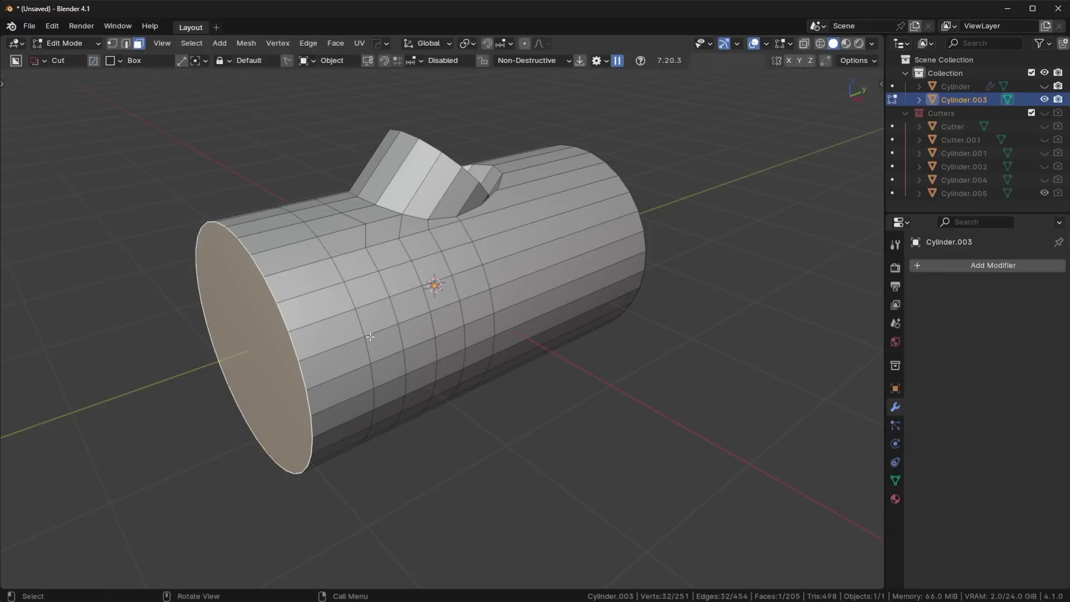
pyautogui.press('g')
pyautogui.press('y')
pyautogui.click(396, 328)
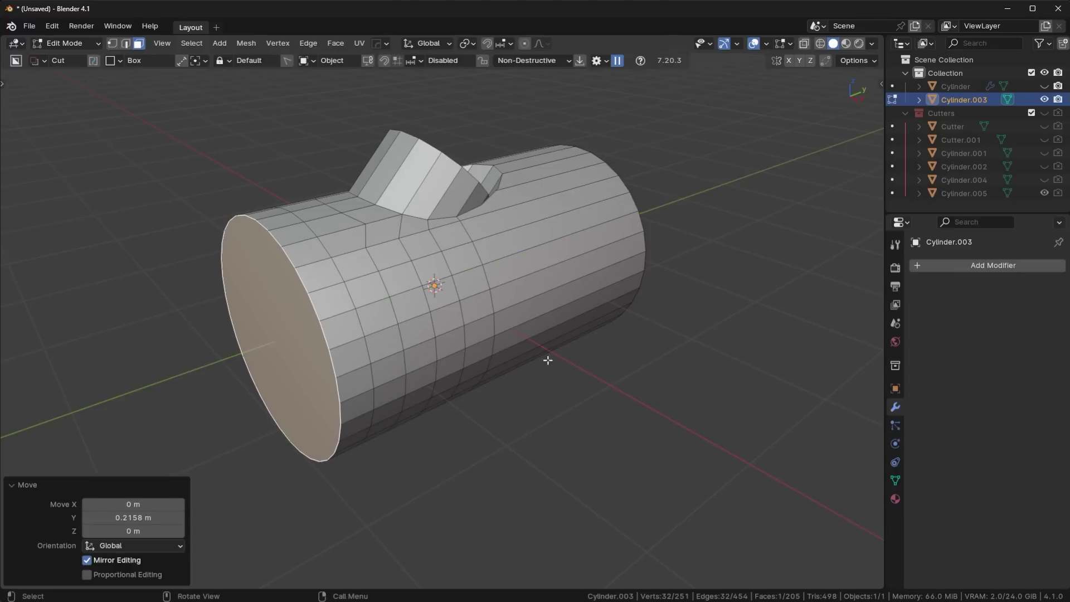
# Add a loop cut on the long uncut side of the cylinder and slide it in line with the next lower junction vertex.
pyautogui.moveTo(547, 360); pyautogui.dragTo(449, 308, button='middle')
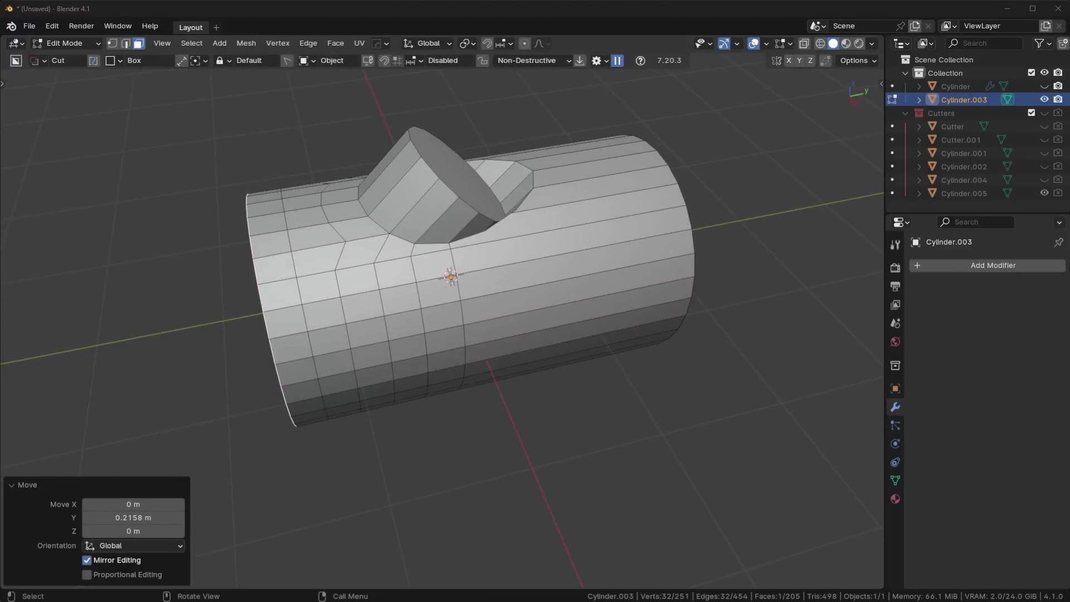
pyautogui.moveTo(519, 361); pyautogui.dragTo(506, 360, button='middle')
pyautogui.scroll(4, 506, 361)
pyautogui.keyDown('shift'); pyautogui.moveTo(456, 132); pyautogui.dragTo(477, 198, button='middle'); pyautogui.keyUp('shift')
pyautogui.moveTo(600, 262); pyautogui.dragTo(550, 274, button='middle')
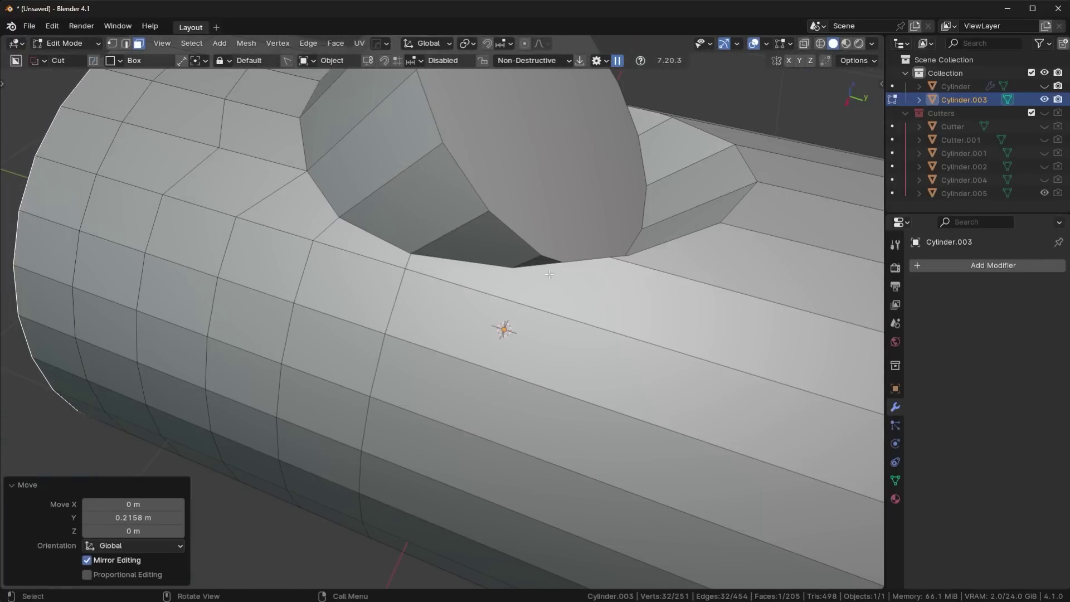
pyautogui.press('1')
pyautogui.moveTo(614, 308); pyautogui.dragTo(641, 298, button='middle')
pyautogui.hotkey('ctrl', 'r')
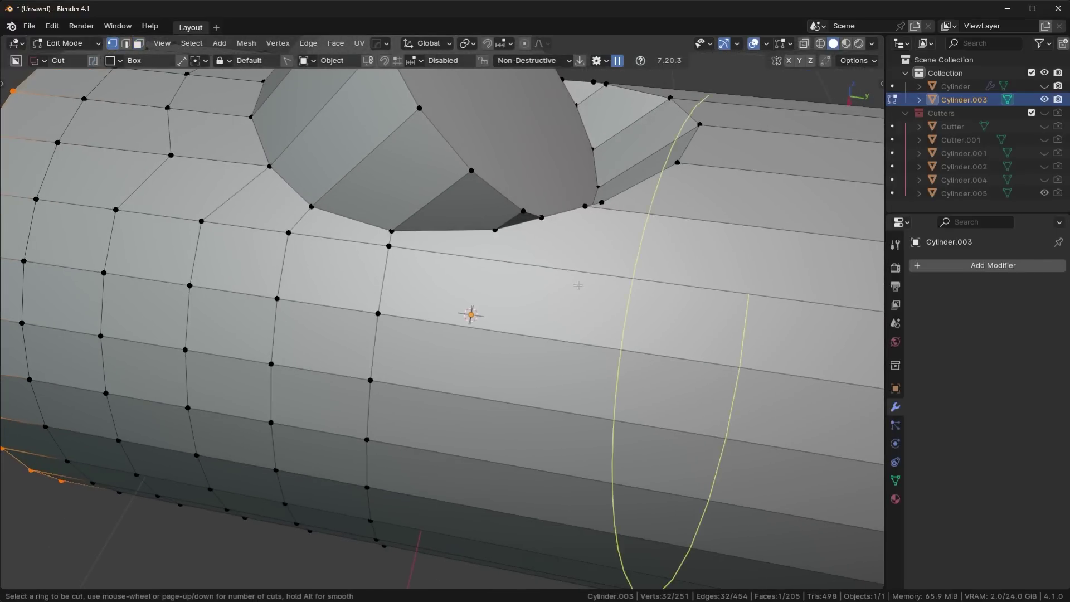
pyautogui.click(657, 293)
pyautogui.click(312, 245)
# Join that junction vertex to the top vertex of the new loop cut with an edge.
pyautogui.hotkey('alt', 'w')
pyautogui.click(493, 241)
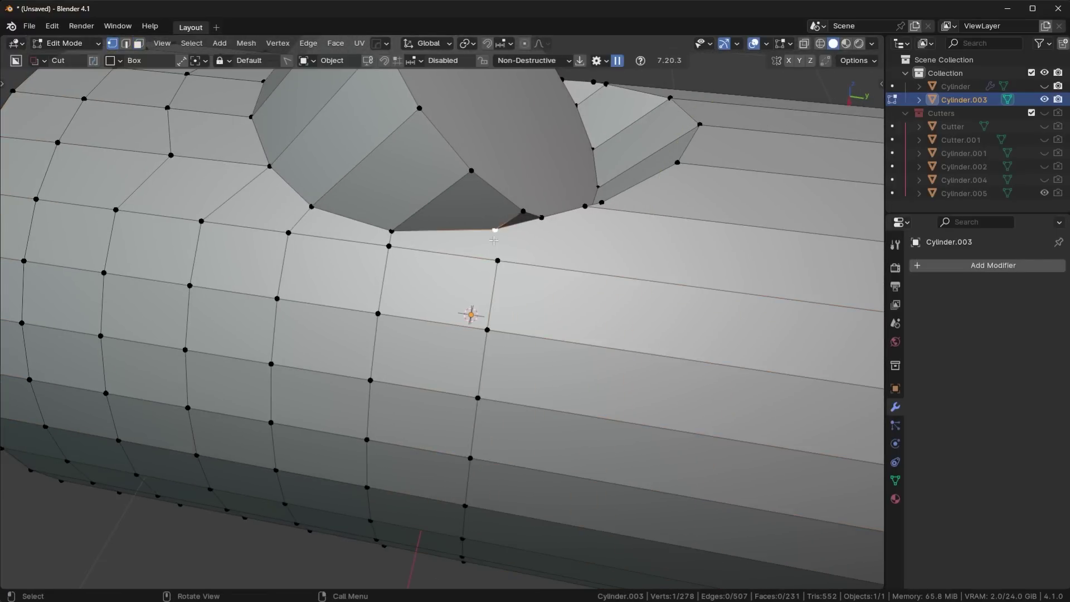
pyautogui.press('j')
# Add another loop cut with a slide factor of -0.764 and join its top vertex to the junction vertex near the branch's tip.
pyautogui.moveTo(520, 266)
pyautogui.mouseDown(button='middle')
pyautogui.moveTo(528, 255)
pyautogui.moveTo(512, 263)
pyautogui.mouseUp(button='middle')
pyautogui.keyDown('shift'); pyautogui.moveTo(513, 263); pyautogui.dragTo(422, 318, button='middle'); pyautogui.keyUp('shift')
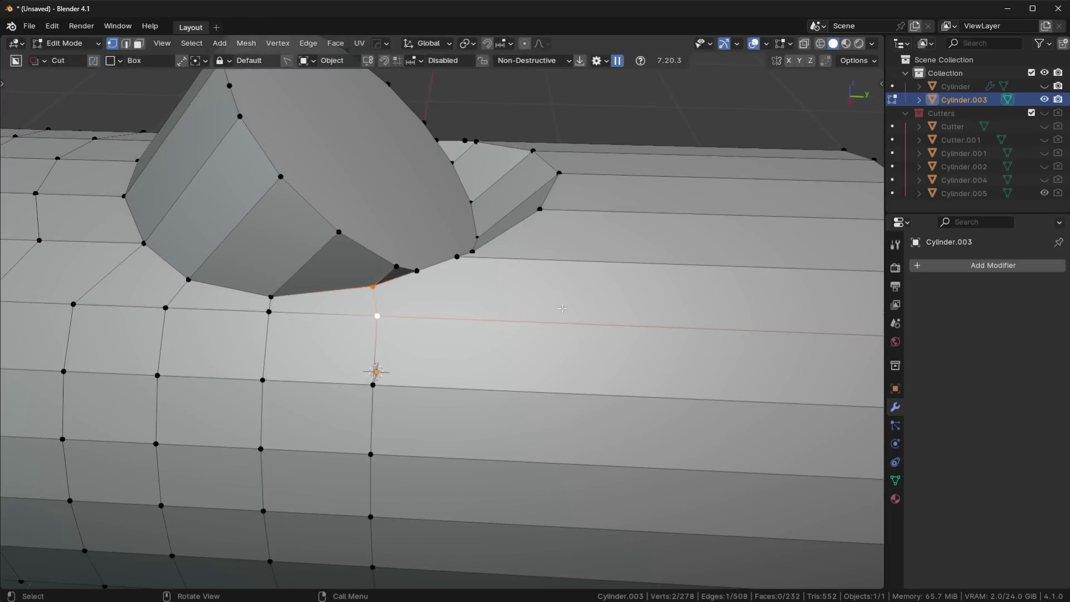
pyautogui.hotkey('ctrl', 'r')
pyautogui.click(568, 328)
pyautogui.click(350, 322)
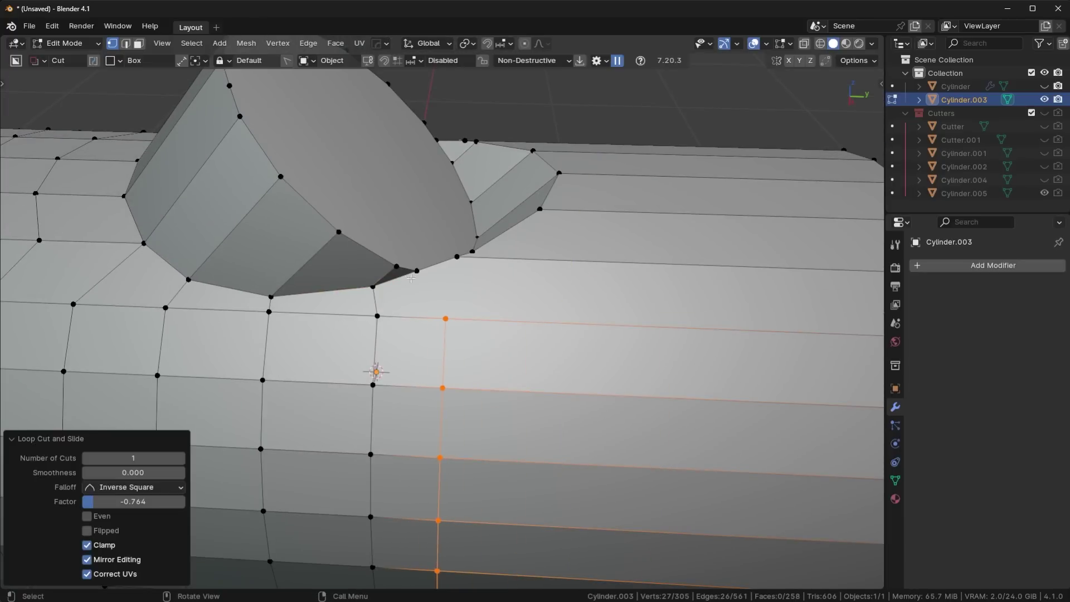
pyautogui.click(417, 271)
pyautogui.keyDown('shift'); pyautogui.click(444, 317); pyautogui.keyUp('shift')
pyautogui.press('j')
# Dissolve the short extra edge between the two close vertices in the corner of the cut junction.
pyautogui.moveTo(445, 318); pyautogui.dragTo(439, 289, button='middle')
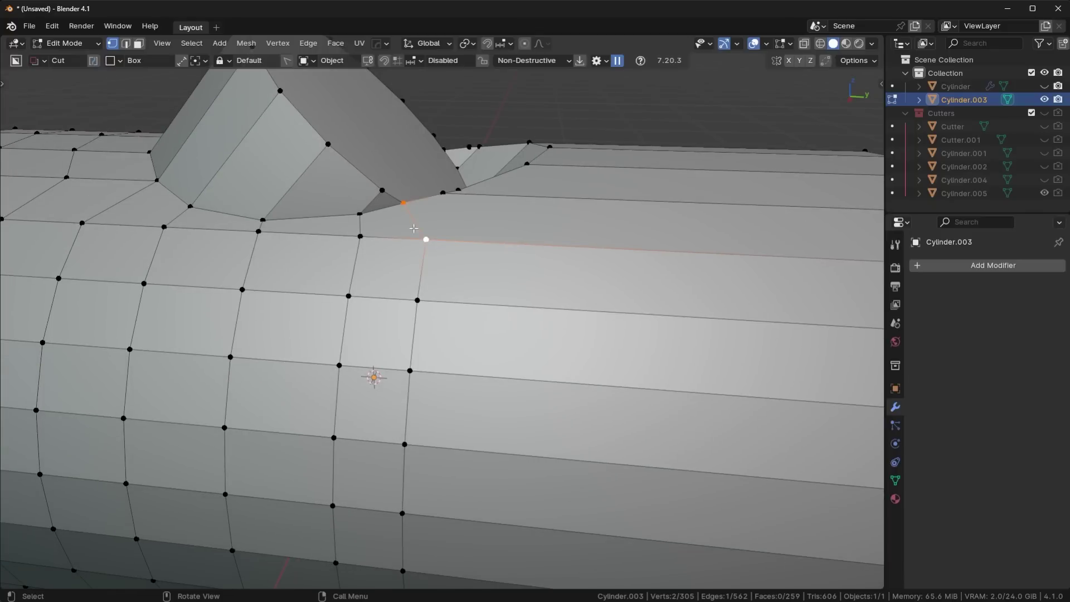
pyautogui.moveTo(413, 227); pyautogui.dragTo(457, 215, button='middle')
pyautogui.moveTo(490, 251); pyautogui.dragTo(441, 277, button='middle')
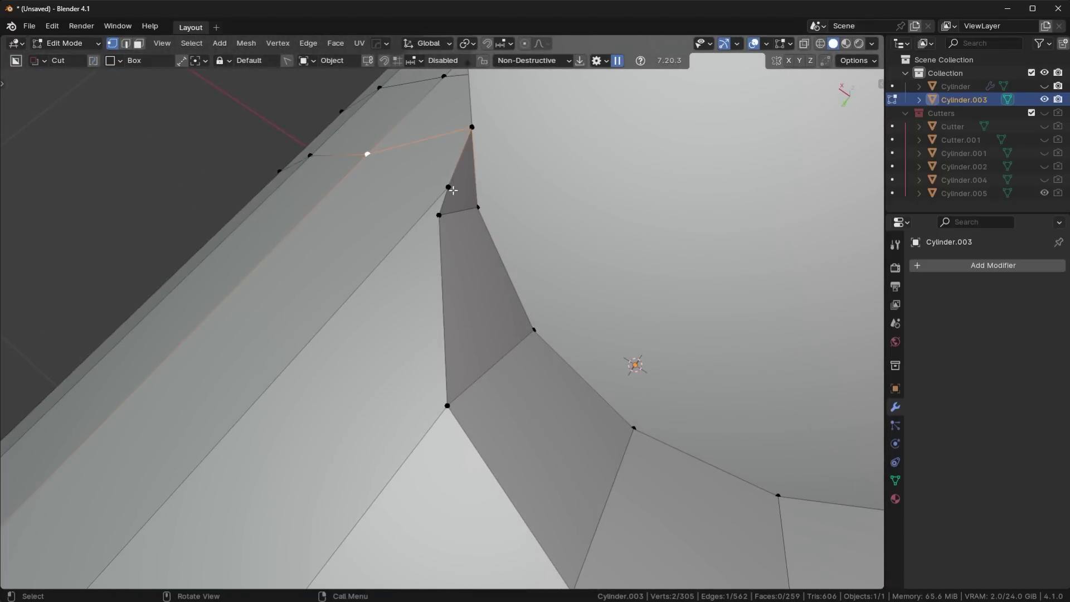
pyautogui.hotkey('shift', '1')
pyautogui.moveTo(453, 192); pyautogui.dragTo(533, 289, button='middle')
pyautogui.scroll(3, 533, 290)
pyautogui.hotkey('ctrl', 'z')
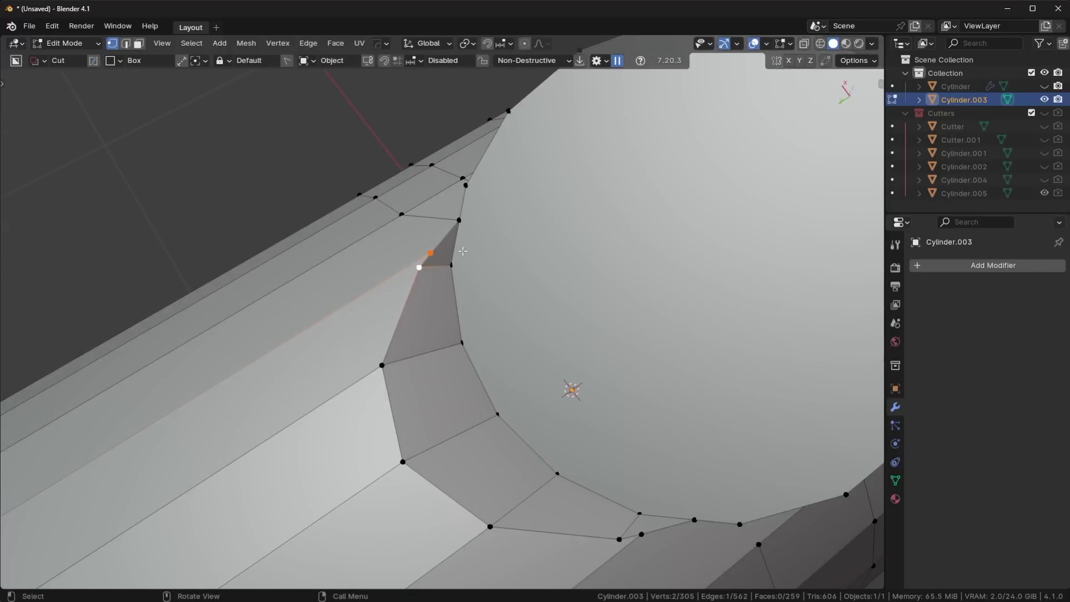
pyautogui.press('2')
pyautogui.hotkey('ctrl', 'x')
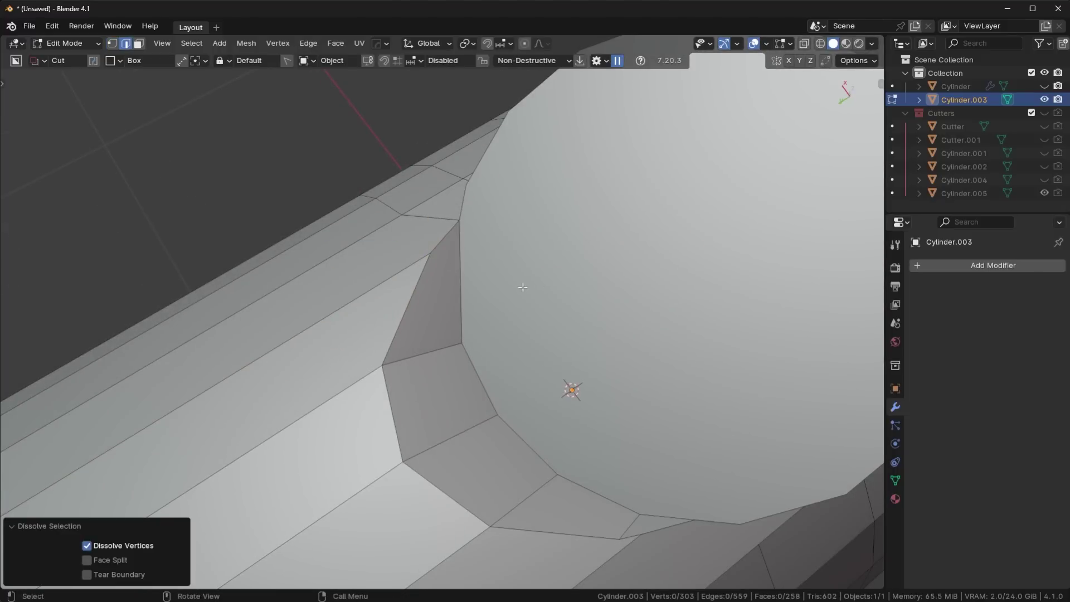
# Dissolve the matching short edge in the opposite corner of the cut junction.
pyautogui.press('1')
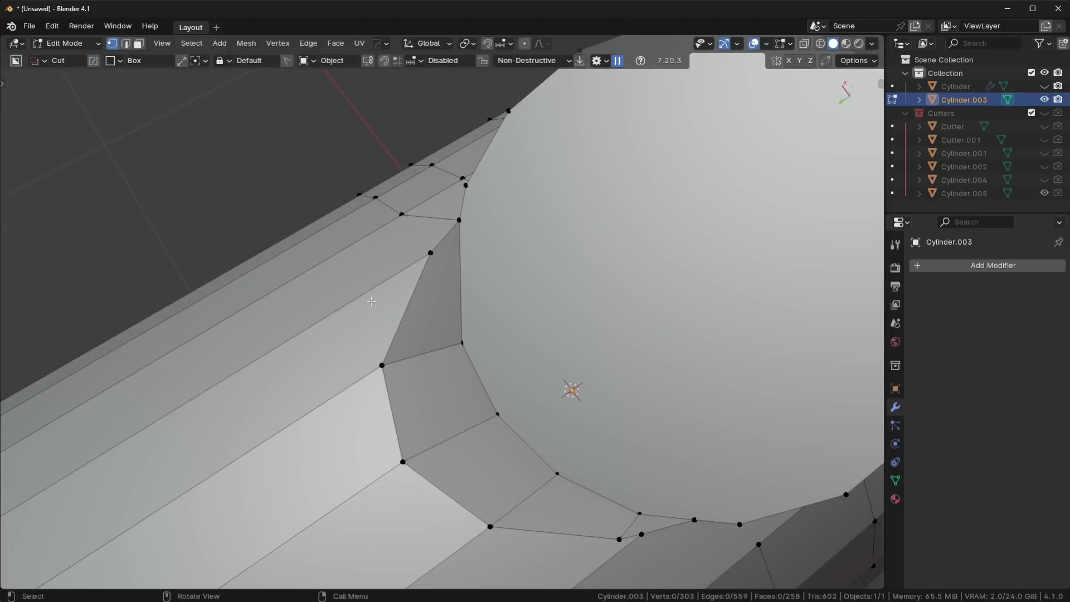
pyautogui.moveTo(522, 287); pyautogui.dragTo(500, 237, button='middle')
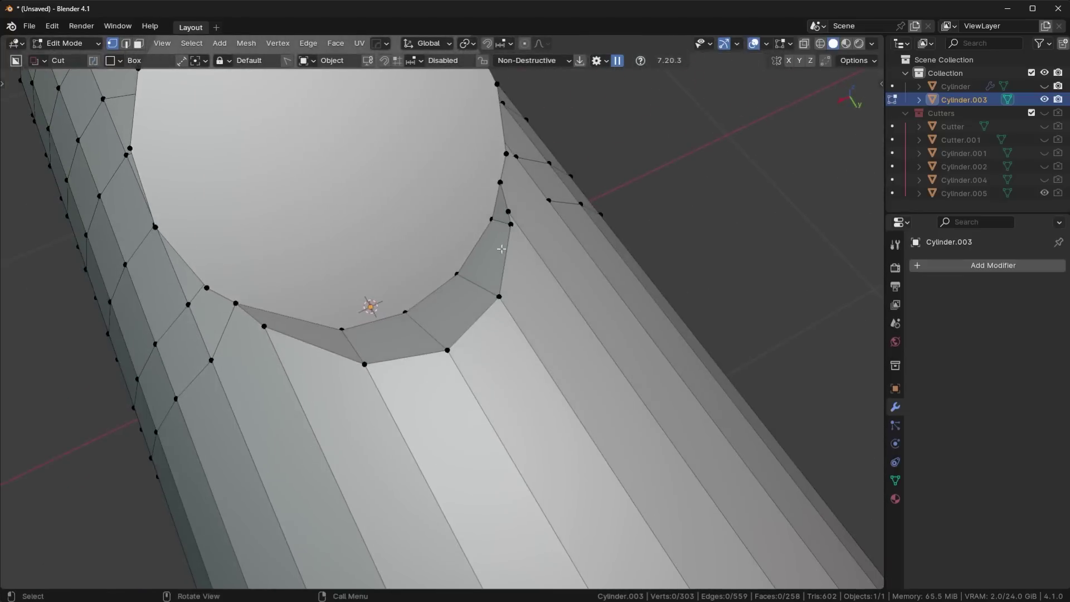
pyautogui.press('2')
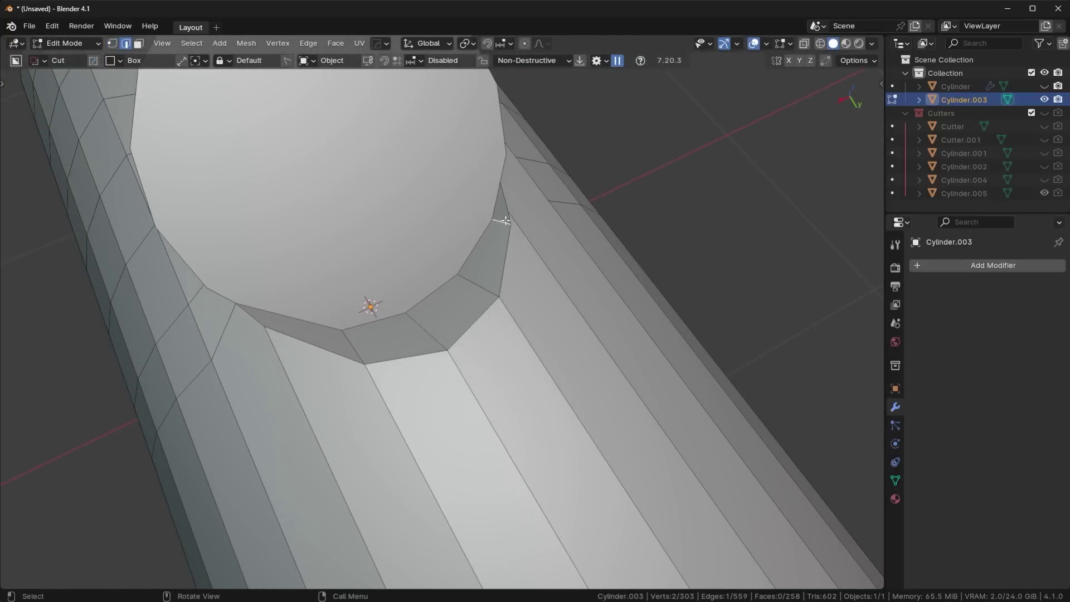
pyautogui.hotkey('ctrl', 'x')
pyautogui.moveTo(571, 246); pyautogui.dragTo(536, 335, button='middle')
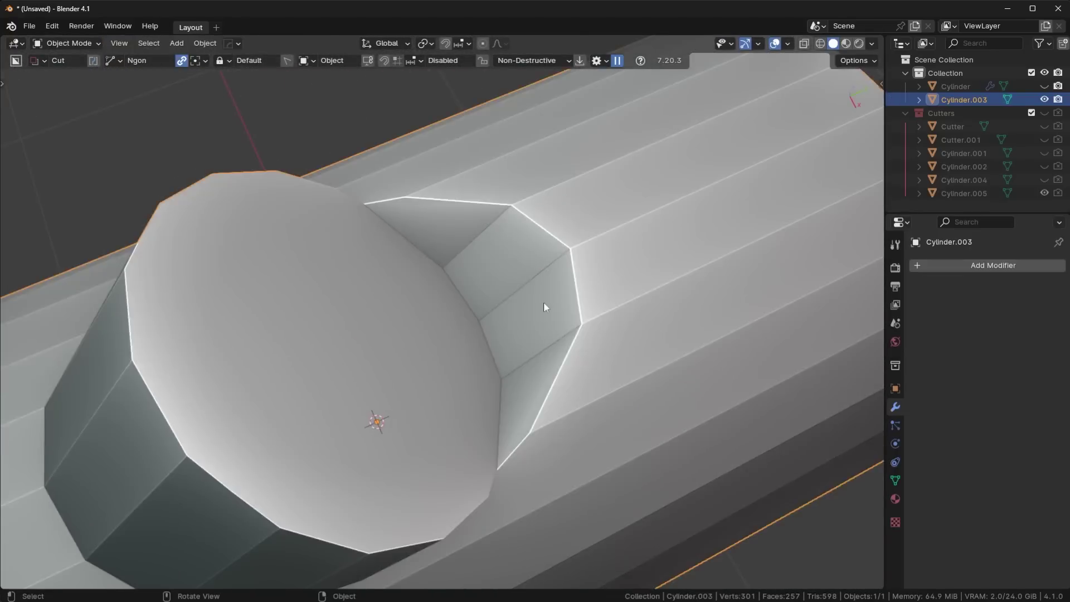
# Add a loop cut across the side faces of the angled branch, slid by a factor of -0.216.
pyautogui.press('1')
pyautogui.scroll(-5, 490, 298)
pyautogui.scroll(5, 522, 321)
pyautogui.scroll(-3, 442, 312)
pyautogui.moveTo(379, 293); pyautogui.dragTo(490, 366, button='middle')
pyautogui.scroll(3, 399, 262)
pyautogui.hotkey('ctrl', 'r')
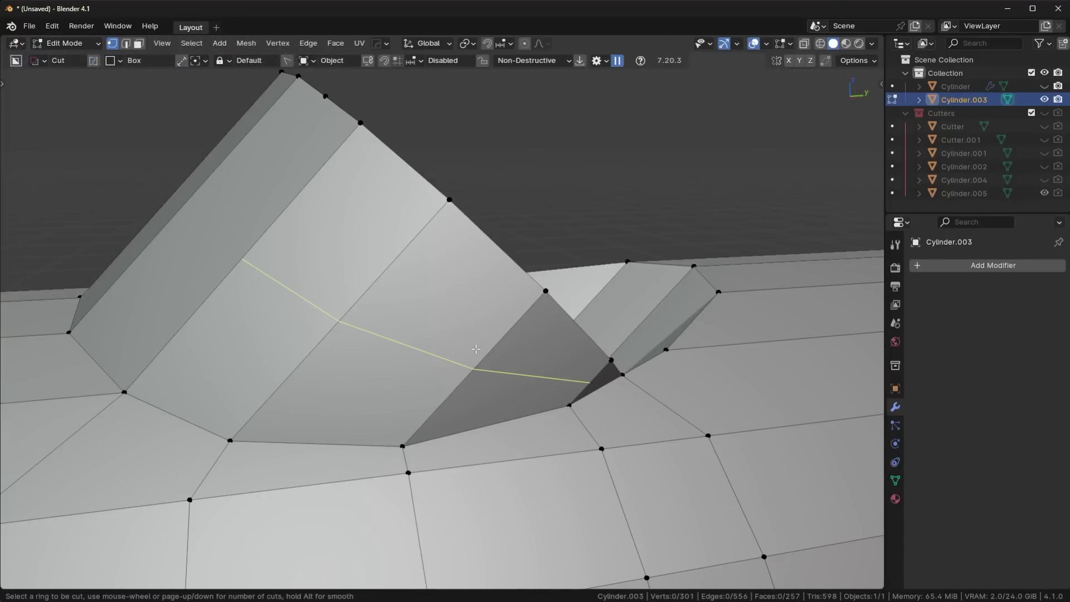
pyautogui.click(482, 363)
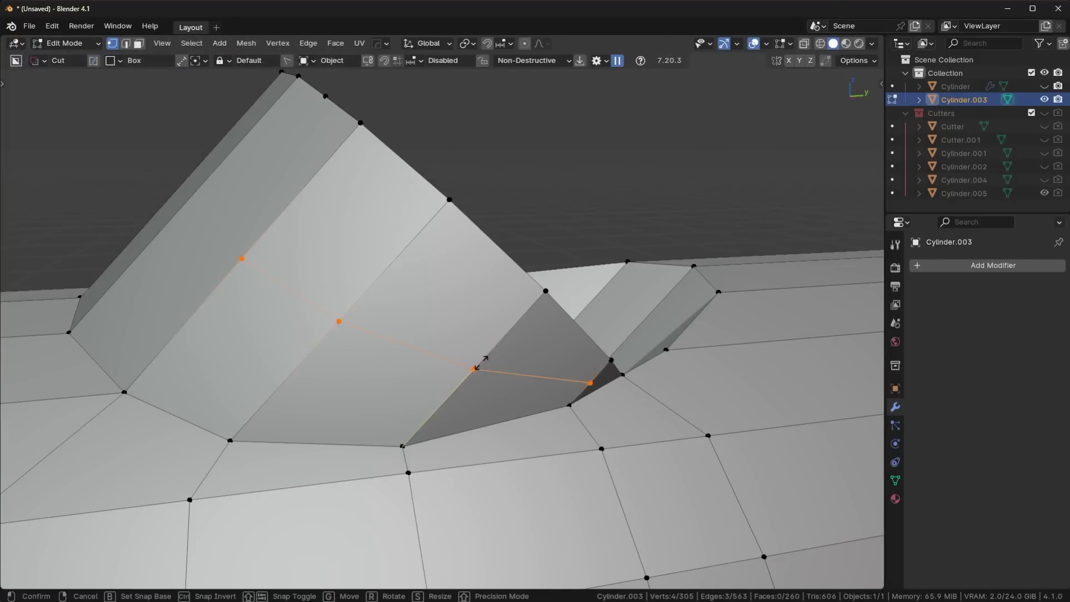
pyautogui.click(493, 349)
# Slide the end vertex of the branch's new loop cut inward by a factor of 0.334.
pyautogui.moveTo(493, 349); pyautogui.dragTo(626, 411, button='middle')
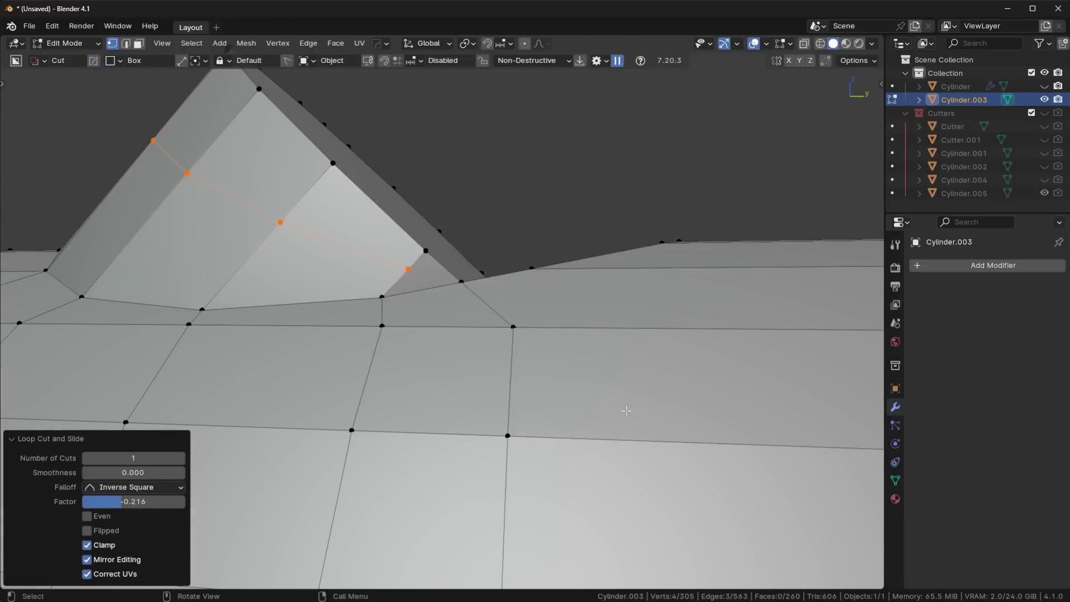
pyautogui.click(412, 273)
pyautogui.hotkey('shift', 'v')
pyautogui.click(432, 282)
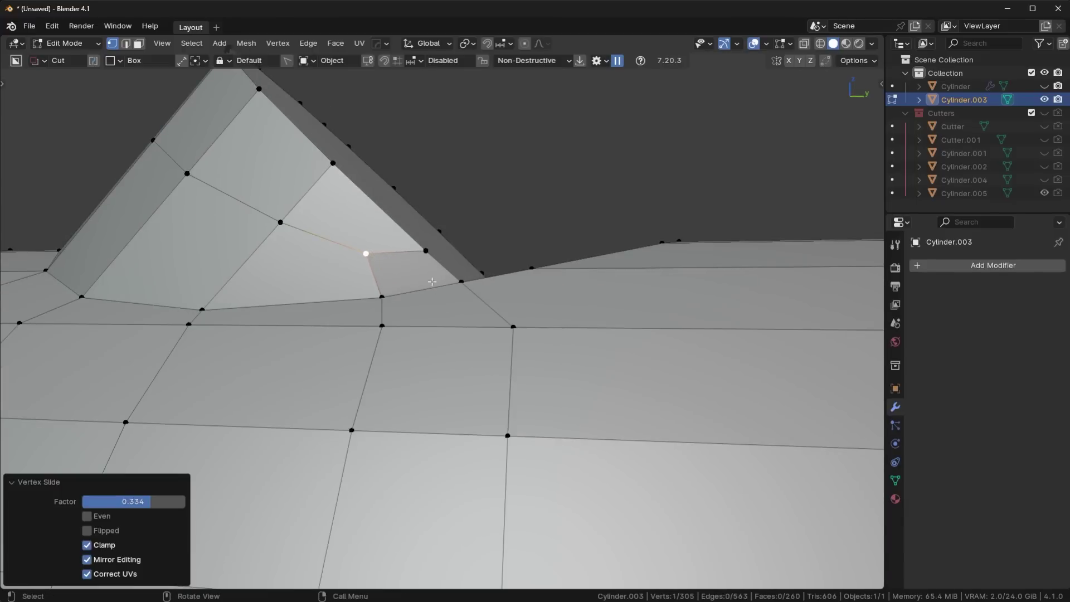
pyautogui.keyDown('shift'); pyautogui.moveTo(386, 279); pyautogui.dragTo(491, 340, button='middle'); pyautogui.keyUp('shift')
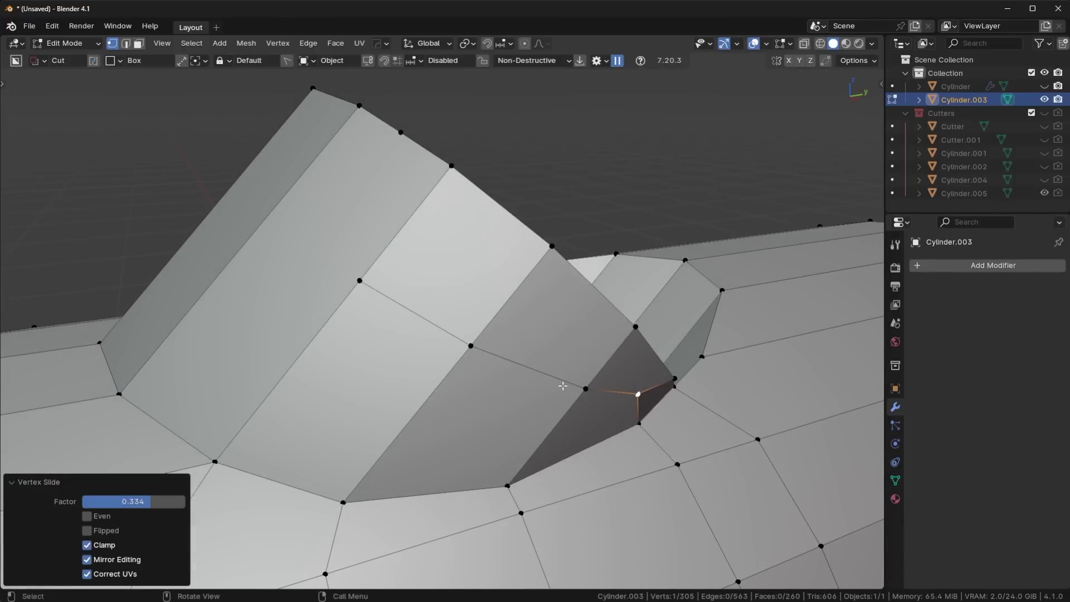
# Undo the latest loop cut on the angled branch together with the vertex slide on its end.
pyautogui.moveTo(621, 387); pyautogui.dragTo(367, 328, button='middle')
pyautogui.hotkey('ctrl', 'z')
pyautogui.hotkey('ctrl', 'z')
pyautogui.hotkey('ctrl', 'z')
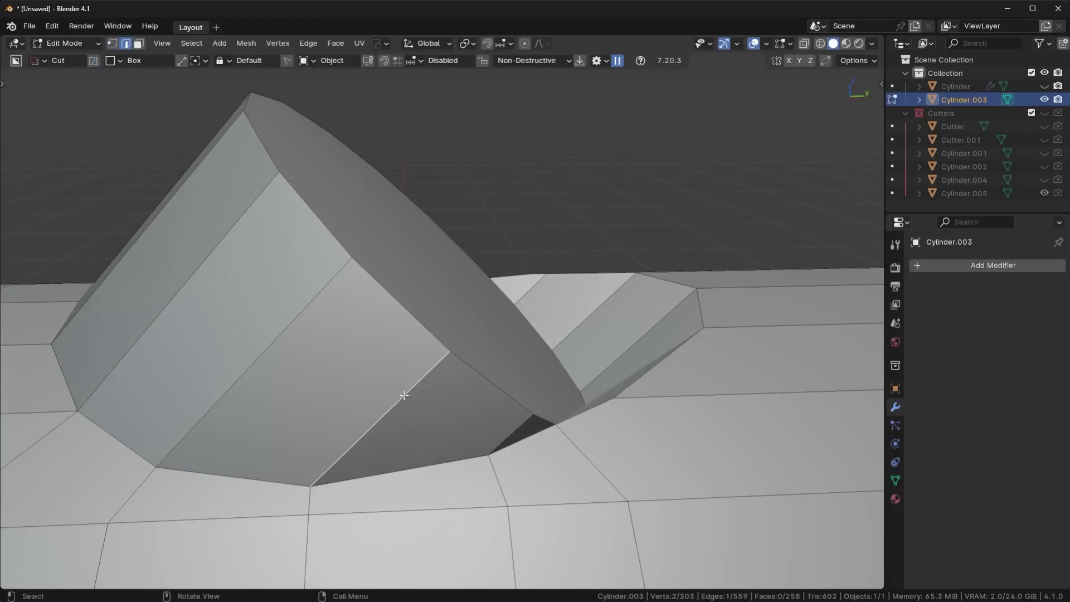
# Subdivide the selected side edge of the branch and slide the new vertex toward the rim by a factor of 0.511.
pyautogui.hotkey('ctrl', 'e')
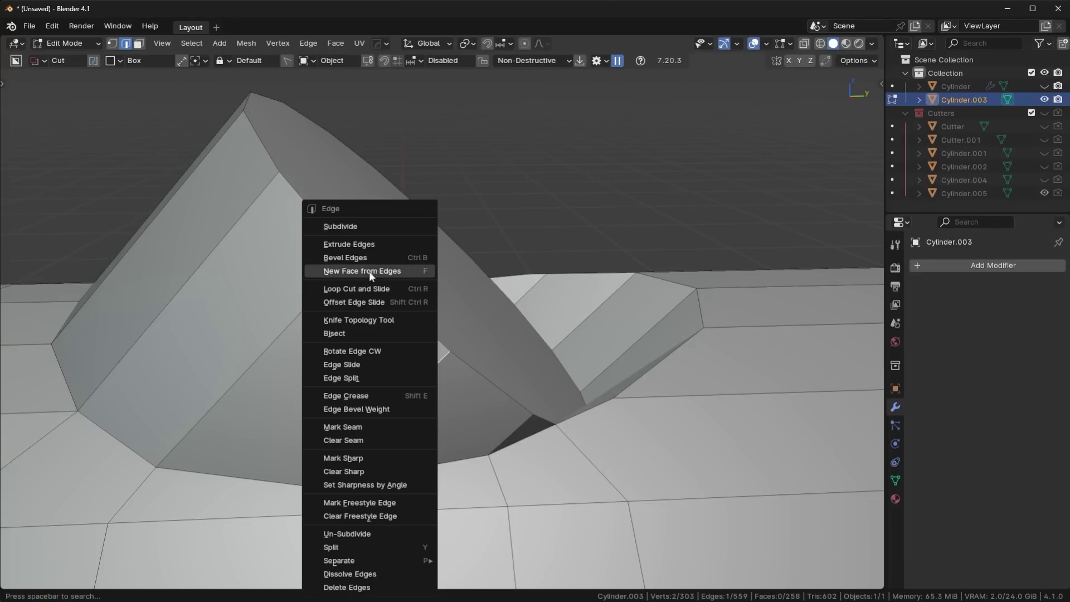
pyautogui.click(368, 229)
pyautogui.press('1')
pyautogui.click(380, 418)
pyautogui.hotkey('shift', 'v')
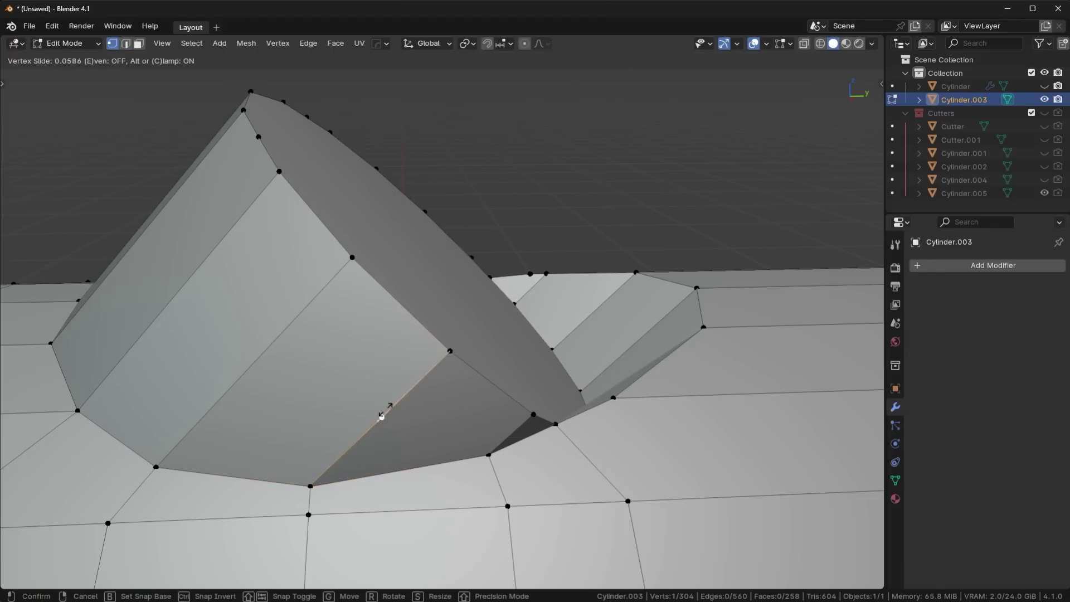
pyautogui.click(414, 385)
pyautogui.hotkey('ctrl', 'r')
pyautogui.click(319, 305)
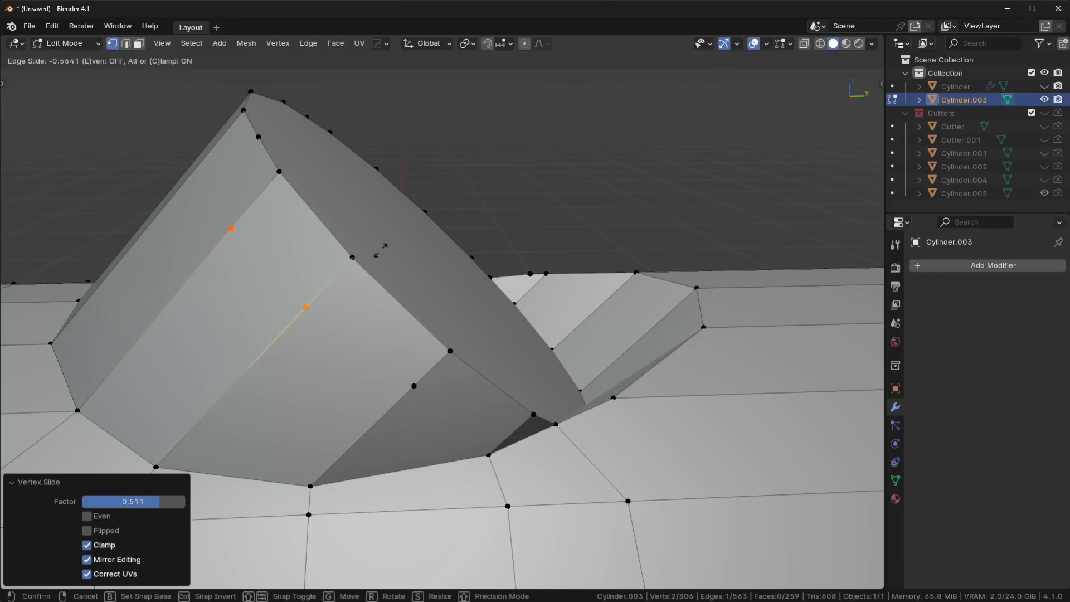
pyautogui.rightClick(393, 240)
pyautogui.hotkey('ctrl', 'z')
# Symmetrize the mesh across X in the + to - direction.
pyautogui.scroll(-3, 423, 296)
pyautogui.moveTo(423, 295); pyautogui.dragTo(337, 380, button='middle')
pyautogui.hotkey('alt', 'x')
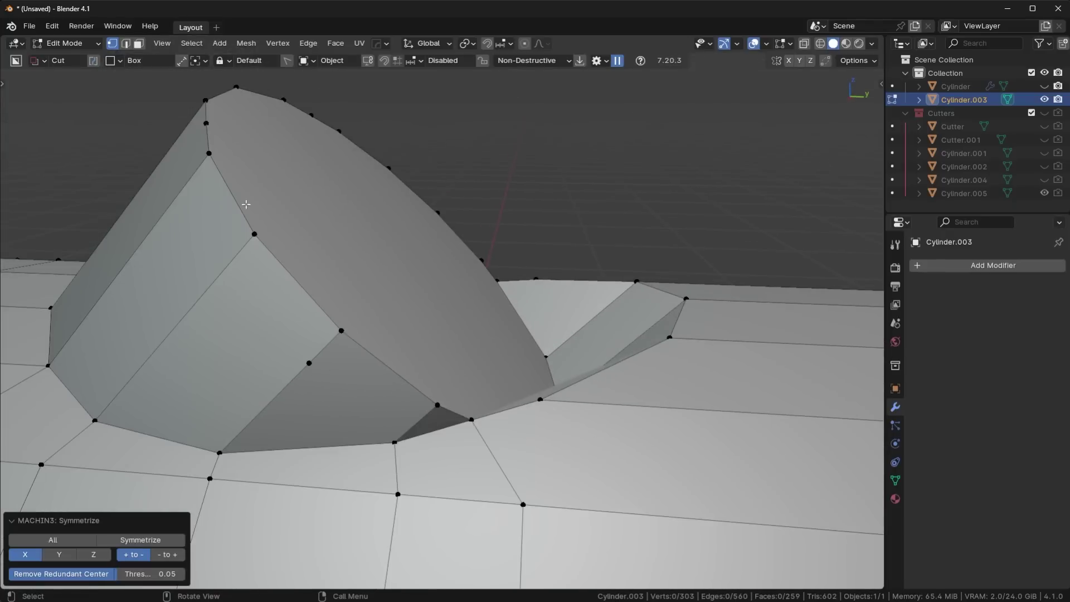
# Dissolve the superfluous vertices on the slanted rim at the back of the branch.
pyautogui.moveTo(268, 247); pyautogui.dragTo(456, 238, button='middle')
pyautogui.hotkey('ctrl', 'r')
pyautogui.rightClick(335, 299)
pyautogui.click(341, 378)
pyautogui.hotkey('ctrl', 'x')
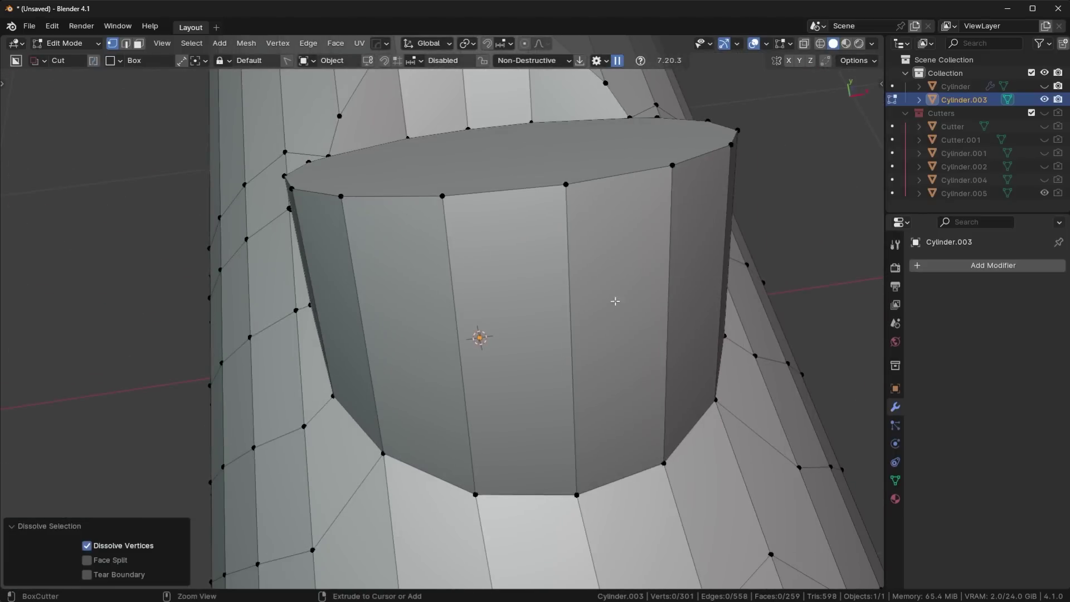
# Add a loop cut around the branch, slid about -0.652 toward the rim, and connect its end vertex to the subdivided edge's vertex.
pyautogui.moveTo(615, 301); pyautogui.dragTo(524, 269, button='middle')
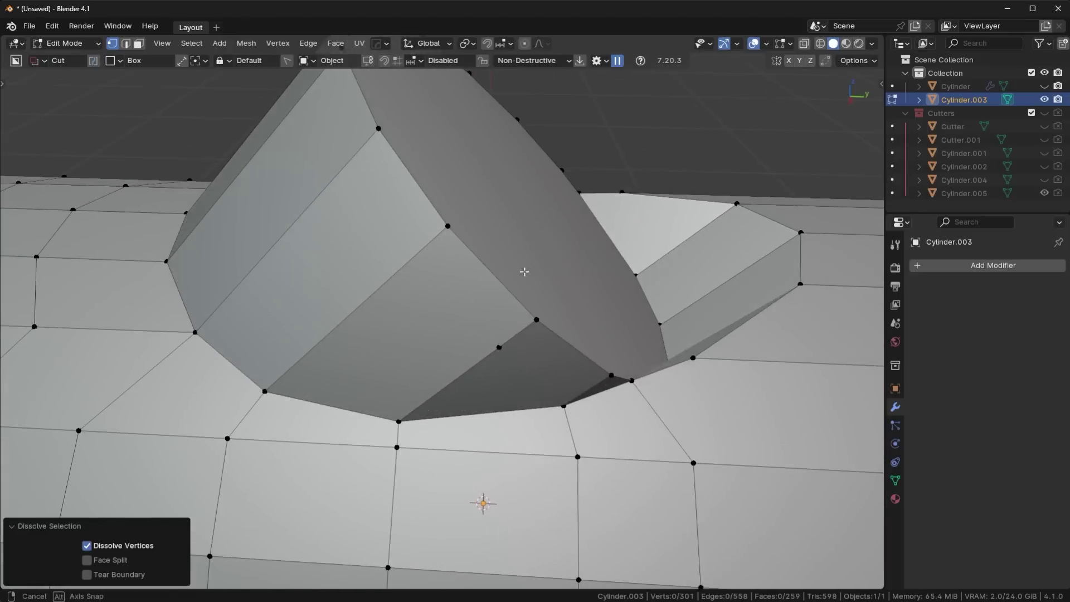
pyautogui.hotkey('ctrl', 'r')
pyautogui.click(440, 262)
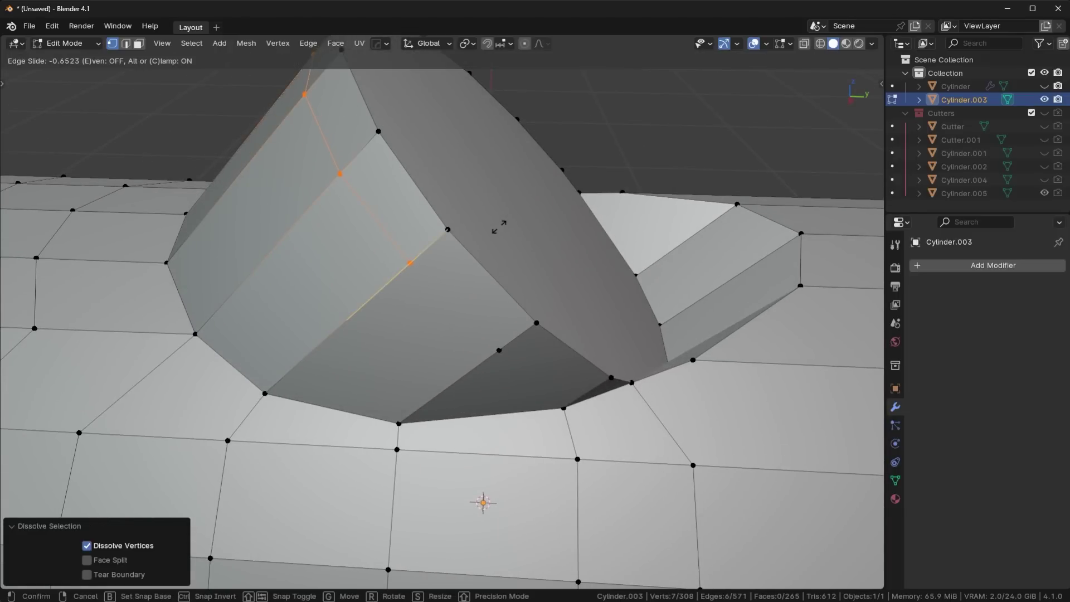
pyautogui.click(499, 228)
pyautogui.click(418, 269)
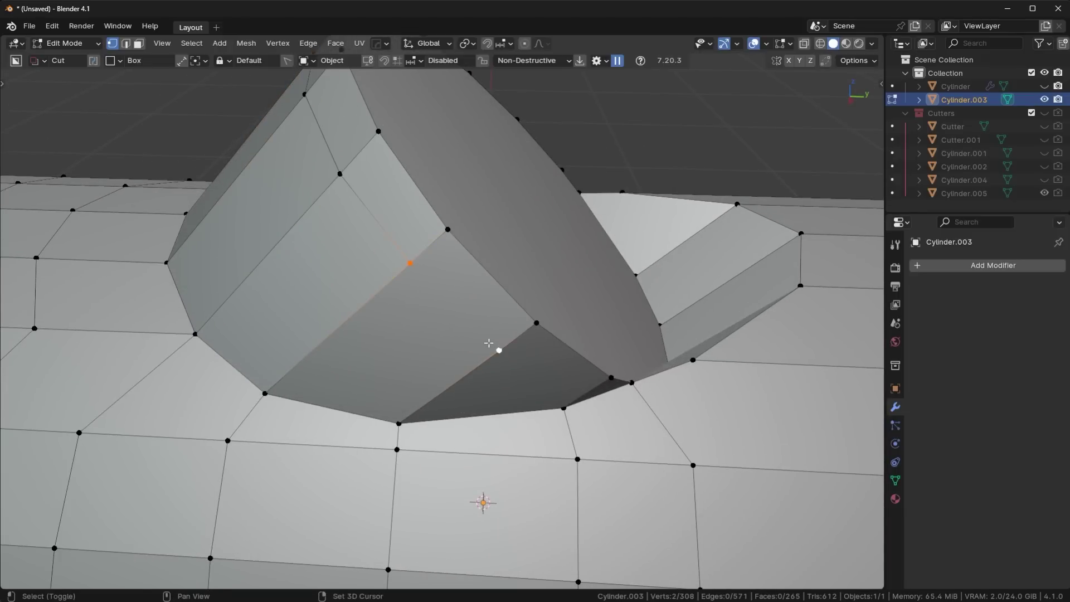
pyautogui.press('j')
# Subdivide the short edge at the branch's lower corner, connect its midpoint to the loop's end vertex, and slide it by 0.229.
pyautogui.moveTo(488, 343); pyautogui.dragTo(234, 201, button='middle')
pyautogui.moveTo(496, 391); pyautogui.dragTo(543, 340, button='middle')
pyautogui.scroll(6, 556, 354)
pyautogui.moveTo(472, 269); pyautogui.dragTo(454, 257, button='middle')
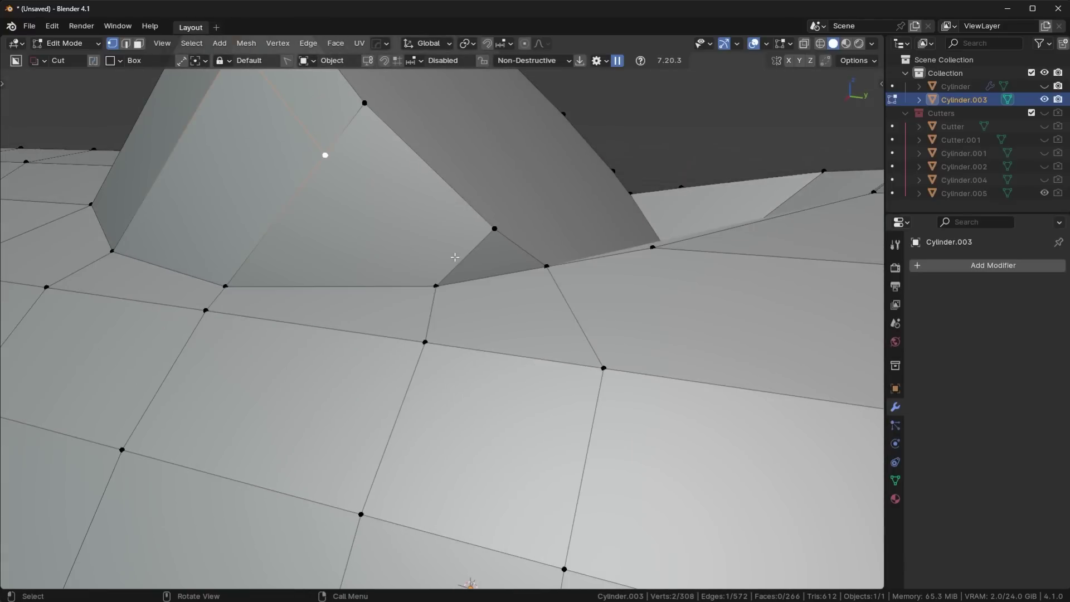
pyautogui.press('2')
pyautogui.click(466, 259)
pyautogui.rightClick(470, 245)
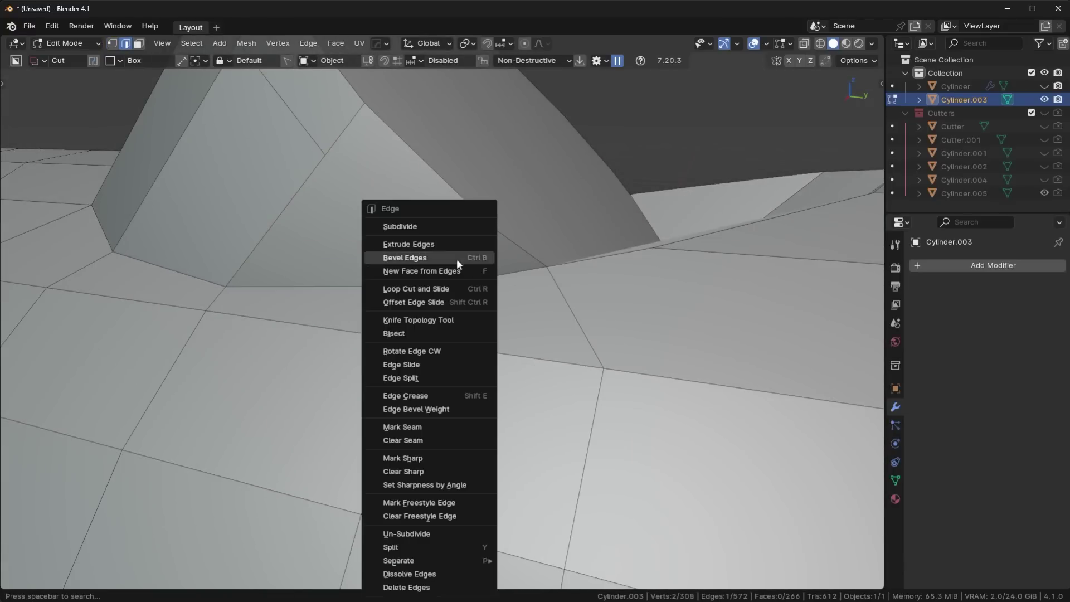
pyautogui.click(456, 228)
pyautogui.press('1')
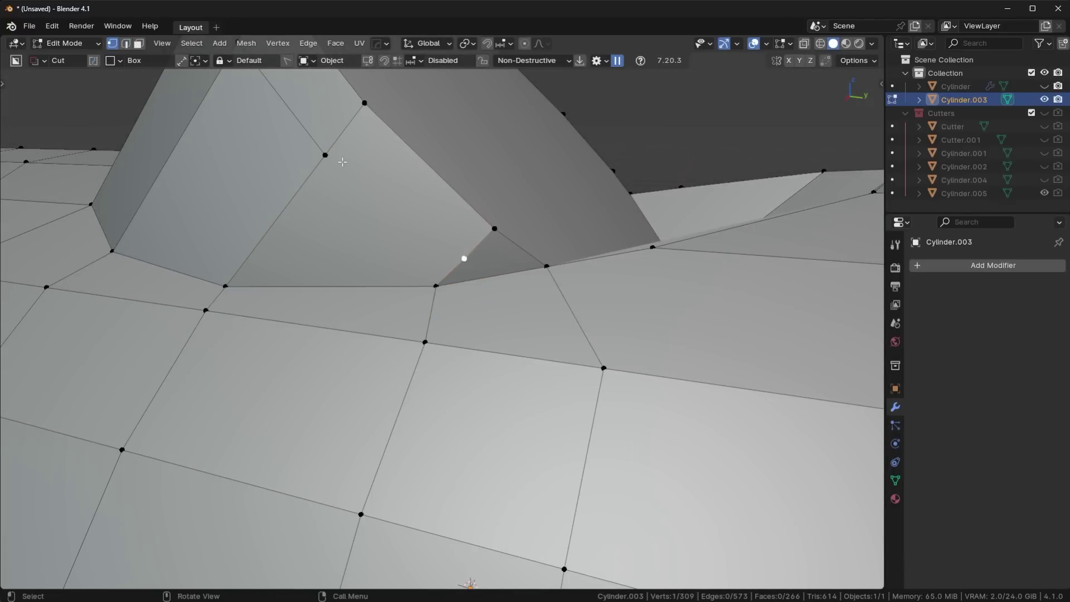
pyautogui.hotkey('shift', 'v')
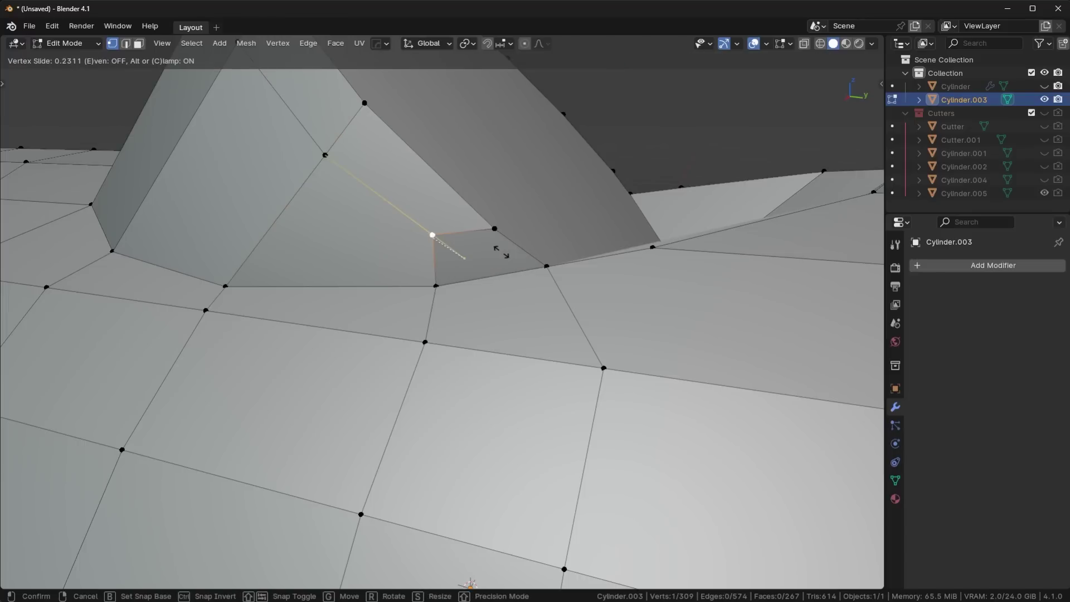
pyautogui.click(505, 253)
# Slide the corner vertex away from the rim by a factor of -0.469 with clamping turned off.
pyautogui.moveTo(458, 318); pyautogui.dragTo(538, 315, button='middle')
pyautogui.hotkey('shift', 'v')
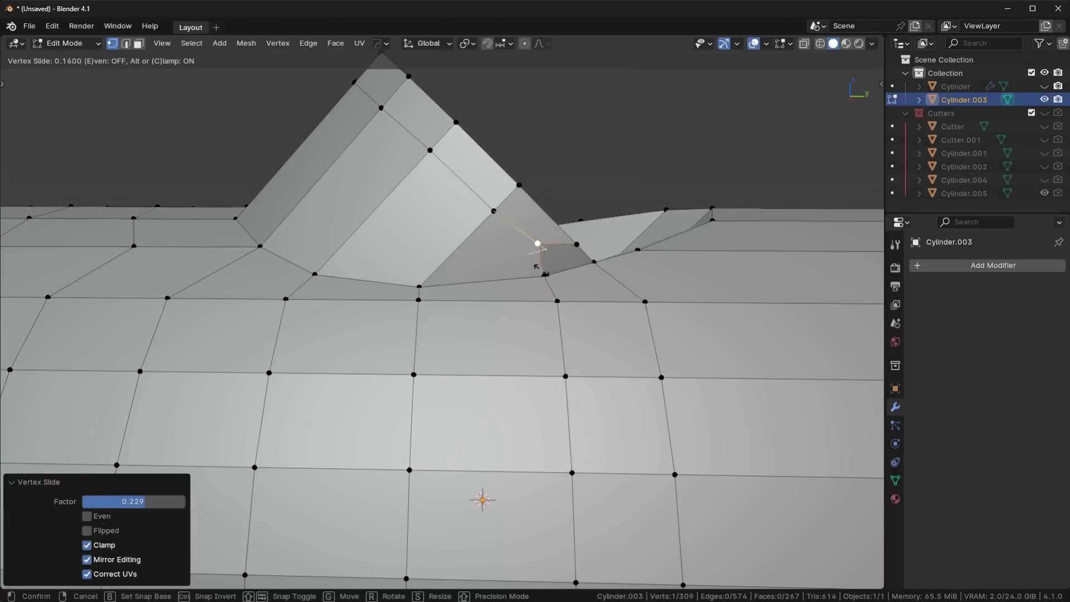
pyautogui.press('Escape')
pyautogui.scroll(2, 580, 239)
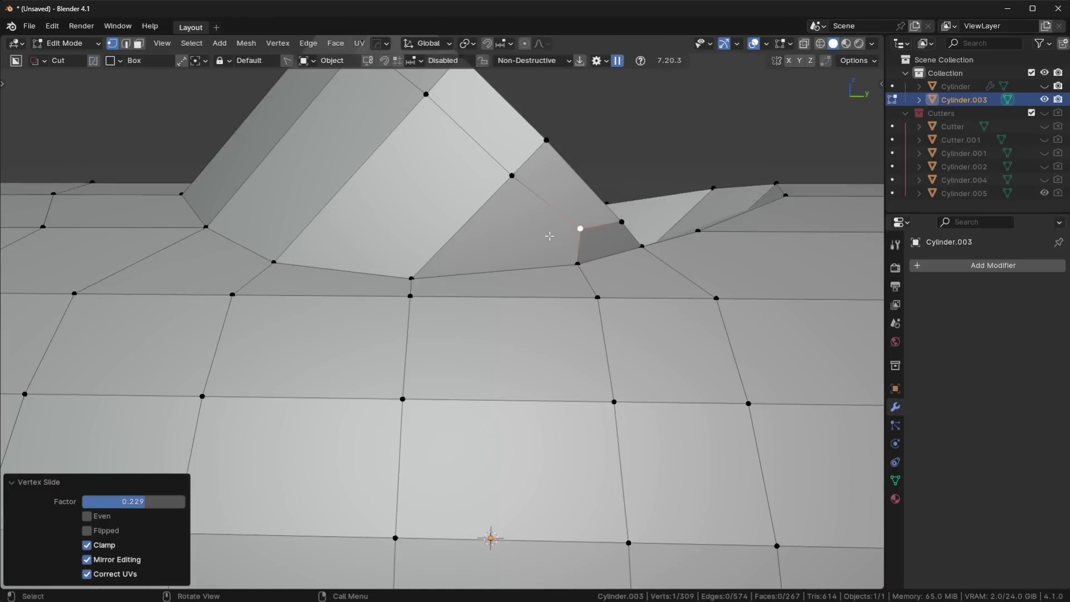
pyautogui.hotkey('shift', 'v')
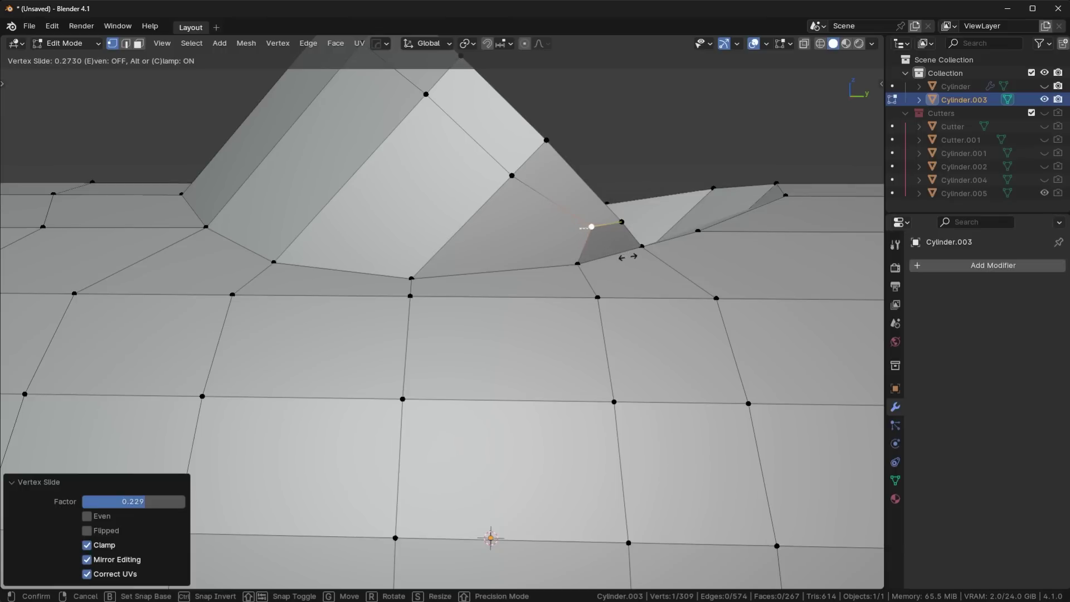
pyautogui.press('c')
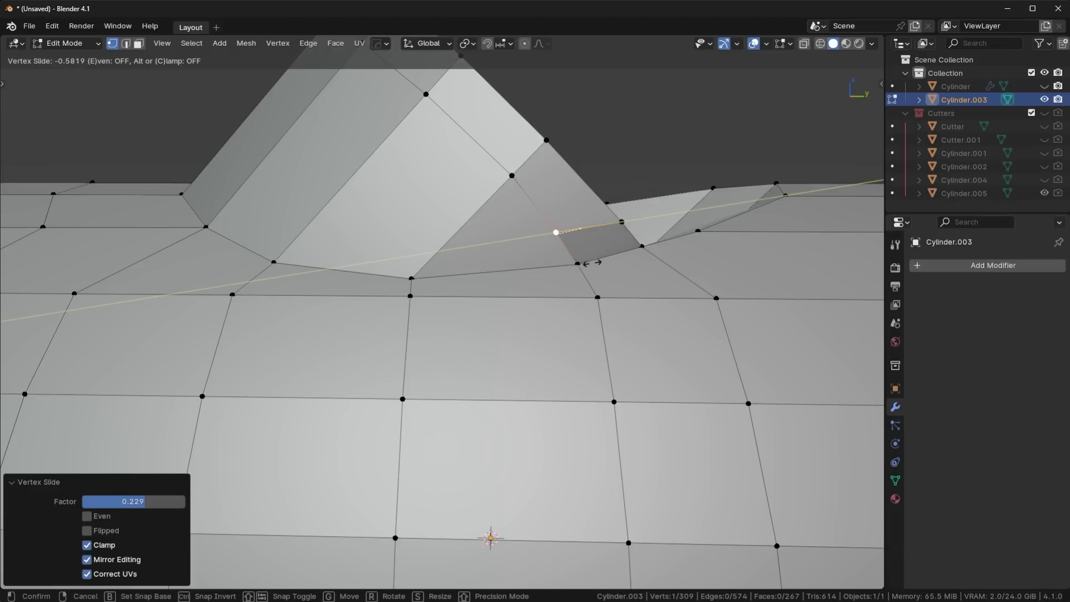
pyautogui.click(596, 264)
pyautogui.moveTo(596, 264); pyautogui.dragTo(444, 346, button='middle')
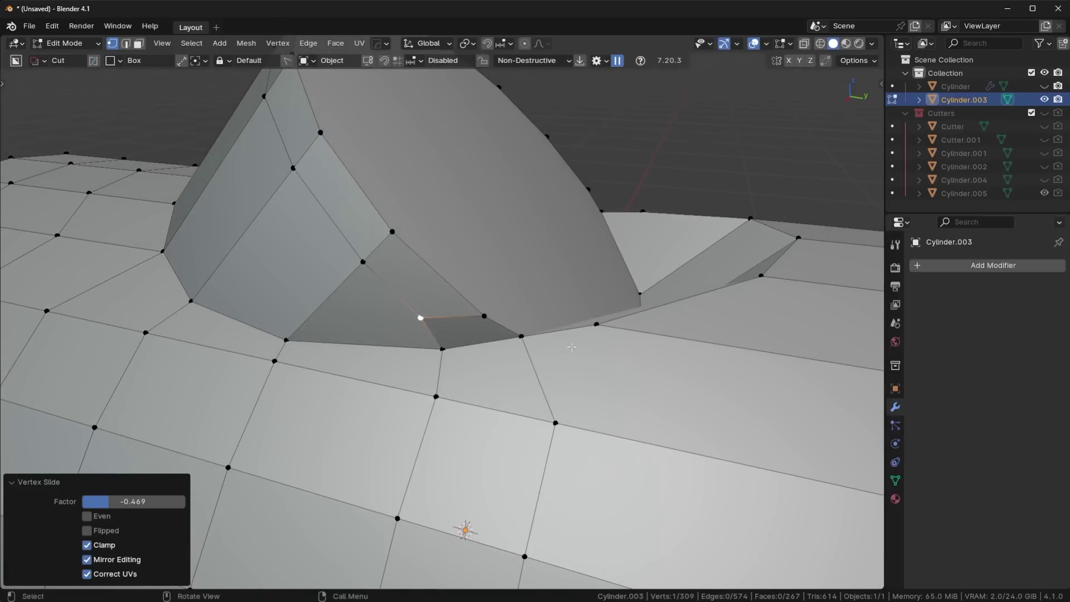
# Try merging the nearly coincident vertices at the pointed corner of the branch junction at their center.
pyautogui.hotkey('ctrl', 'r')
pyautogui.rightClick(502, 334)
pyautogui.click(521, 336)
pyautogui.press('g')
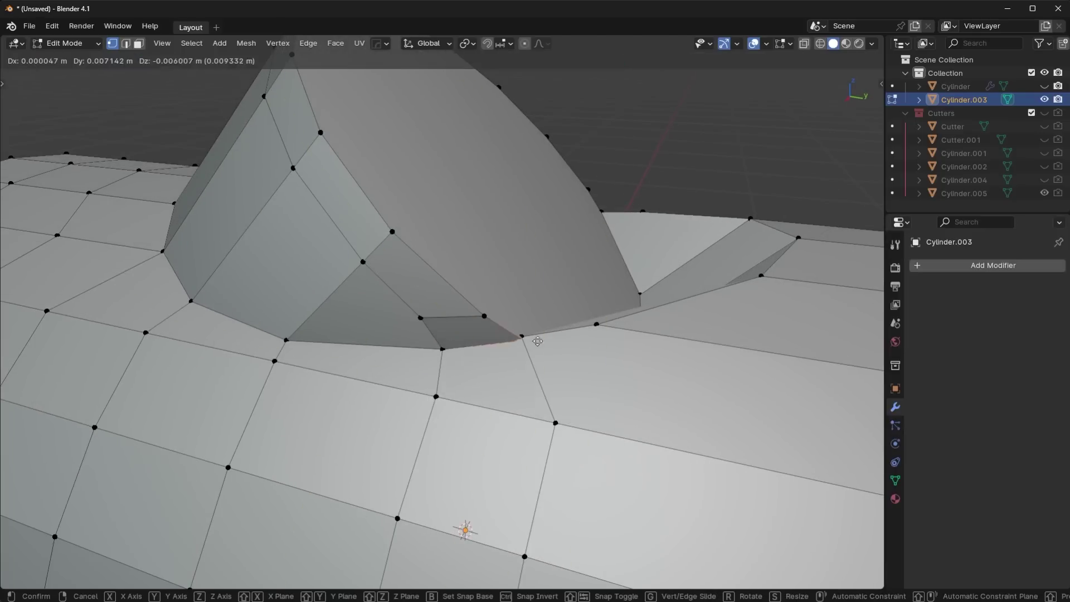
pyautogui.rightClick(538, 341)
pyautogui.moveTo(537, 341); pyautogui.dragTo(521, 397, button='middle')
pyautogui.scroll(8, 526, 401)
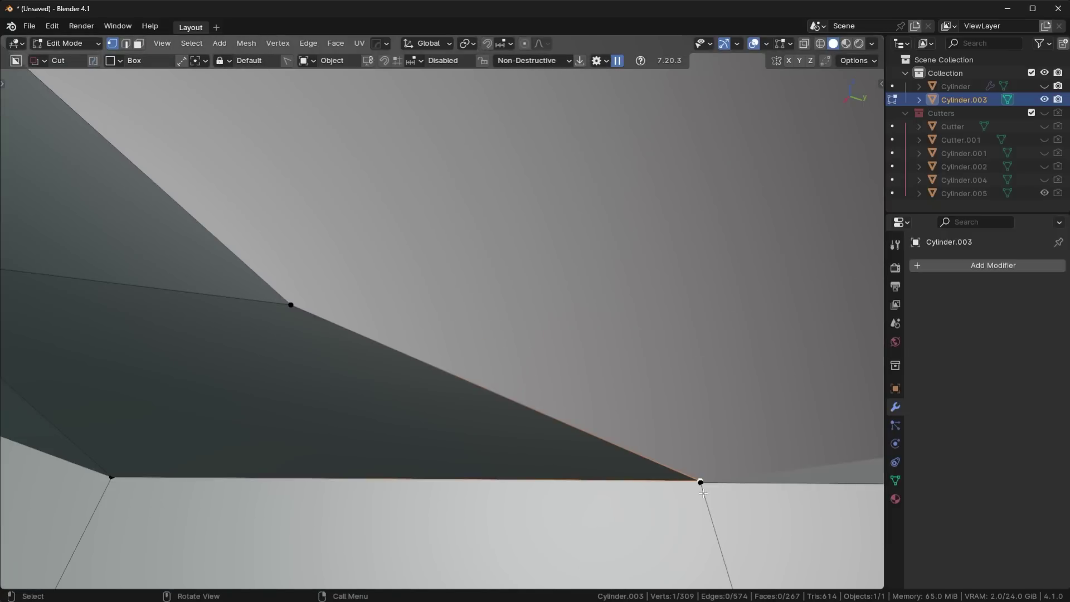
pyautogui.hotkey('shift', '1')
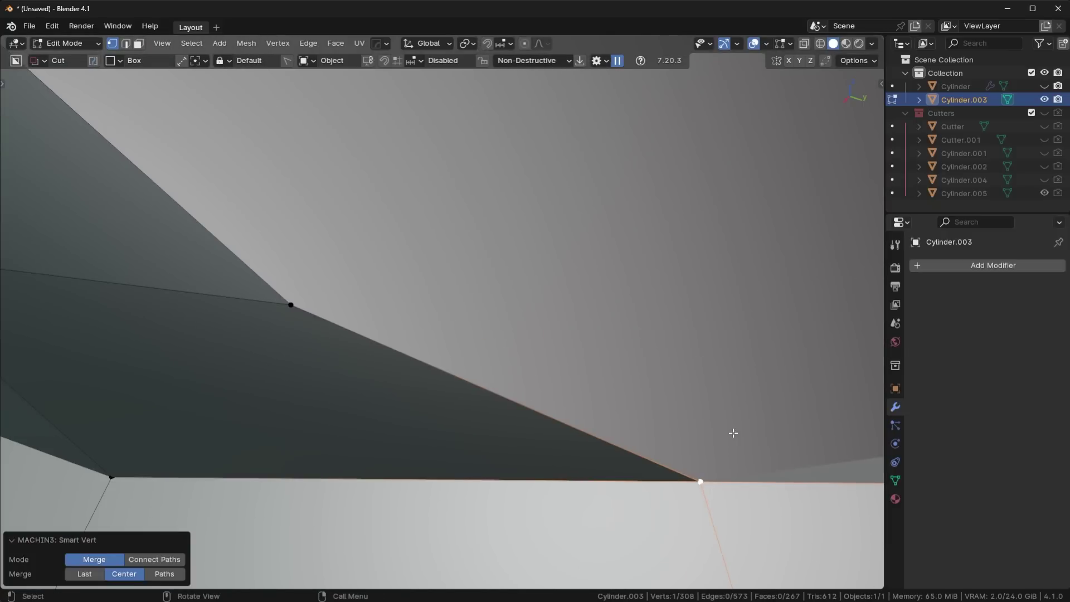
pyautogui.scroll(-5, 669, 435)
pyautogui.moveTo(457, 330); pyautogui.dragTo(476, 317, button='middle')
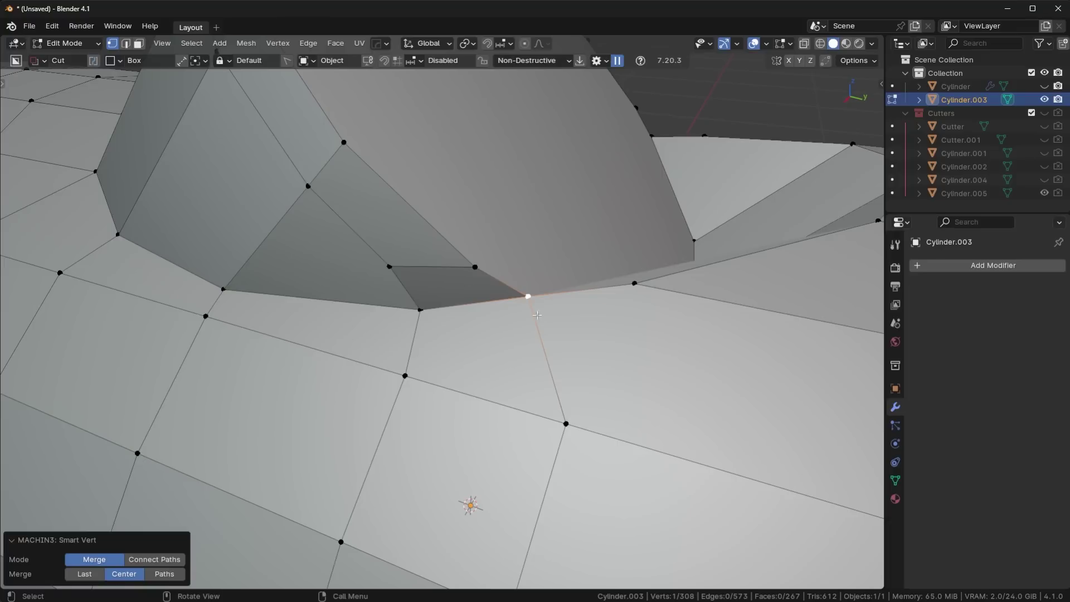
pyautogui.moveTo(537, 315); pyautogui.dragTo(494, 315, button='middle')
pyautogui.hotkey('ctrl', 'z')
# Merge the two overlapping vertices at the junction's pointed corner at their center with Smart Vert.
pyautogui.moveTo(588, 269); pyautogui.dragTo(554, 268, button='middle')
pyautogui.scroll(5, 552, 312)
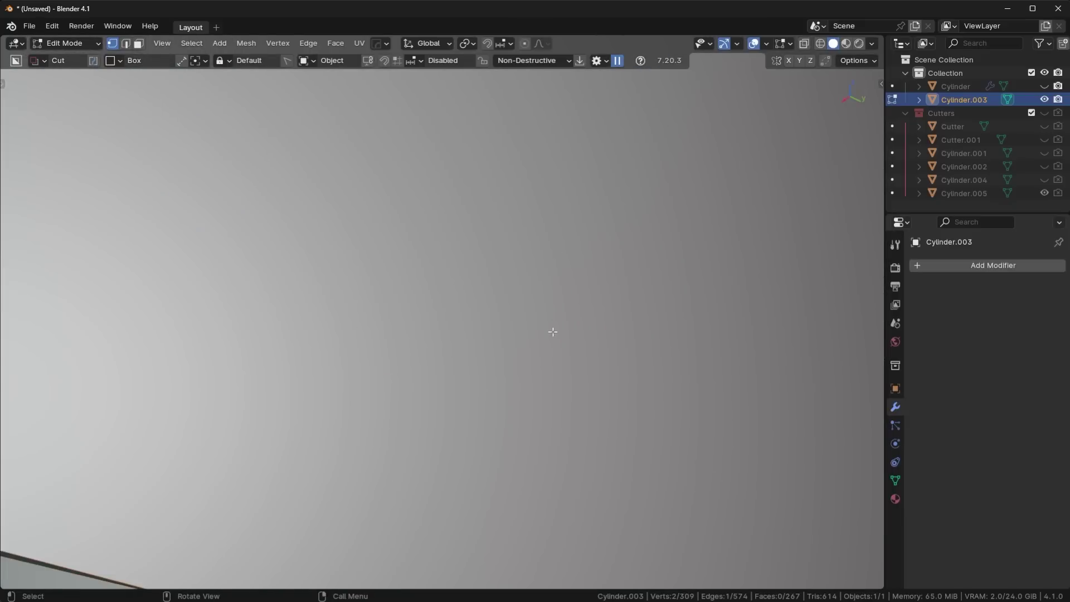
pyautogui.scroll(-3, 552, 332)
pyautogui.hotkey('ctrl', 'z')
pyautogui.hotkey('shift', '1')
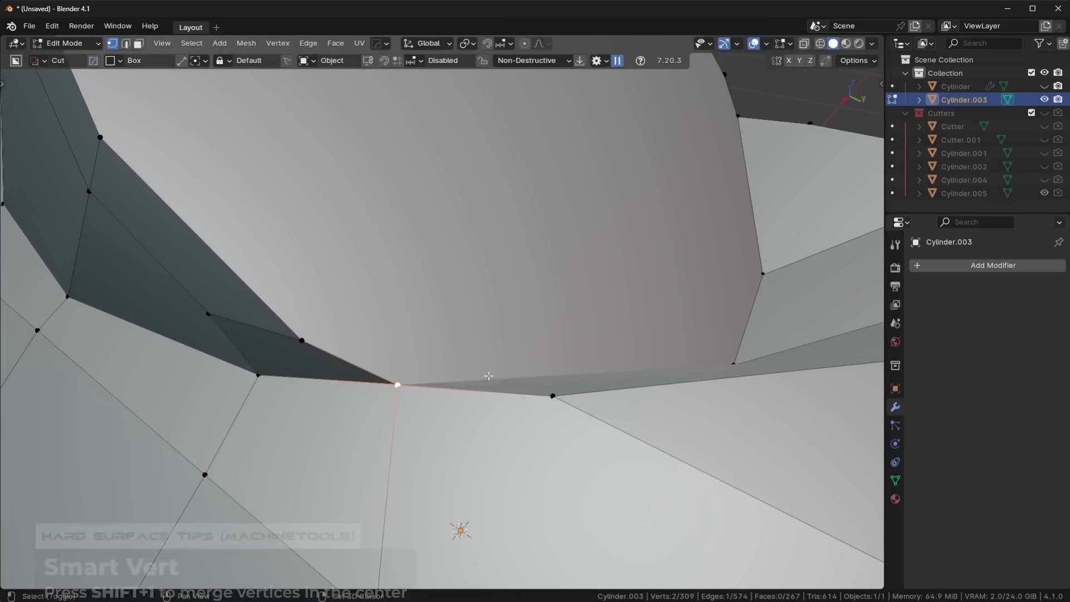
pyautogui.press('m')
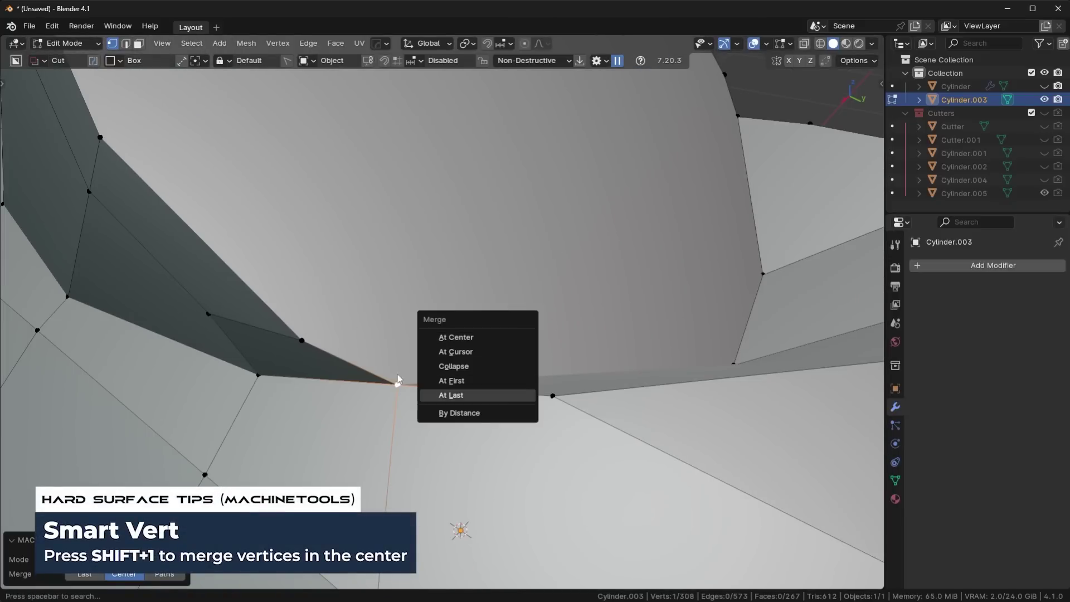
# Dissolve the short edge crossing the branch's corner faces, including its end vertices.
pyautogui.scroll(-6, 608, 303)
pyautogui.moveTo(608, 303); pyautogui.dragTo(496, 259, button='middle')
pyautogui.scroll(3, 537, 261)
pyautogui.press('2')
pyautogui.click(389, 159)
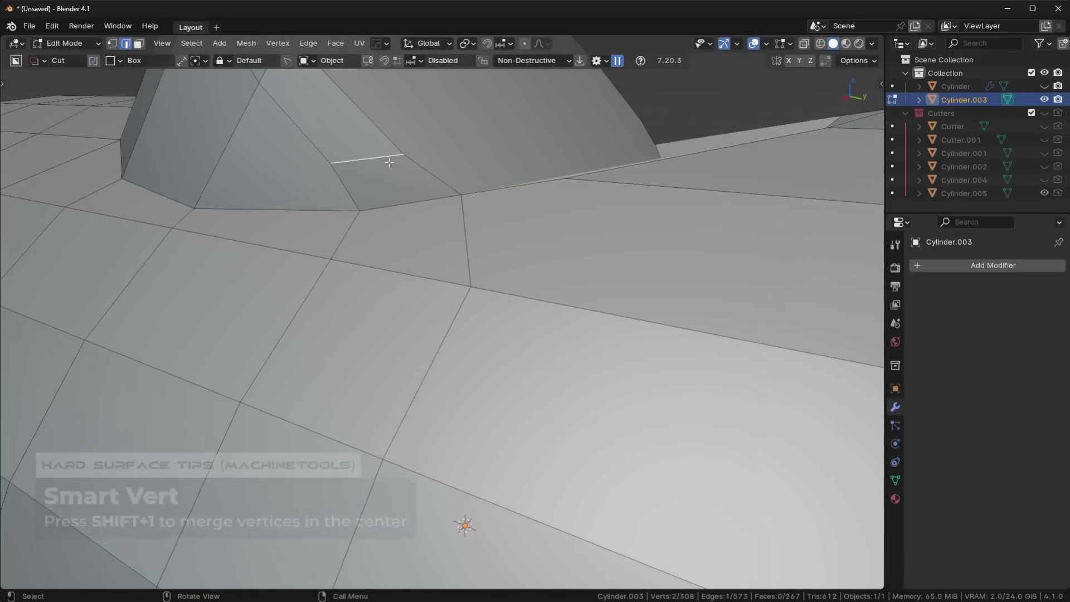
pyautogui.hotkey('ctrl', 'x')
pyautogui.keyDown('shift'); pyautogui.moveTo(449, 176); pyautogui.dragTo(567, 311, button='middle'); pyautogui.keyUp('shift')
pyautogui.scroll(-3, 523, 272)
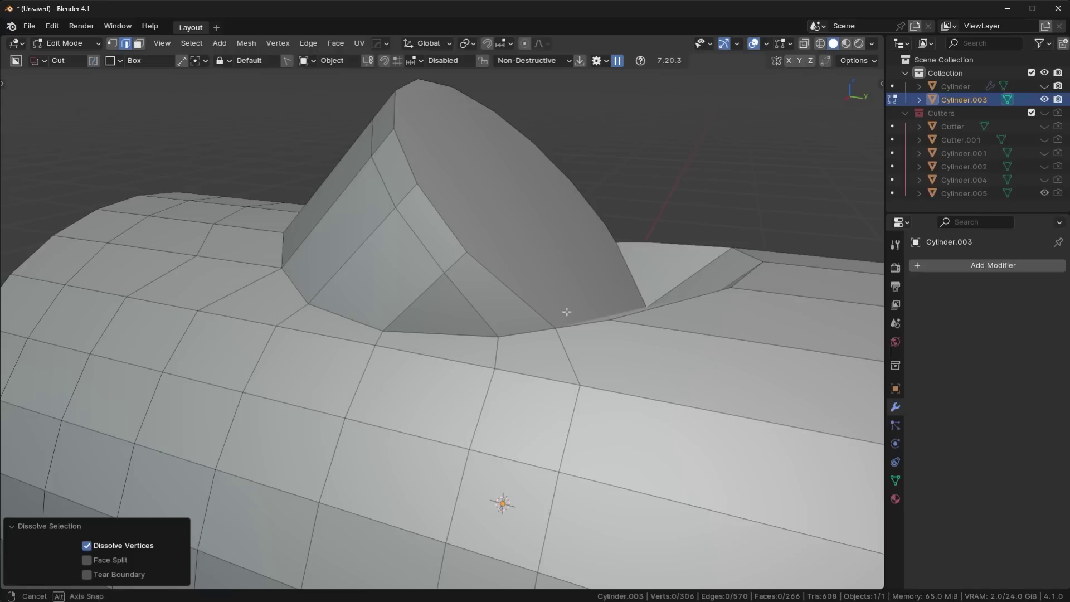
pyautogui.hotkey('ctrl', 'z')
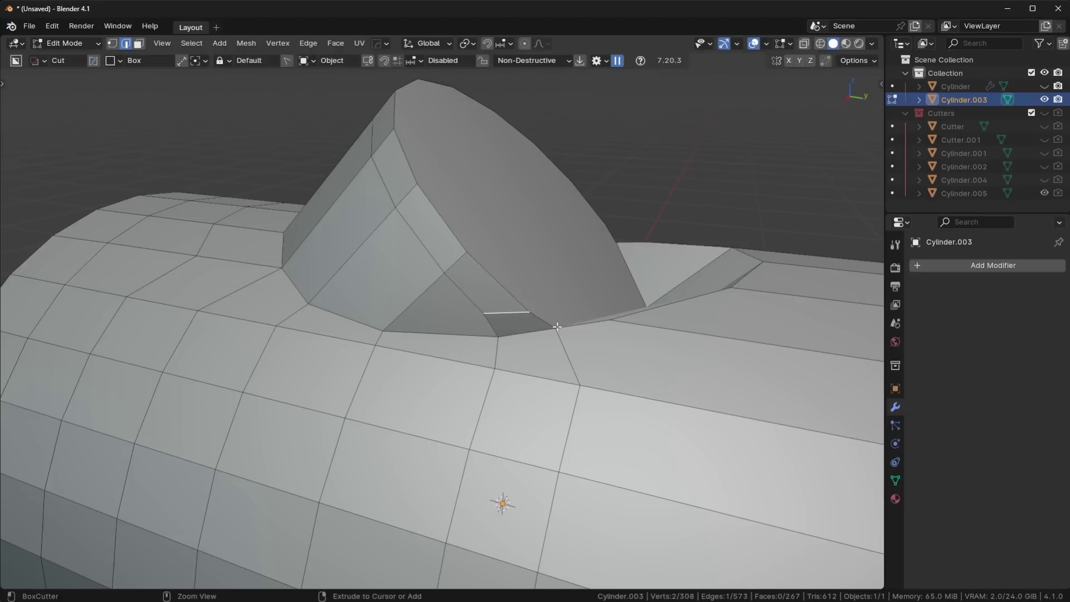
pyautogui.hotkey('ctrl', 'x')
pyautogui.press('1')
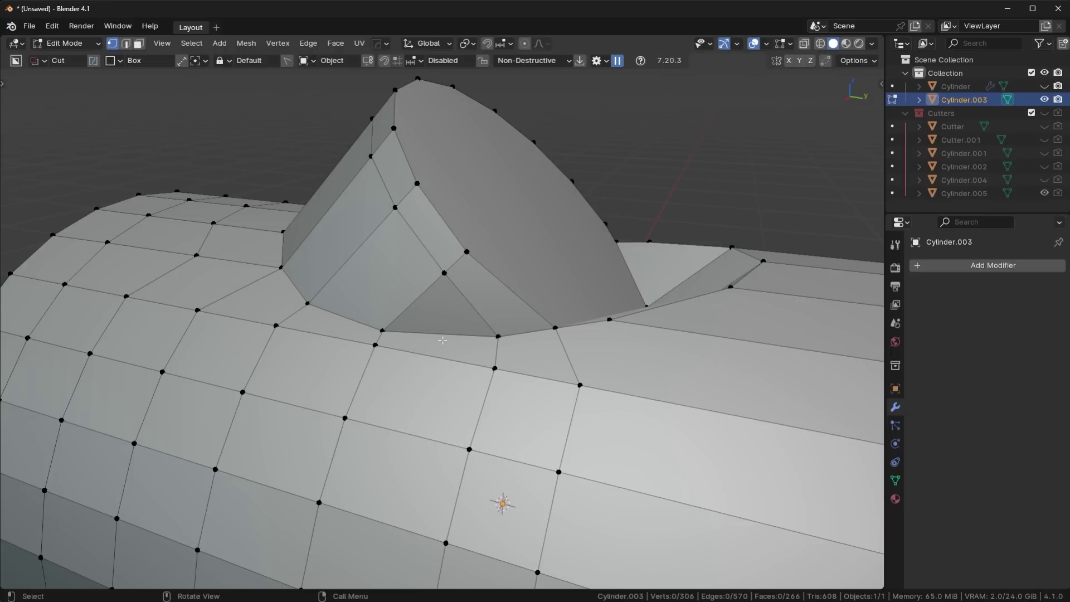
# Add a centered loop cut around the branch between the existing loop and its base.
pyautogui.moveTo(433, 320); pyautogui.dragTo(429, 268, button='middle')
pyautogui.hotkey('ctrl', 'r')
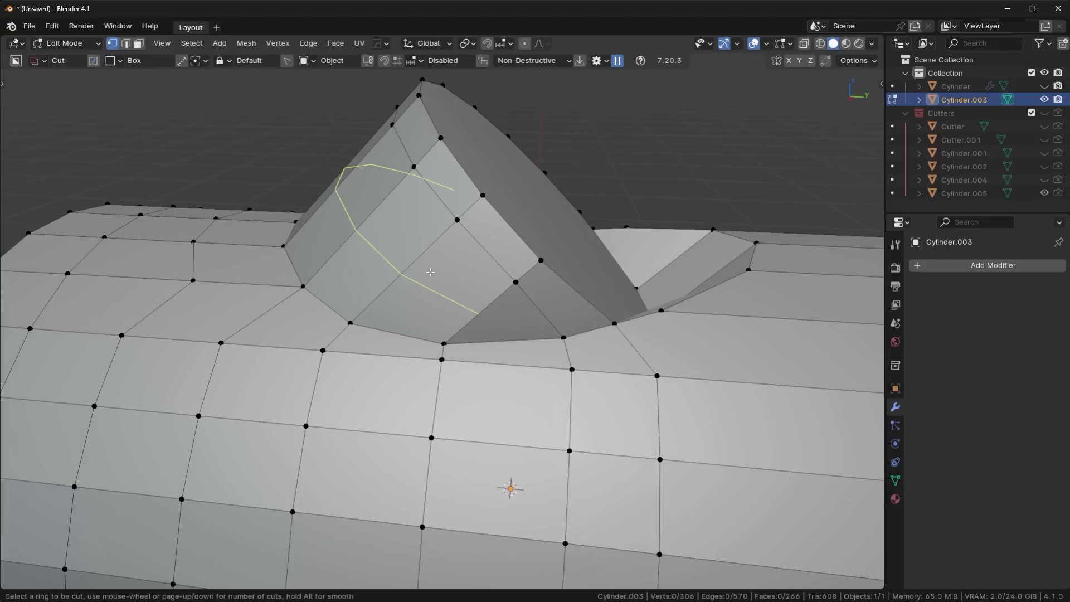
pyautogui.click(429, 267)
pyautogui.click(430, 267)
# Slide the new loop cut's end vertex toward the base, then symmetrize the mesh across X from + to -.
pyautogui.click(481, 312)
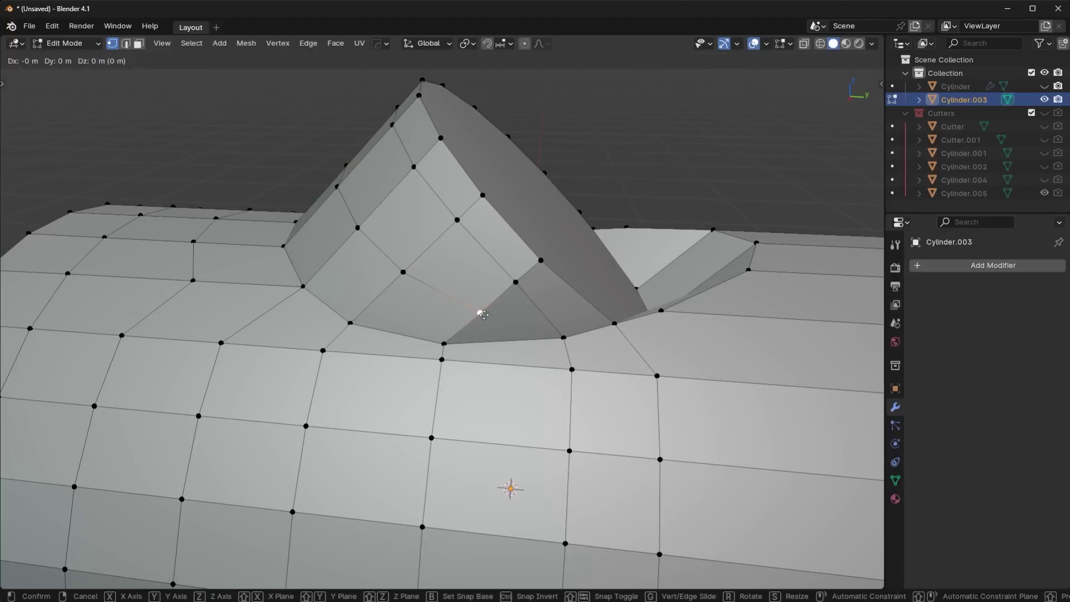
pyautogui.hotkey('shift', 'v')
pyautogui.click(479, 323)
pyautogui.moveTo(478, 324); pyautogui.dragTo(477, 251, button='middle')
pyautogui.hotkey('alt', 'x')
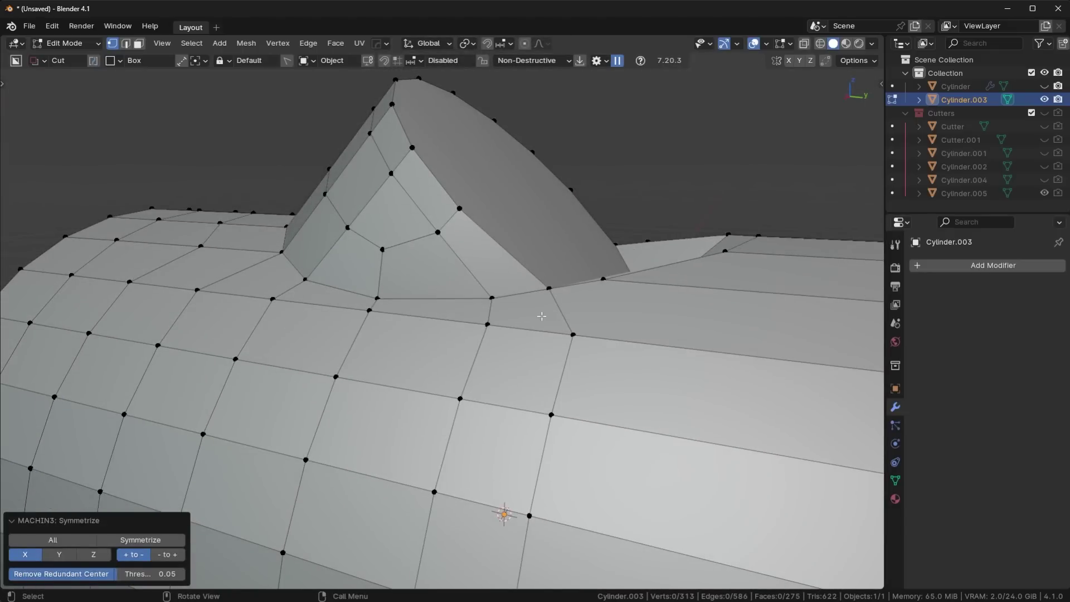
# Slide the main cylinder's vertex below the branch away from the junction, and its neighbor toward the cap side by a factor of 0.048.
pyautogui.moveTo(542, 316); pyautogui.dragTo(590, 350, button='middle')
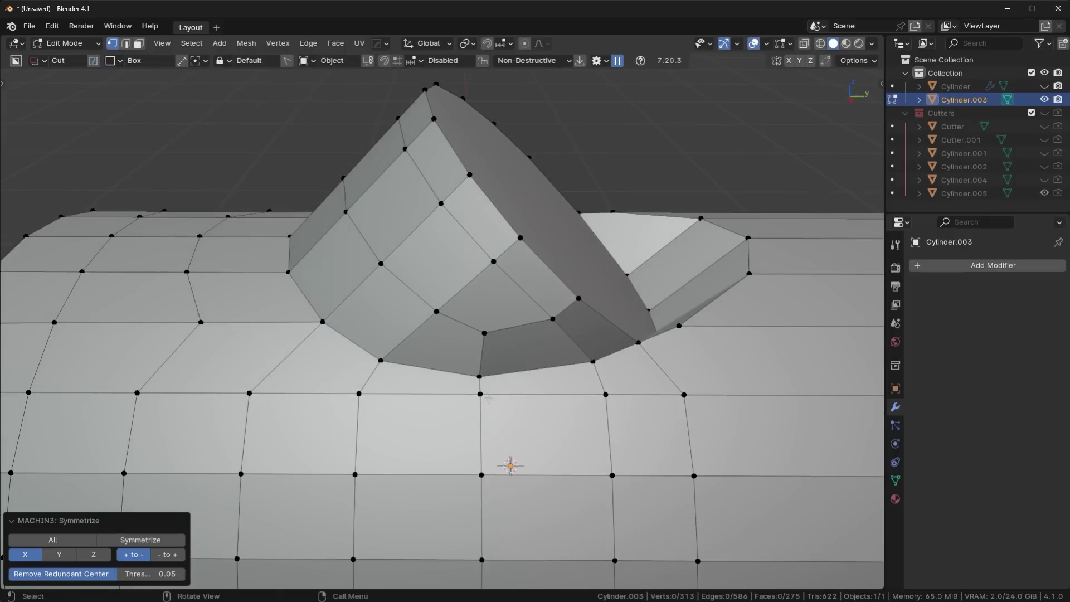
pyautogui.click(481, 394)
pyautogui.hotkey('shift', 'v')
pyautogui.click(359, 394)
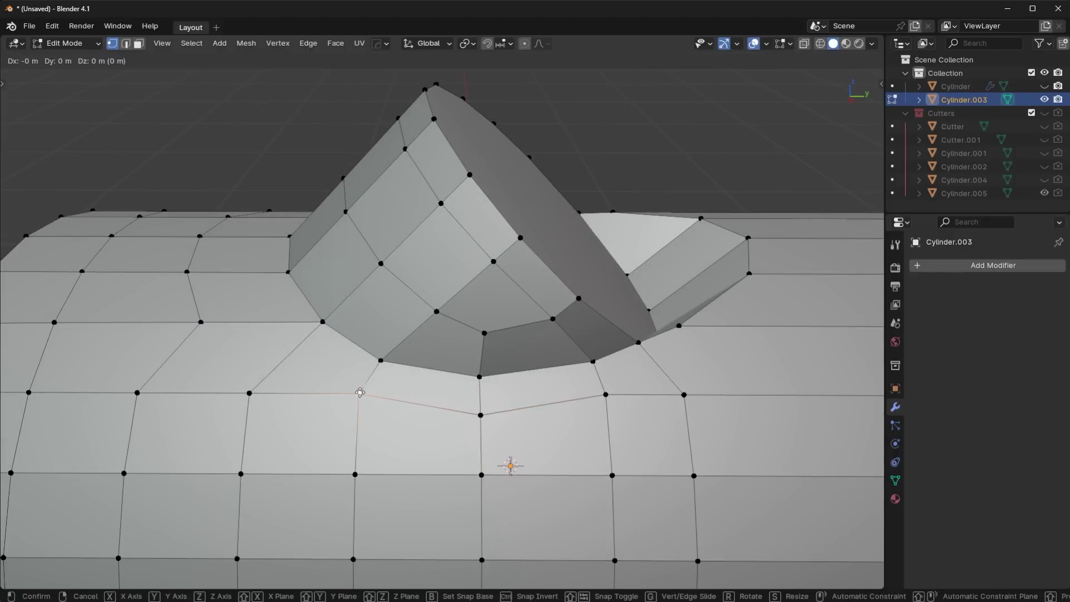
pyautogui.hotkey('shift', 'v')
pyautogui.click(359, 397)
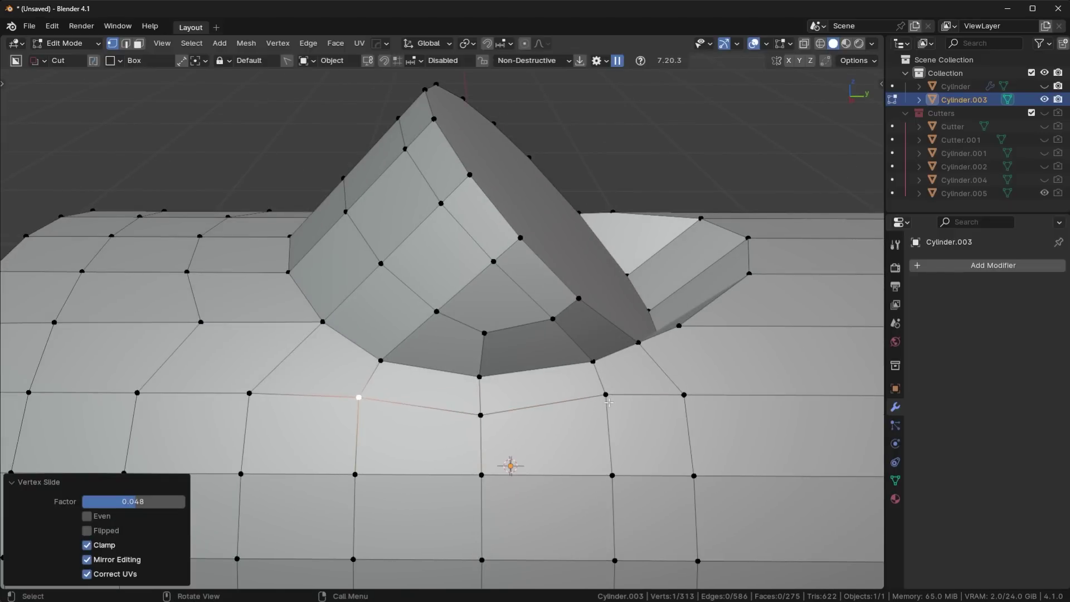
# Slide the opposite neighboring vertex below the branch away from the junction by a factor of 0.098, then symmetrize across X from + to -.
pyautogui.click(608, 400)
pyautogui.hotkey('shift', 'v')
pyautogui.click(607, 402)
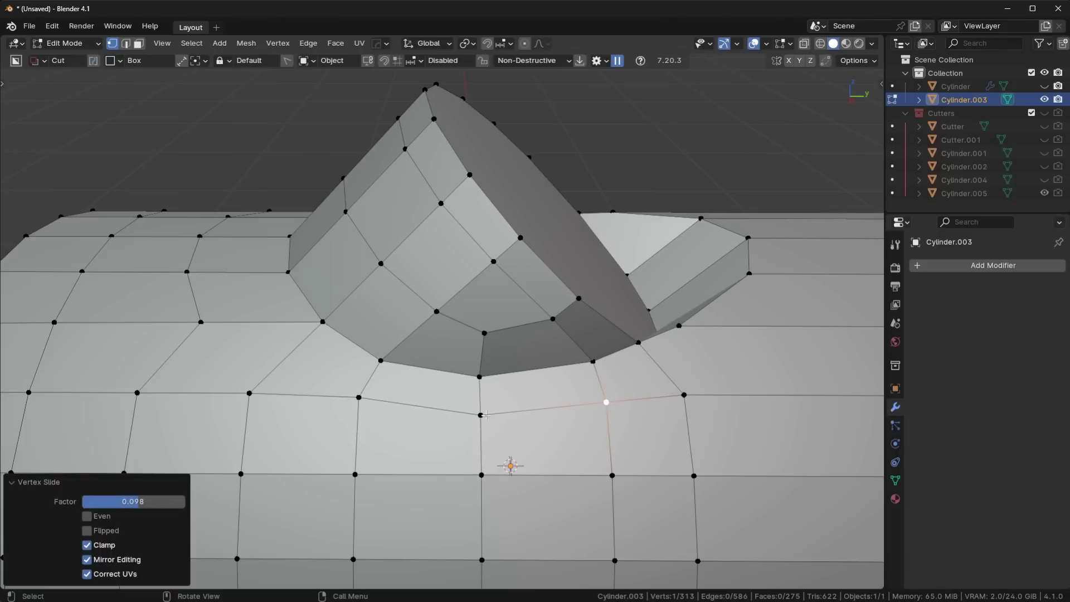
pyautogui.moveTo(449, 316); pyautogui.dragTo(600, 261, button='middle')
pyautogui.hotkey('alt', 'x')
# Add a single loop cut around the main cylinder's uncut section beside the junction with a factor of -0.645.
pyautogui.hotkey('ctrl', 'r')
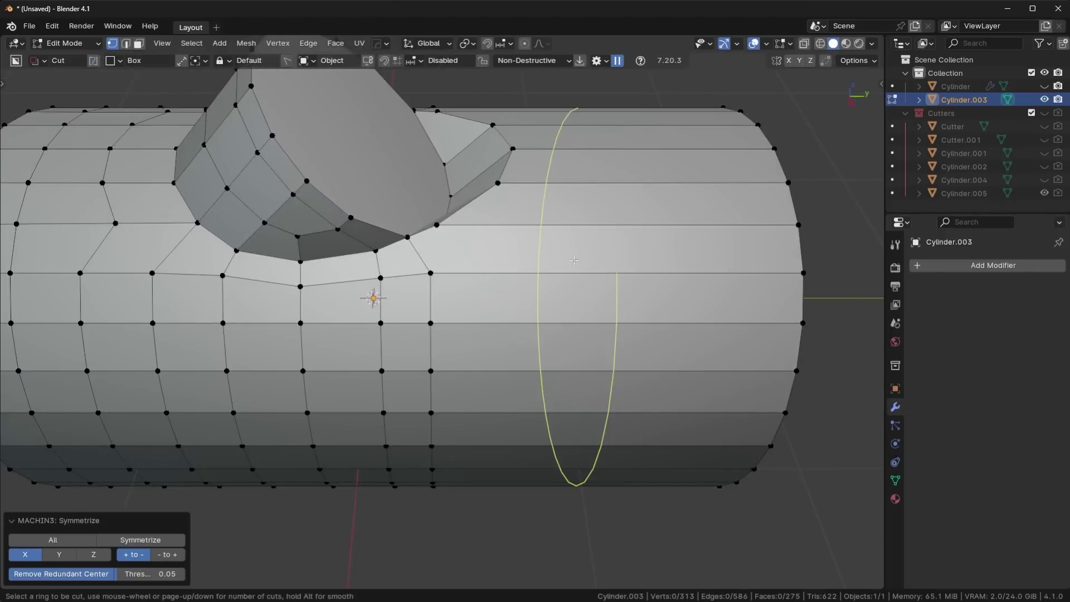
pyautogui.click(563, 268)
pyautogui.click(463, 273)
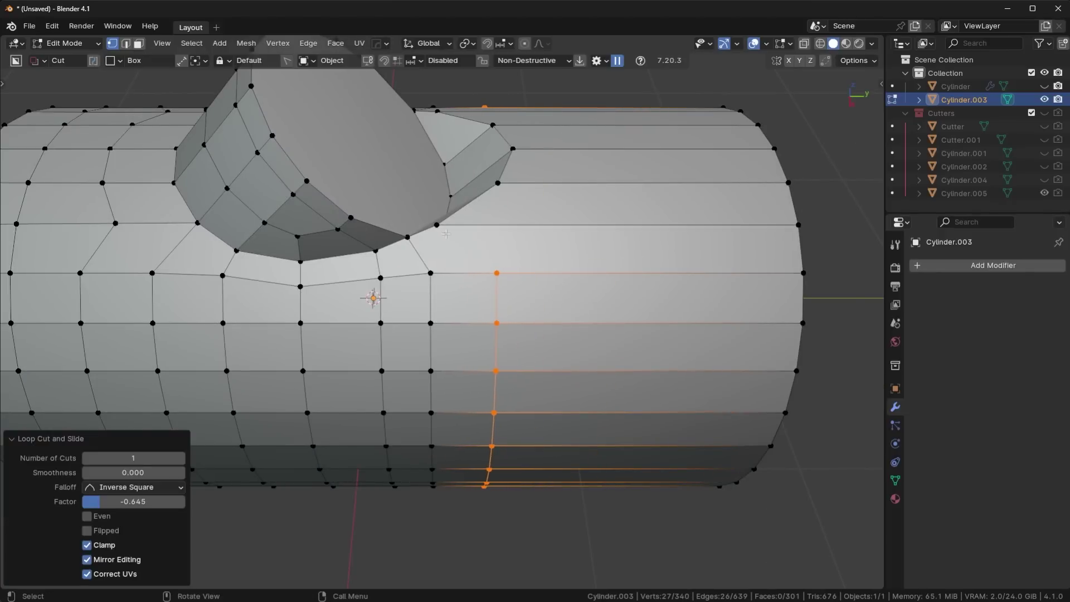
# Connect the new loop's end vertex to the adjacent junction vertex, then symmetrize the mesh across X from + to -.
pyautogui.click(436, 225)
pyautogui.press('j')
pyautogui.moveTo(505, 269); pyautogui.dragTo(385, 312, button='middle')
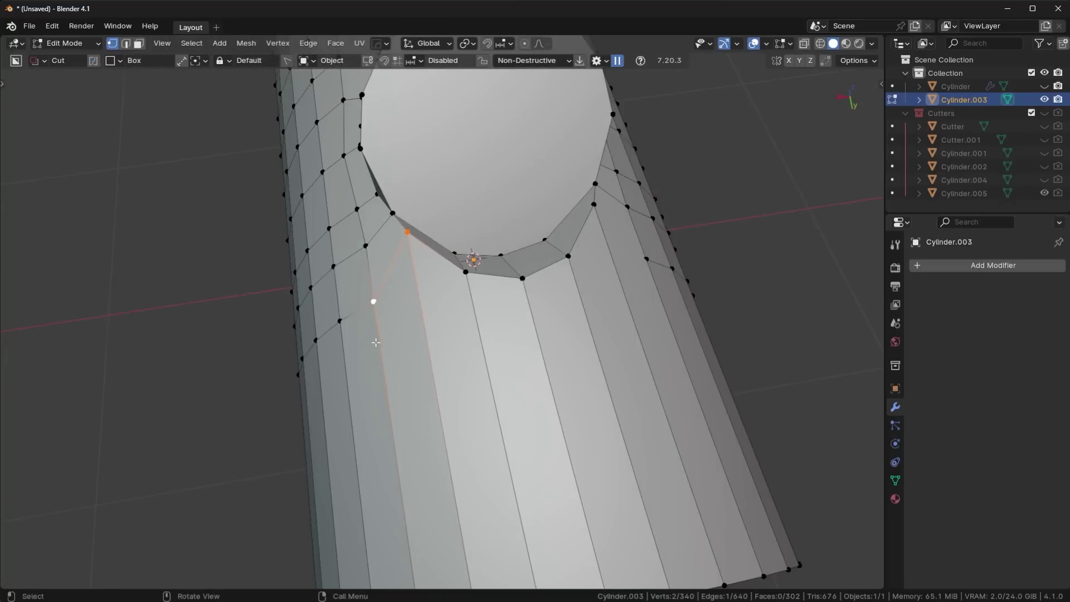
pyautogui.hotkey('alt', 'x')
pyautogui.moveTo(529, 295); pyautogui.dragTo(672, 265, button='middle')
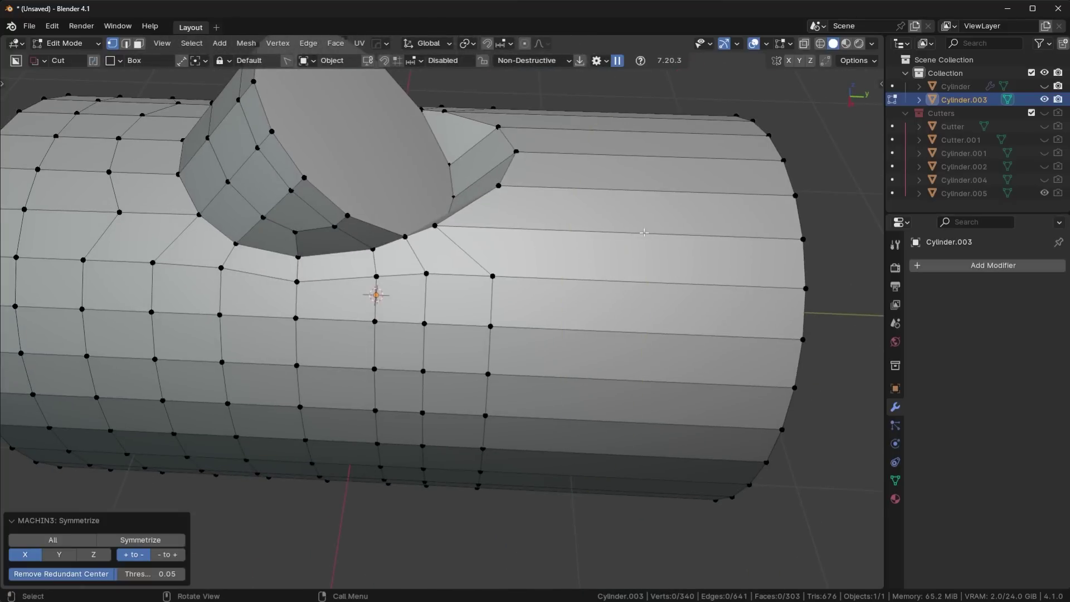
pyautogui.moveTo(644, 232); pyautogui.dragTo(533, 285, button='middle')
pyautogui.hotkey('ctrl', 'r')
pyautogui.rightClick(602, 233)
pyautogui.click(493, 209)
pyautogui.press('g')
pyautogui.rightClick(509, 198)
# Merge all of the mesh's vertices by distance, using a merge distance of 0.0061 m.
pyautogui.scroll(4, 502, 212)
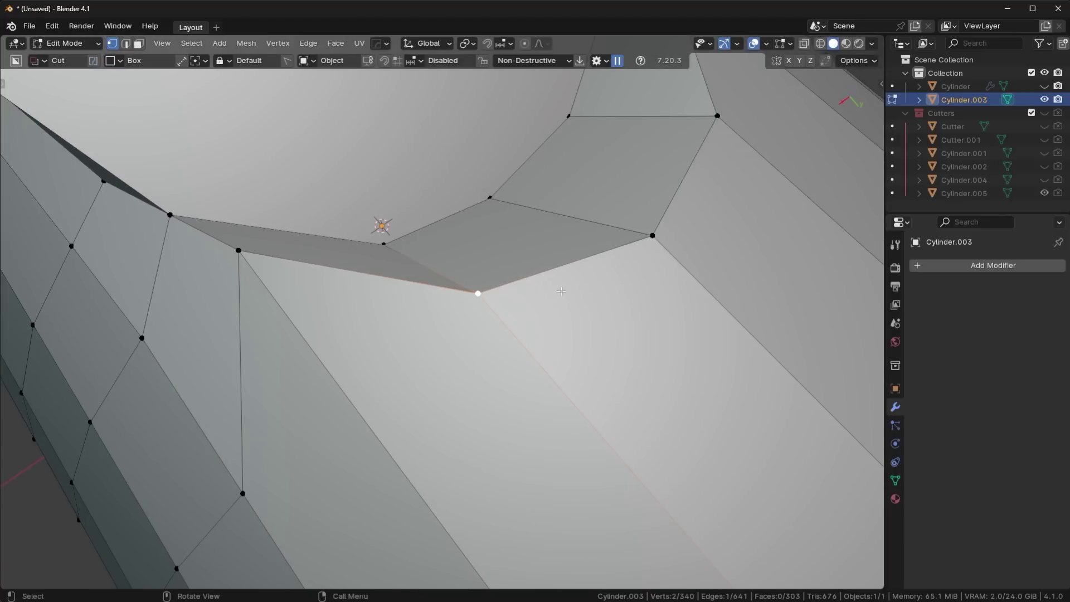
pyautogui.press('a')
pyautogui.press('m')
pyautogui.click(506, 367)
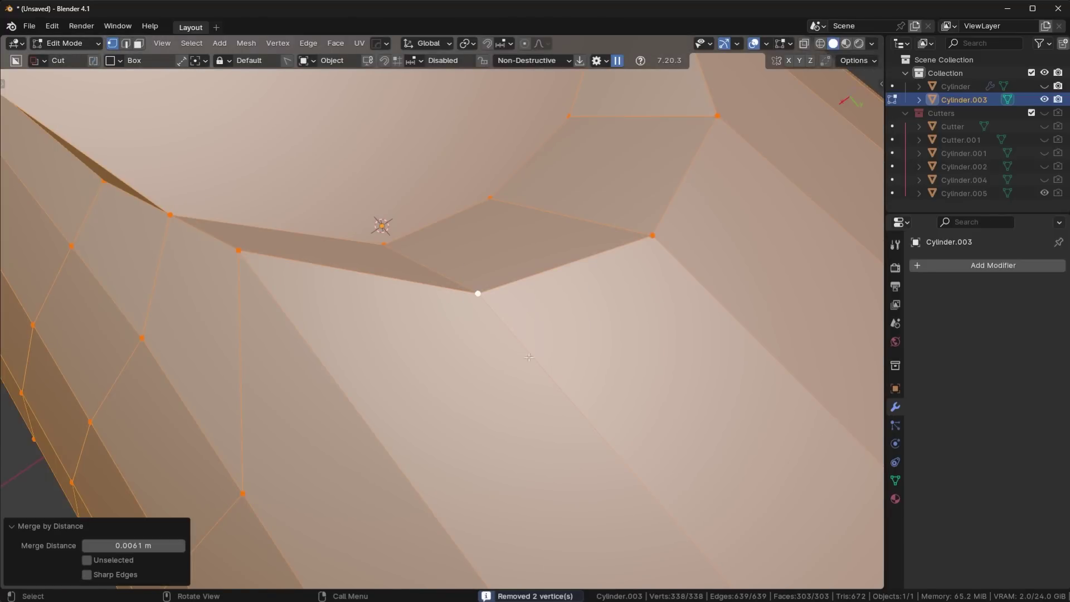
# Add a full loop cut around the main cylinder between the junction and the cap with a factor of 0.462.
pyautogui.scroll(-6, 528, 357)
pyautogui.moveTo(529, 357); pyautogui.dragTo(595, 289, button='middle')
pyautogui.hotkey('ctrl', 'r')
pyautogui.click(594, 249)
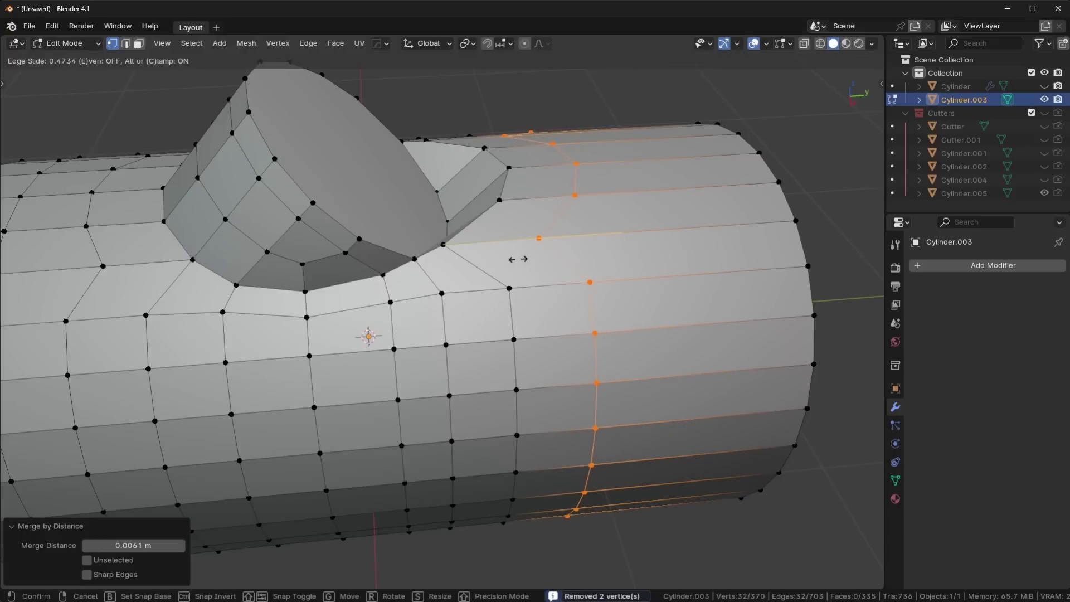
pyautogui.click(521, 271)
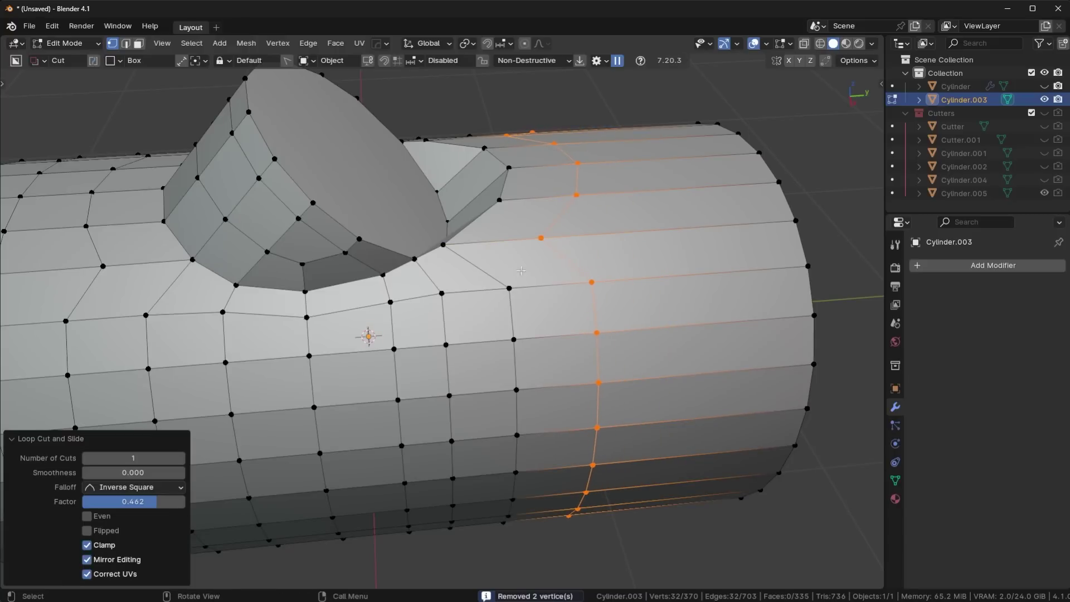
# Add another loop cut nearer the cap with a factor of 0.232 and flatten it by scaling to 0 along Y.
pyautogui.hotkey('ctrl', 'r')
pyautogui.click(664, 232)
pyautogui.click(646, 230)
pyautogui.press('s')
pyautogui.press('y')
pyautogui.press('0')
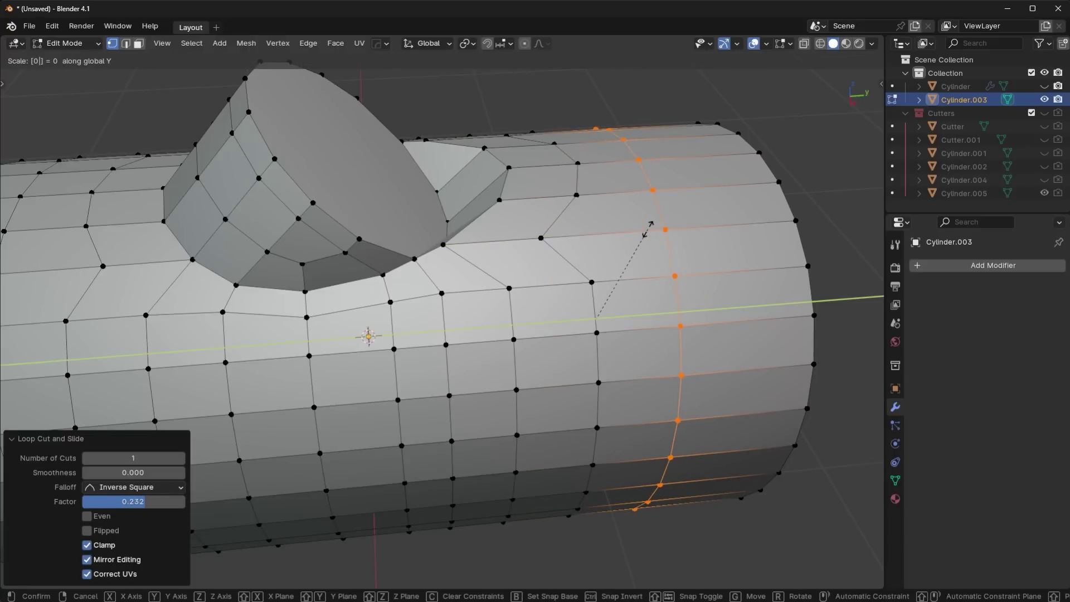
pyautogui.press('Return')
# Move the flattened edge loop along Y by about -0.046 m, toward the junction.
pyautogui.press('g')
pyautogui.press('y')
pyautogui.click(791, 272)
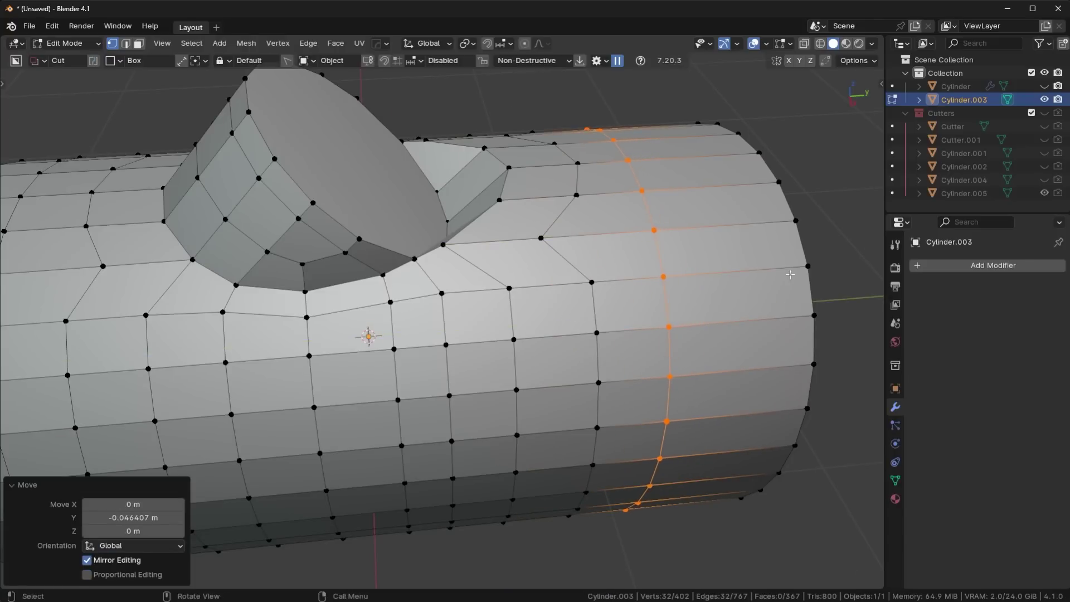
# Move the main cylinder's end cap face along Y by about -0.31 m to shorten the cylinder.
pyautogui.scroll(-3, 791, 272)
pyautogui.moveTo(791, 272); pyautogui.dragTo(650, 370, button='middle')
pyautogui.press('3')
pyautogui.click(609, 370)
pyautogui.press('g')
pyautogui.press('y')
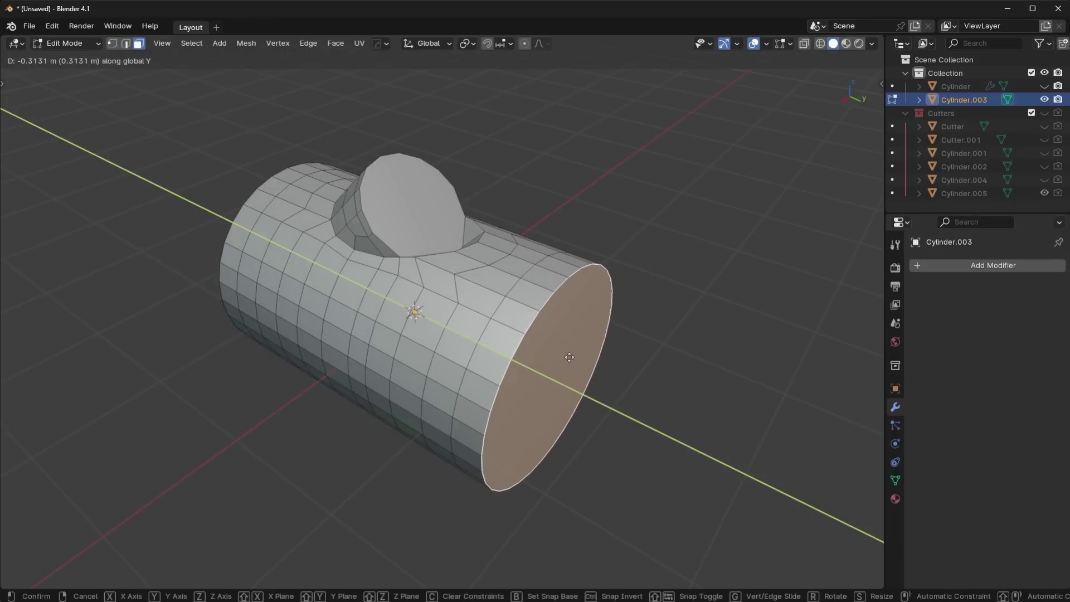
pyautogui.click(570, 357)
# Return to Object Mode and apply Shade Smooth by Angle at 30° to the cylinder, keeping sharp edges.
pyautogui.press('Tab')
pyautogui.moveTo(518, 198); pyautogui.dragTo(591, 328, button='middle')
pyautogui.scroll(4, 585, 338)
pyautogui.press('Tab')
pyautogui.press('1')
pyautogui.press('Tab')
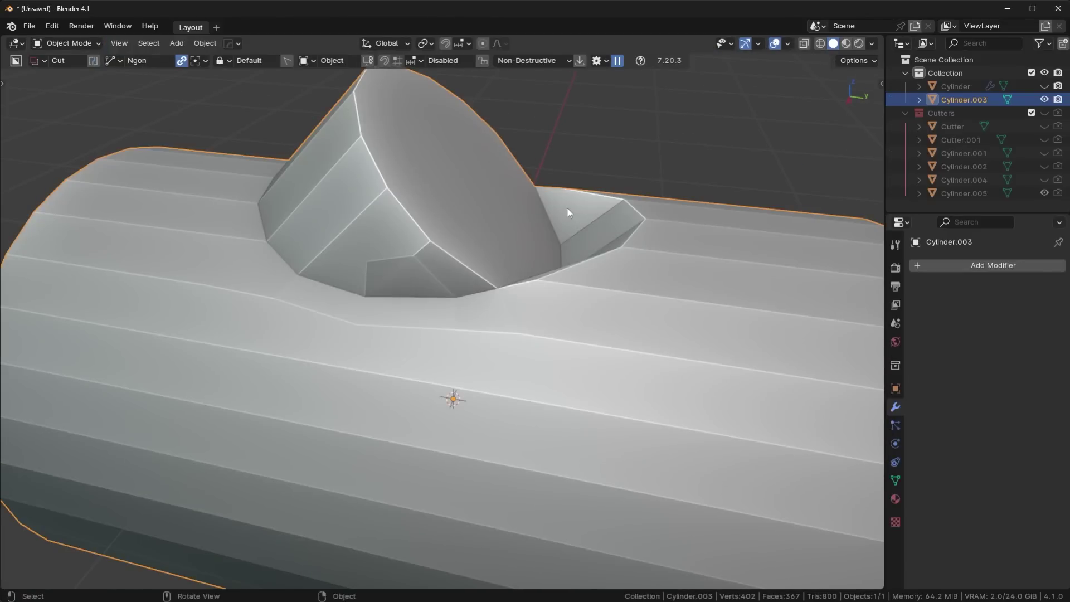
pyautogui.rightClick(566, 206)
pyautogui.click(520, 218)
pyautogui.scroll(-5, 674, 283)
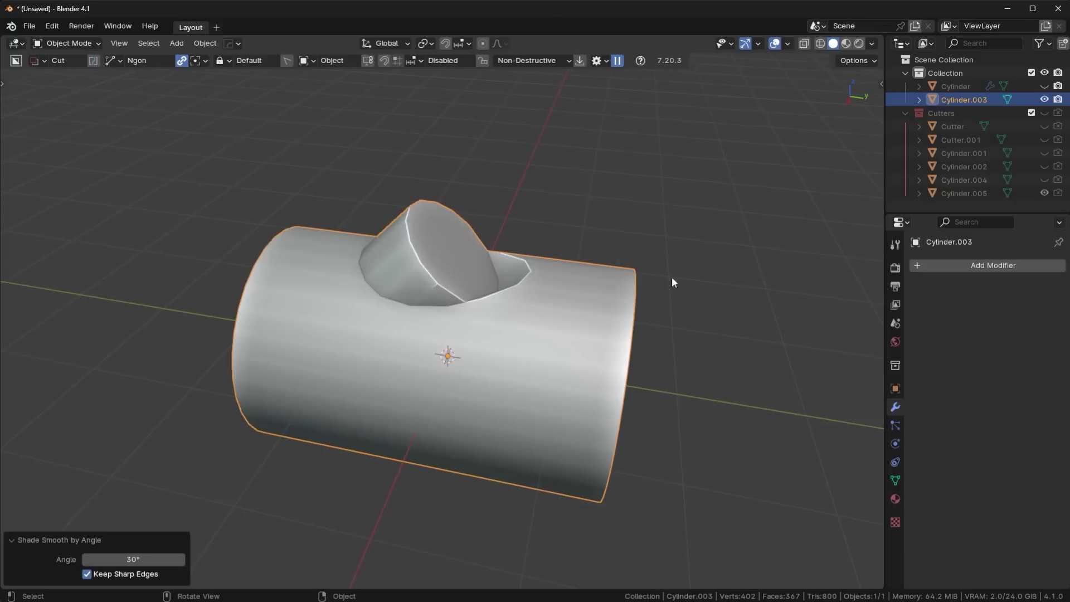
# Run the Hard Ops bevel at 30° on the cylinder to add 60° auto smooth, cancelling the bevel adjustment itself.
pyautogui.press('q')
pyautogui.click(501, 305)
pyautogui.rightClick(495, 307)
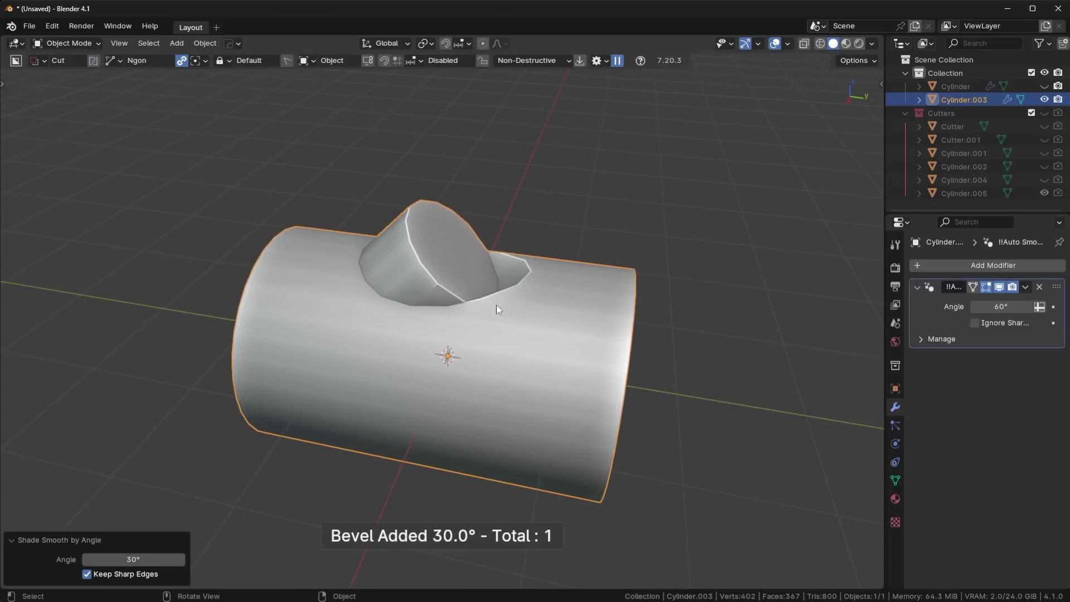
pyautogui.scroll(3, 493, 296)
pyautogui.scroll(5, 461, 276)
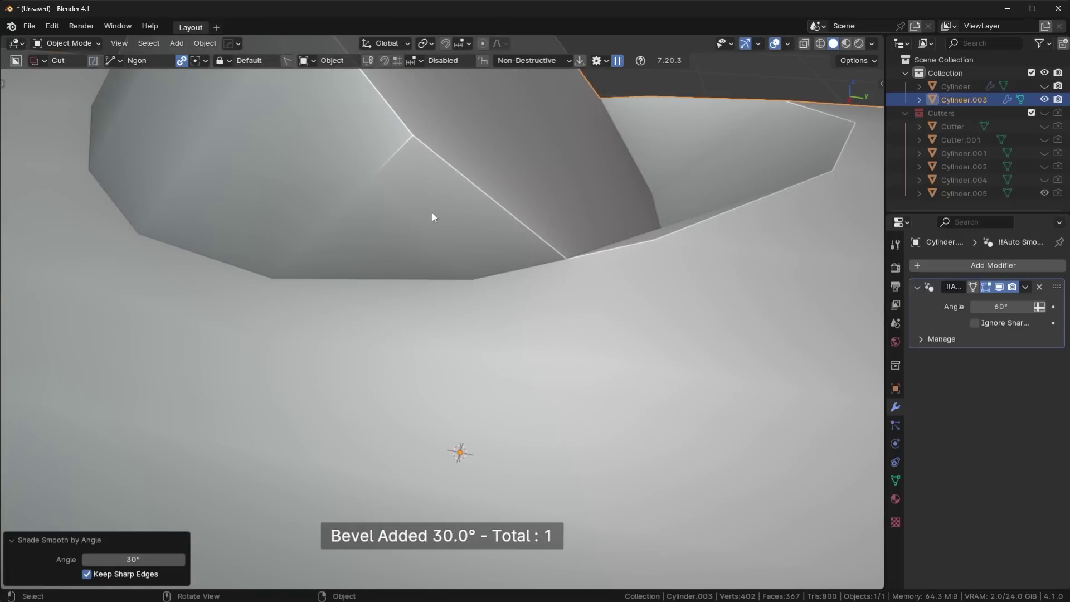
pyautogui.scroll(-7, 399, 193)
# Inset the branch's slanted end face by a thickness of 0.05645 m.
pyautogui.press('Tab')
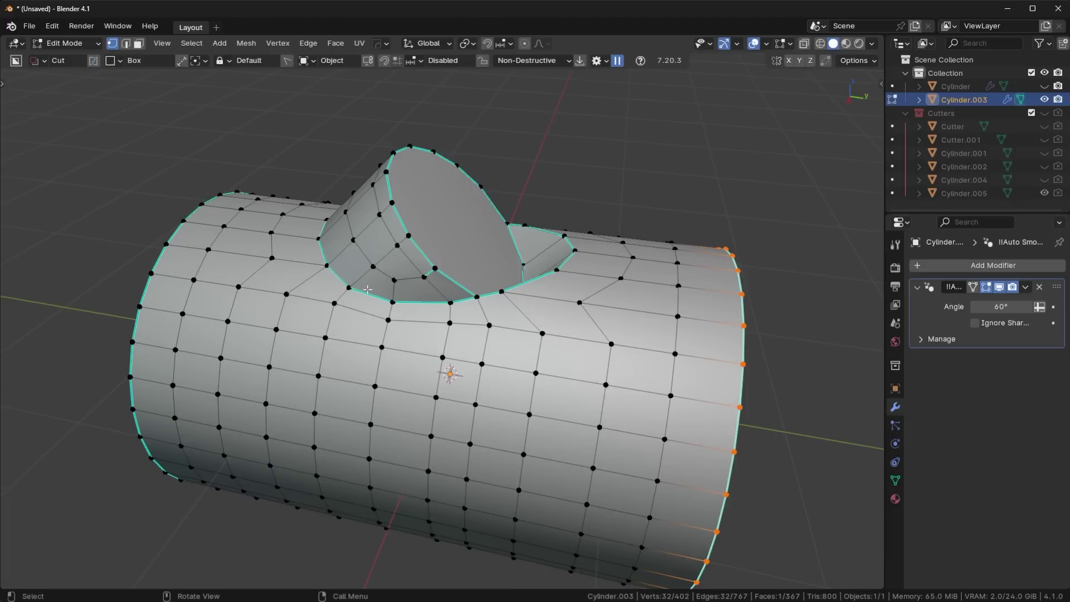
pyautogui.moveTo(579, 319); pyautogui.dragTo(520, 367, button='middle')
pyautogui.hotkey('alt', 'a')
pyautogui.scroll(4, 381, 272)
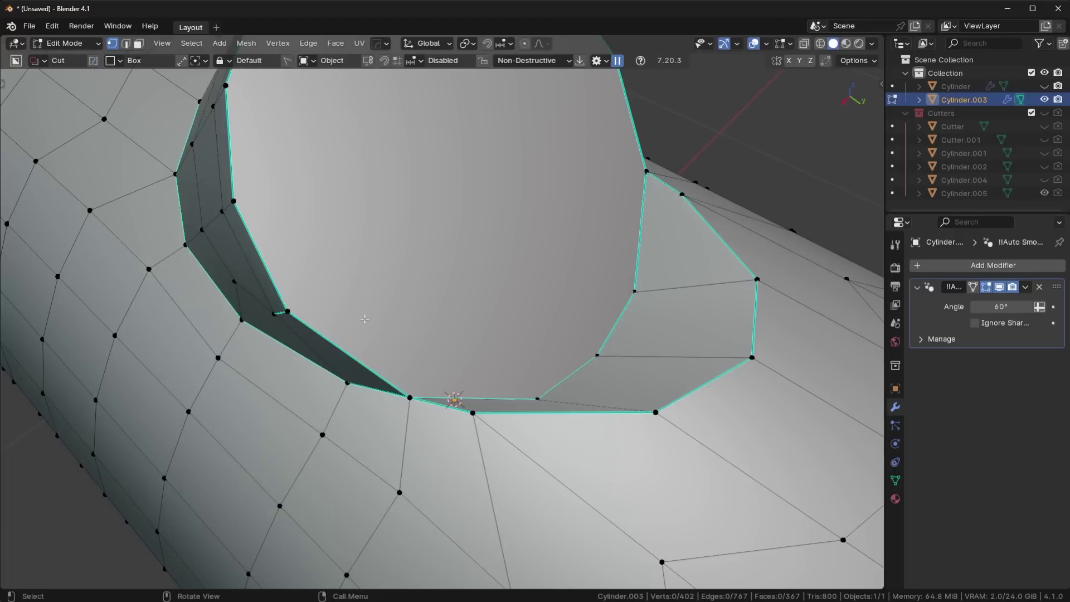
pyautogui.scroll(-3, 381, 272)
pyautogui.press('3')
pyautogui.click(381, 272)
pyautogui.moveTo(381, 272); pyautogui.dragTo(487, 278, button='middle')
pyautogui.scroll(3, 487, 278)
pyautogui.moveTo(580, 292); pyautogui.dragTo(595, 294, button='middle')
pyautogui.press('i')
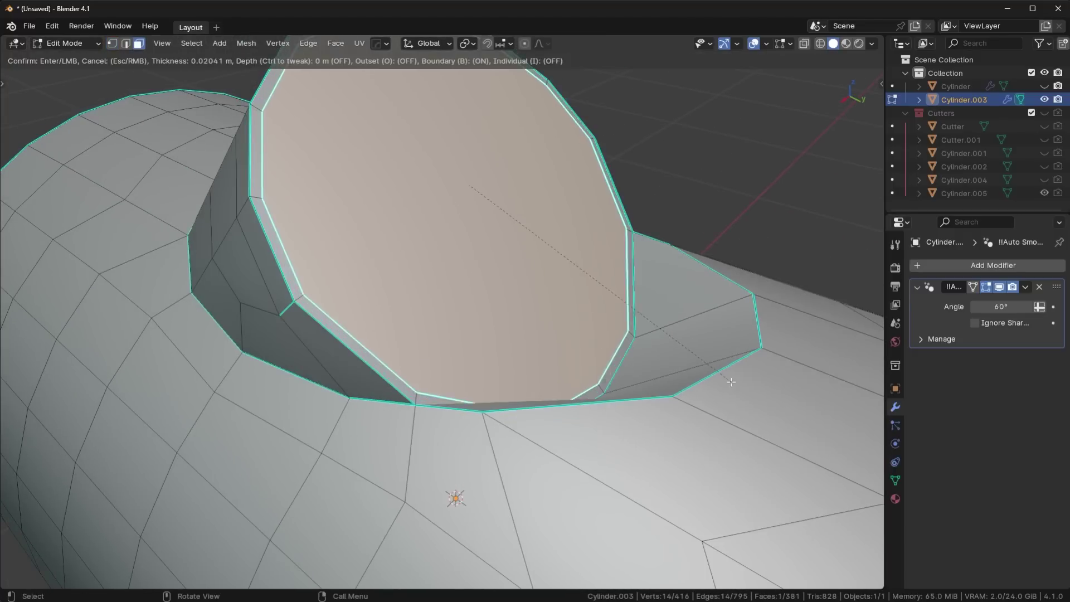
pyautogui.click(711, 374)
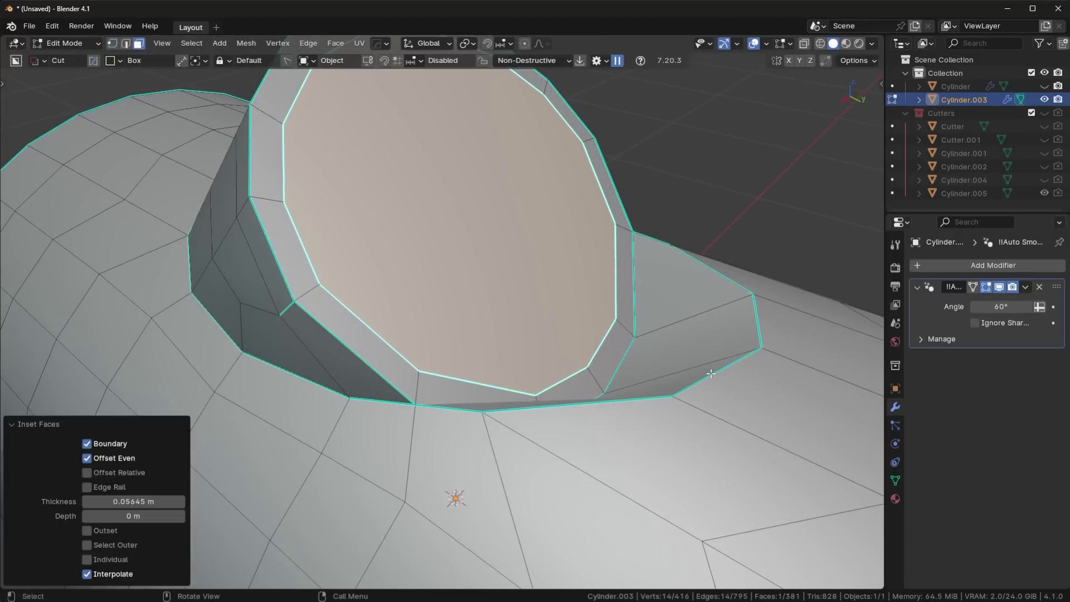
# Select the whole mesh and mark all its edges with the Hard Ops Mark operation.
pyautogui.scroll(-4, 691, 369)
pyautogui.press('a')
pyautogui.press('q')
pyautogui.click(609, 350)
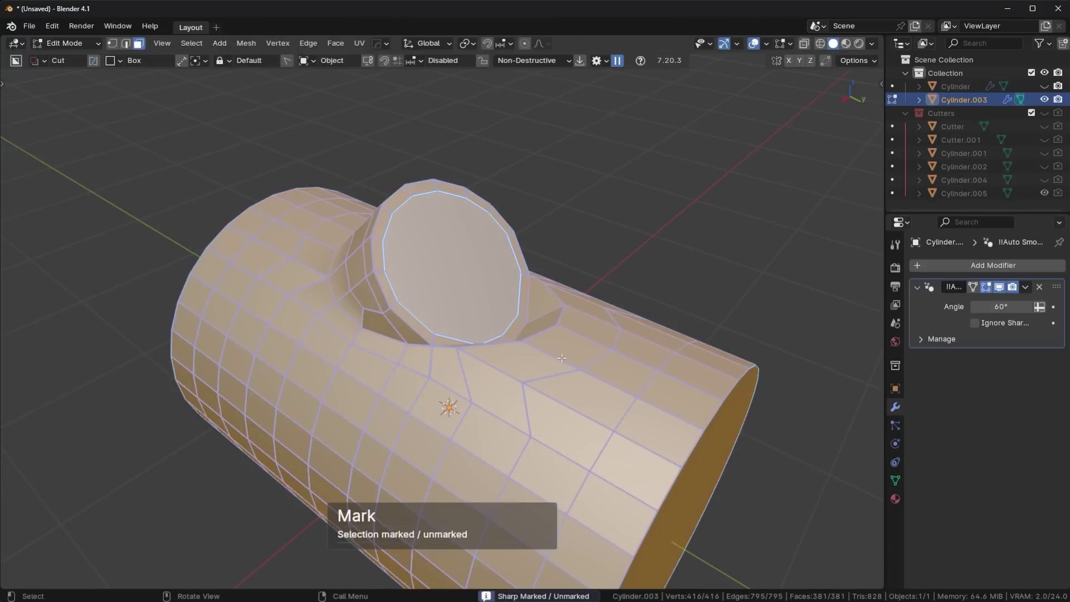
pyautogui.press('q')
pyautogui.press('Escape')
pyautogui.scroll(5, 466, 274)
pyautogui.scroll(-5, 567, 347)
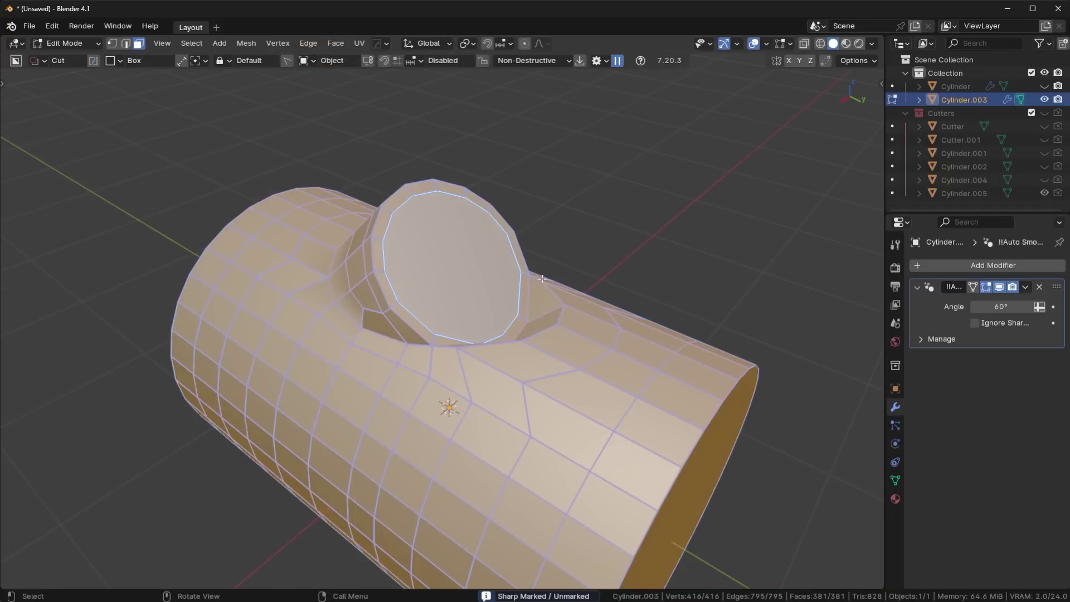
# Unmark all the selected edges with Hard Ops Mark, then switch to face selection with nothing selected.
pyautogui.press('q')
pyautogui.click(542, 283)
pyautogui.moveTo(542, 283); pyautogui.dragTo(418, 375, button='middle')
pyautogui.scroll(4, 418, 375)
pyautogui.press('Tab')
pyautogui.click(265, 375)
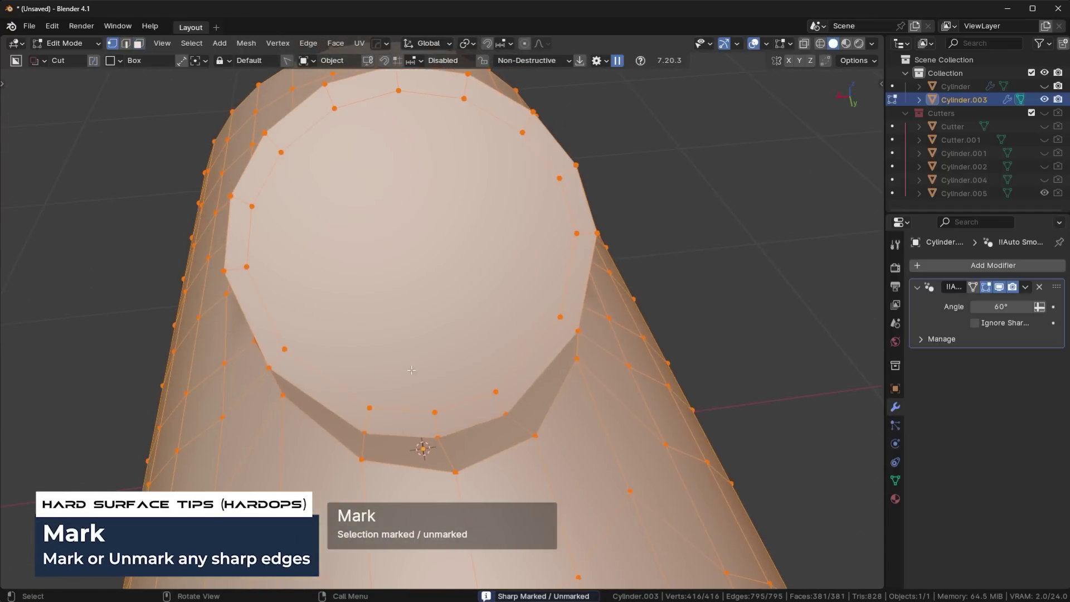
pyautogui.press('3')
pyautogui.hotkey('alt', 'a')
pyautogui.scroll(-5, 540, 348)
pyautogui.moveTo(539, 348); pyautogui.dragTo(568, 331, button='middle')
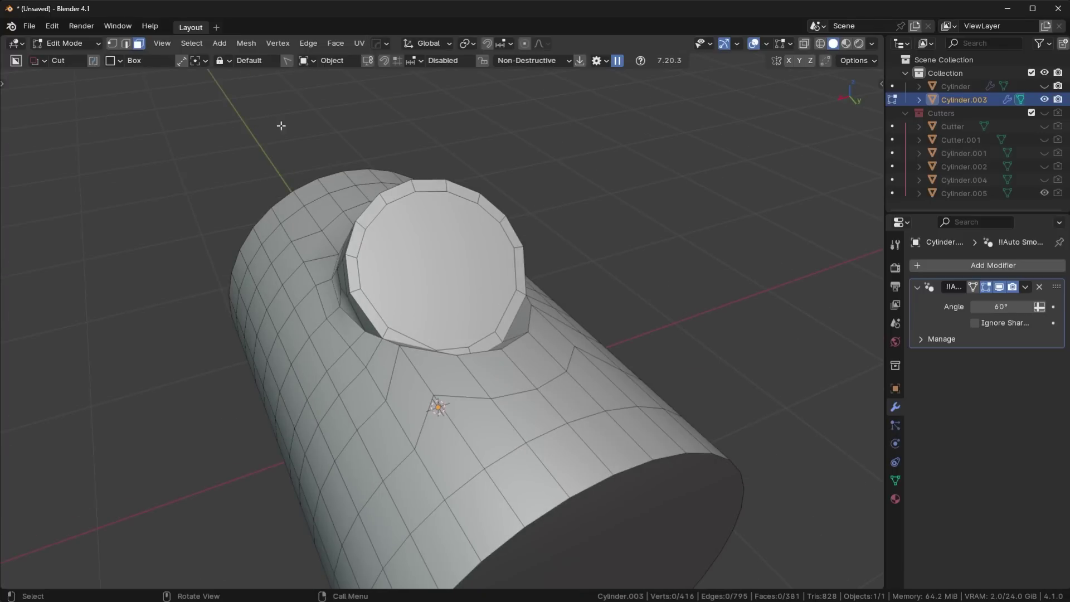
# Select all faces by sides, using the Greater Than type with 4 vertices.
pyautogui.click(191, 43)
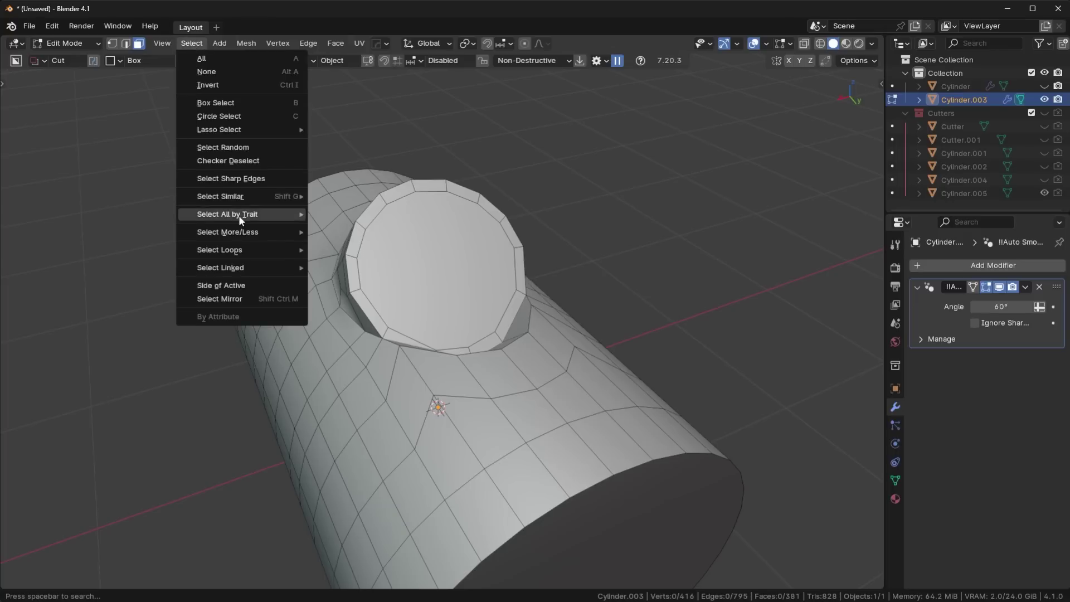
pyautogui.moveTo(243, 221)
pyautogui.click(373, 240)
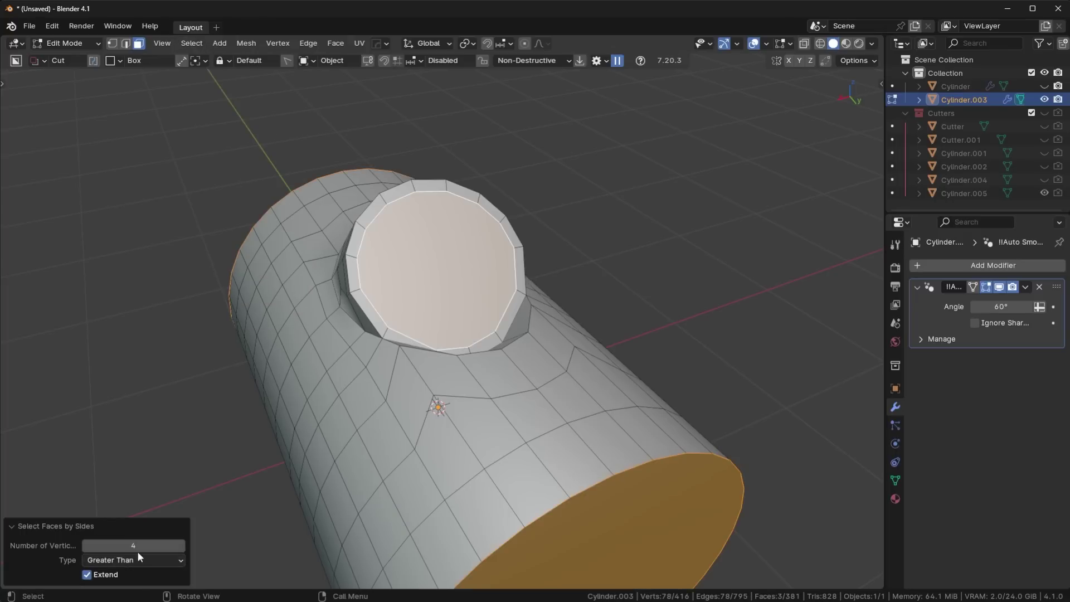
# Examine the selected n-gon faces on the branch end and both cylinder caps from several angles.
pyautogui.moveTo(557, 346); pyautogui.dragTo(432, 335, button='middle')
pyautogui.moveTo(524, 340); pyautogui.dragTo(616, 295, button='middle')
pyautogui.scroll(-3, 485, 495)
pyautogui.moveTo(614, 355); pyautogui.dragTo(475, 418, button='middle')
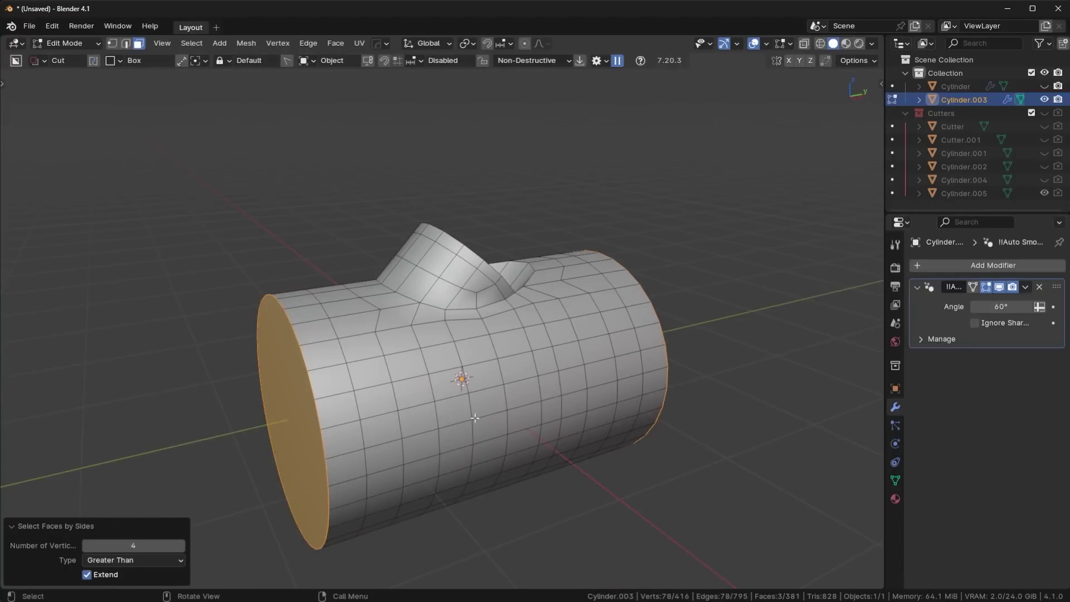
pyautogui.moveTo(580, 336); pyautogui.dragTo(641, 345, button='middle')
pyautogui.moveTo(476, 268); pyautogui.dragTo(491, 312, button='middle')
pyautogui.scroll(-4, 572, 465)
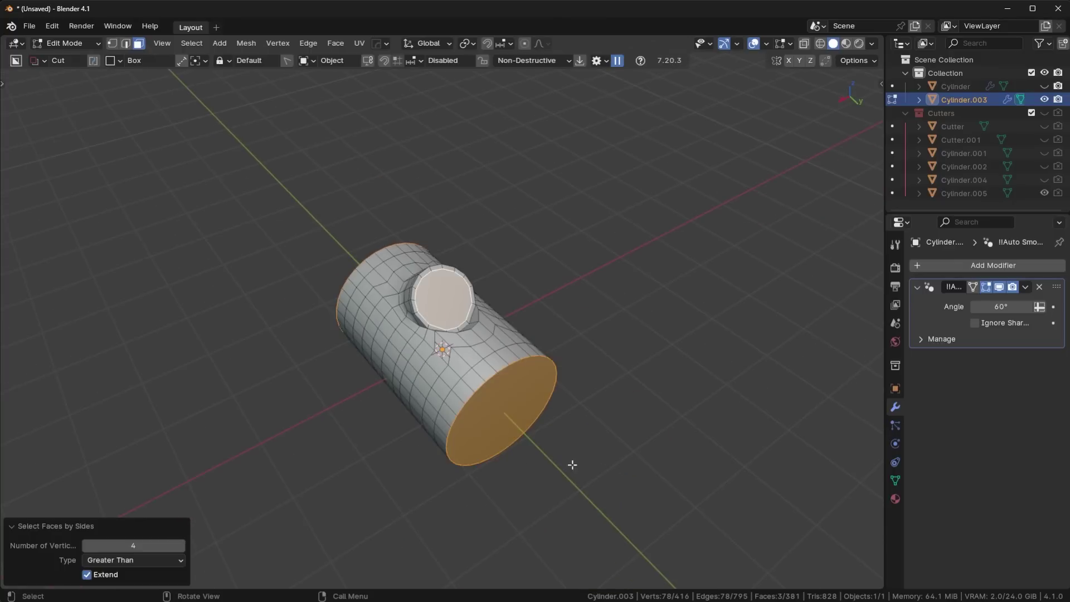
pyautogui.scroll(10, 512, 367)
pyautogui.scroll(-4, 346, 338)
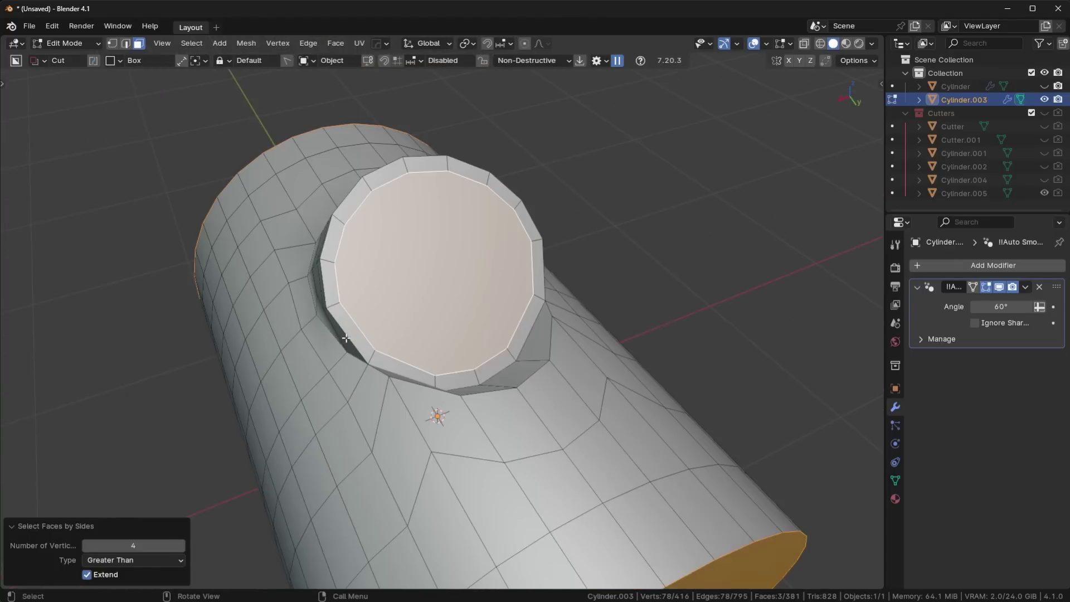
# Delete the branch's inset end face and select the inner edge loop of the resulting opening.
pyautogui.click(343, 320)
pyautogui.press('x')
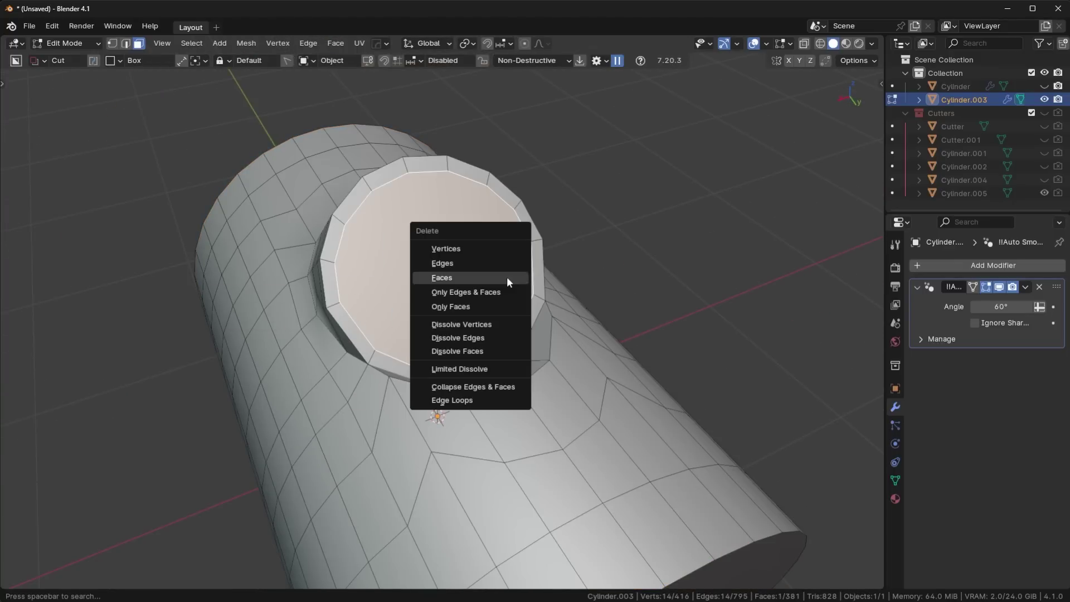
pyautogui.click(445, 276)
pyautogui.moveTo(446, 277); pyautogui.dragTo(412, 298, button='middle')
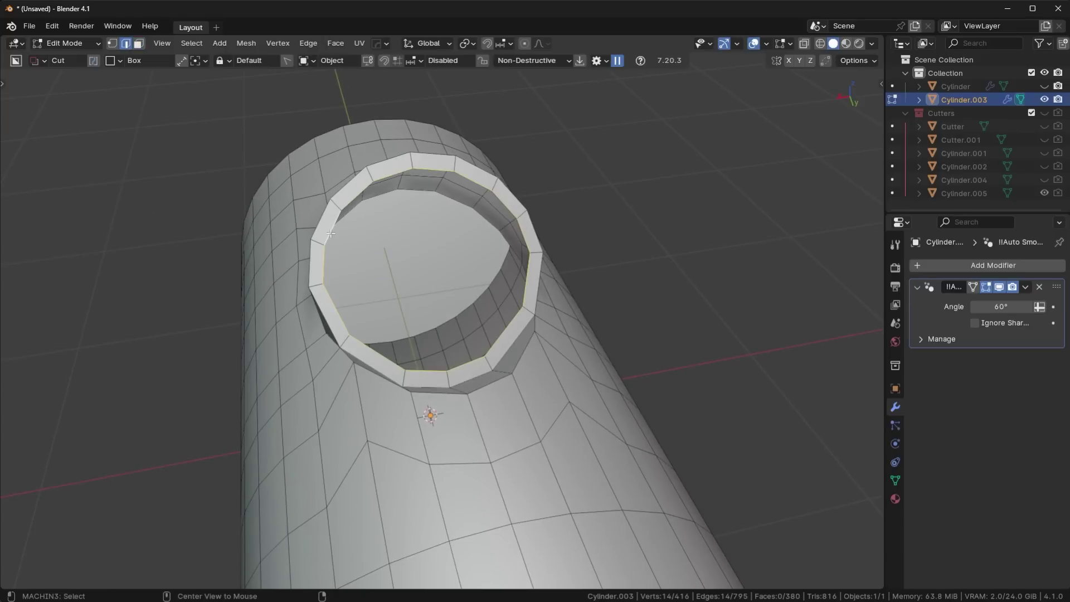
# Try to run a grid fill on the selected edge loop by searching for "grid".
pyautogui.press('F3')
pyautogui.write('grid')
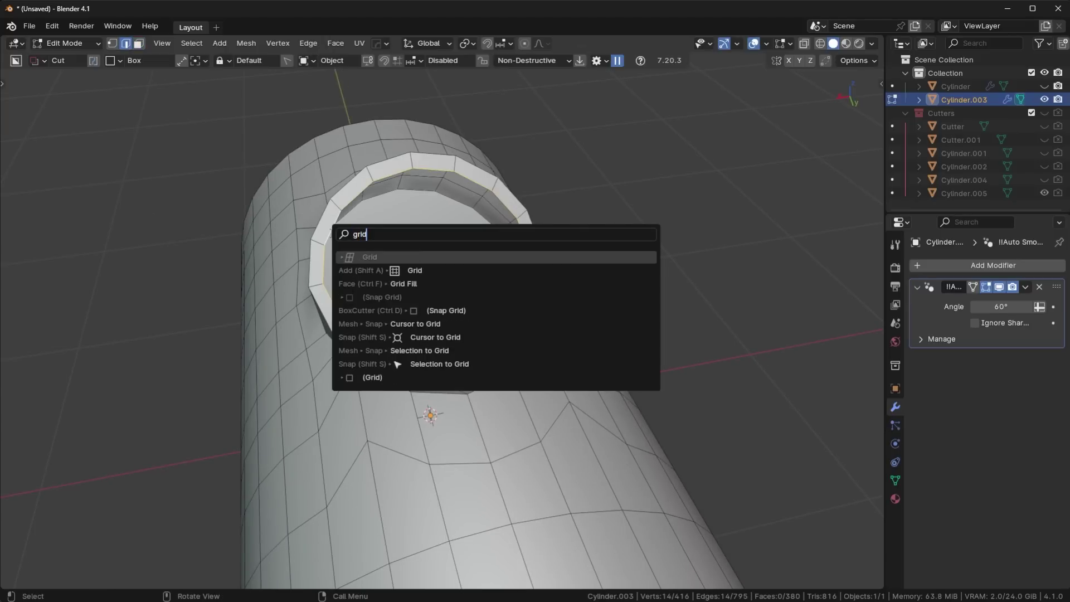
pyautogui.press('Return')
pyautogui.moveTo(407, 259); pyautogui.dragTo(478, 186, button='middle')
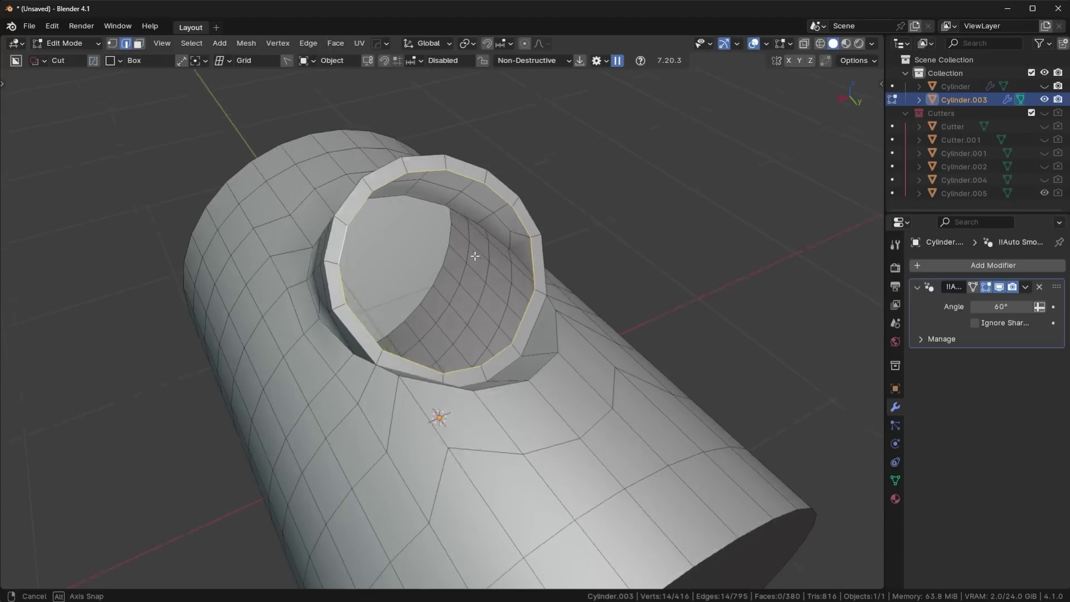
# Fill the branch opening with Grid Fill, using a span of 3 and an offset of 1.
pyautogui.press('F3')
pyautogui.write('grid fi')
pyautogui.press('Return')
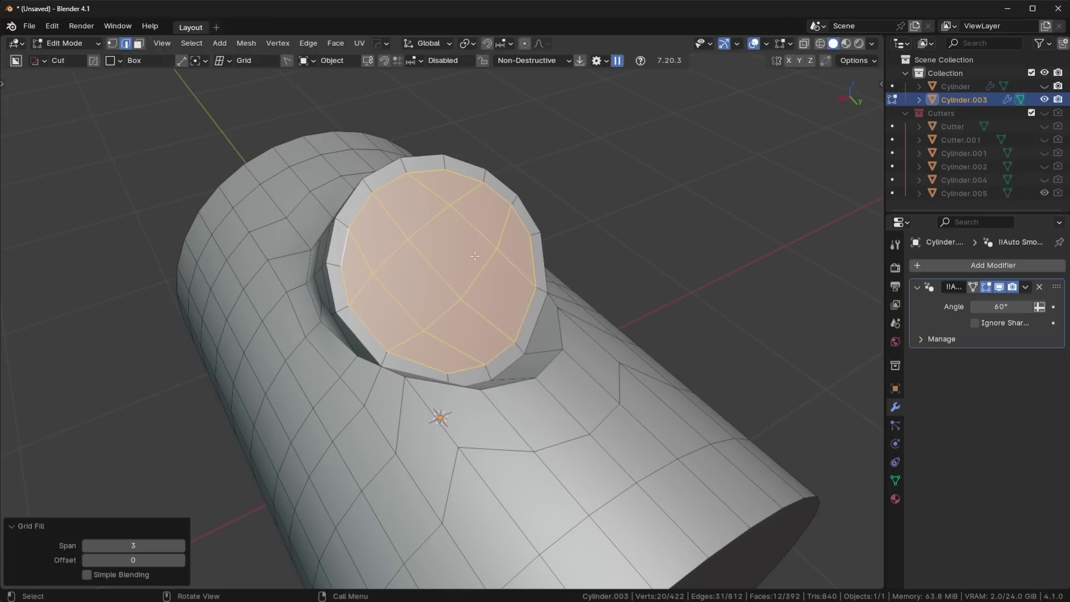
pyautogui.moveTo(481, 262); pyautogui.dragTo(463, 290, button='middle')
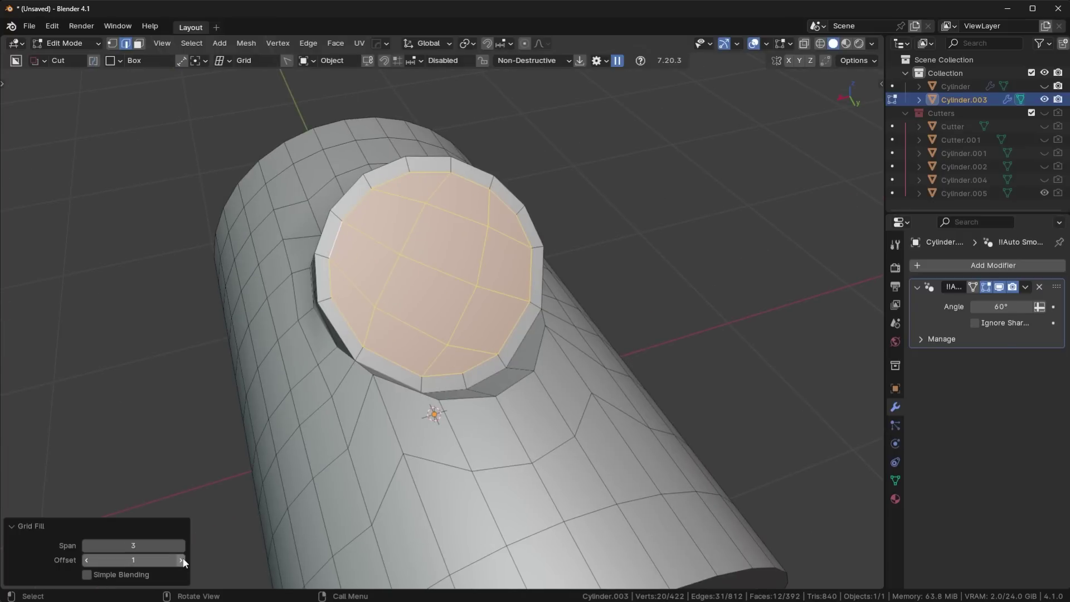
# Try to delete the main cylinder's near end cap face directly and select the rim loop.
pyautogui.scroll(-4, 532, 496)
pyautogui.moveTo(533, 497); pyautogui.dragTo(461, 473, button='middle')
pyautogui.press('Tab')
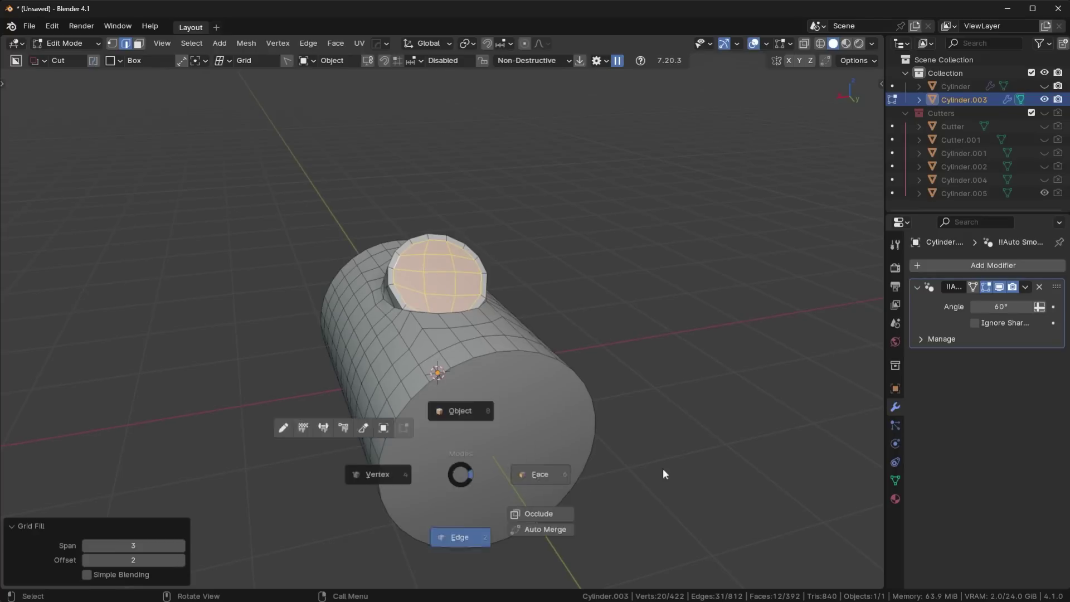
pyautogui.click(514, 416)
pyautogui.moveTo(513, 416); pyautogui.dragTo(556, 423, button='middle')
pyautogui.press('x')
pyautogui.click(555, 423)
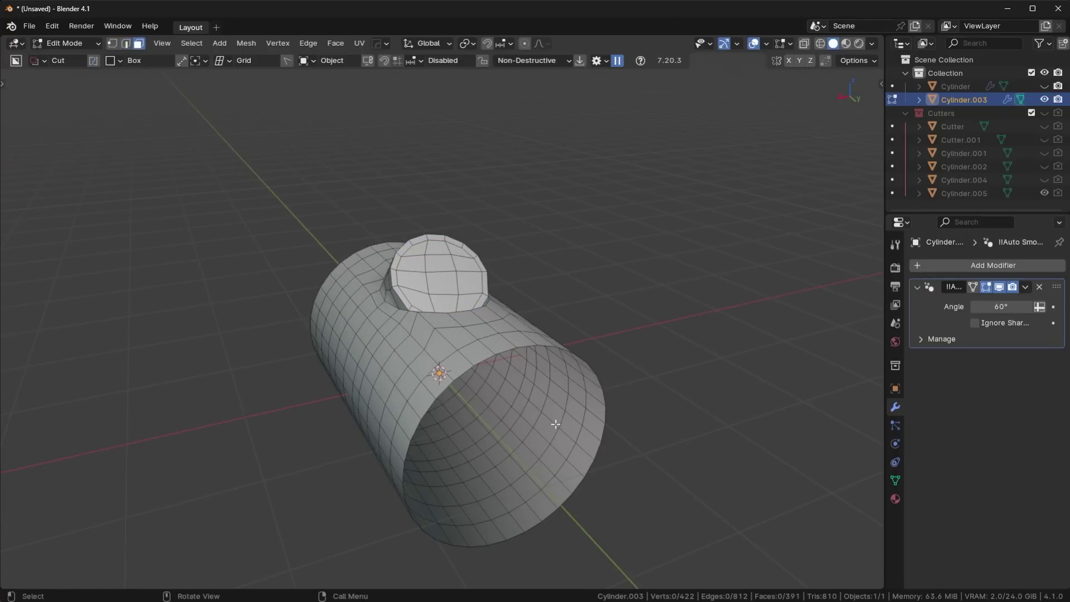
pyautogui.keyDown('alt'); pyautogui.click(427, 408); pyautogui.keyUp('alt')
pyautogui.scroll(2, 529, 454)
# Undo the direct deletion of the near end cap, back to the selected cap face.
pyautogui.hotkey('ctrl', 'z')
pyautogui.hotkey('ctrl', 'z')
pyautogui.hotkey('ctrl', 'z')
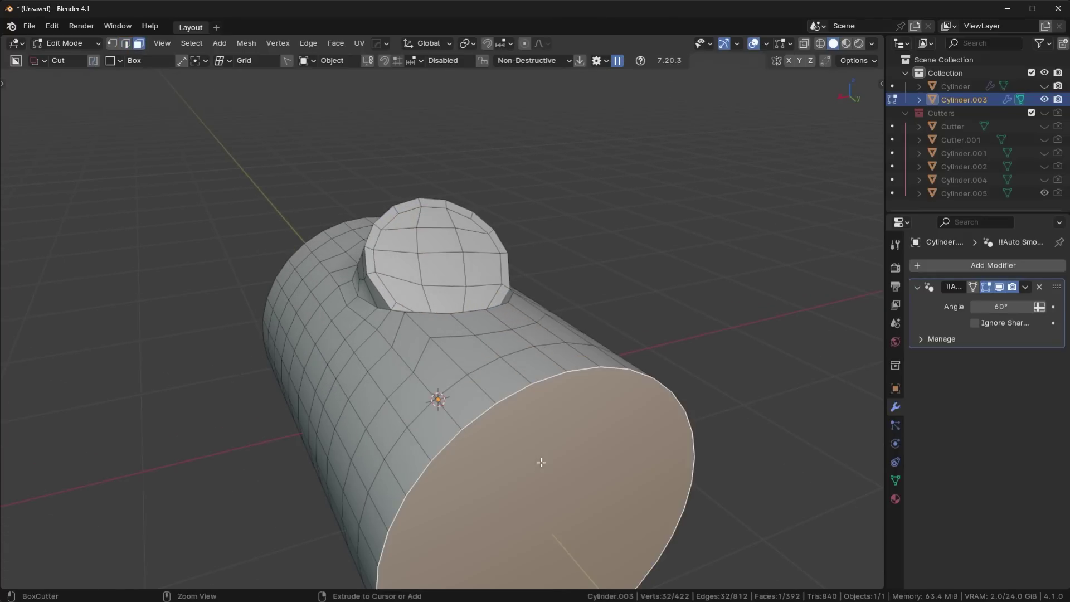
# Replace the near end cap's n-gon with an inset of about 0.105 m and a grid fill of span 8.
pyautogui.press('i')
pyautogui.click(450, 477)
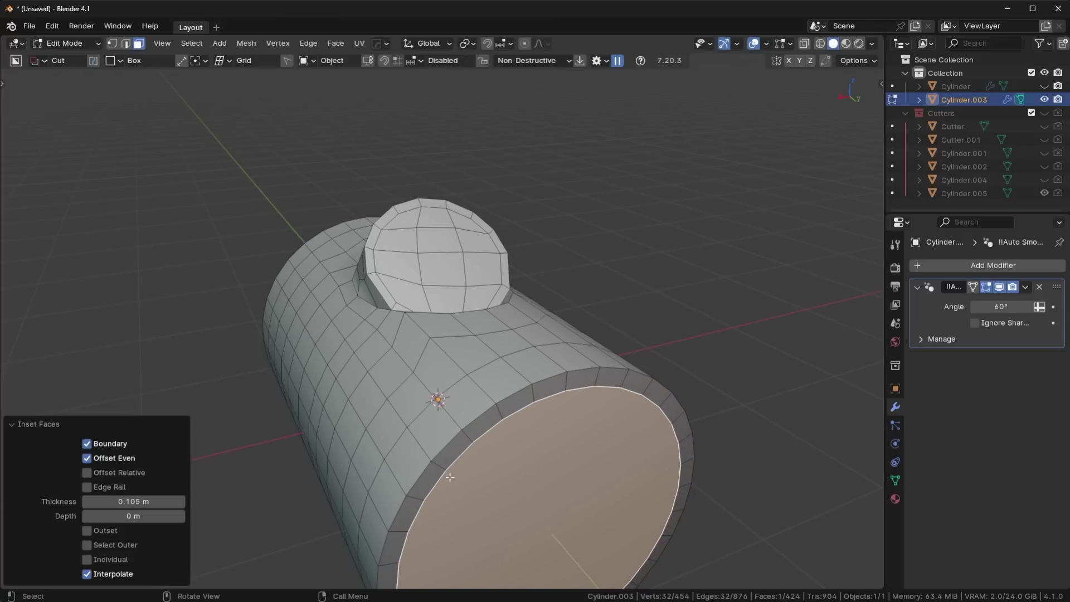
pyautogui.press('x')
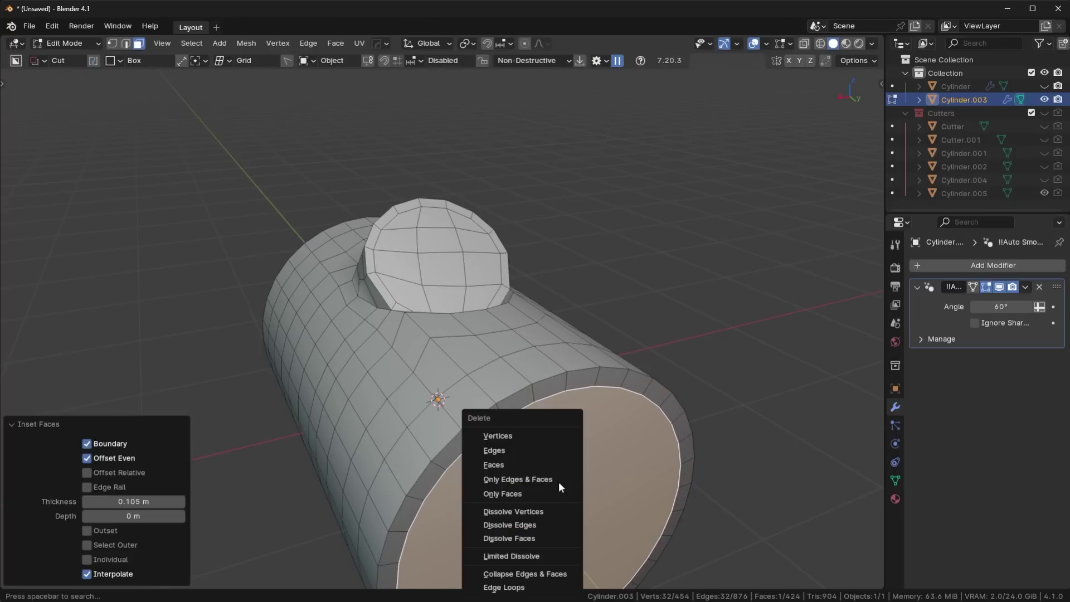
pyautogui.click(543, 466)
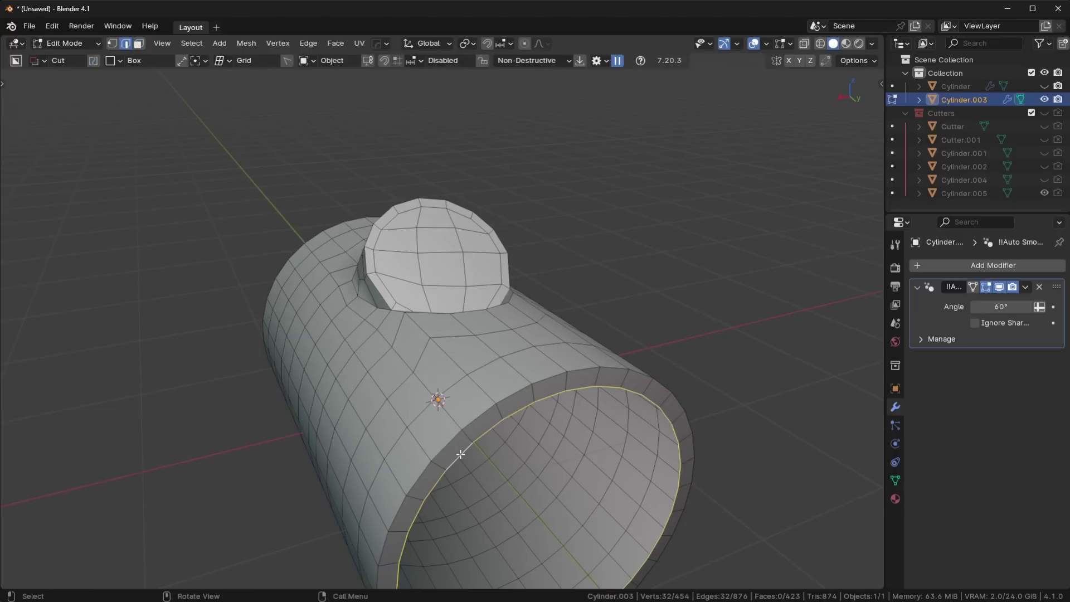
pyautogui.press('F3')
pyautogui.press('Return')
# Inset the cylinder's opposite end cap by about 0.109 m and delete the inner face.
pyautogui.moveTo(460, 454); pyautogui.dragTo(411, 444, button='middle')
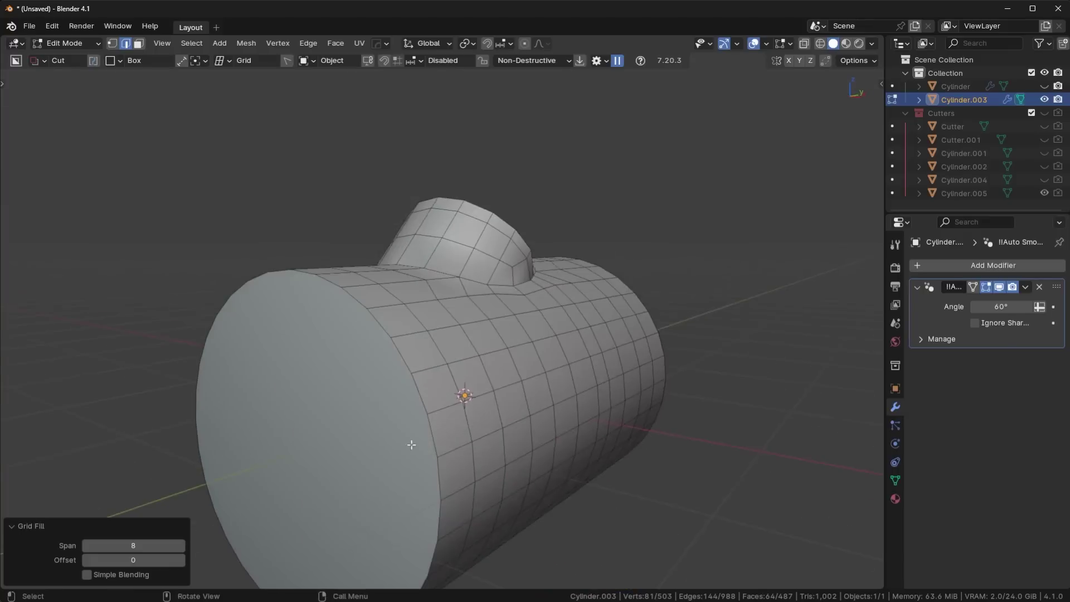
pyautogui.press('3')
pyautogui.press('i')
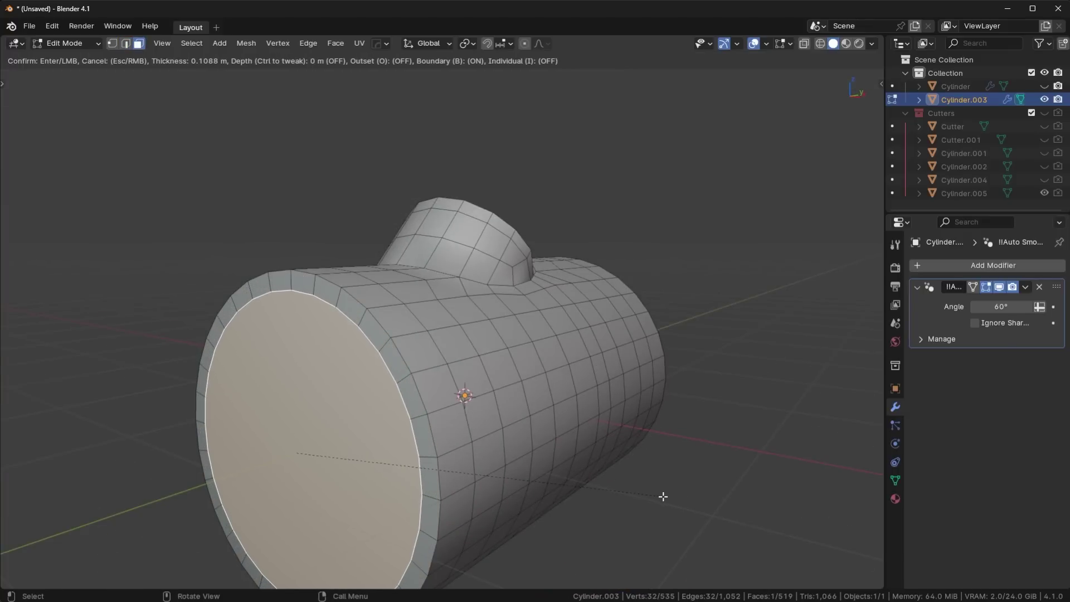
pyautogui.click(663, 496)
pyautogui.press('x')
pyautogui.click(610, 442)
# Select the inner edge loop of the opposite end's opening and close it with Grid Fill.
pyautogui.press('2')
pyautogui.keyDown('alt'); pyautogui.click(371, 338); pyautogui.keyUp('alt')
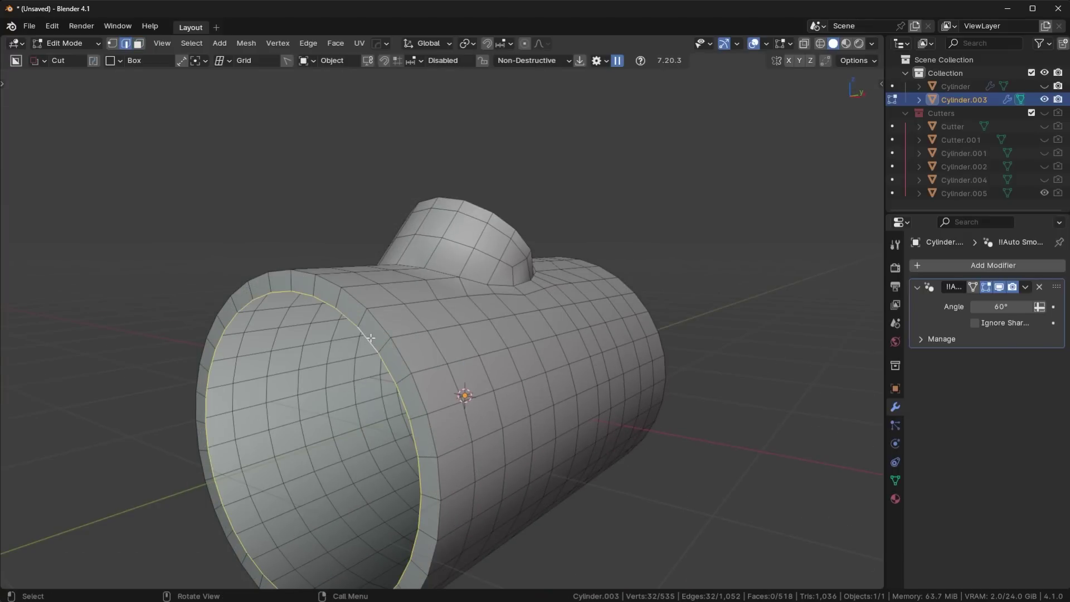
pyautogui.press('F3')
pyautogui.press('Return')
# Return to Object Mode and remove the Auto Smooth modifier from the branched cylinder.
pyautogui.moveTo(580, 341); pyautogui.dragTo(454, 410, button='middle')
pyautogui.press('Tab')
pyautogui.moveTo(554, 335); pyautogui.dragTo(566, 210, button='middle')
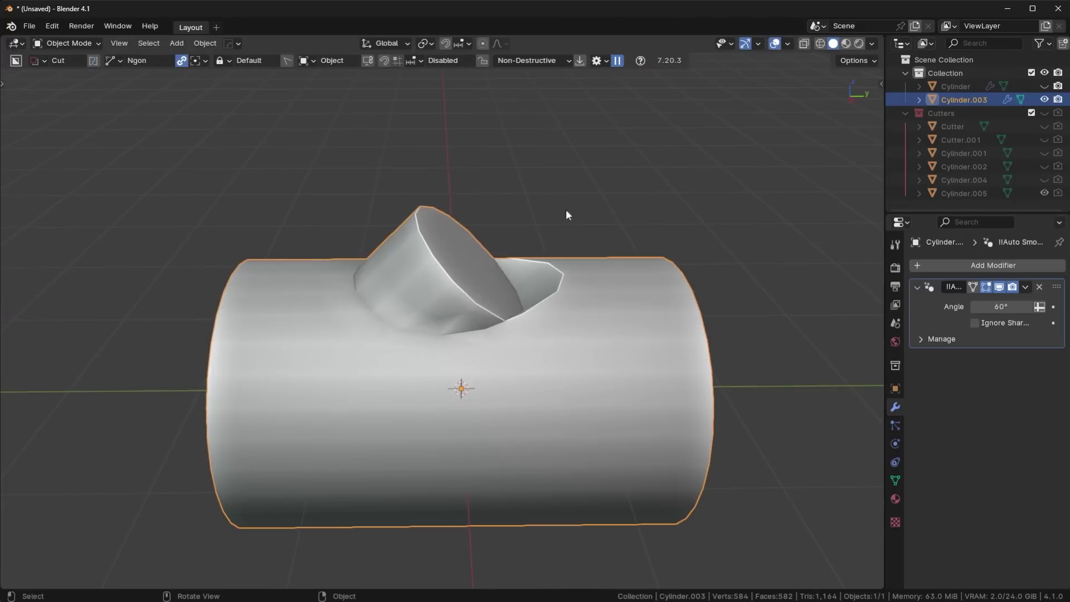
pyautogui.moveTo(721, 259); pyautogui.dragTo(685, 271, button='middle')
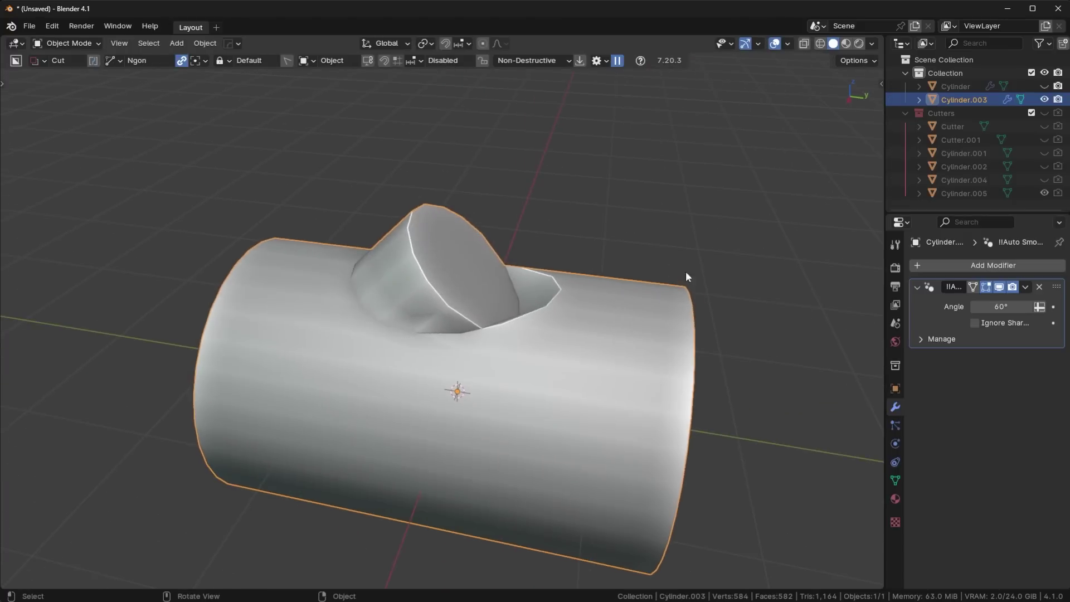
pyautogui.moveTo(885, 287)
pyautogui.mouseDown()
pyautogui.moveTo(769, 287)
pyautogui.moveTo(883, 269)
pyautogui.mouseUp()
pyautogui.click(1039, 287)
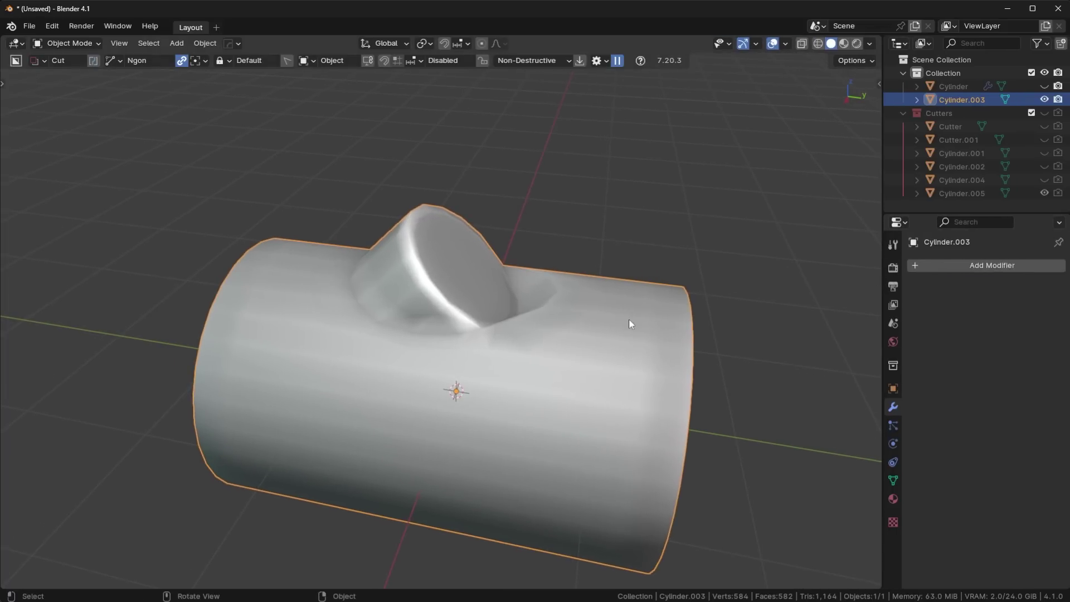
# Add a Subdivision modifier to the branched cylinder and raise its viewport level to 3.
pyautogui.hotkey('ctrl', '2')
pyautogui.moveTo(629, 318); pyautogui.dragTo(444, 313, button='middle')
pyautogui.hotkey('ctrl', '3')
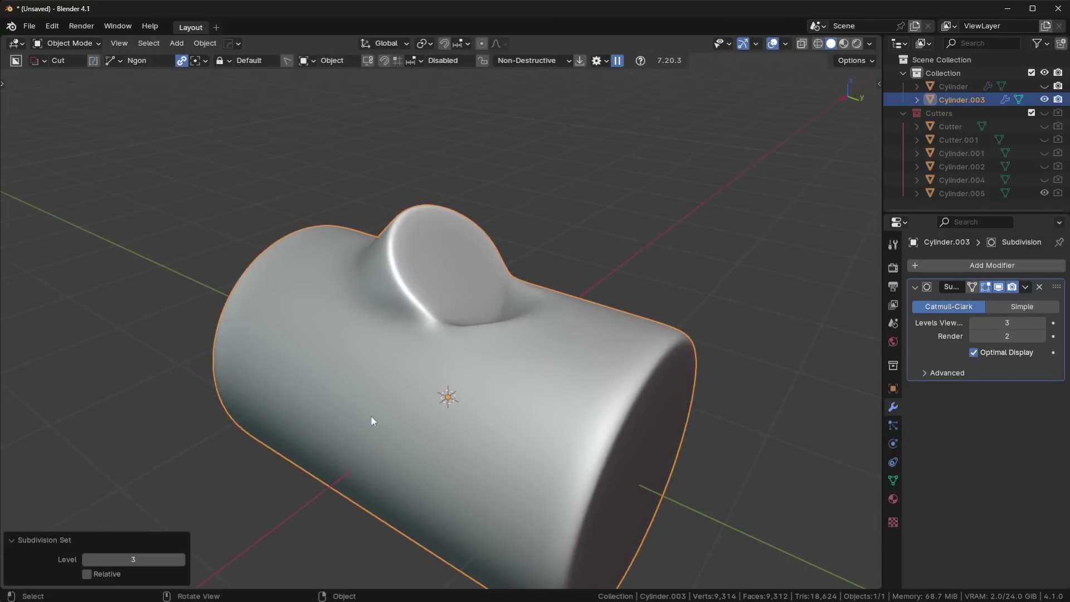
# Turn on the wireframe display for the subdivided cylinder.
pyautogui.moveTo(529, 282); pyautogui.dragTo(556, 325, button='middle')
pyautogui.hotkey('alt', 'v')
pyautogui.click(531, 296)
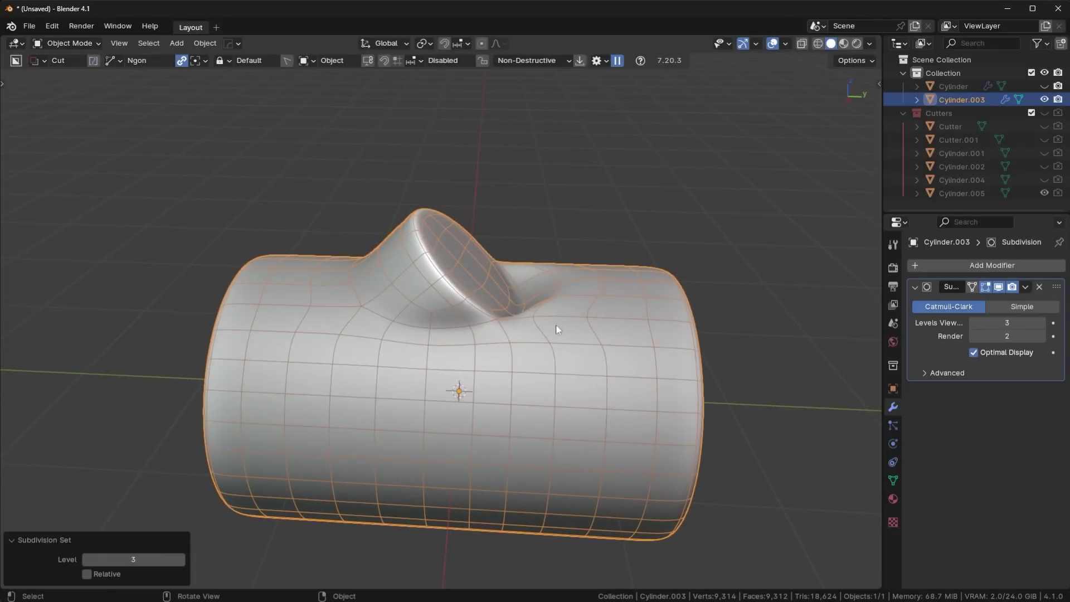
# Set the Subdivision viewport level to 2 and disable Optimal Display to show the full subdivided wireframe.
pyautogui.hotkey('ctrl', '2')
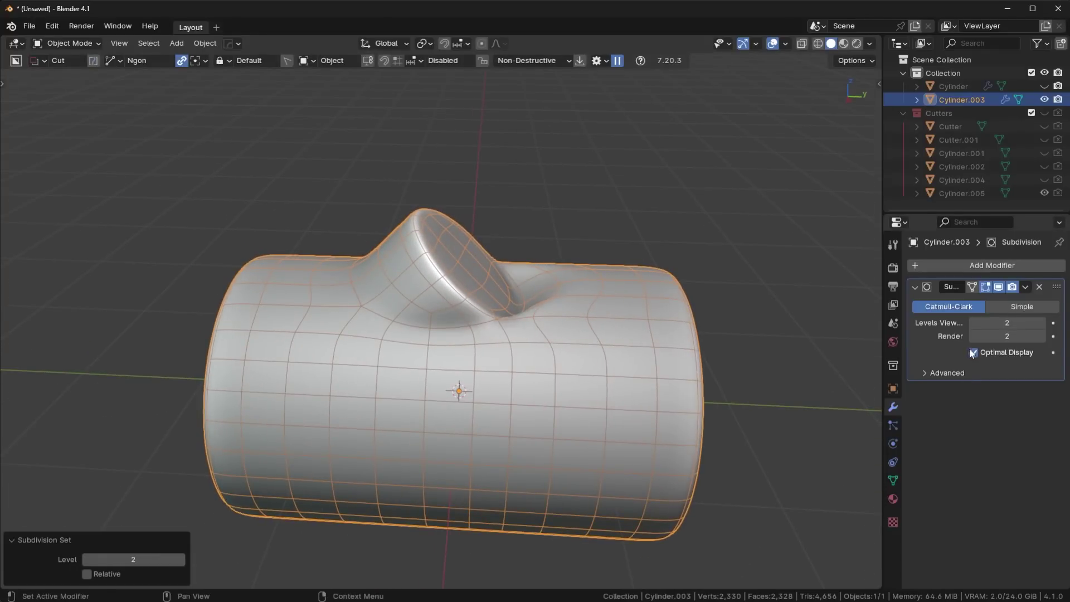
pyautogui.click(973, 352)
pyautogui.scroll(8, 688, 350)
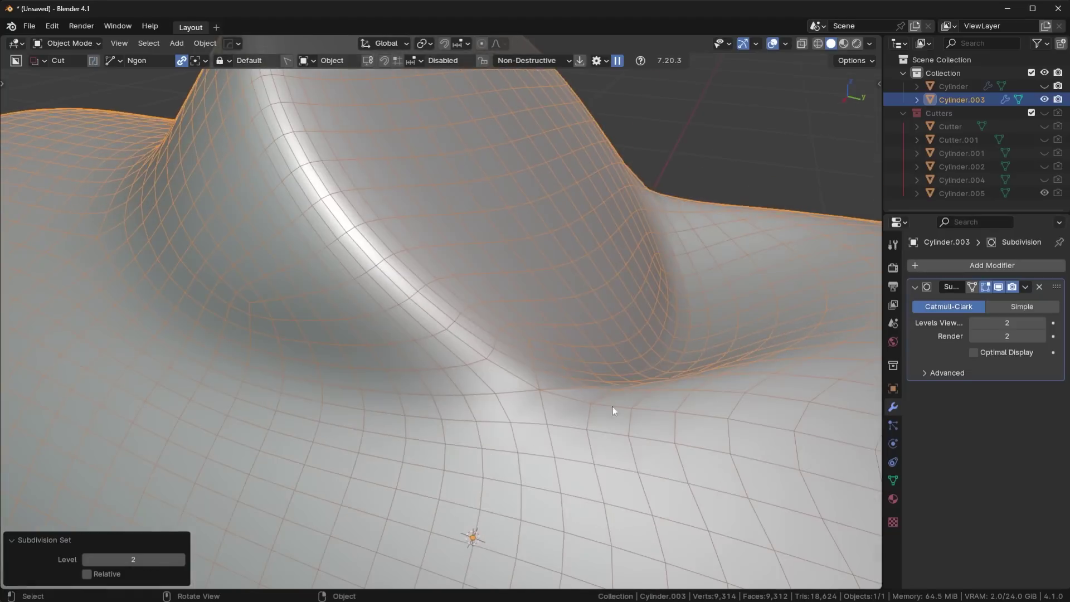
pyautogui.moveTo(357, 272); pyautogui.dragTo(581, 374, button='middle')
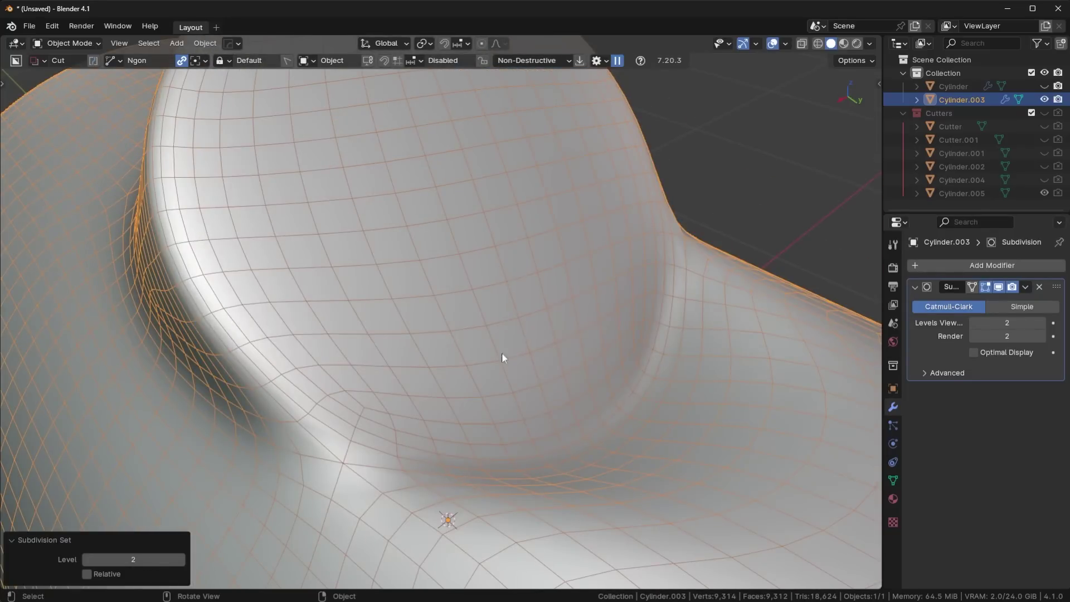
# Enter Edit Mode and disable the Subdivision modifier's Edit Mode display to show the base mesh.
pyautogui.press('Tab')
pyautogui.moveTo(502, 358); pyautogui.dragTo(845, 391, button='middle')
pyautogui.click(984, 286)
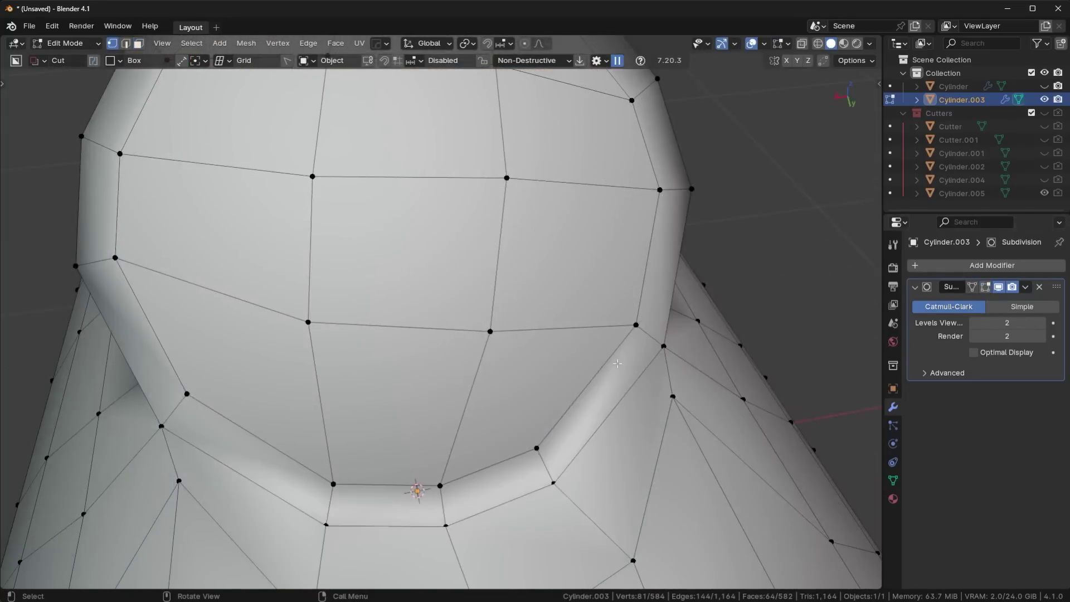
# Examine the base and subdivided topology around the branch junction, close up and from a distance in Object Mode.
pyautogui.scroll(-4, 365, 430)
pyautogui.moveTo(360, 432); pyautogui.dragTo(439, 431, button='middle')
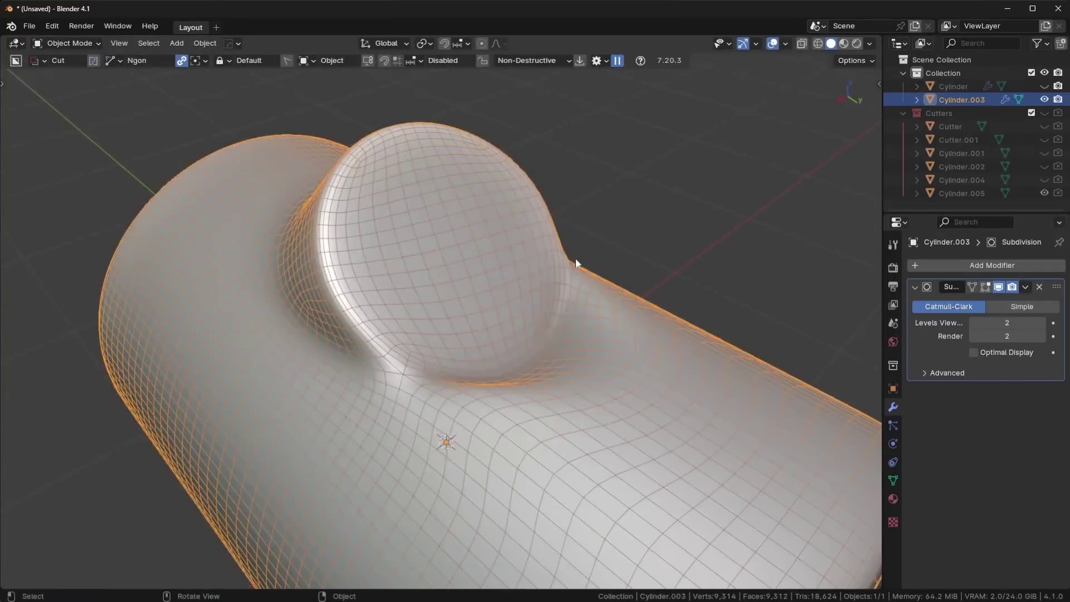
pyautogui.scroll(4, 457, 447)
pyautogui.moveTo(505, 385); pyautogui.dragTo(491, 385, button='middle')
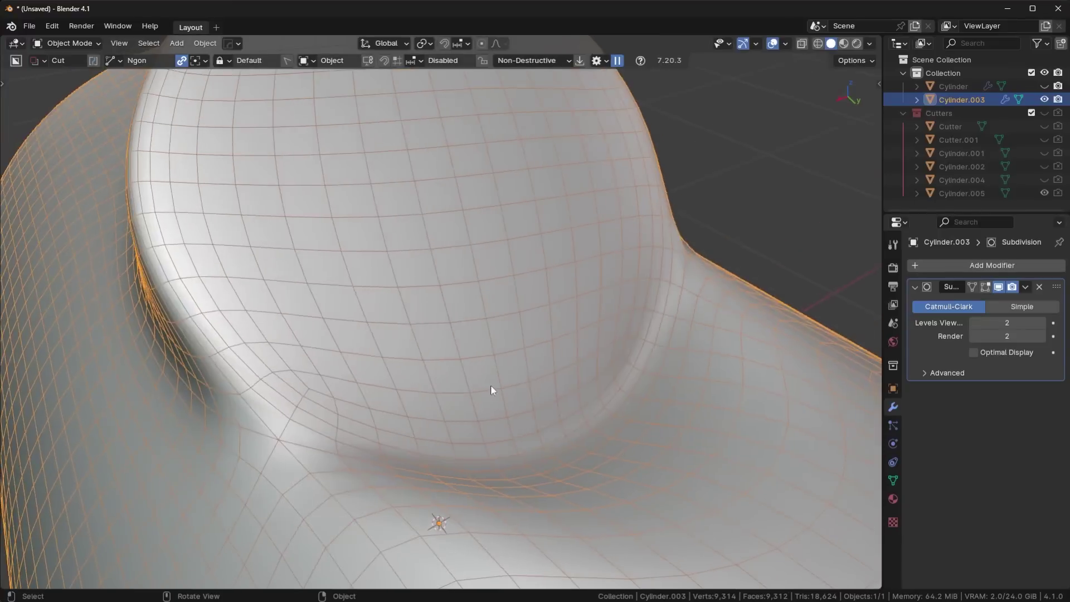
pyautogui.scroll(-4, 524, 367)
pyautogui.moveTo(577, 347); pyautogui.dragTo(531, 377, button='middle')
pyautogui.scroll(-5, 423, 390)
pyautogui.moveTo(406, 382); pyautogui.dragTo(757, 364, button='middle')
# Set the Subdivision viewport level to 3 and inspect the branch junction's shading without the wireframe display.
pyautogui.click(974, 322)
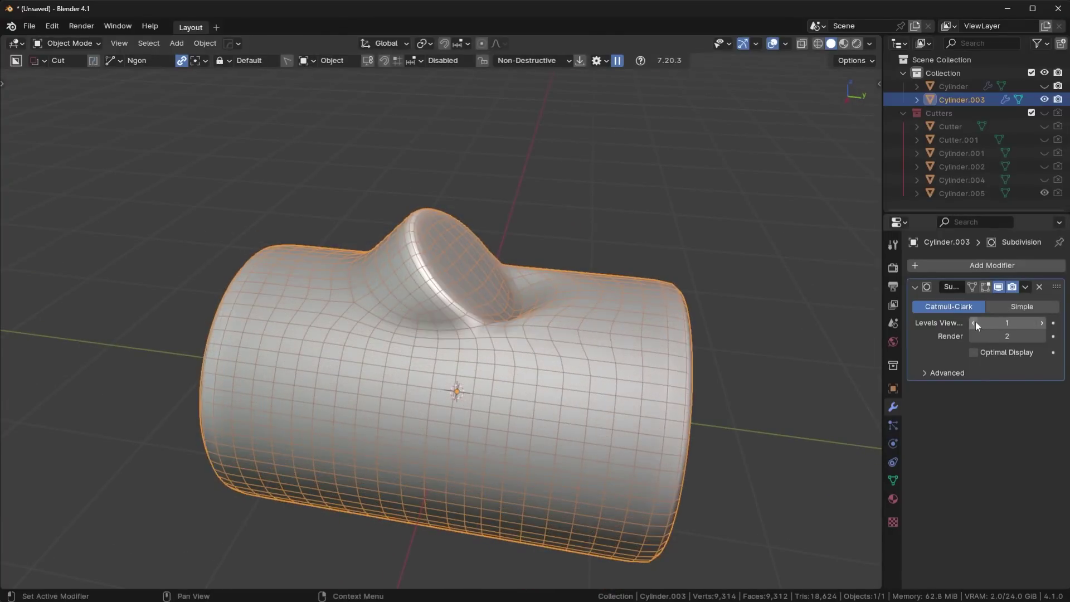
pyautogui.click(1040, 323)
pyautogui.click(1040, 323)
pyautogui.moveTo(586, 346); pyautogui.dragTo(594, 341, button='middle')
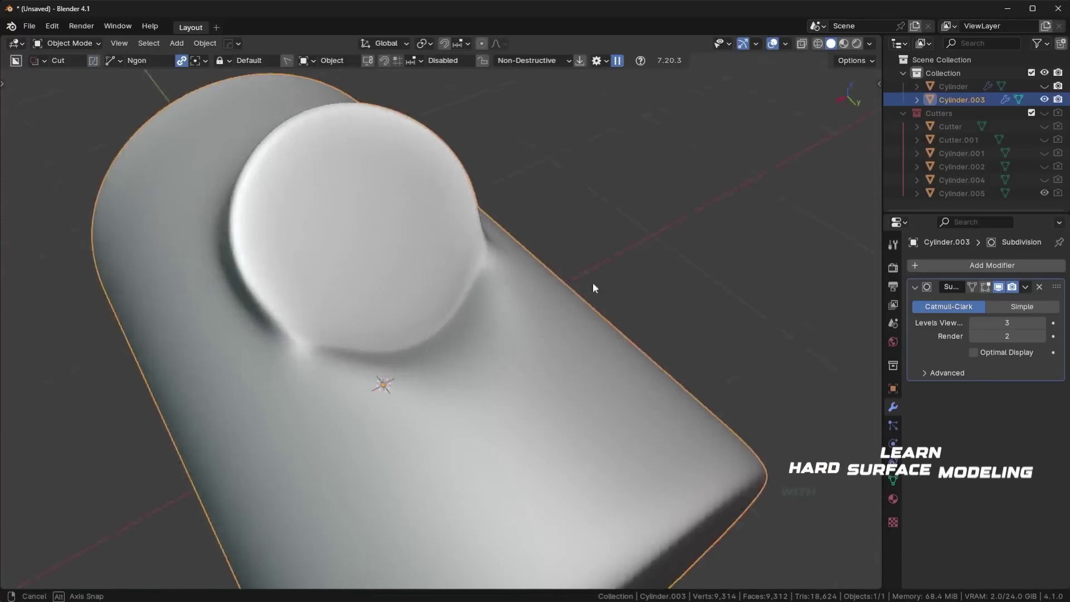
pyautogui.moveTo(592, 286); pyautogui.dragTo(570, 221, button='middle')
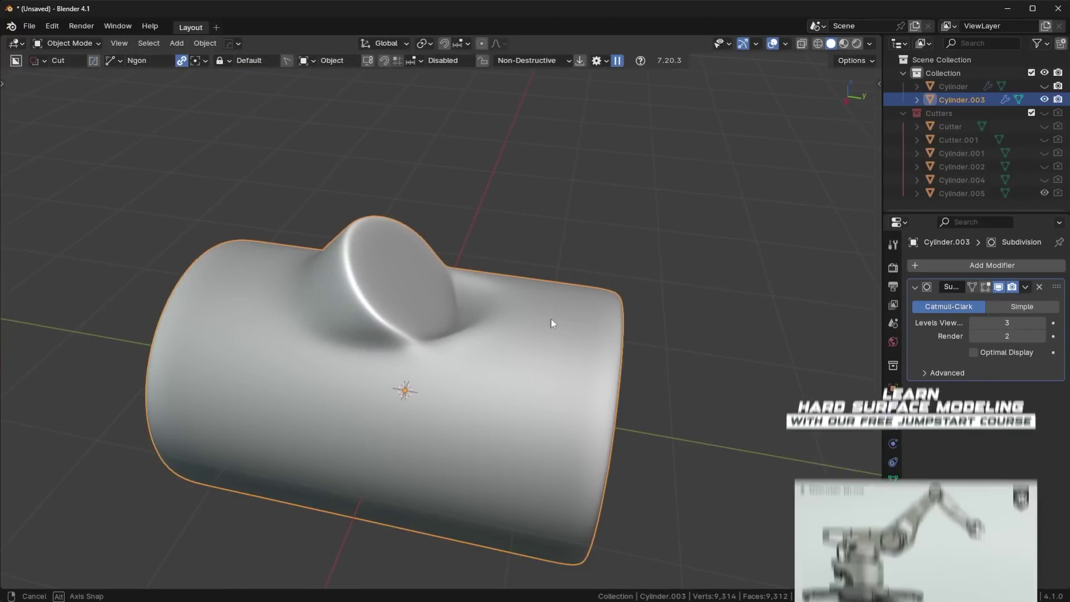
pyautogui.moveTo(550, 323); pyautogui.dragTo(568, 312, button='middle')
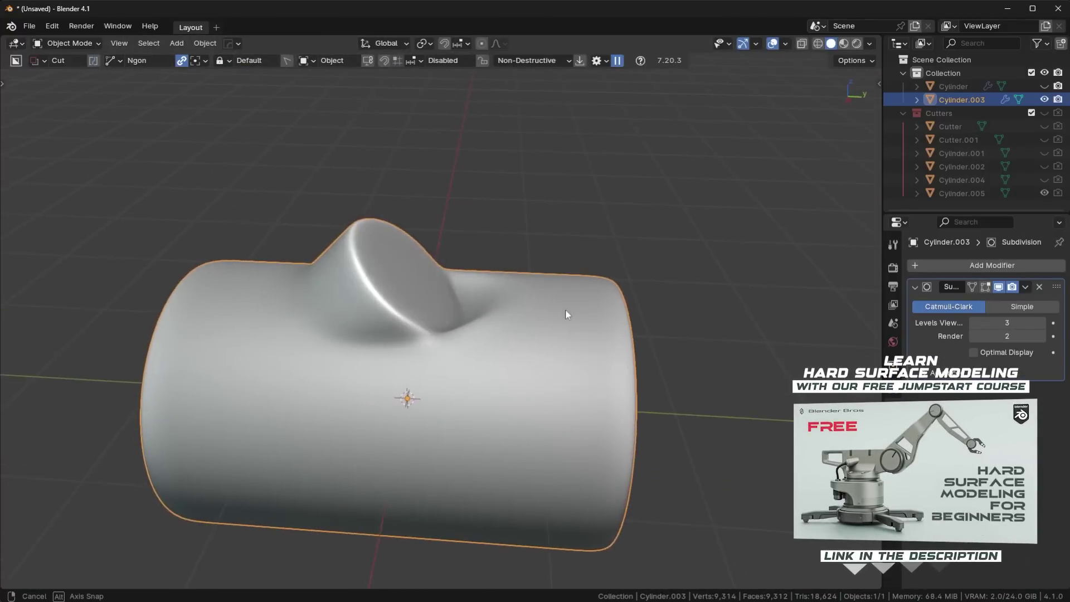
# Switch the viewport MatCap to horizontal zebra stripes and inspect the surface flow around the branch junction.
pyautogui.click(870, 44)
pyautogui.click(858, 130)
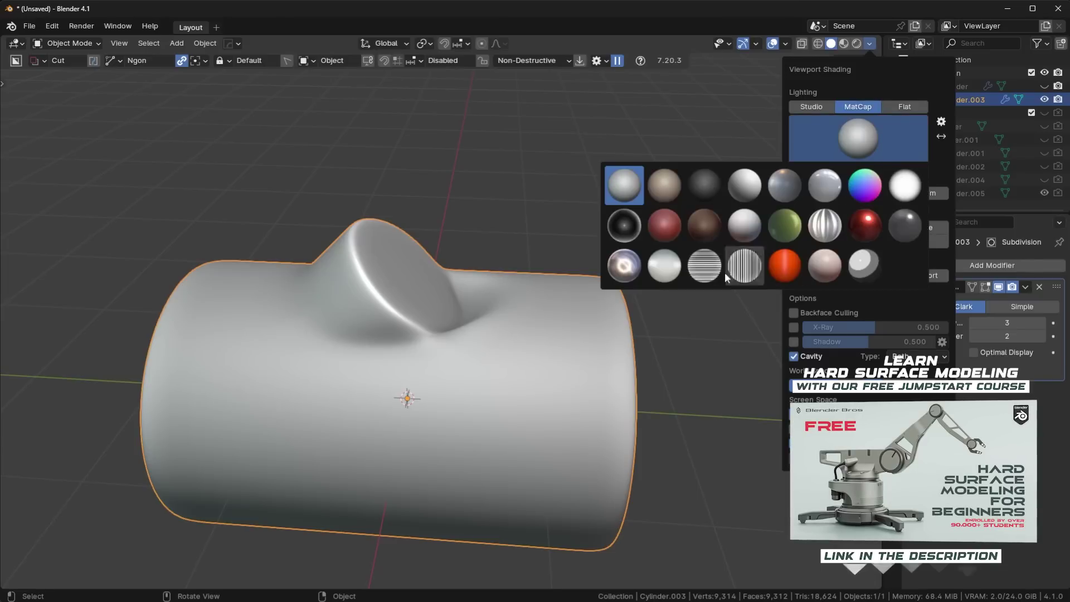
pyautogui.click(709, 271)
pyautogui.moveTo(541, 311)
pyautogui.mouseDown(button='middle')
pyautogui.moveTo(580, 308)
pyautogui.moveTo(463, 334)
pyautogui.mouseUp(button='middle')
pyautogui.scroll(3, 573, 317)
# Switch the viewport MatCap to glossy dark red and examine the reflections around the branch junction from several angles.
pyautogui.click(868, 44)
pyautogui.click(859, 136)
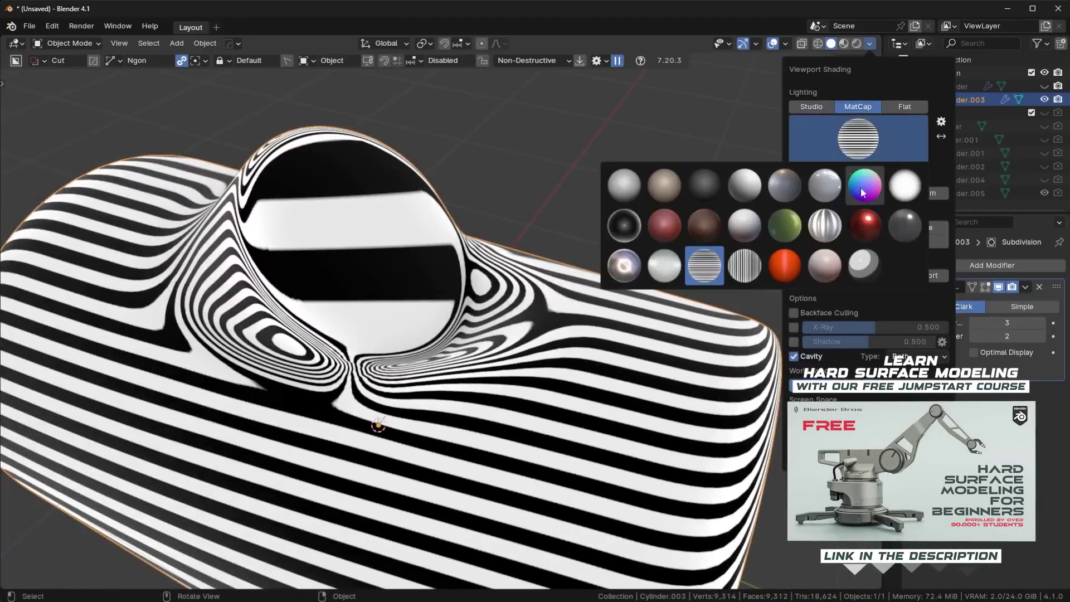
pyautogui.click(865, 225)
pyautogui.moveTo(532, 272); pyautogui.dragTo(606, 212, button='middle')
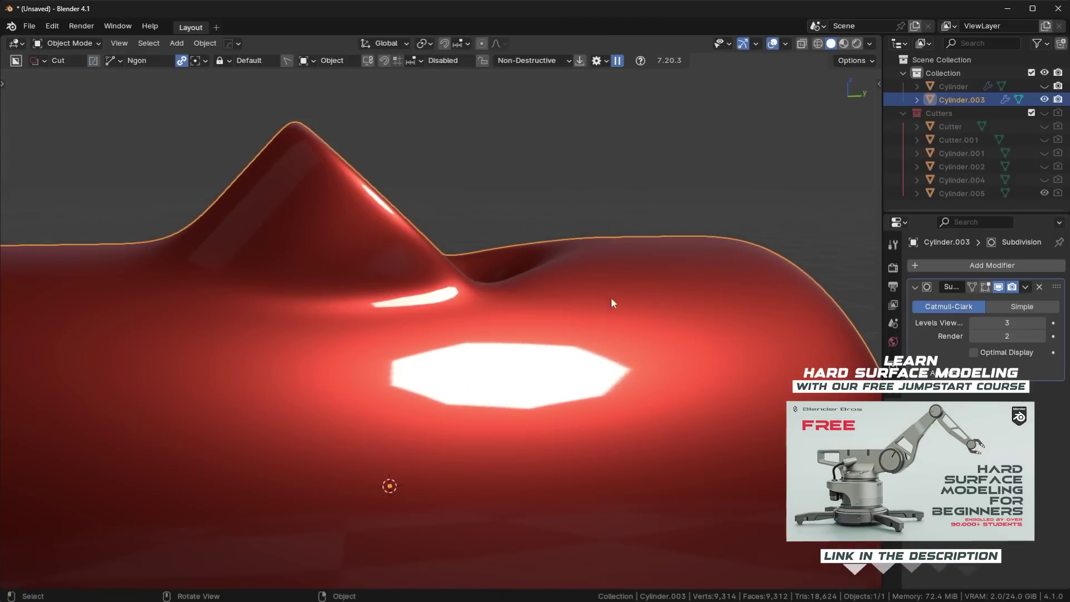
pyautogui.moveTo(612, 302); pyautogui.dragTo(689, 311, button='middle')
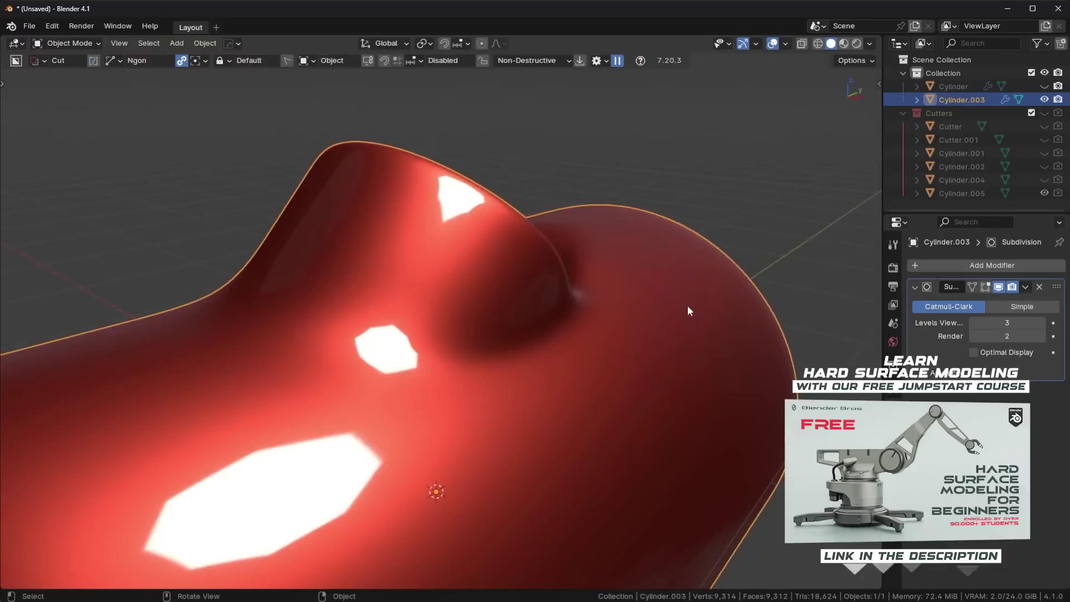
pyautogui.moveTo(530, 270); pyautogui.dragTo(588, 338, button='middle')
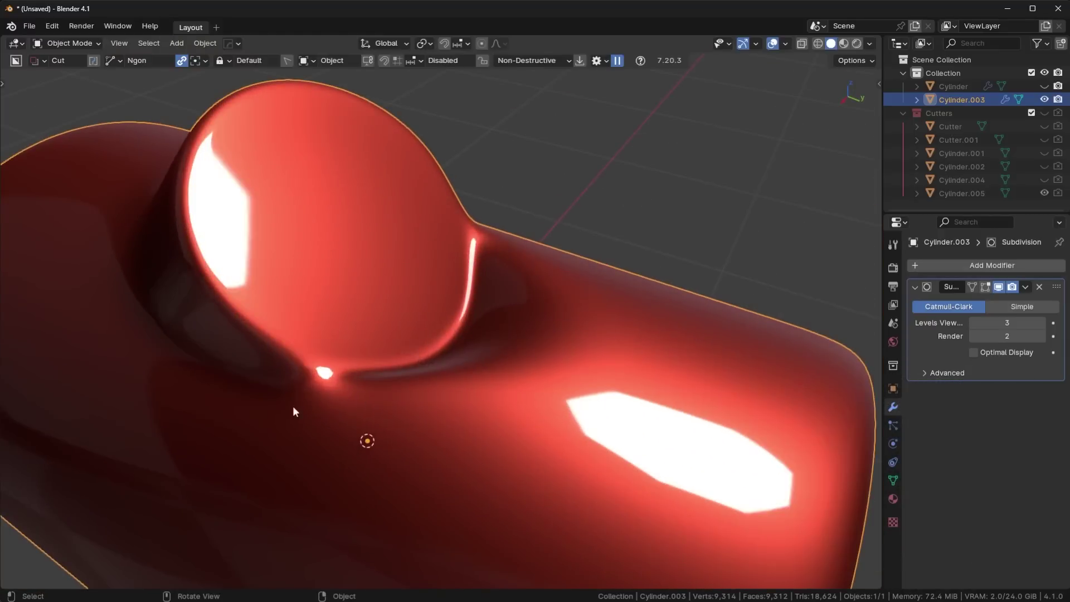
pyautogui.scroll(-8, 362, 337)
pyautogui.moveTo(363, 336); pyautogui.dragTo(431, 300, button='middle')
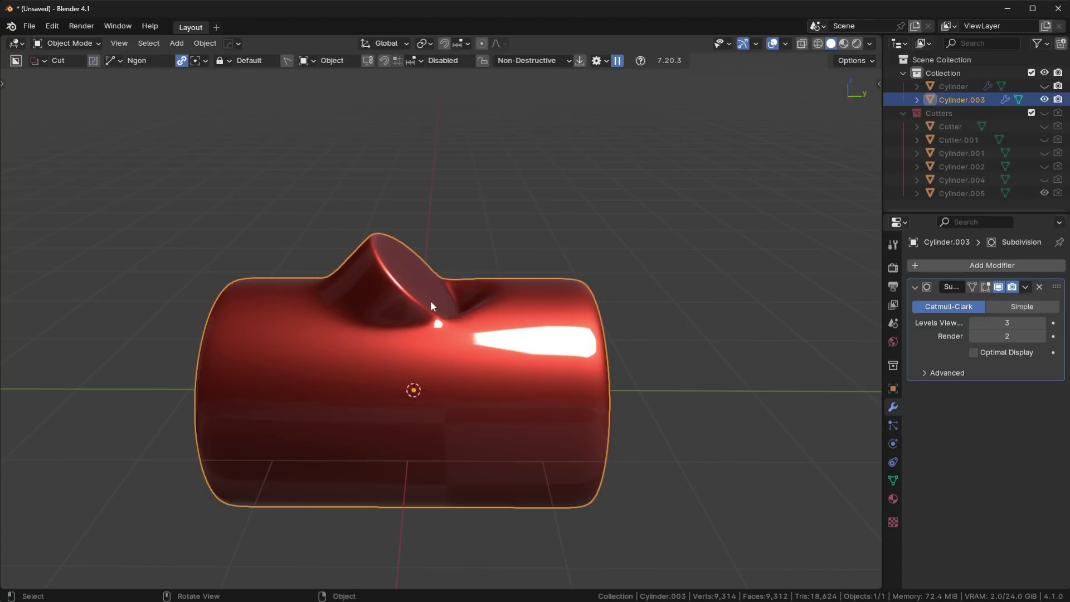
pyautogui.moveTo(556, 290); pyautogui.dragTo(520, 297, button='middle')
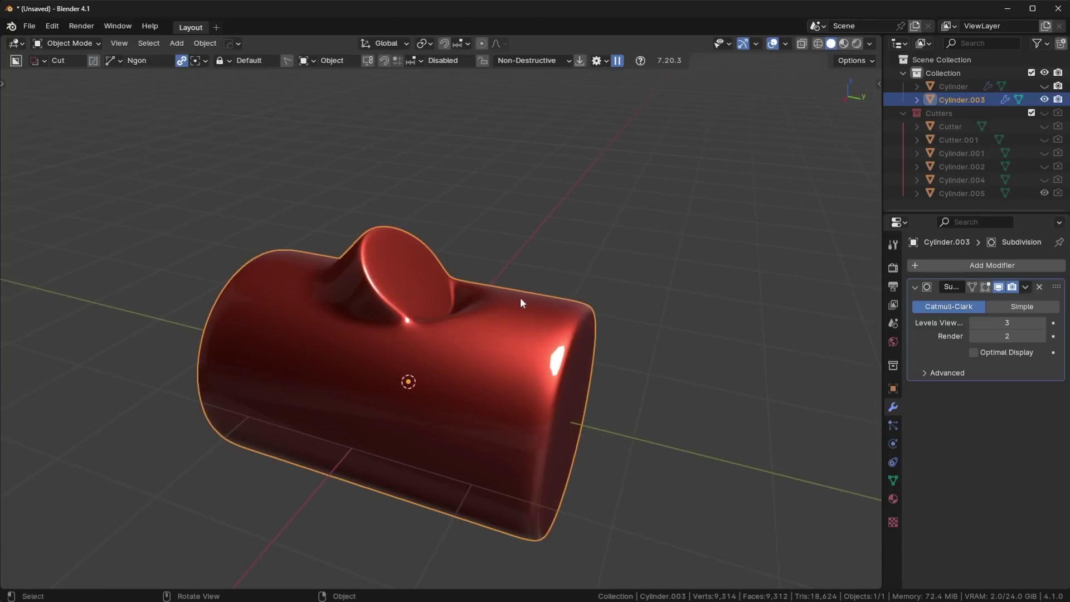
pyautogui.scroll(5, 612, 313)
pyautogui.moveTo(386, 295); pyautogui.dragTo(605, 348, button='middle')
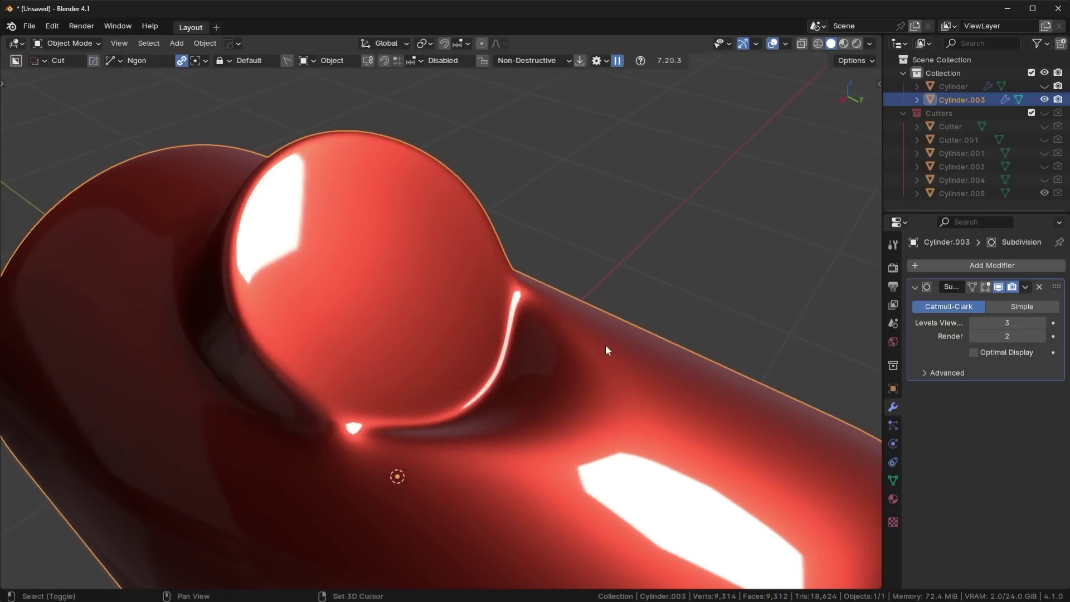
# Restore the viewport MatCap to the default light grey.
pyautogui.click(870, 45)
pyautogui.click(861, 127)
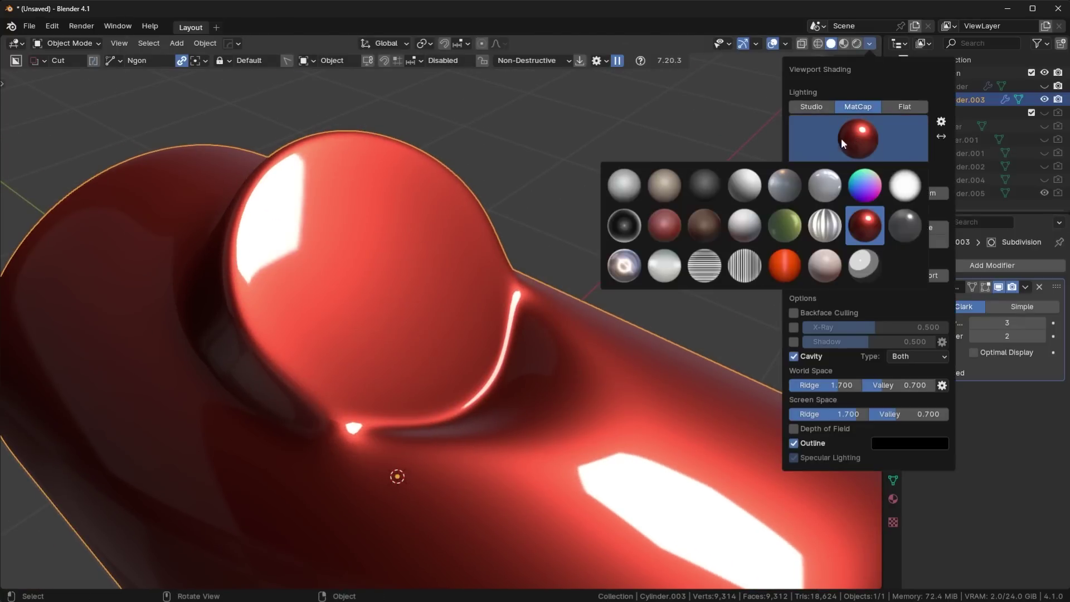
pyautogui.click(637, 179)
# Examine the cylinder's edit-mesh topology around the angled branch and compare it with the smooth subdivided surface.
pyautogui.moveTo(637, 179); pyautogui.dragTo(584, 329, button='middle')
pyautogui.moveTo(499, 420); pyautogui.dragTo(473, 368, button='middle')
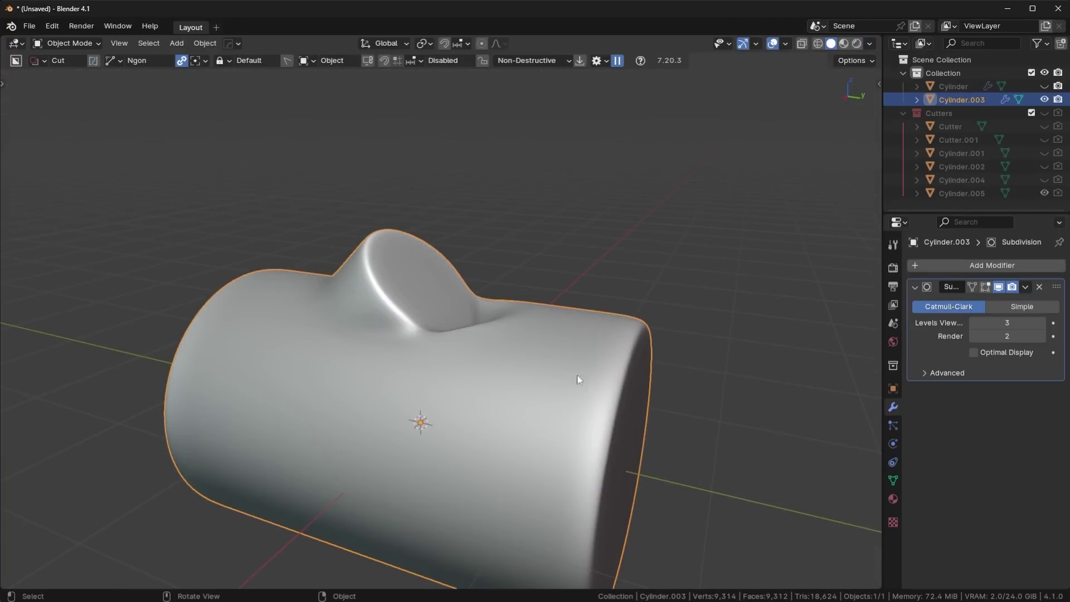
pyautogui.press('Tab')
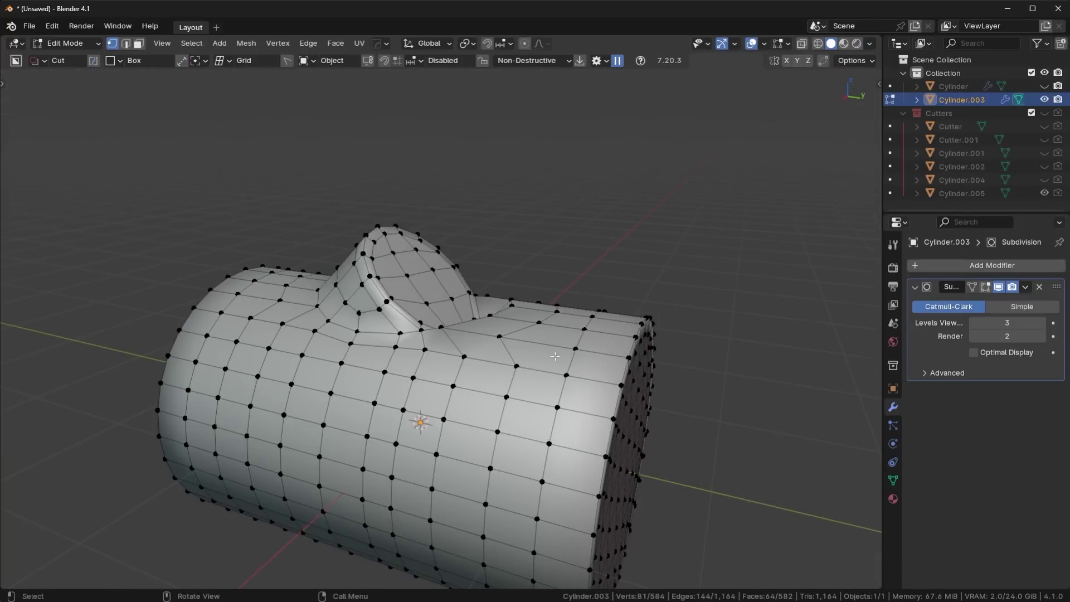
pyautogui.moveTo(469, 345); pyautogui.dragTo(316, 403, button='middle')
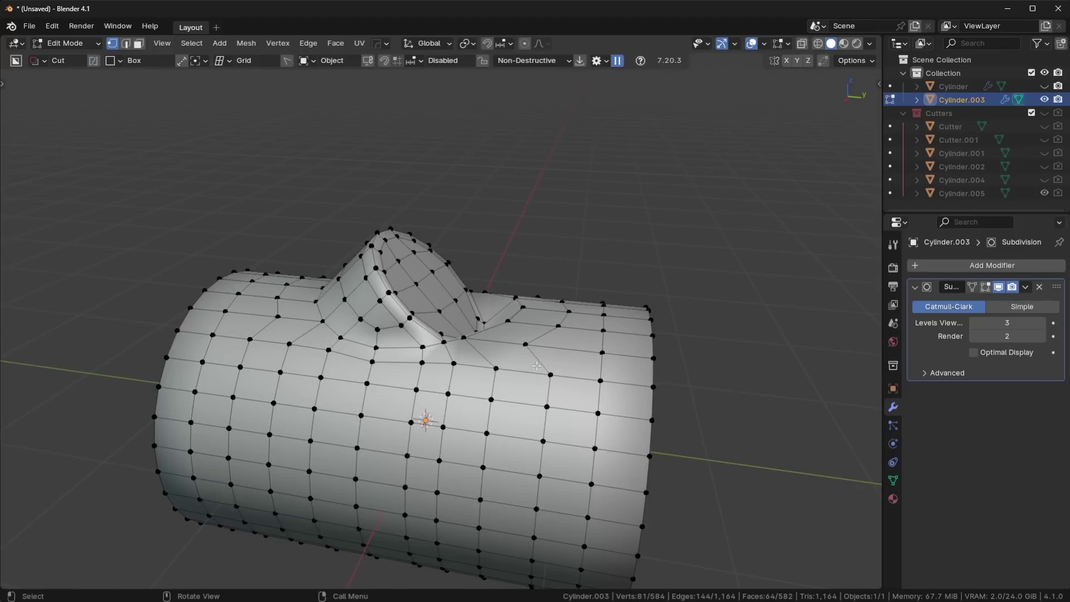
pyautogui.moveTo(584, 384); pyautogui.dragTo(605, 381, button='middle')
pyautogui.press('Tab')
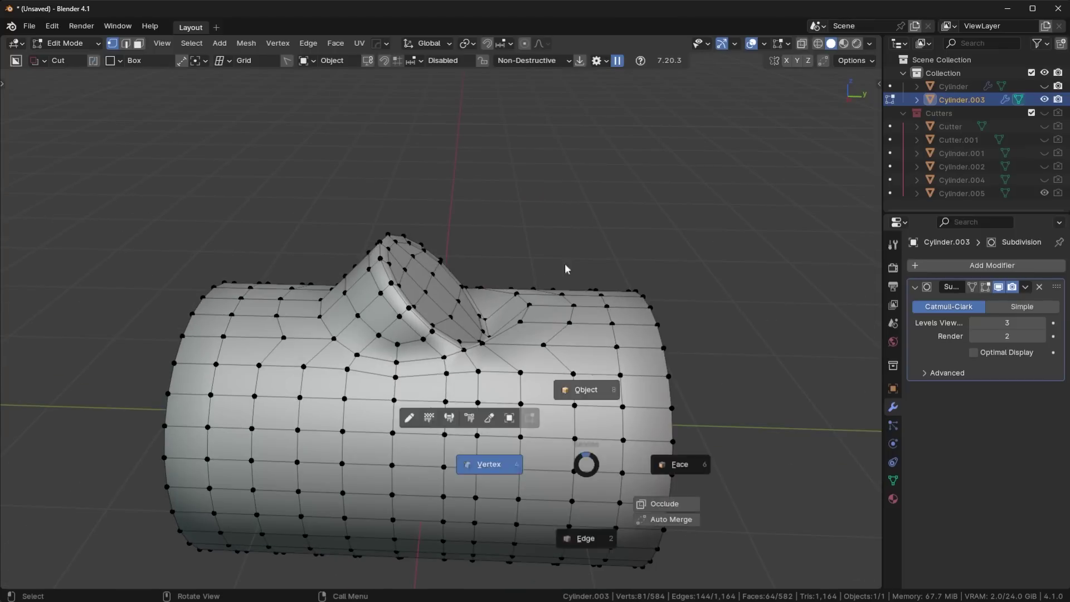
pyautogui.moveTo(667, 362); pyautogui.dragTo(652, 390, button='middle')
pyautogui.moveTo(580, 283); pyautogui.dragTo(790, 282, button='middle')
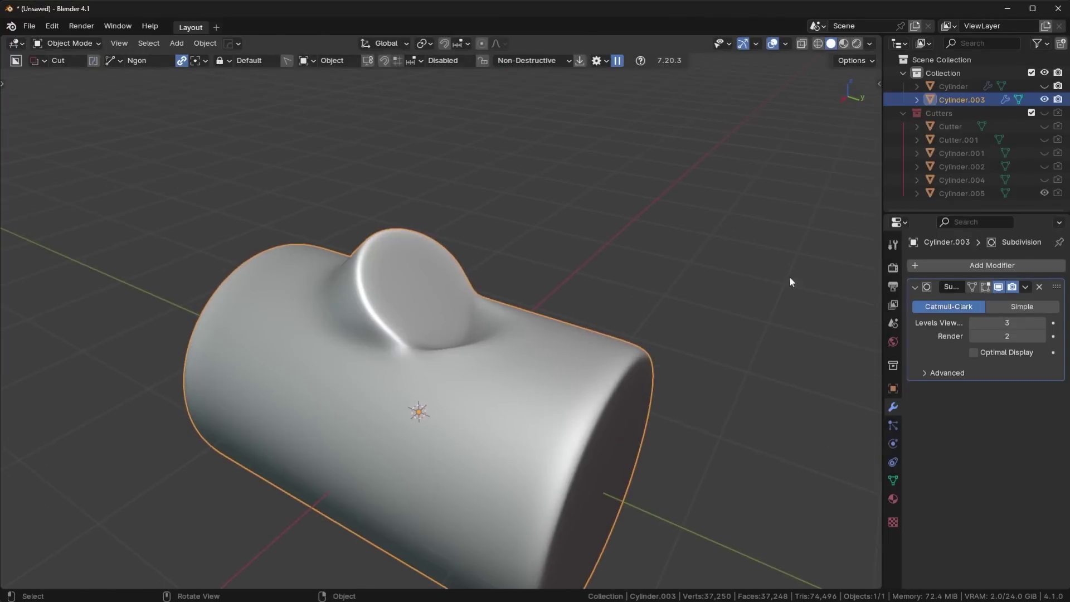
# Add a Simple Deform modifier to the branched cylinder, twisting it about the Z axis by 49.6°.
pyautogui.click(964, 263)
pyautogui.moveTo(951, 266)
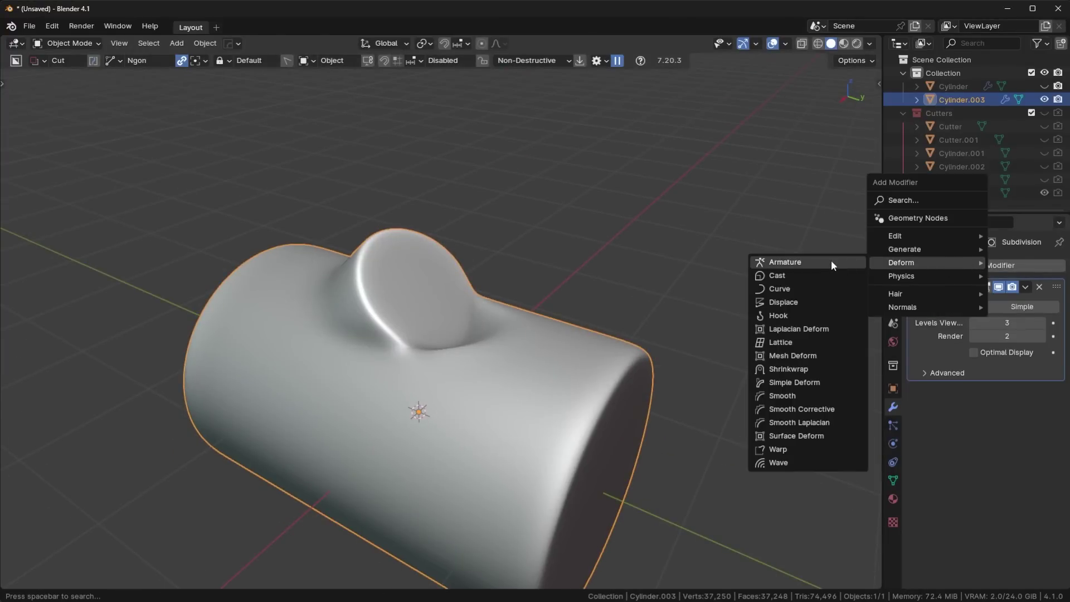
pyautogui.click(804, 382)
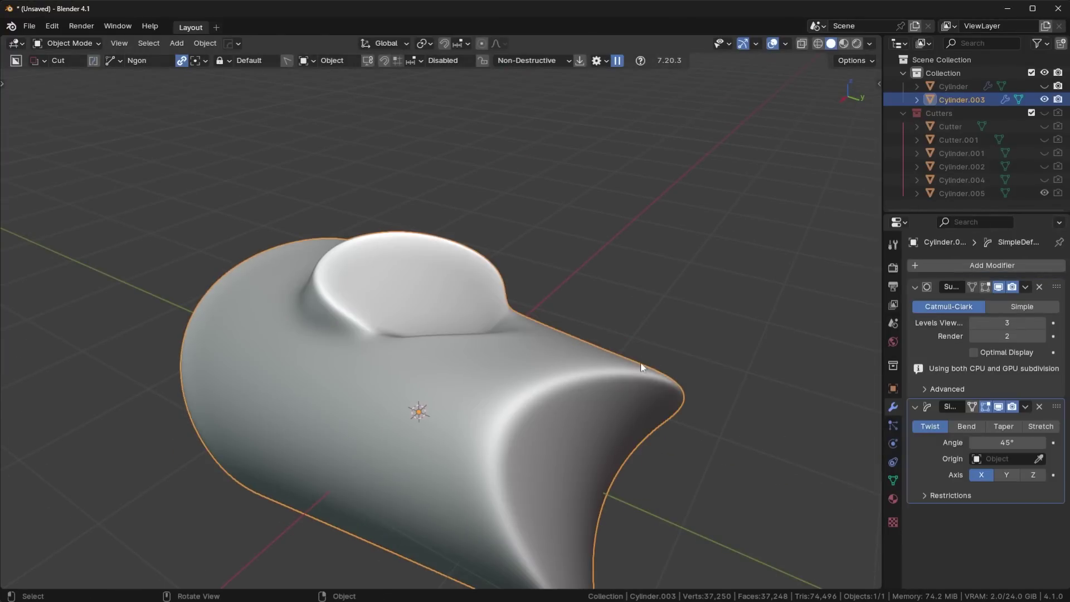
pyautogui.click(1032, 476)
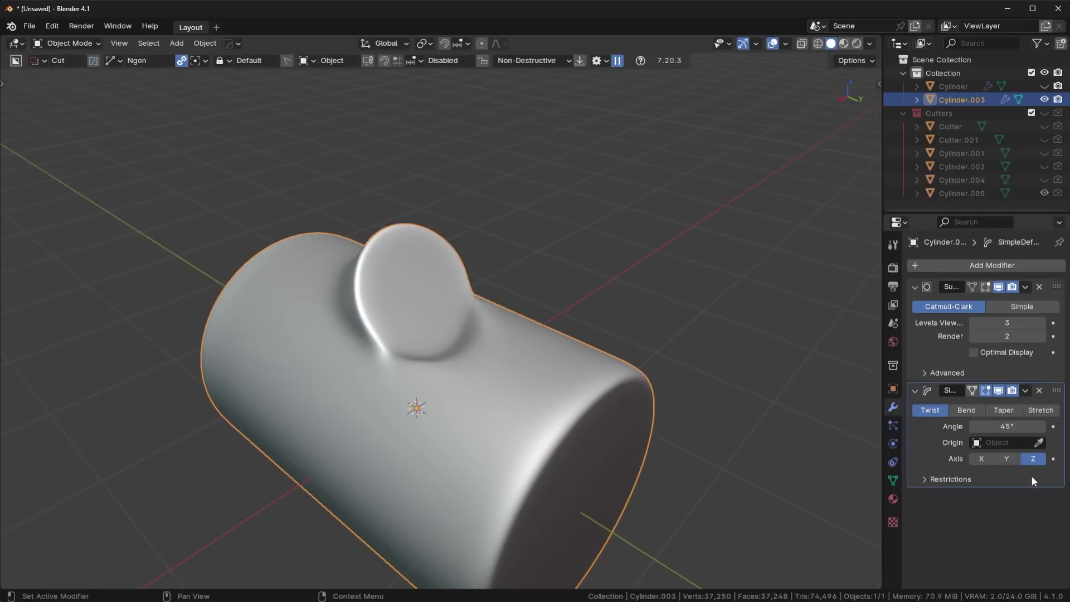
pyautogui.moveTo(641, 362); pyautogui.dragTo(562, 424, button='middle')
pyautogui.moveTo(988, 427)
pyautogui.mouseDown()
pyautogui.moveTo(925, 426)
pyautogui.moveTo(1034, 426)
pyautogui.moveTo(870, 427)
pyautogui.moveTo(997, 426)
pyautogui.mouseUp()
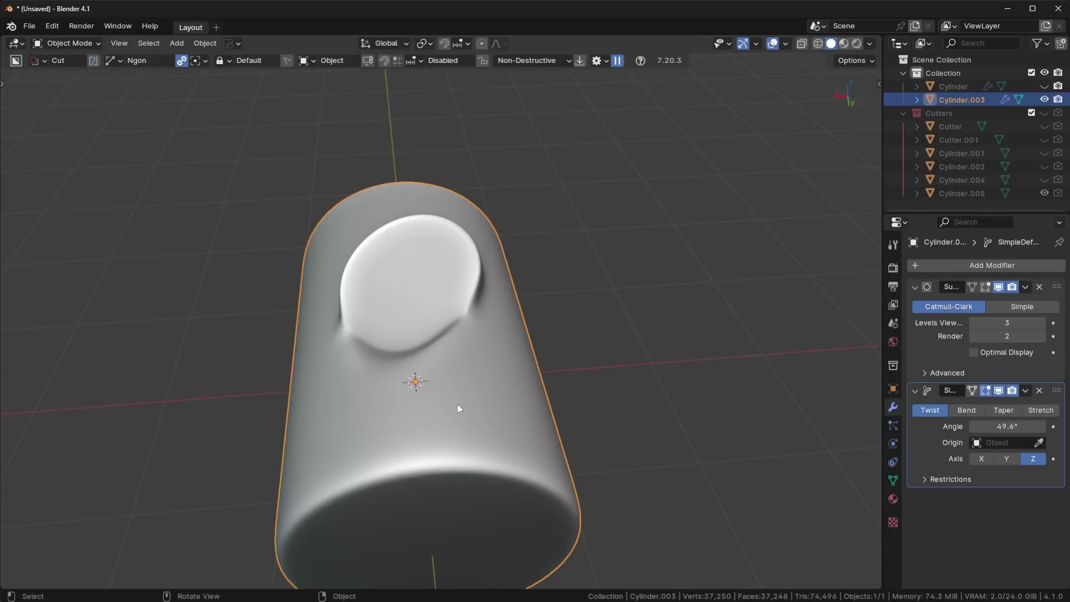
# Test the twist by raising its angle to 266° and reducing it to about 15.8°, inspecting the branch's shading.
pyautogui.moveTo(514, 403); pyautogui.dragTo(496, 401, button='middle')
pyautogui.moveTo(1008, 426); pyautogui.dragTo(1065, 427)
pyautogui.moveTo(390, 499); pyautogui.dragTo(290, 502, button='middle')
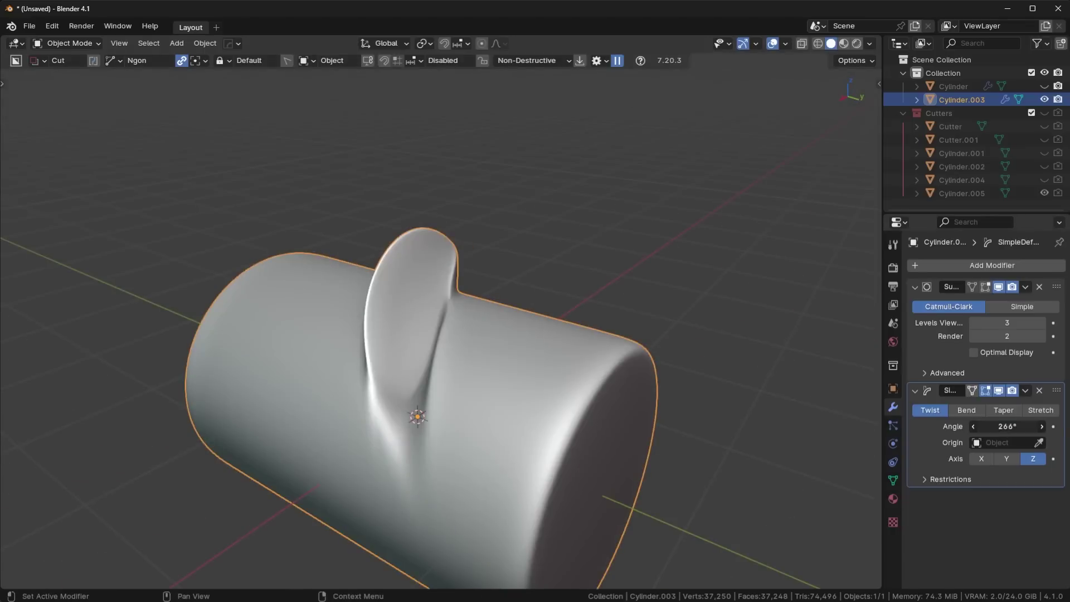
pyautogui.moveTo(1007, 426); pyautogui.dragTo(965, 427)
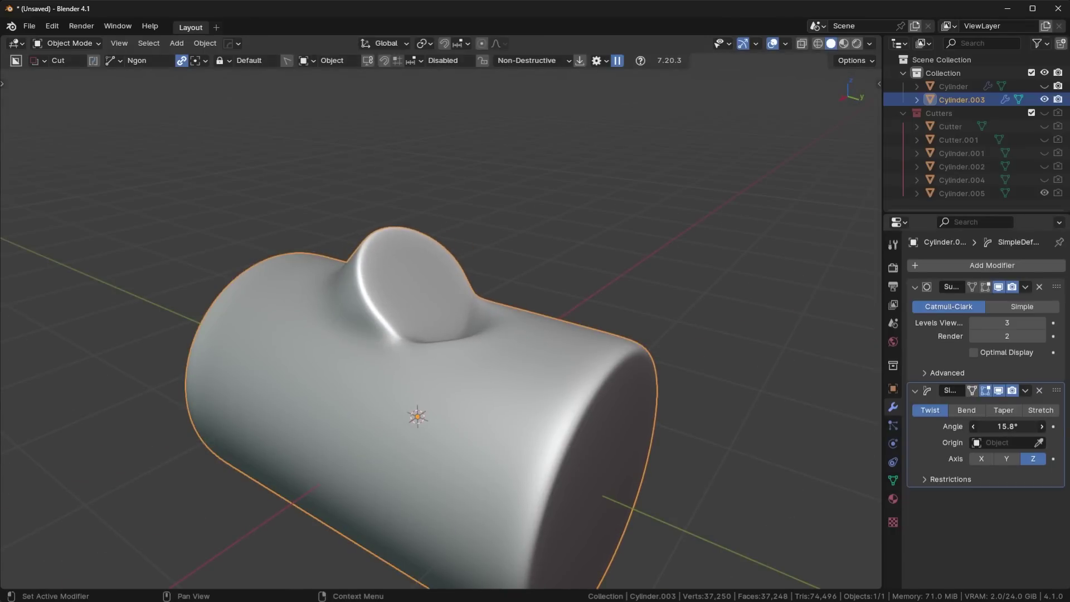
pyautogui.moveTo(656, 437); pyautogui.dragTo(724, 446, button='middle')
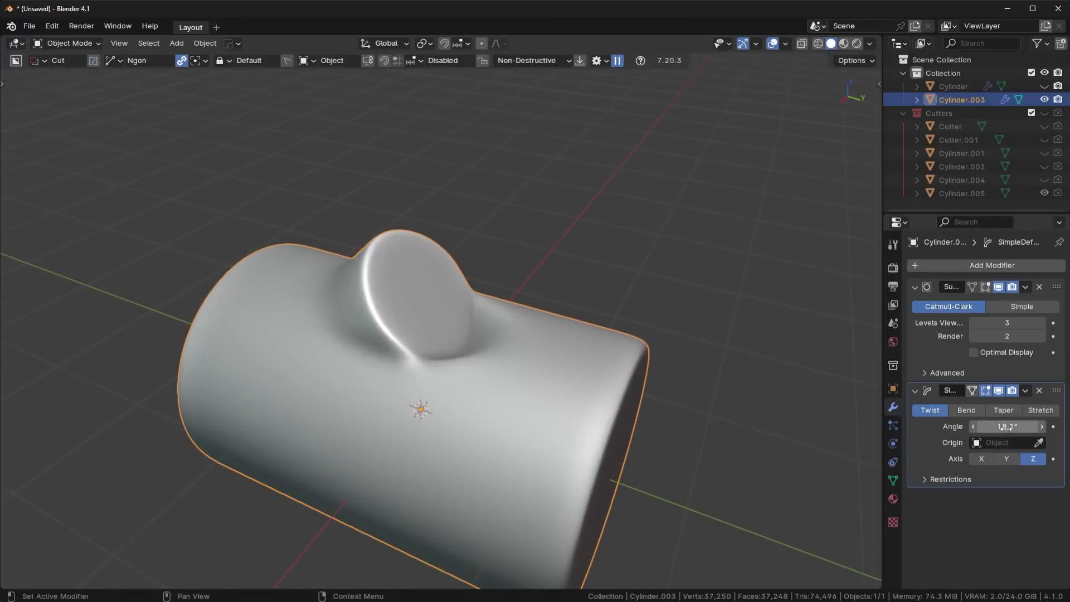
pyautogui.moveTo(1000, 426); pyautogui.dragTo(1009, 427)
pyautogui.moveTo(502, 370); pyautogui.dragTo(671, 401, button='middle')
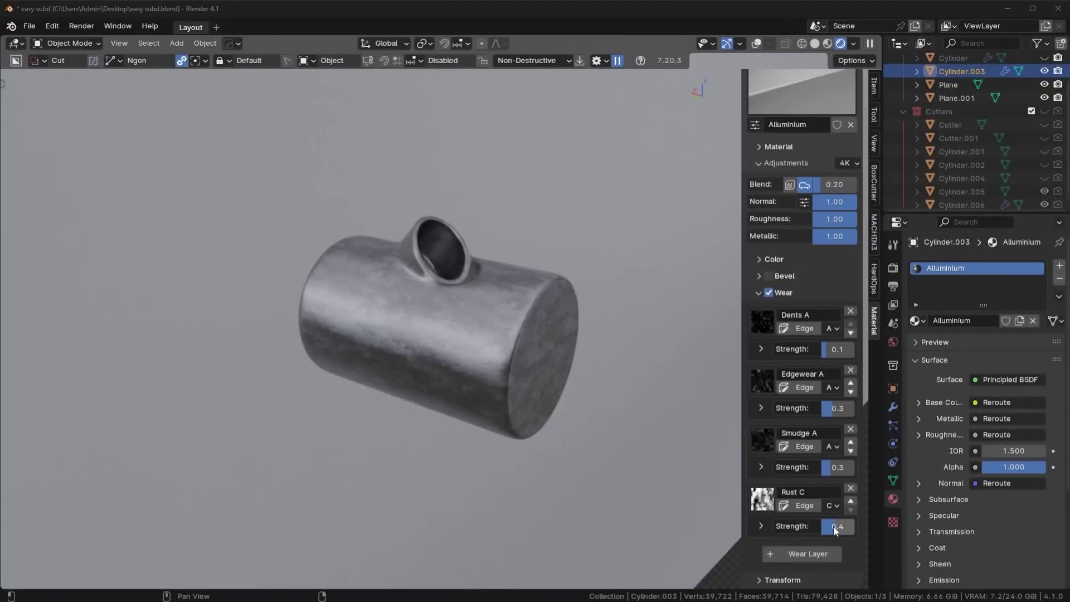
# Set the strength of the Rust C wear layer on the cylinder's aluminium material to 0.3.
pyautogui.moveTo(835, 530); pyautogui.dragTo(833, 526)
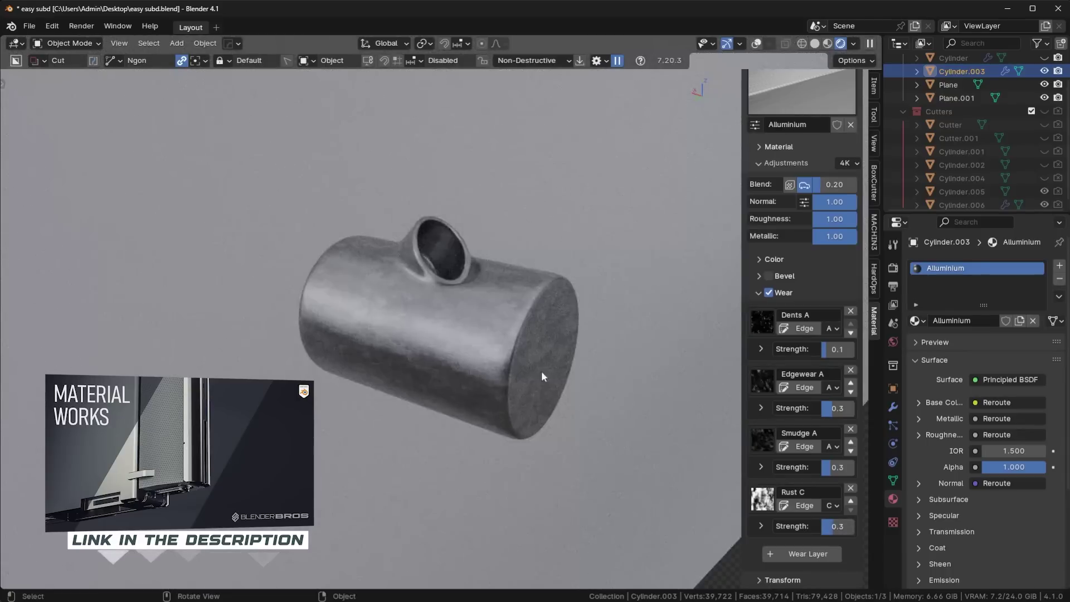
pyautogui.moveTo(837, 528); pyautogui.dragTo(846, 528)
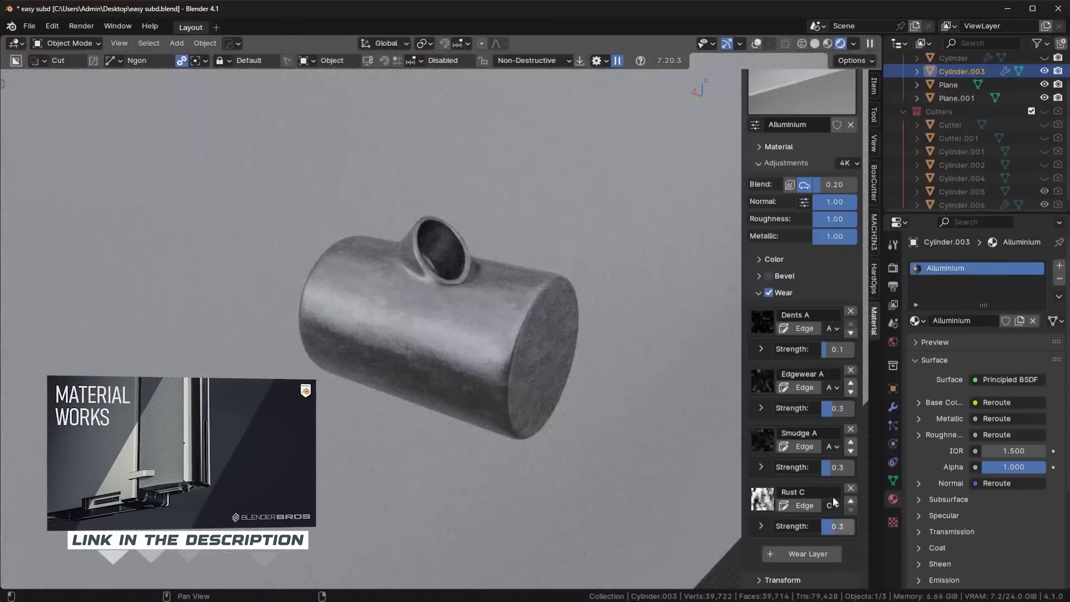
# Browse the available materials in the MaterialWorks library.
pyautogui.scroll(5, 817, 223)
pyautogui.click(804, 166)
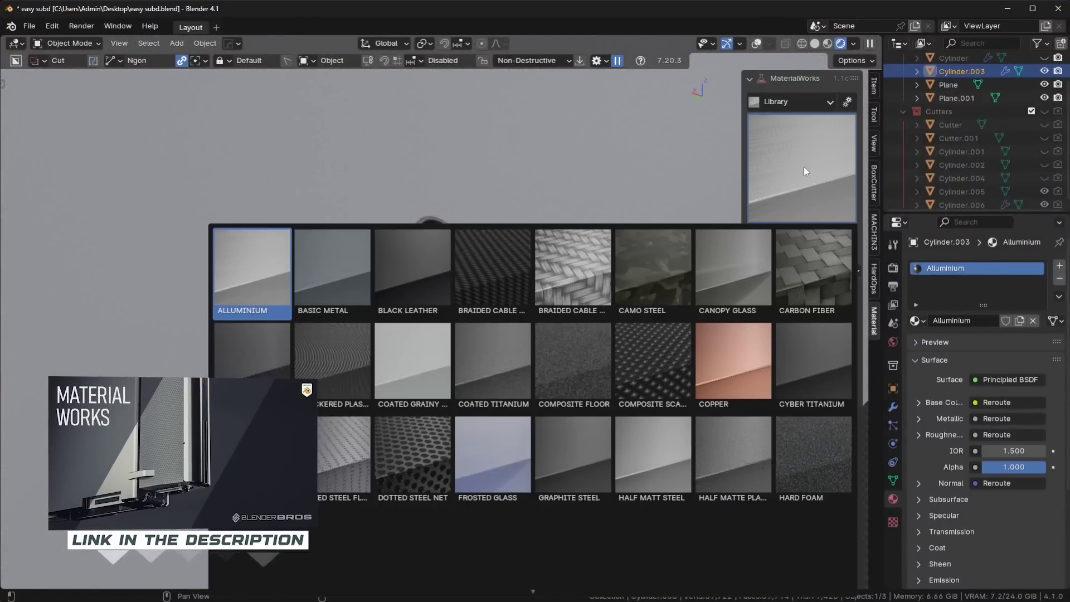
pyautogui.click(804, 167)
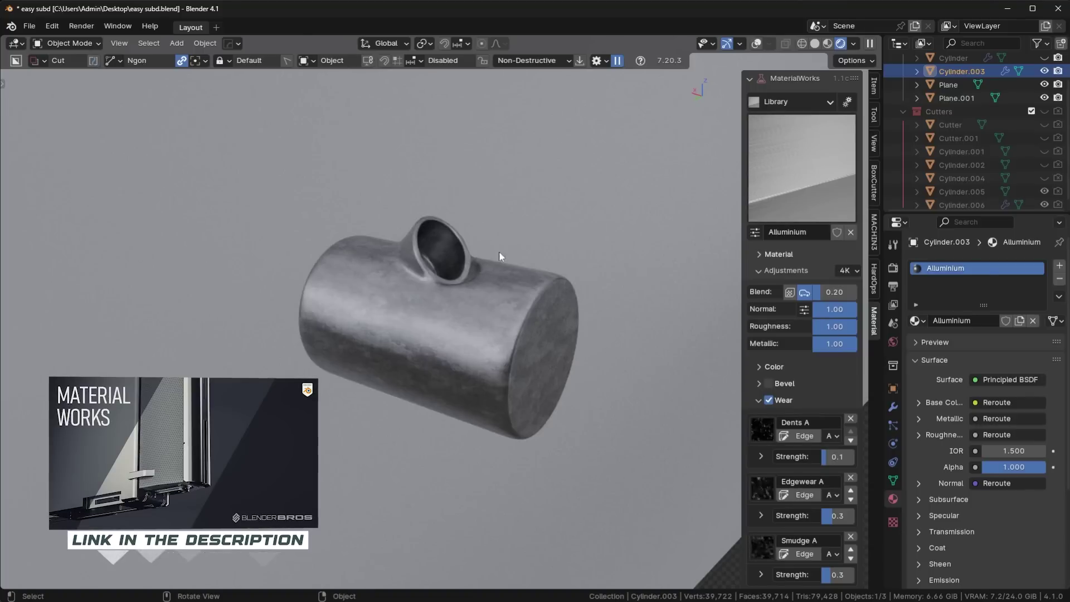
pyautogui.click(446, 386)
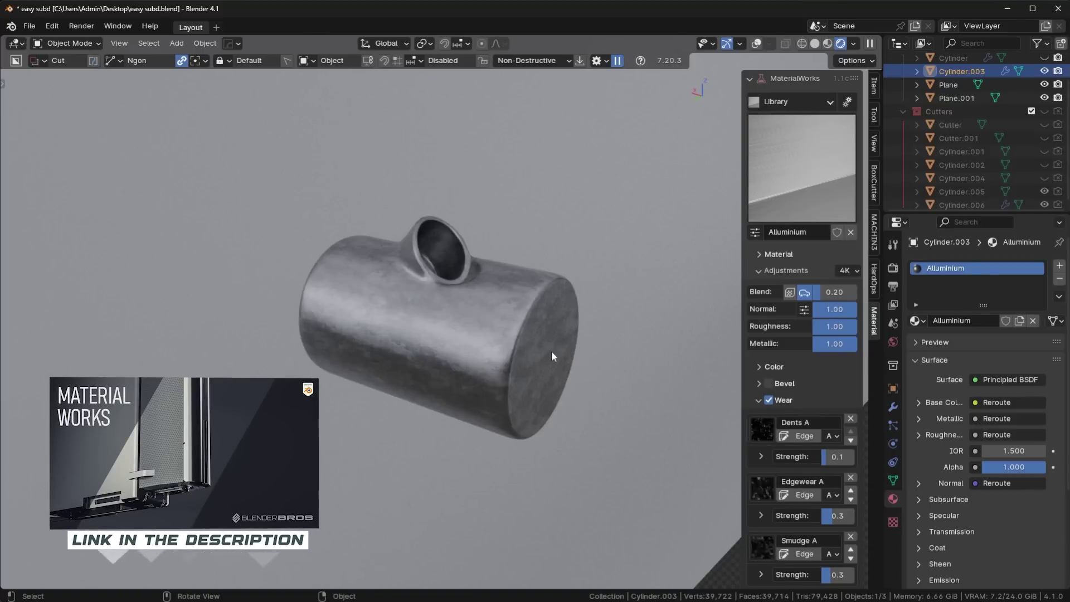
# Set the strength of both the Edgewear A and Dents A wear layers to 0.2.
pyautogui.scroll(1, 551, 353)
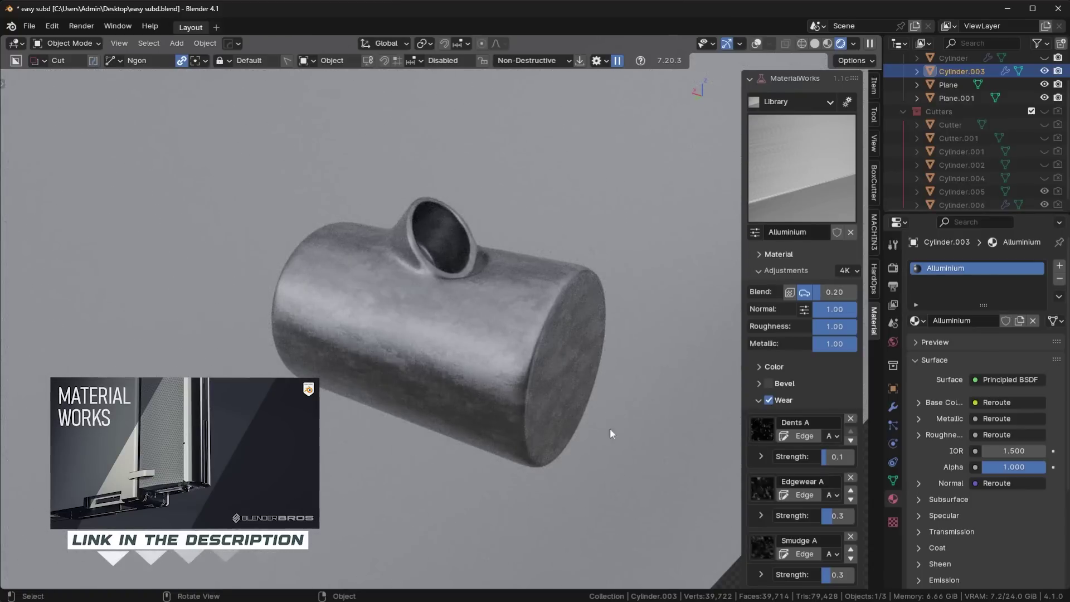
pyautogui.moveTo(834, 515); pyautogui.dragTo(832, 515)
pyautogui.moveTo(837, 457)
pyautogui.mouseDown()
pyautogui.moveTo(867, 457)
pyautogui.moveTo(828, 456)
pyautogui.mouseUp()
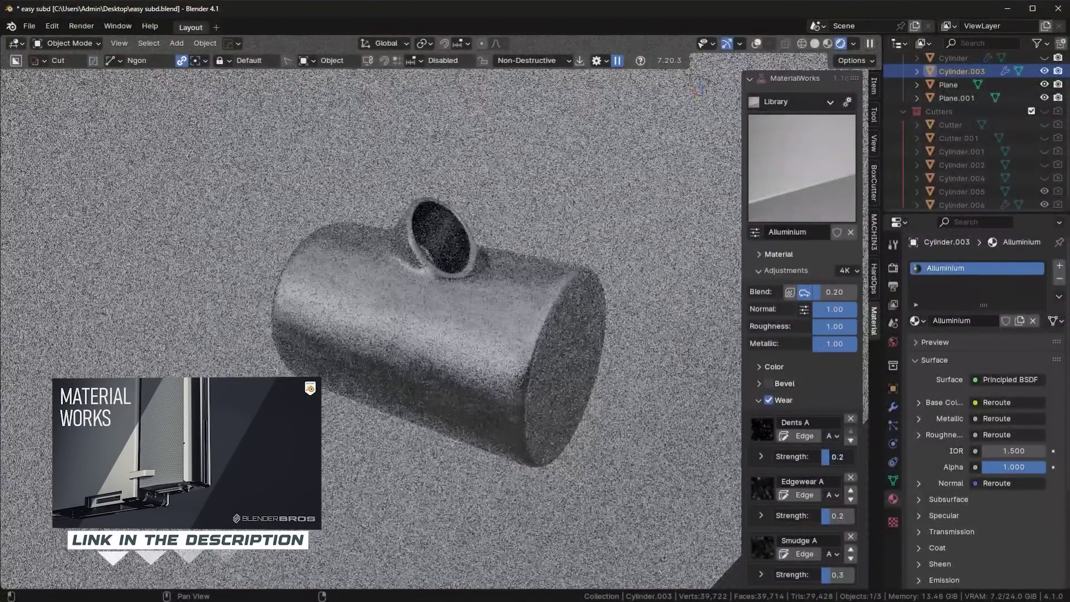
pyautogui.scroll(-3, 819, 416)
pyautogui.scroll(-1, 819, 417)
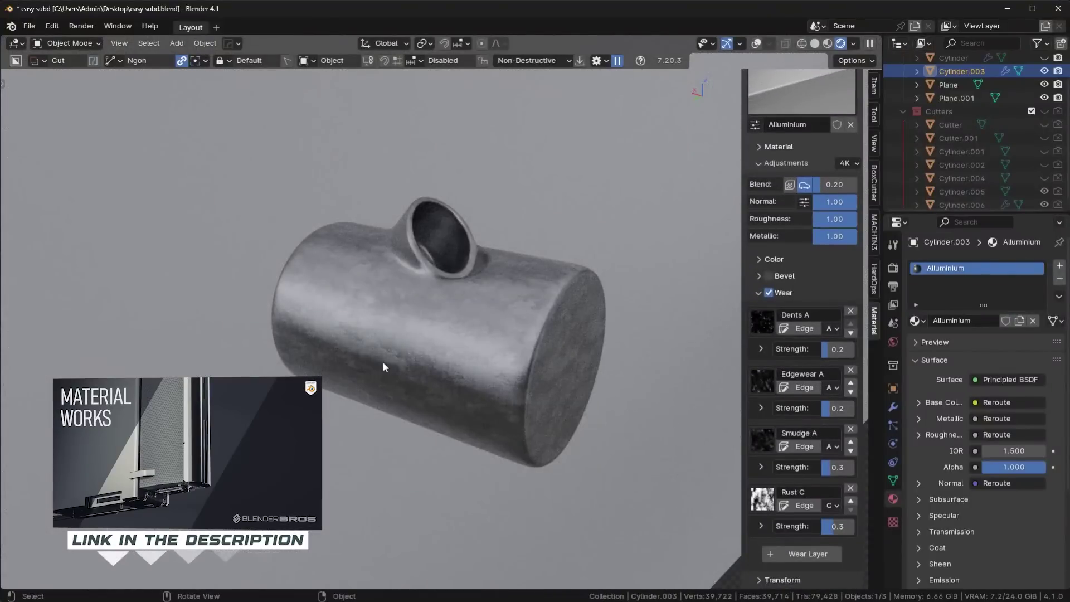